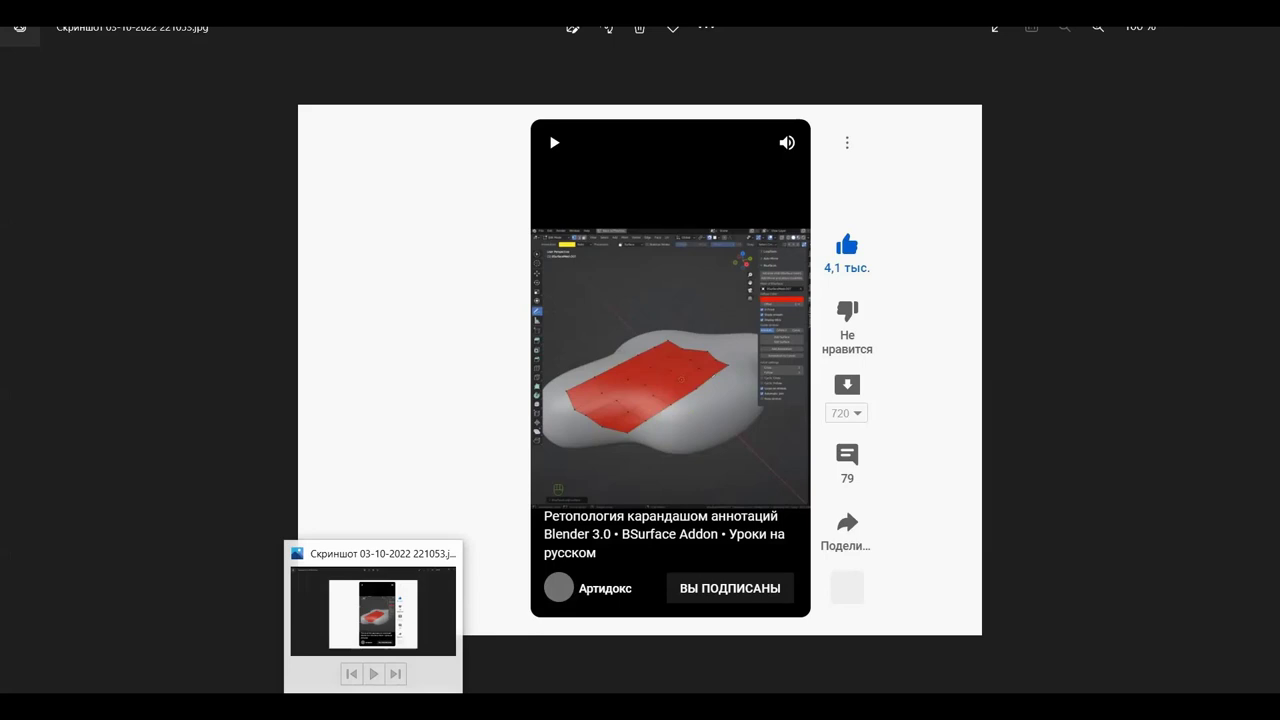
Step: Switch from the Windows Photos tutorial screenshot back to the Blender window
left_click(253, 630)
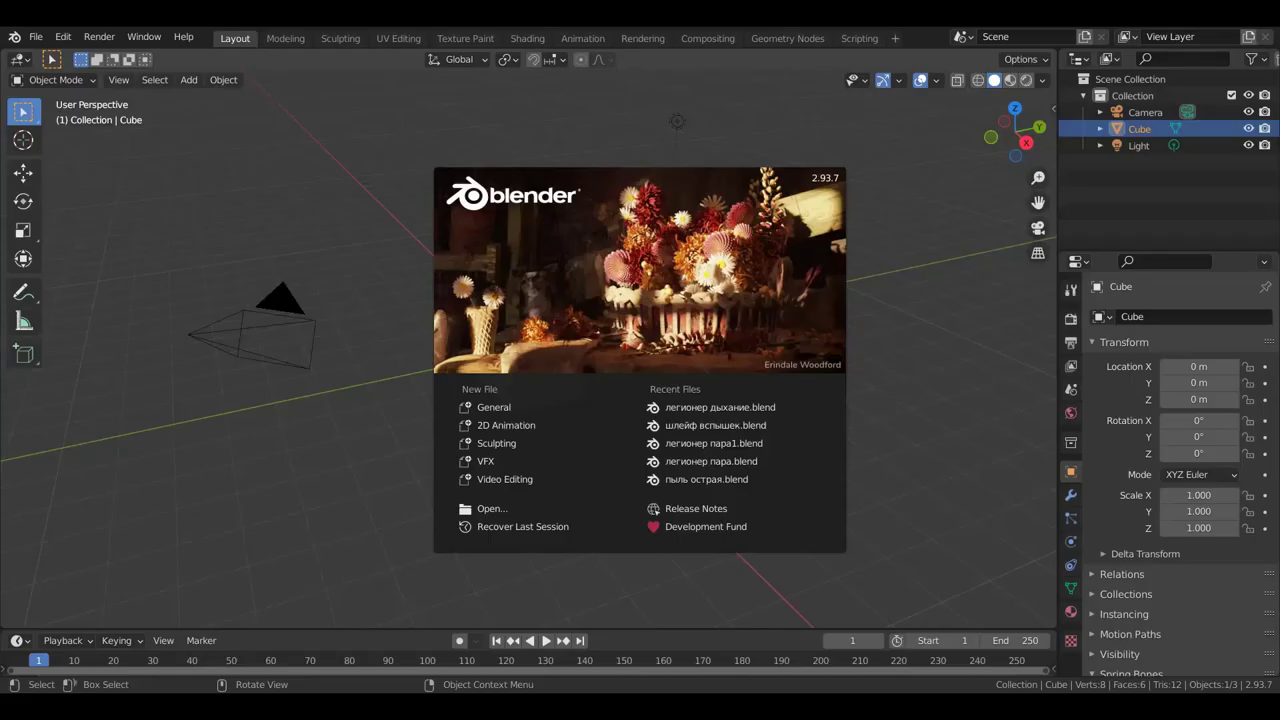
Step: Dismiss the splash screen and delete the default camera, cube and light
left_click(893, 403)
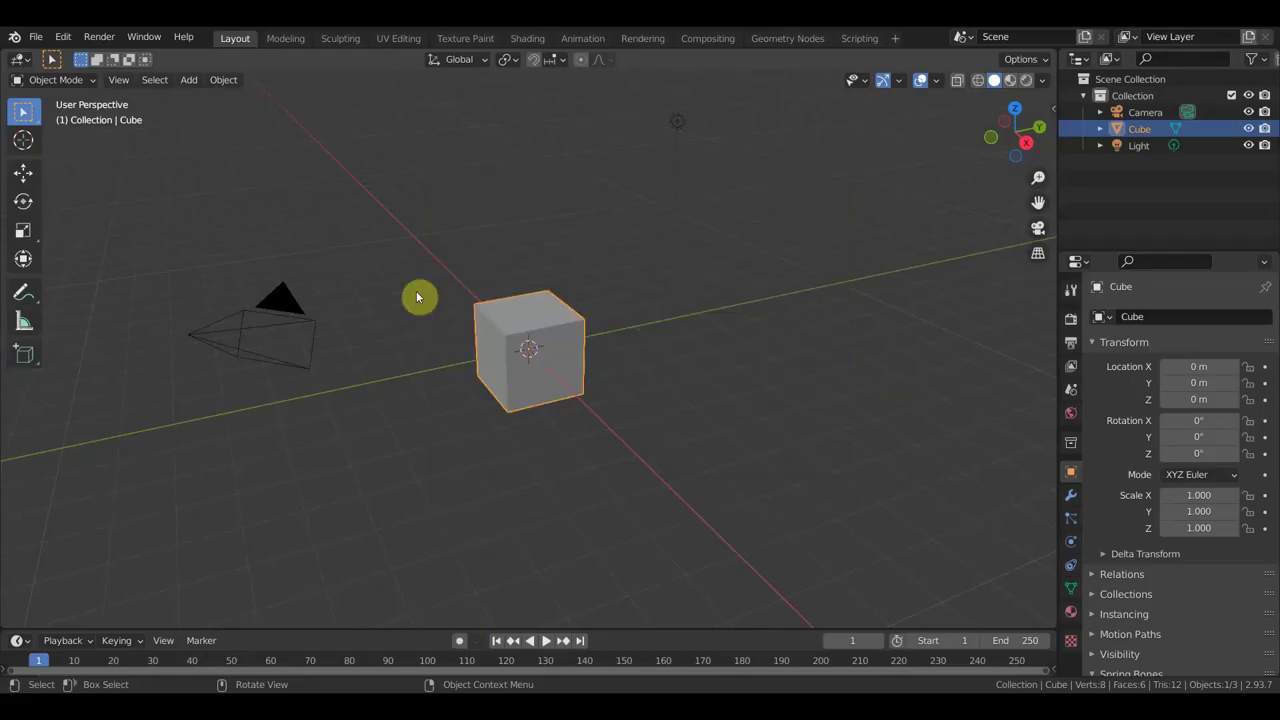
left_click_drag(860, 528, 205, 100)
key("Delete")
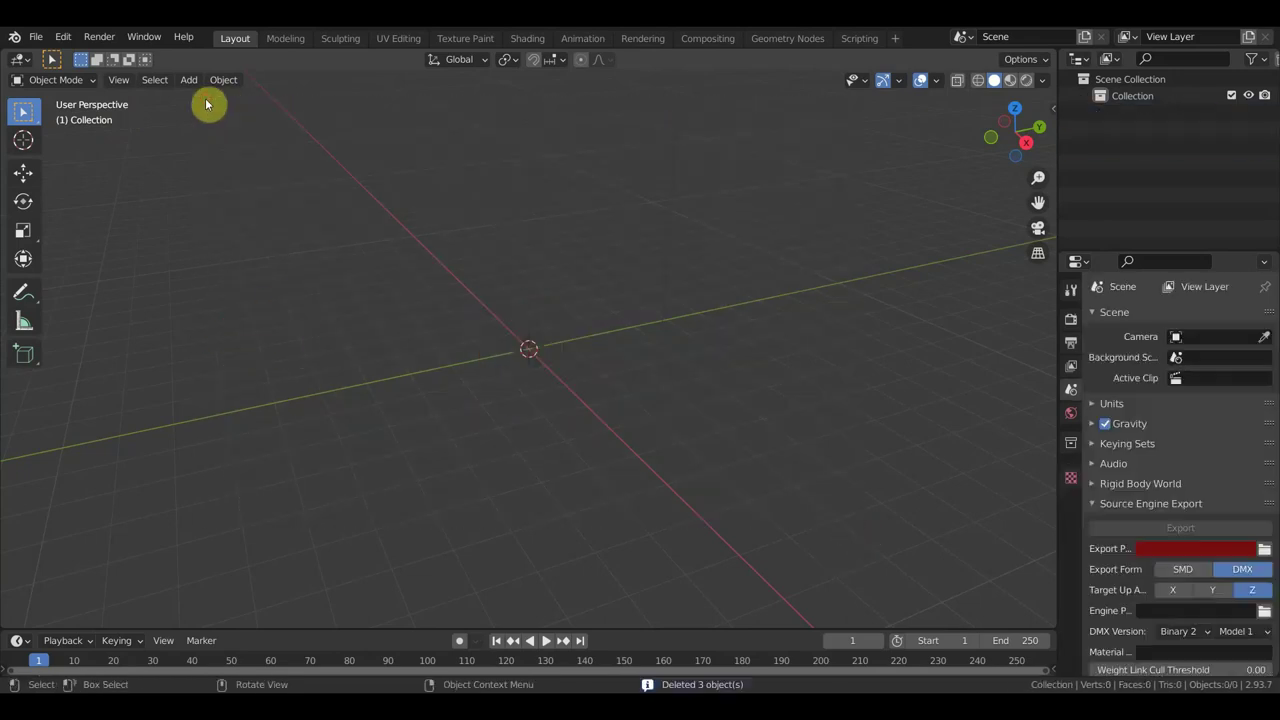
left_click(35, 36)
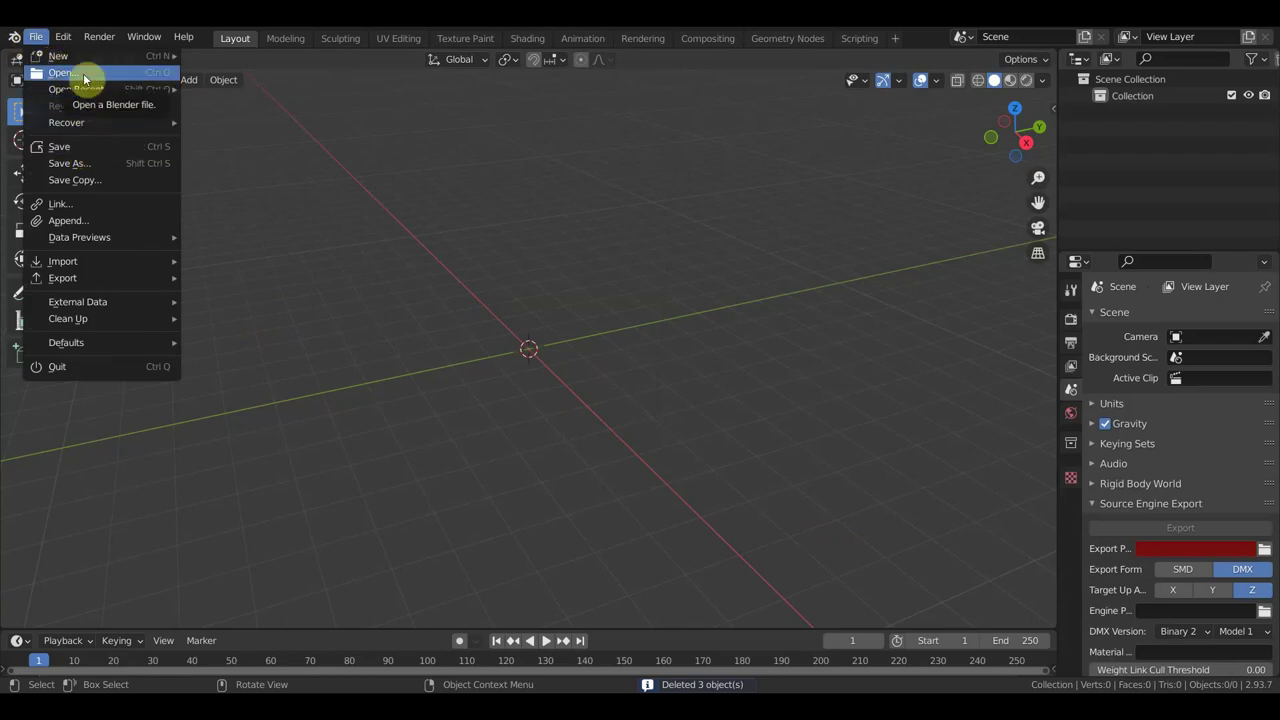
mouse_move(62, 261)
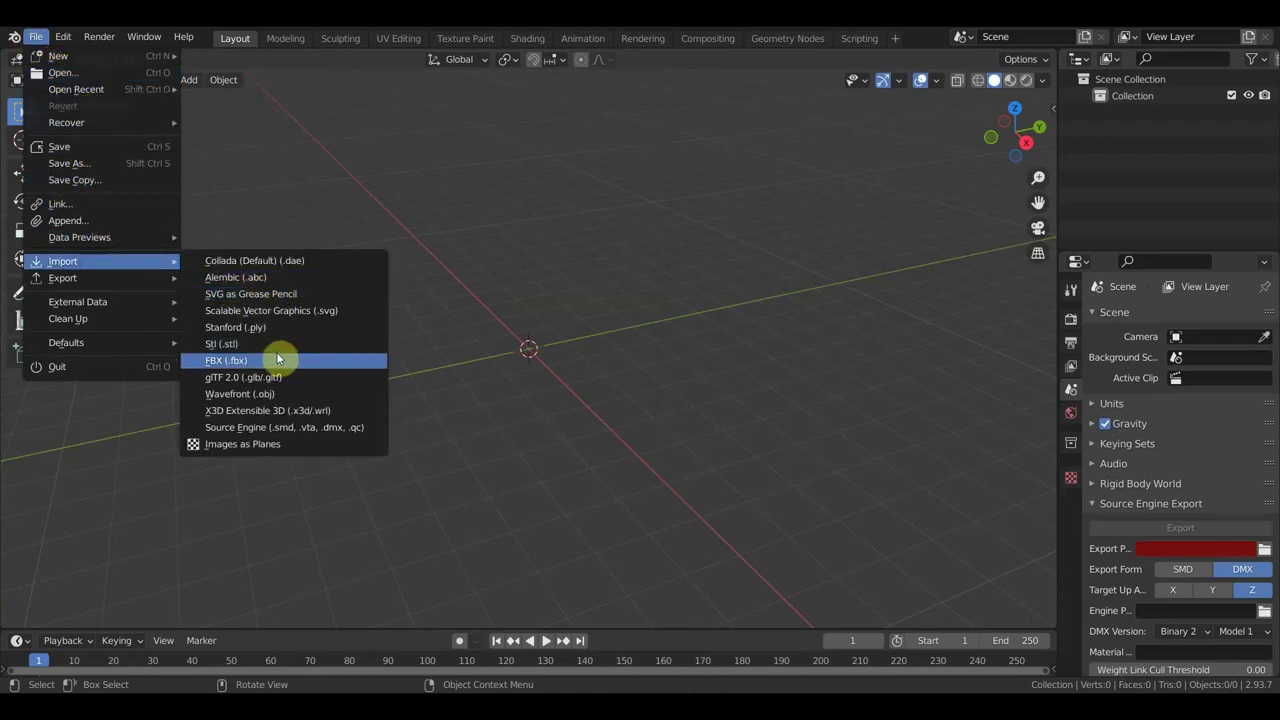
Step: Import the CL_голова4.OBJ character model as a Wavefront OBJ file
left_click(308, 393)
left_click(283, 263)
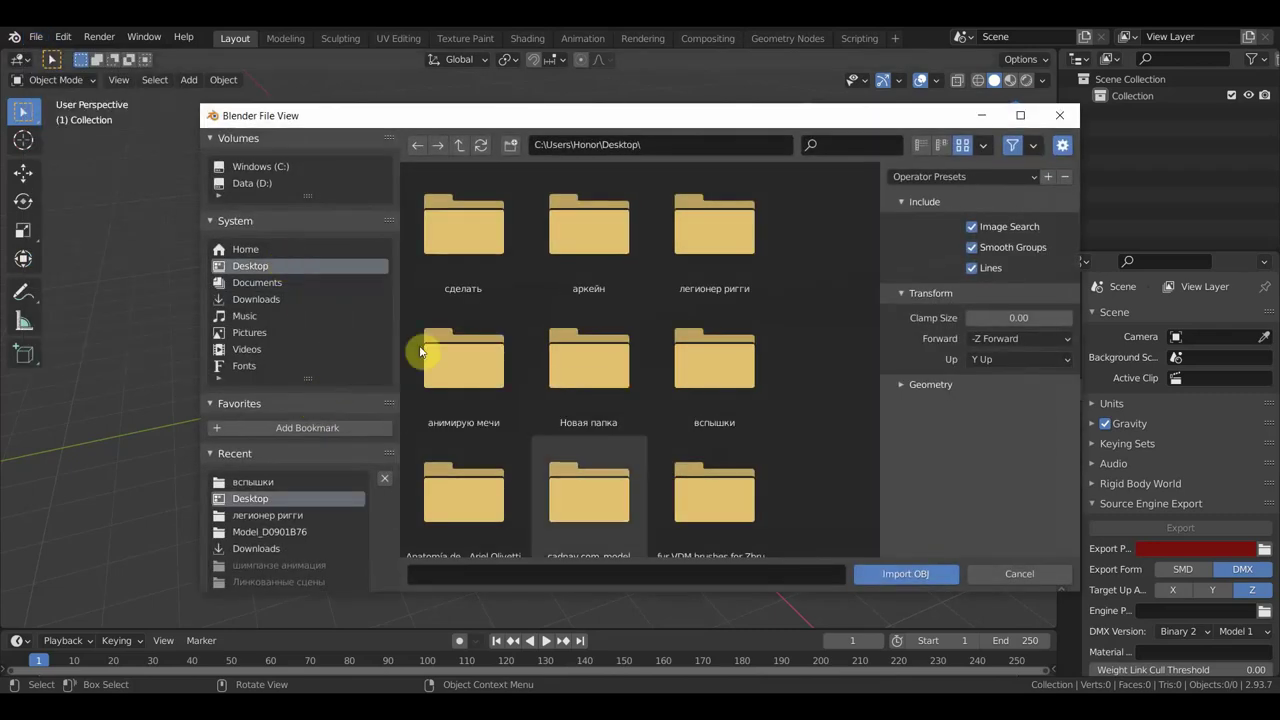
scroll(500, 400, "down", 2)
scroll(608, 455, "down", 2)
scroll(608, 450, "down", 2)
left_click(470, 483)
left_click(893, 575)
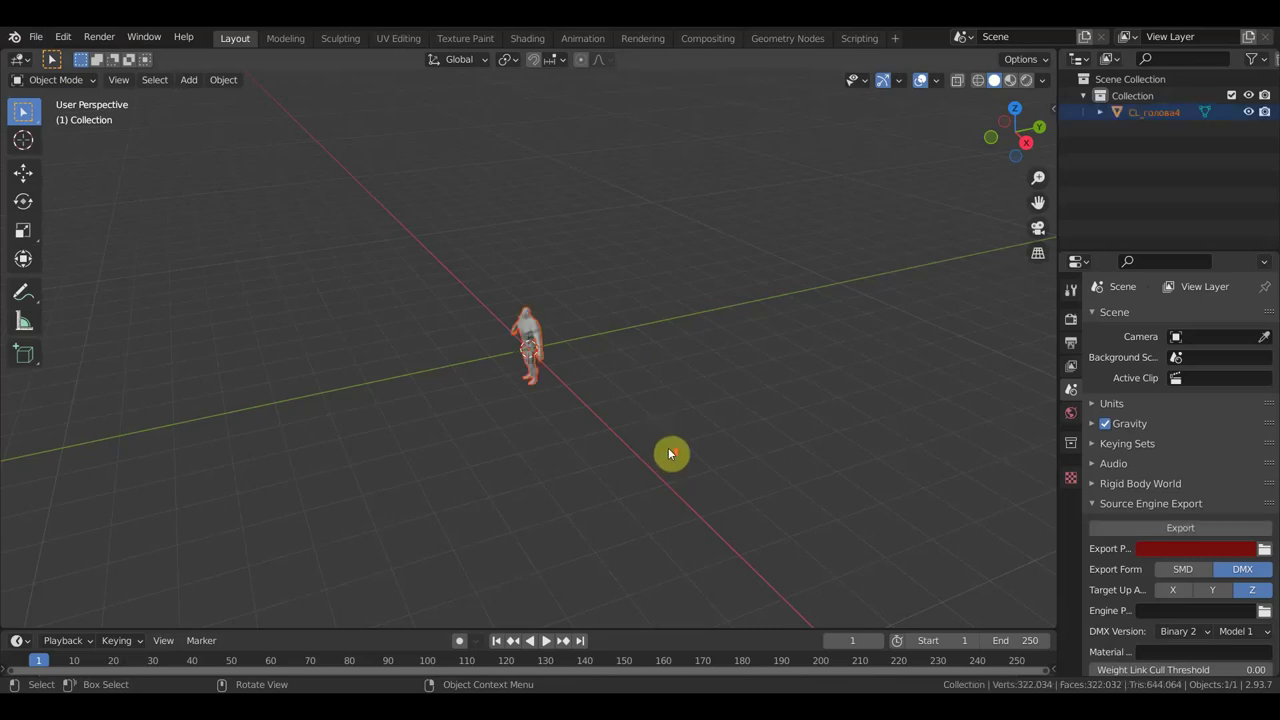
Step: Frame the character in front orthographic view and open Preferences on the Add-ons list
middle_click_drag(668, 453, 784, 423)
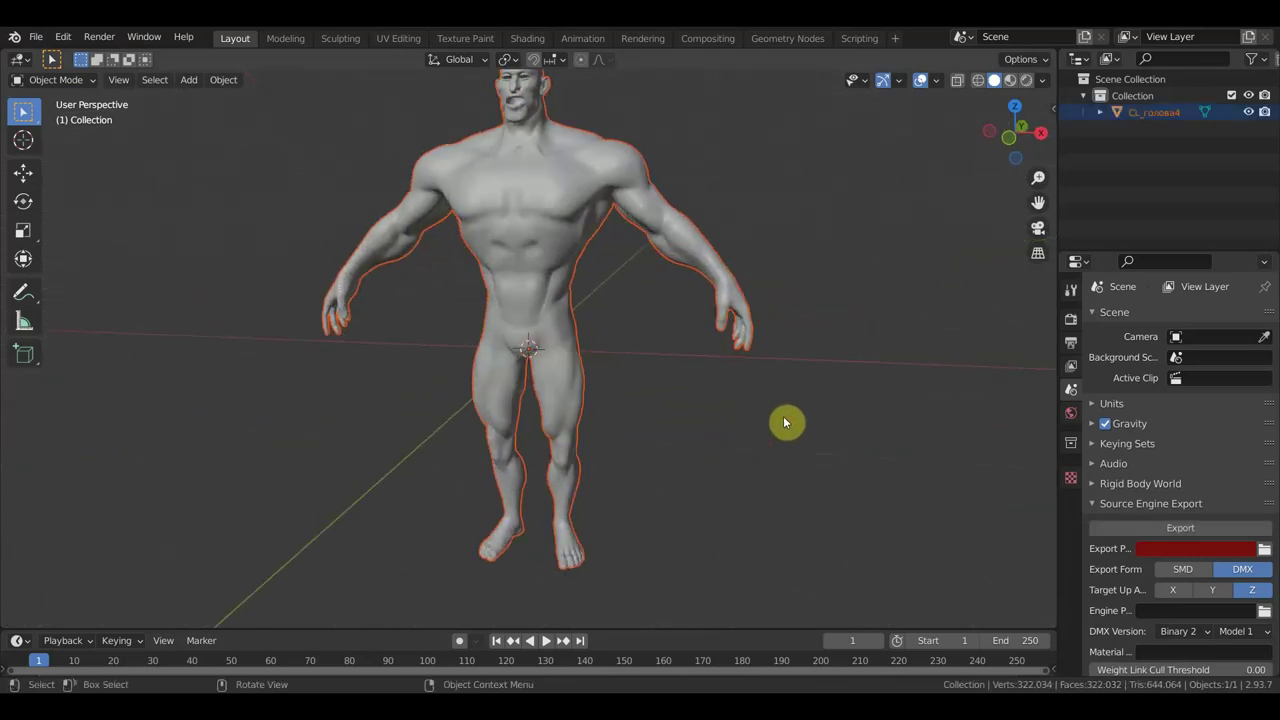
key("KP_1")
middle_click_drag(768, 383, 771, 430, "shift")
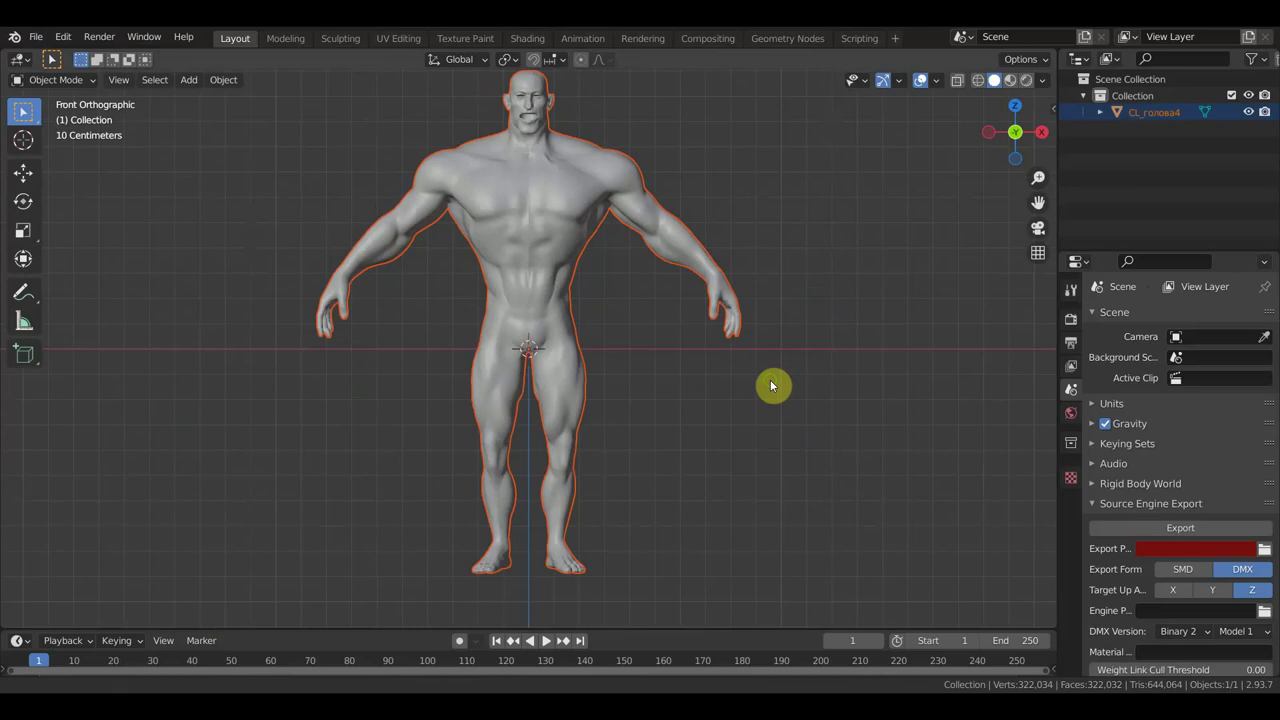
left_click(63, 37)
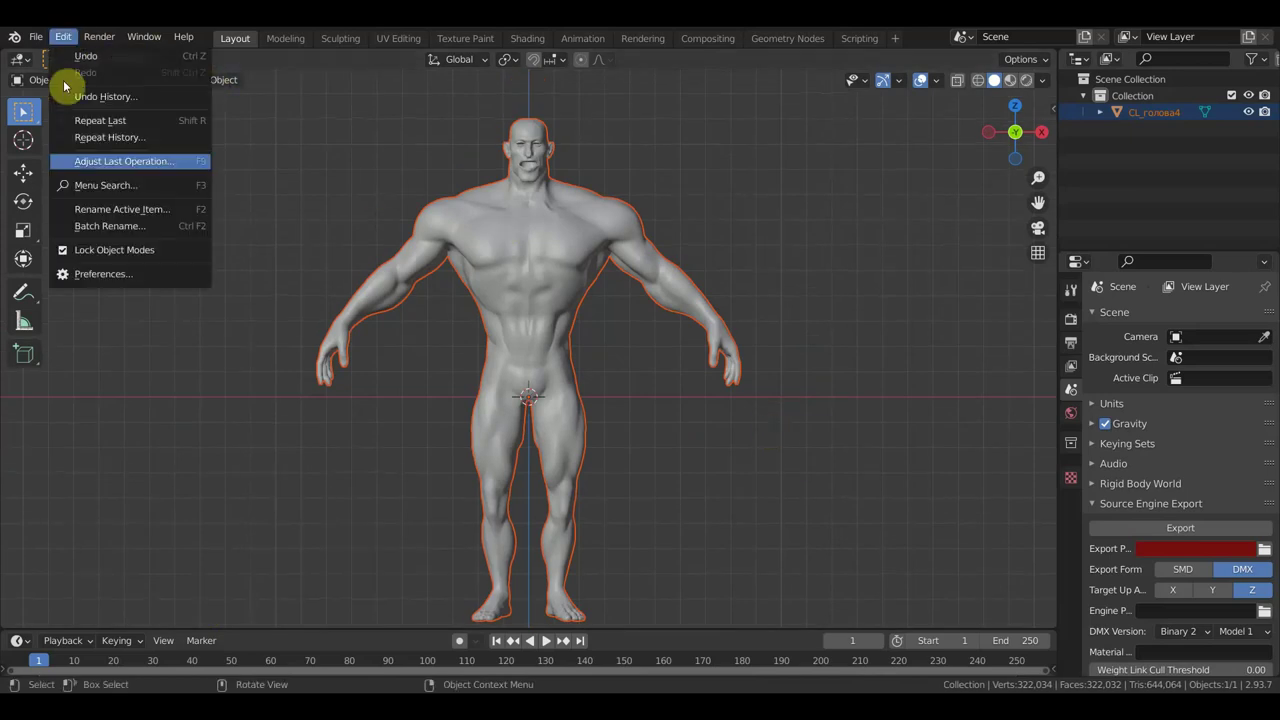
left_click(92, 277)
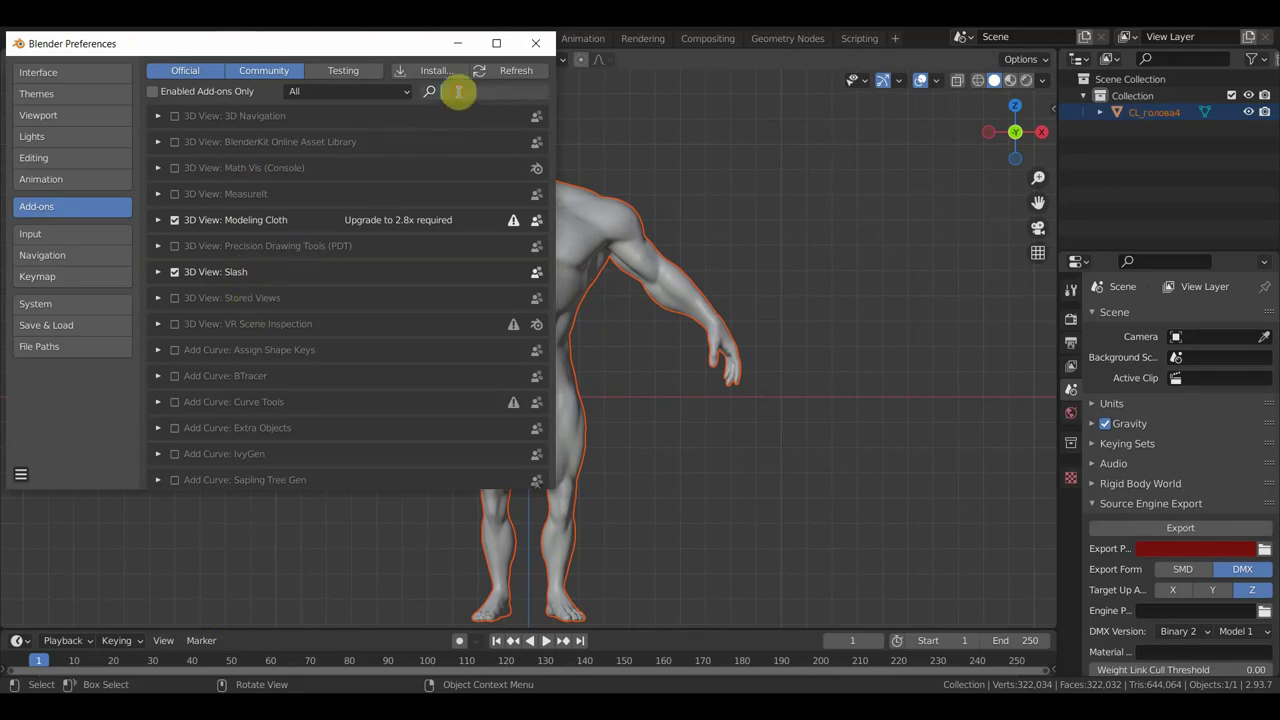
Step: Filter the add-ons list by 's', showing the enabled 3D View: Slash add-on
key("super+space")
type("s")
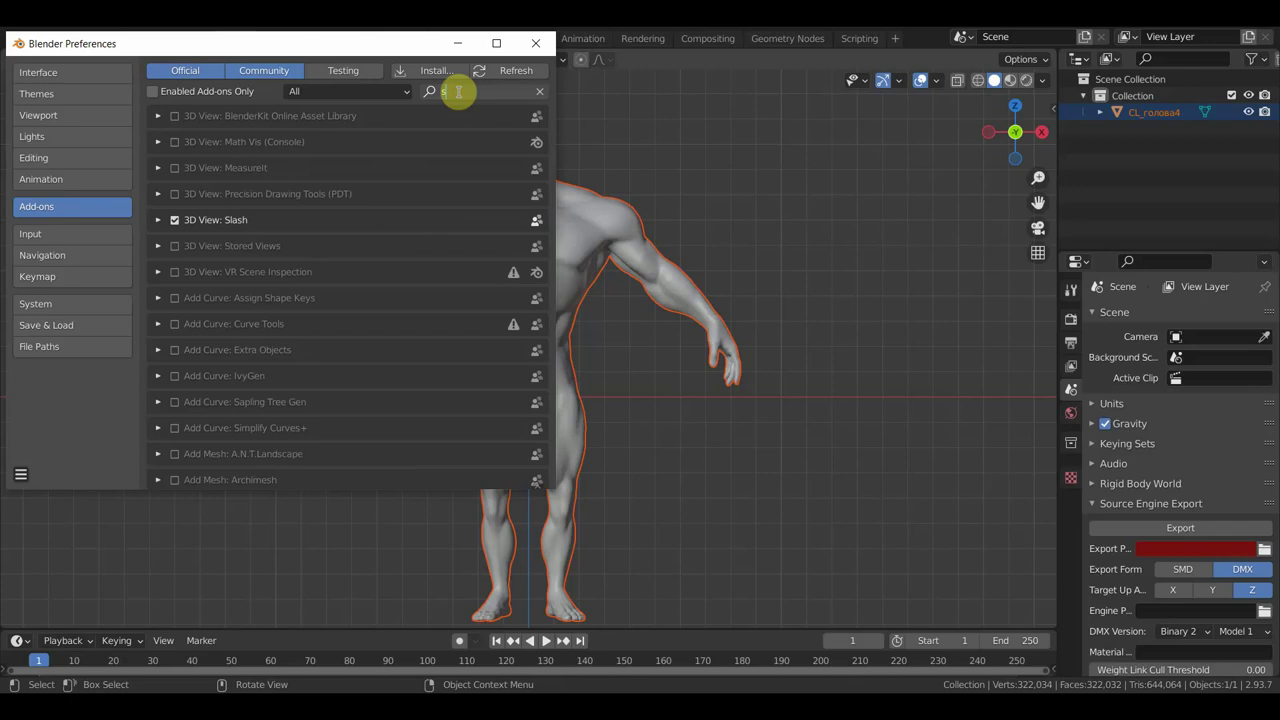
type("la")
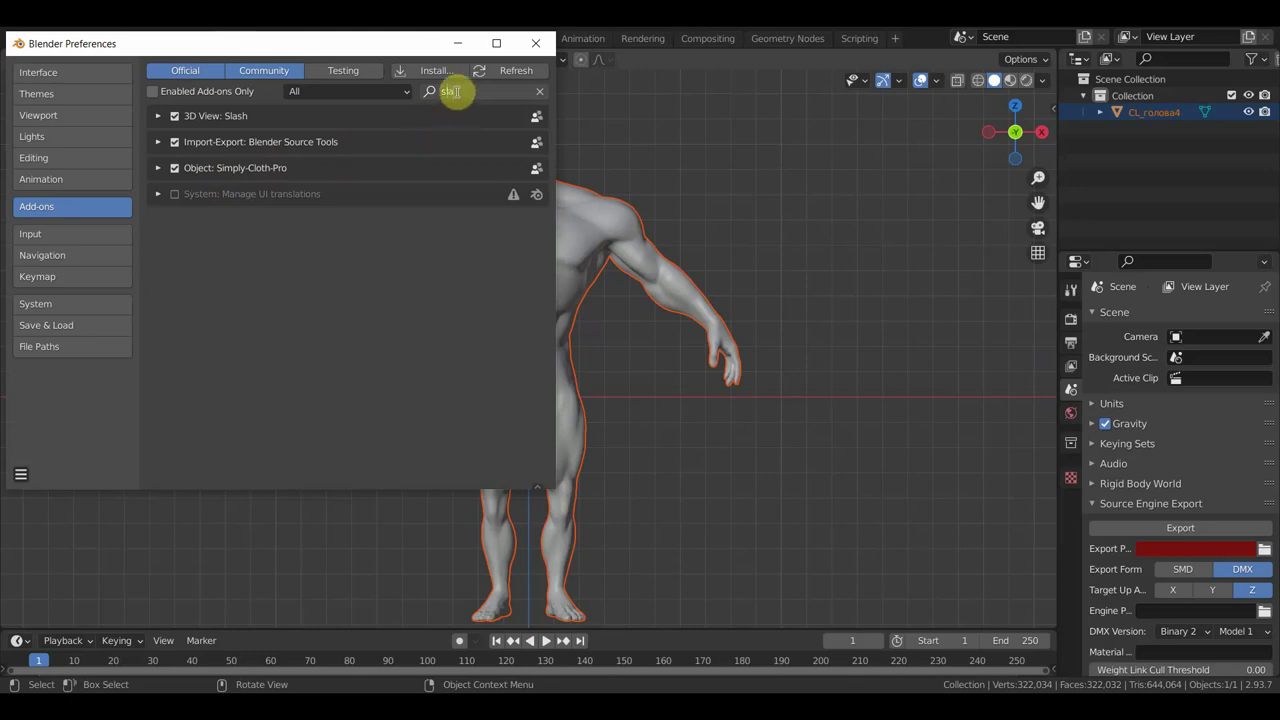
key("BackSpace")
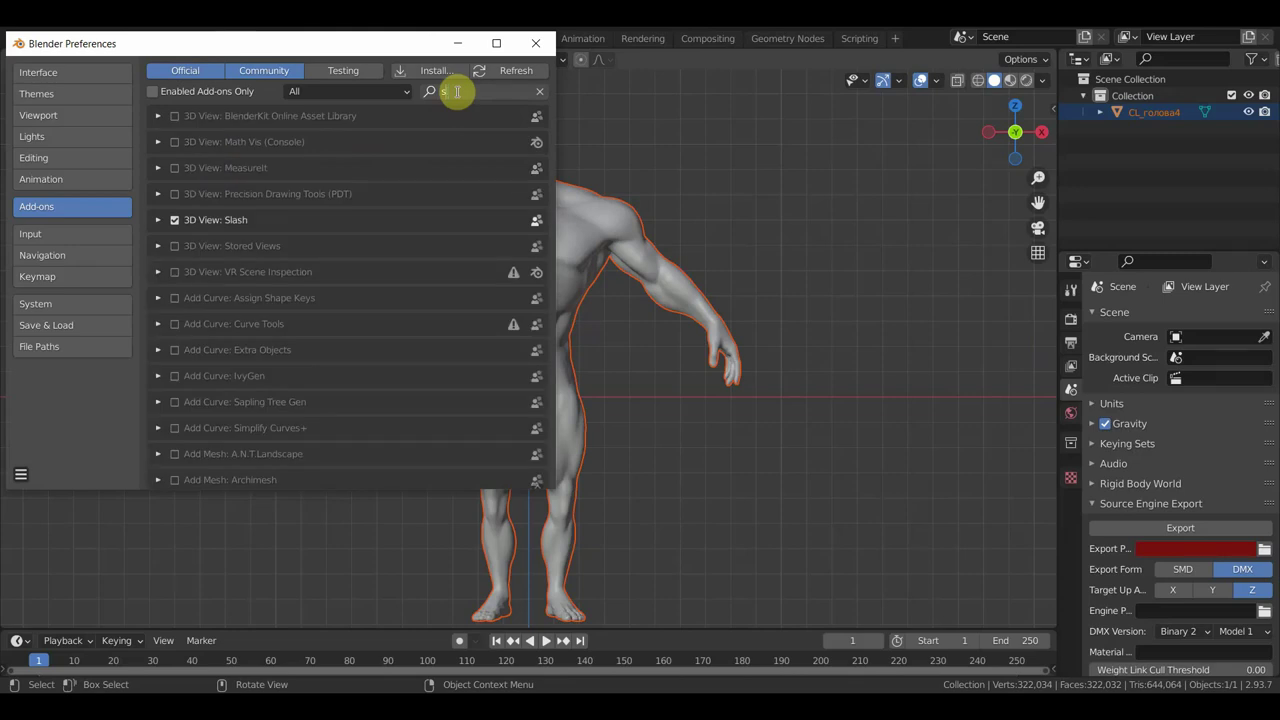
Step: Show the Bsurfaces tab in the viewport sidebar, then reopen Preferences on Add-ons
left_click(535, 43)
key("n")
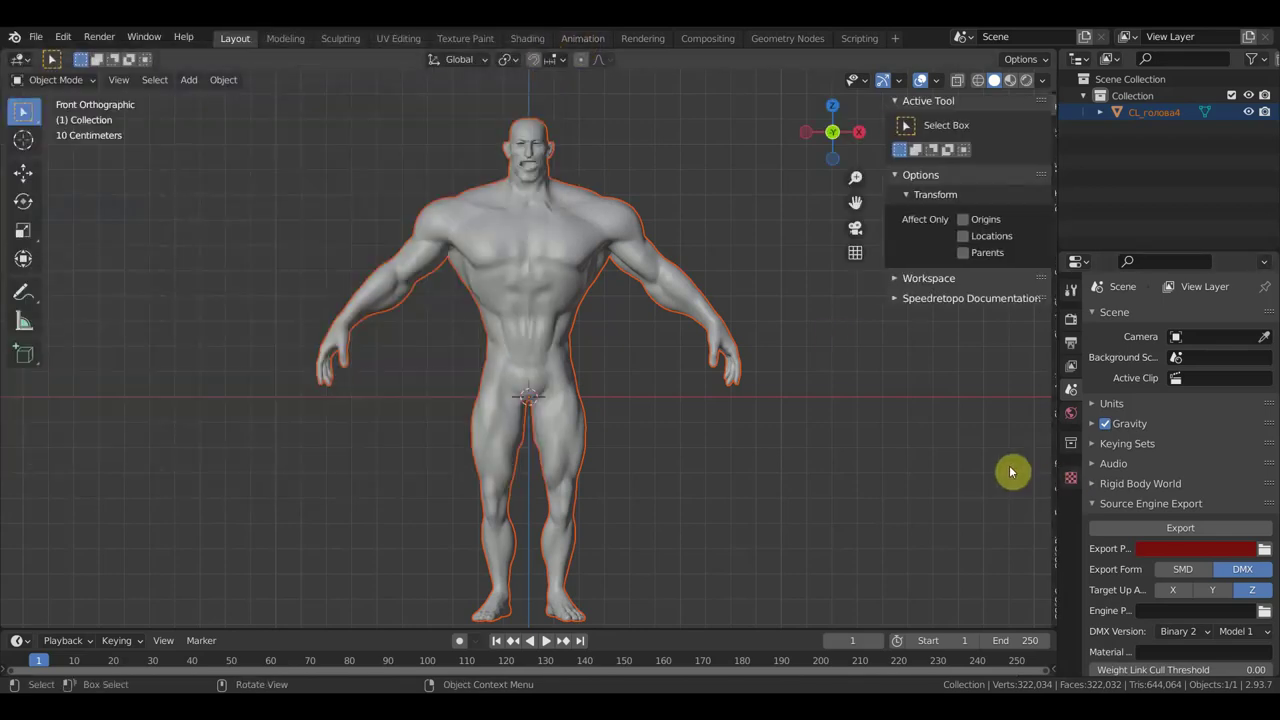
left_click(1050, 492)
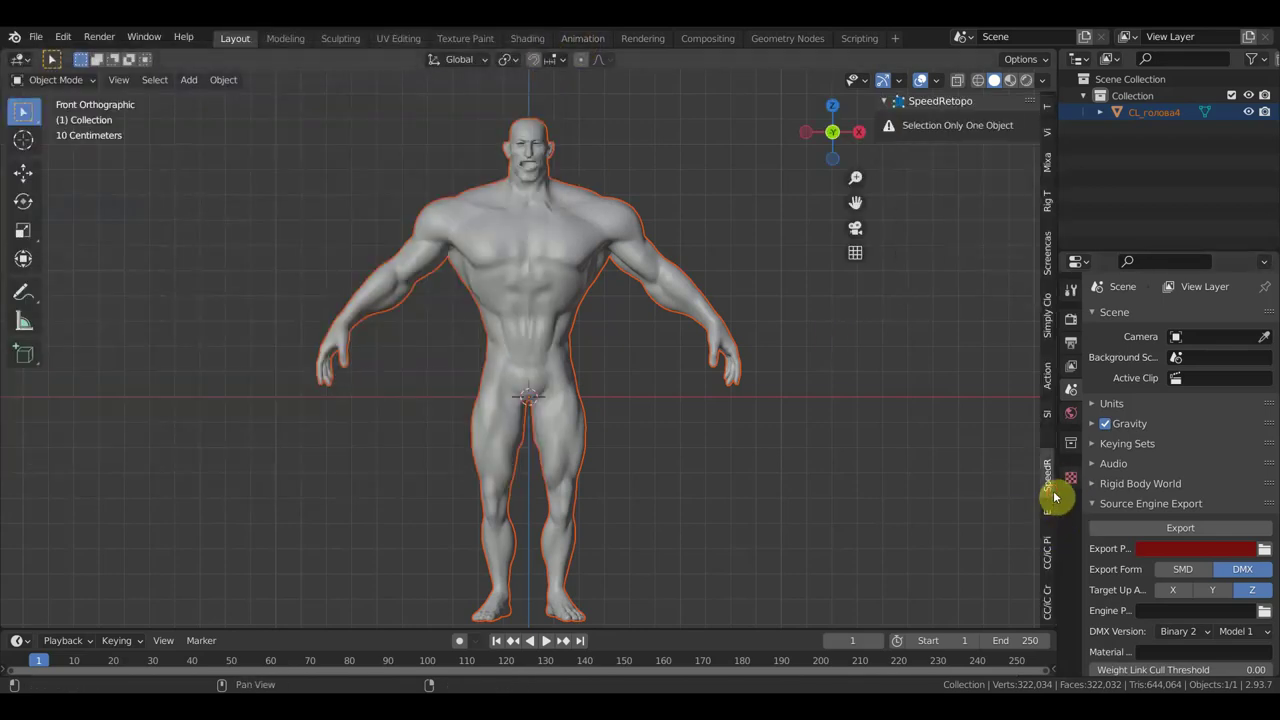
left_click(1048, 520)
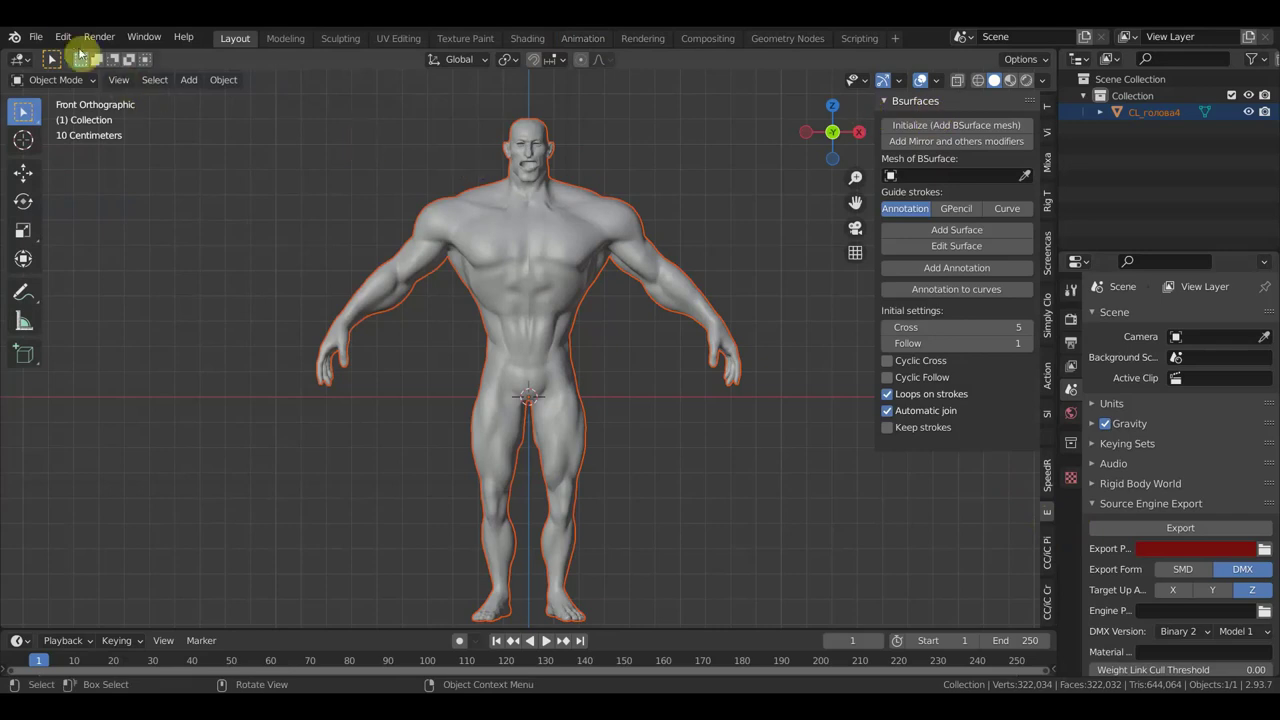
left_click(63, 36)
left_click(80, 271)
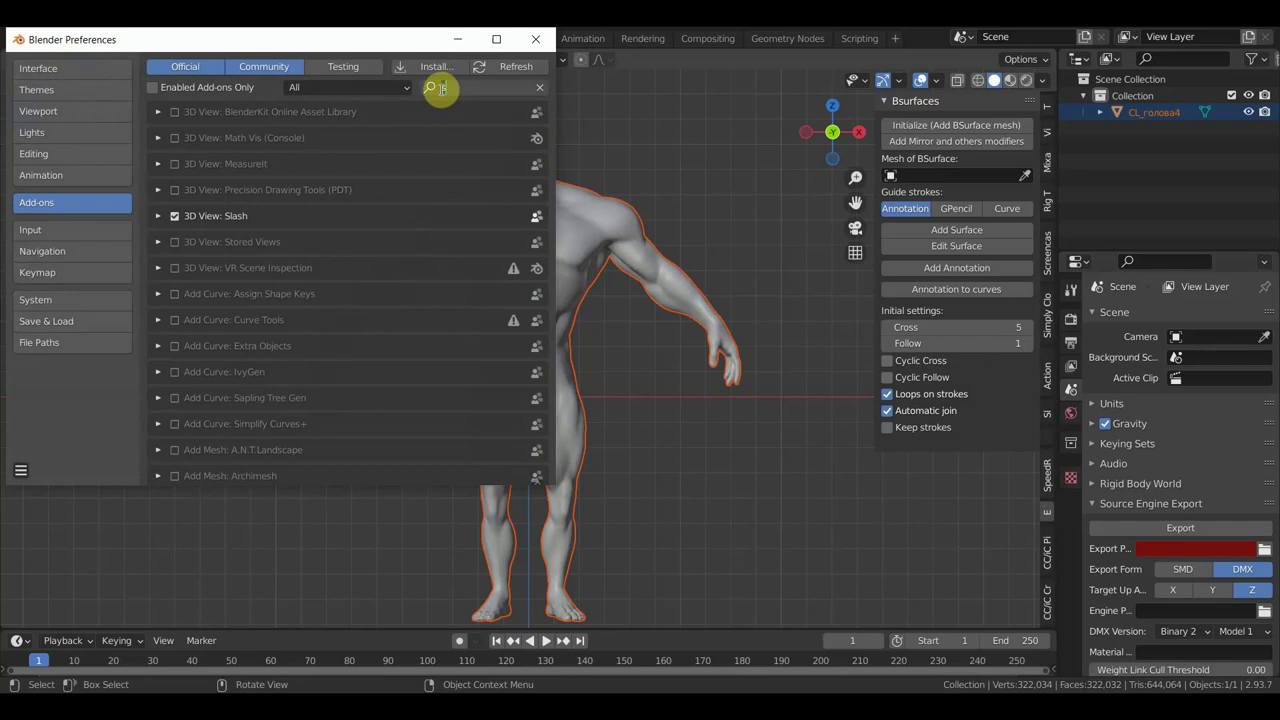
Step: Search add-ons for 'bs', confirm Mesh: Bsurfaces GPL Edition is enabled, and close Preferences
type("e")
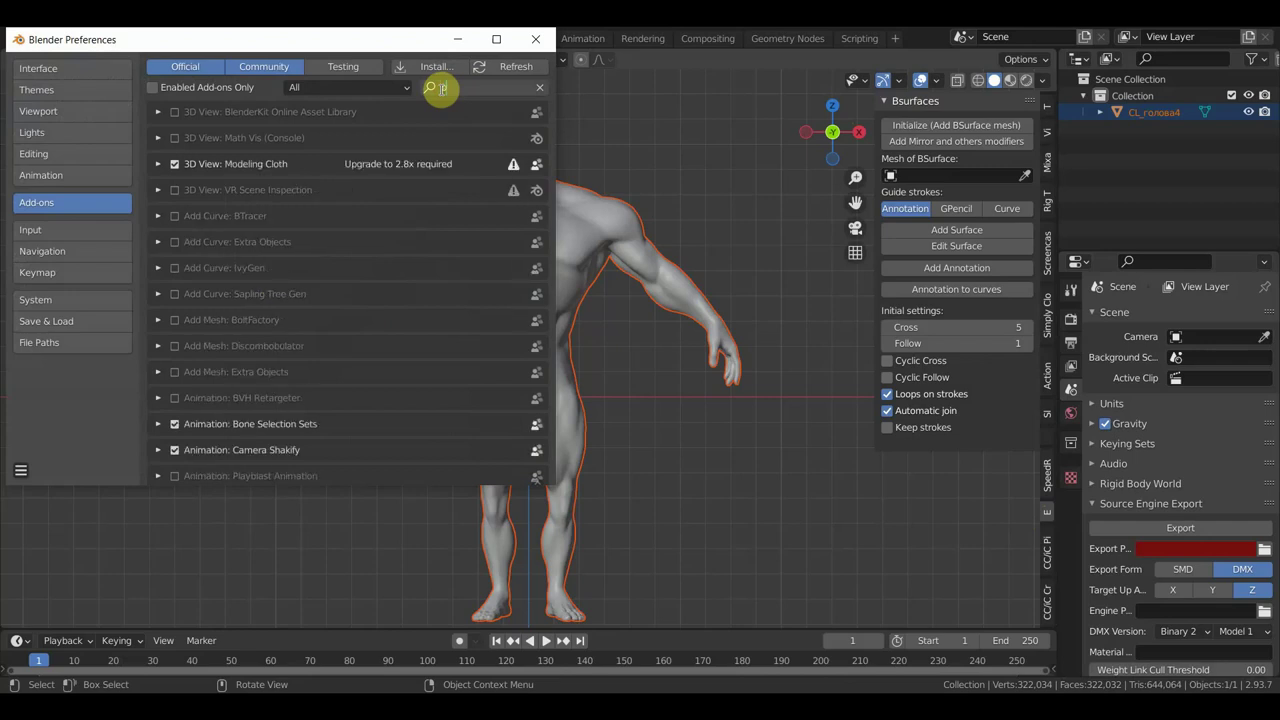
type("a")
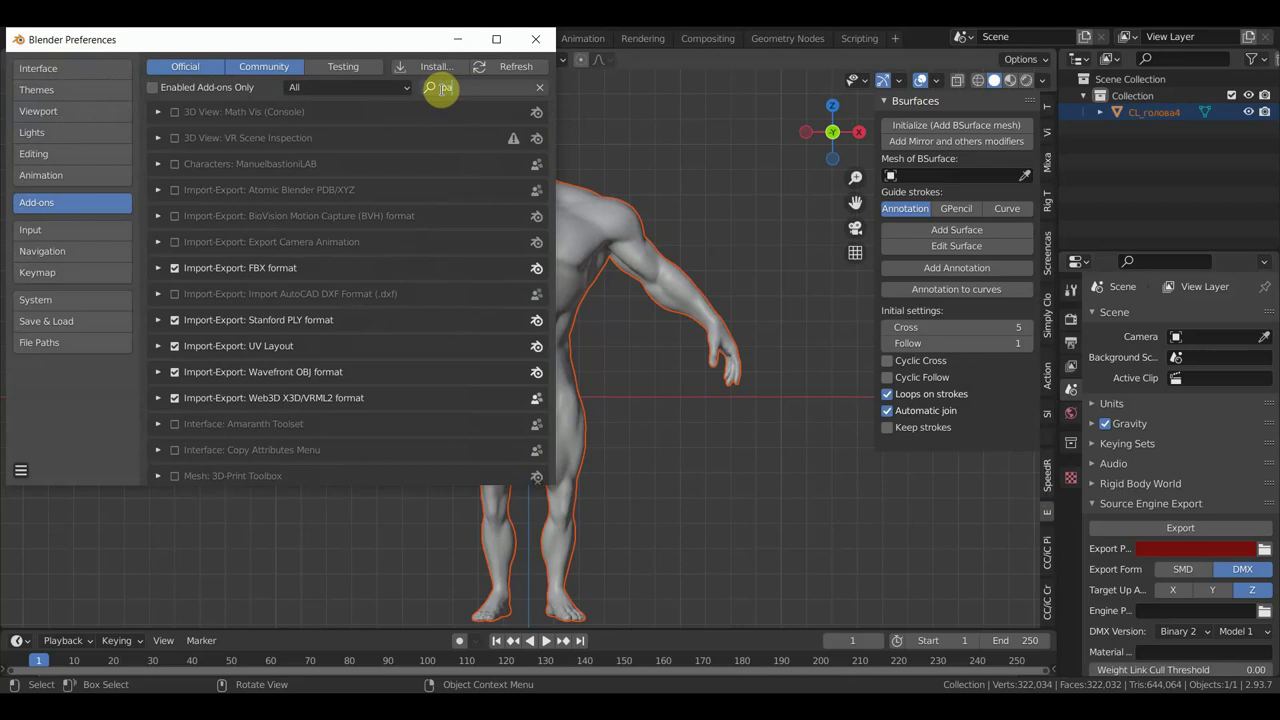
key("BackSpace")
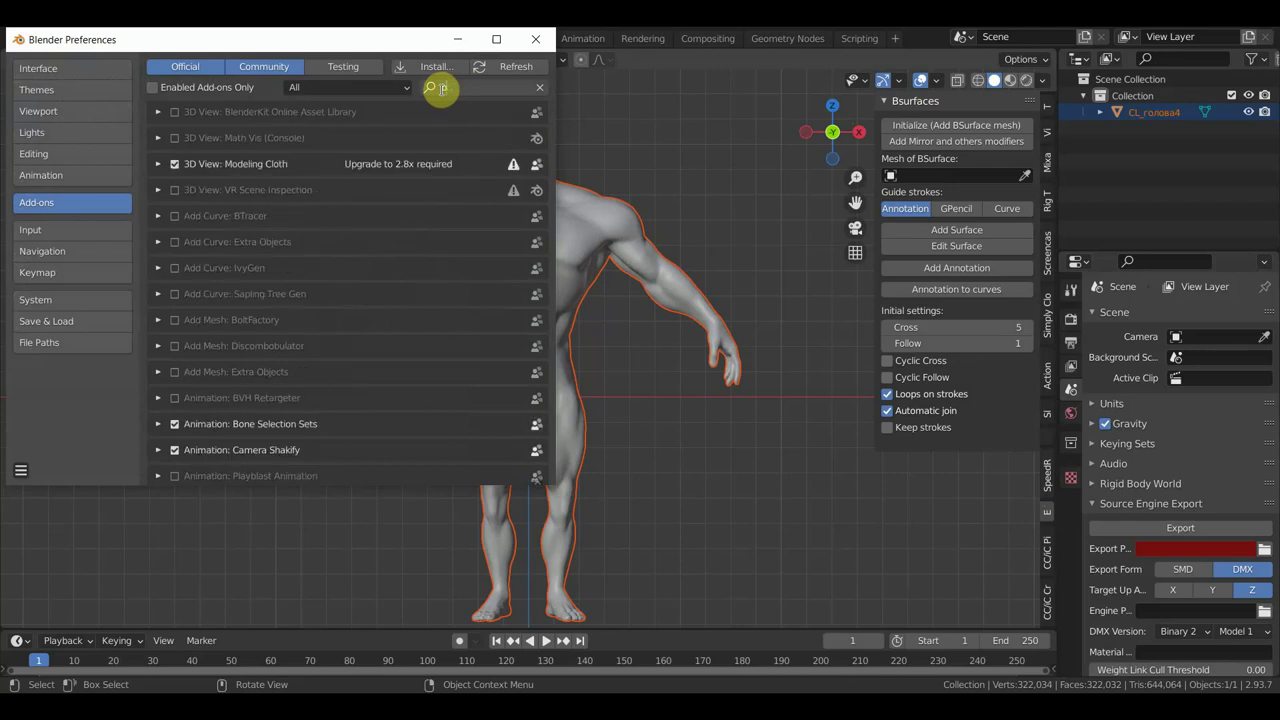
type("bs")
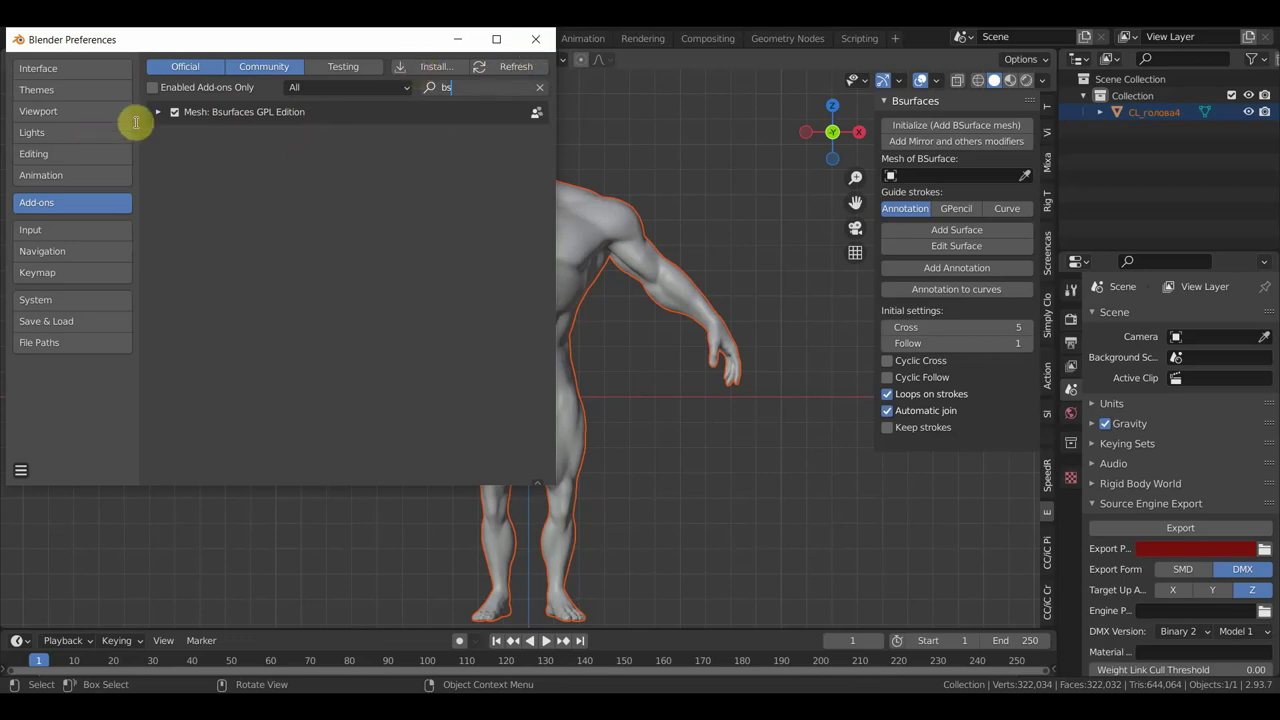
left_click(536, 39)
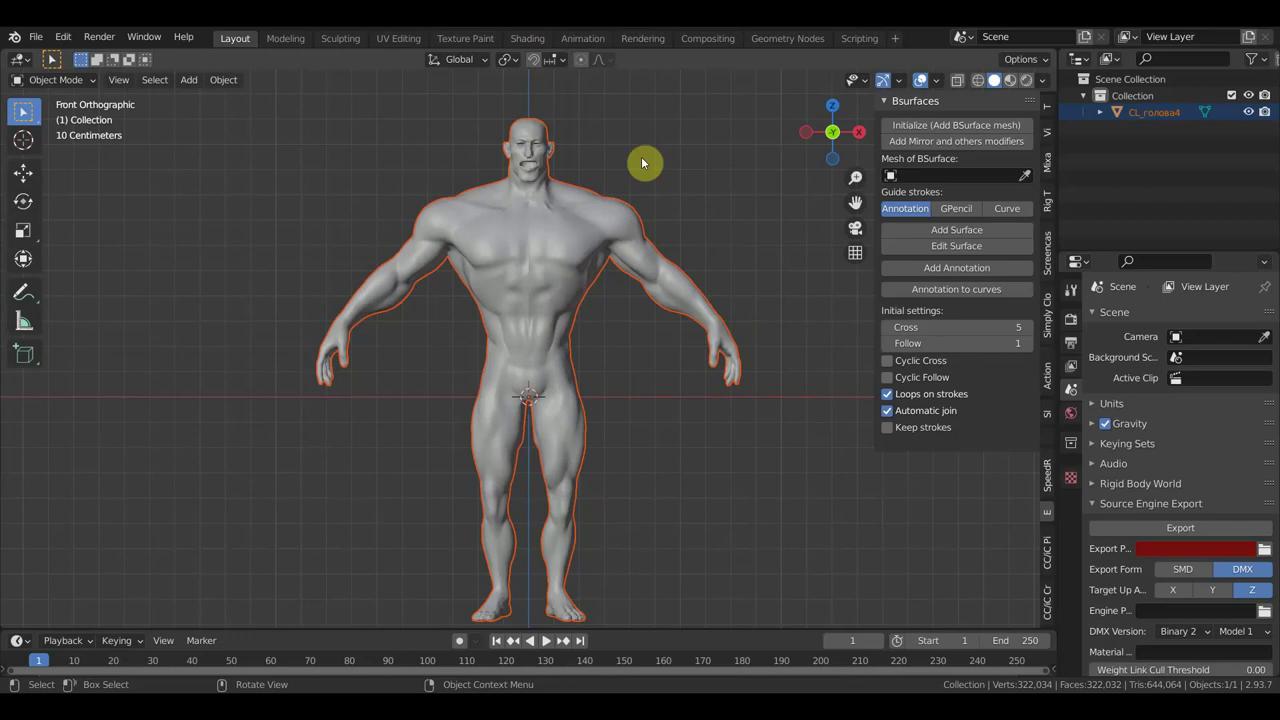
Step: Create a new BSurface mesh for the character, with an opaque colour drawn in front
left_click(589, 261)
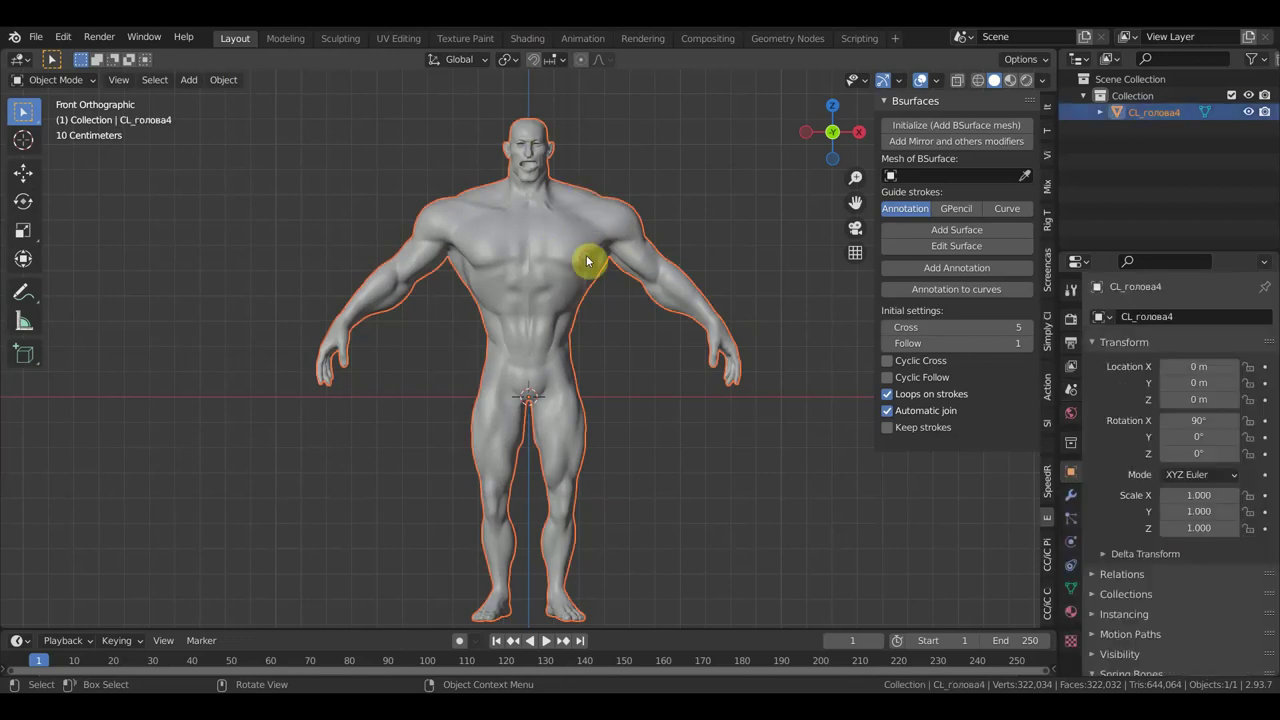
left_click(930, 125)
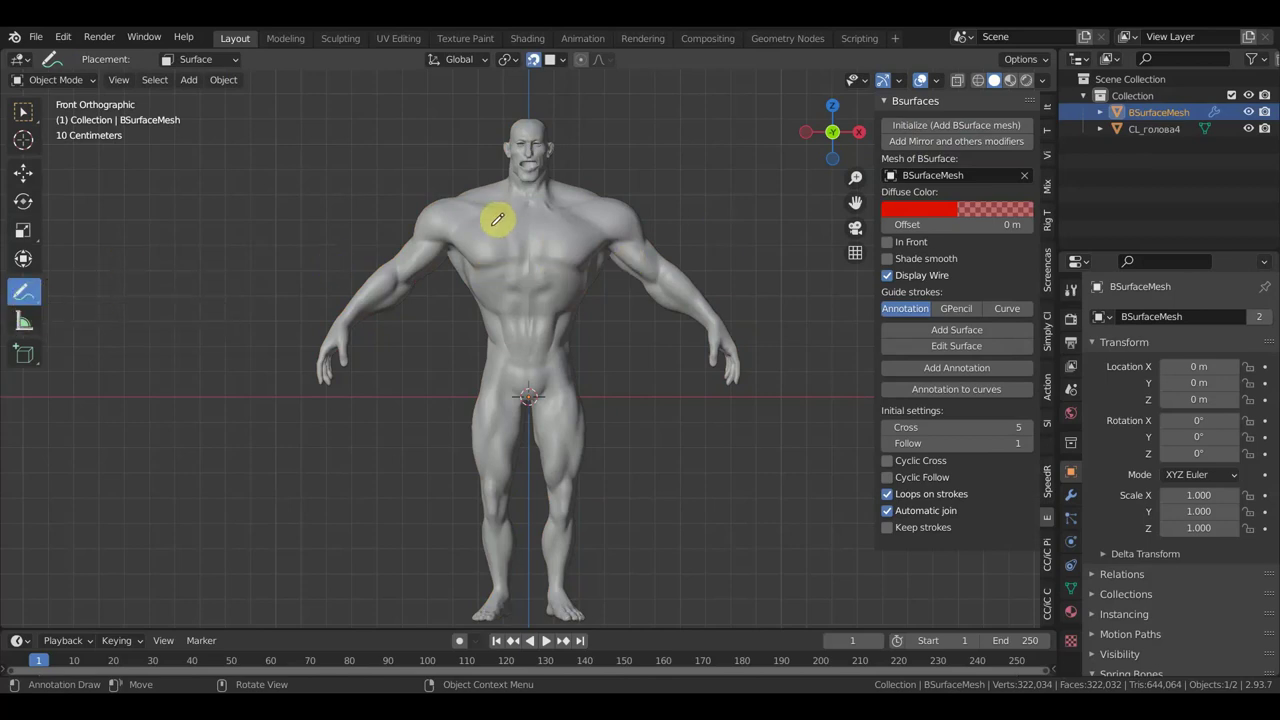
scroll(514, 224, "up", 4)
scroll(723, 228, "up", 1)
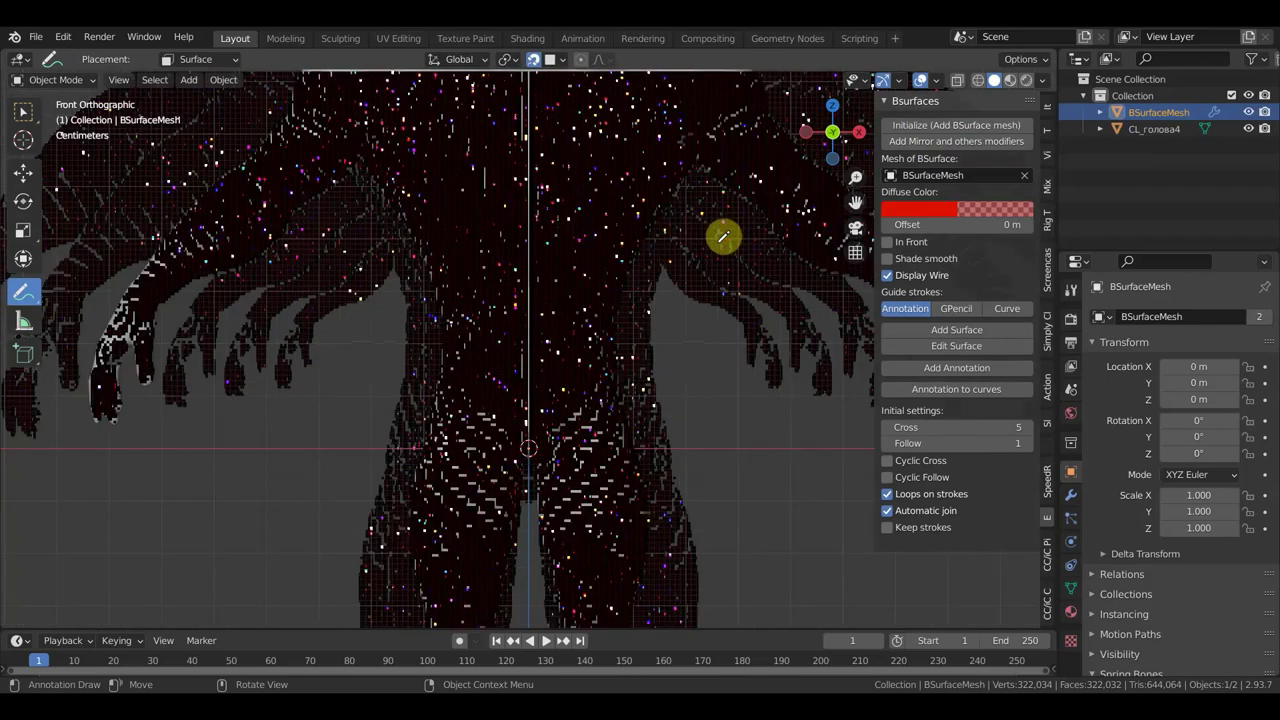
left_click(965, 209)
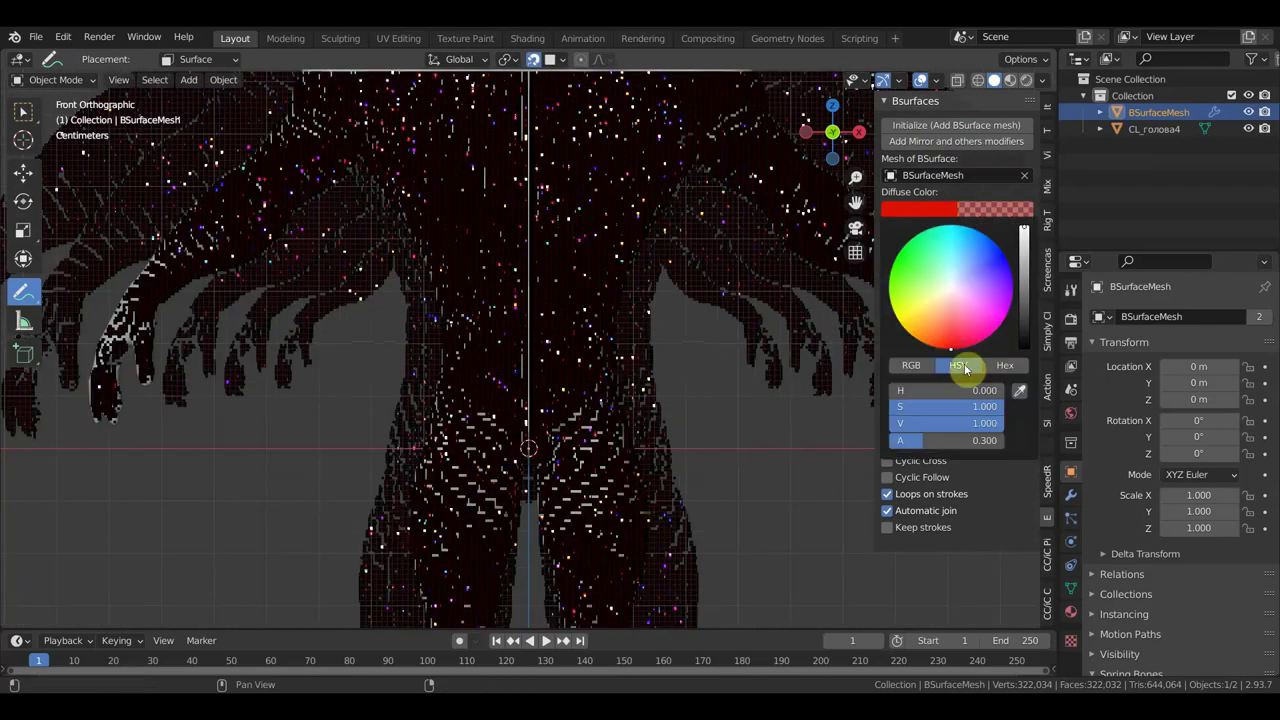
left_click_drag(925, 440, 1000, 440)
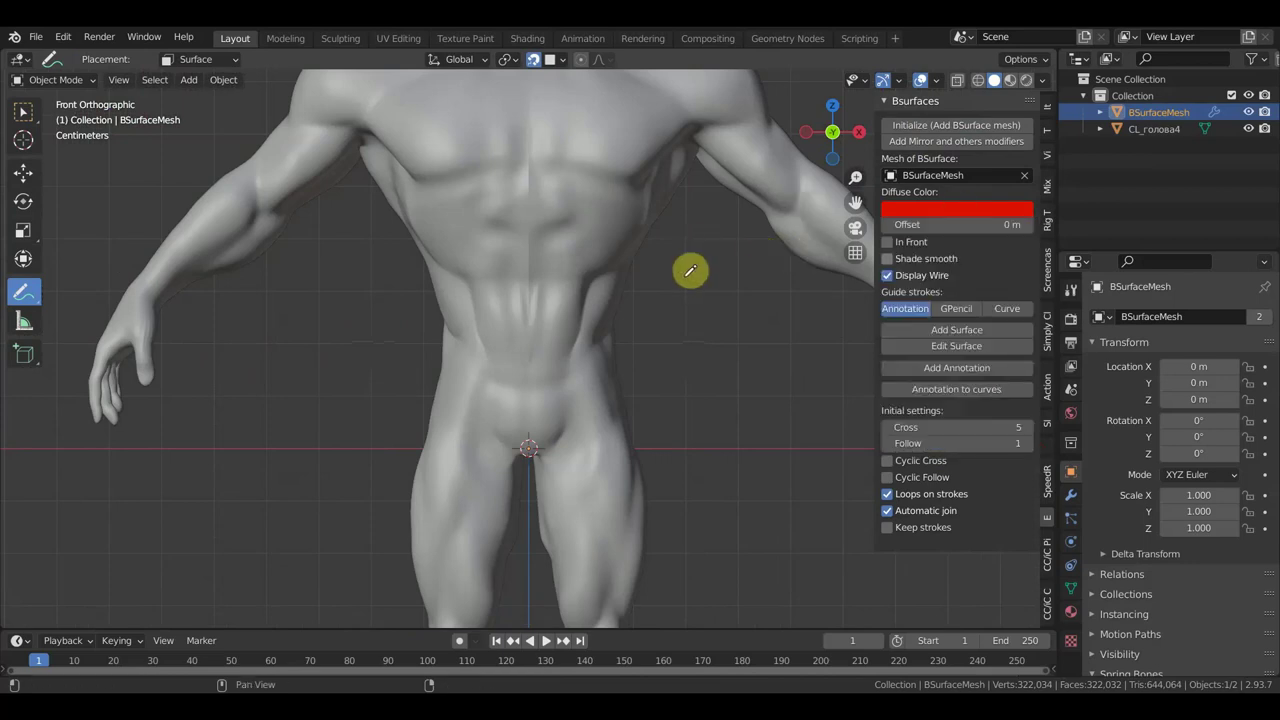
left_click(893, 243)
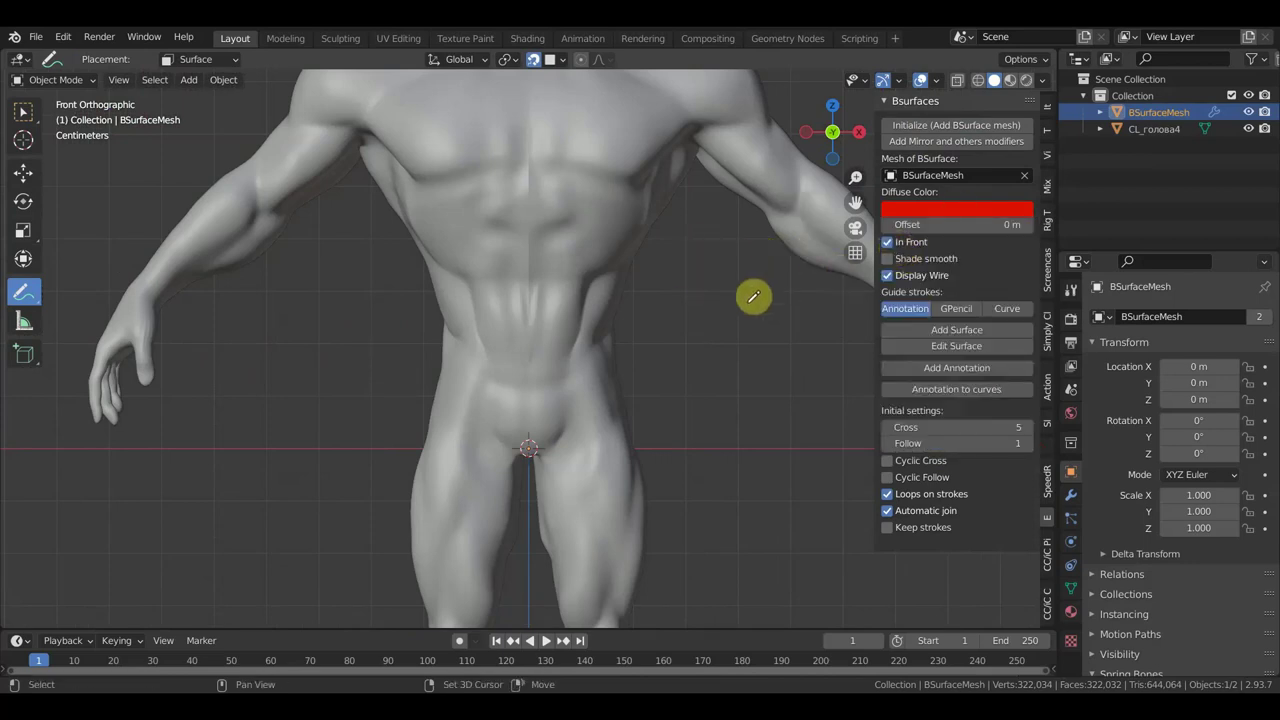
Step: Zoom onto the head and switch to wireframe shading to inspect the dense mesh
scroll(749, 300, "up", 2)
middle_click_drag(749, 306, 749, 500, "shift")
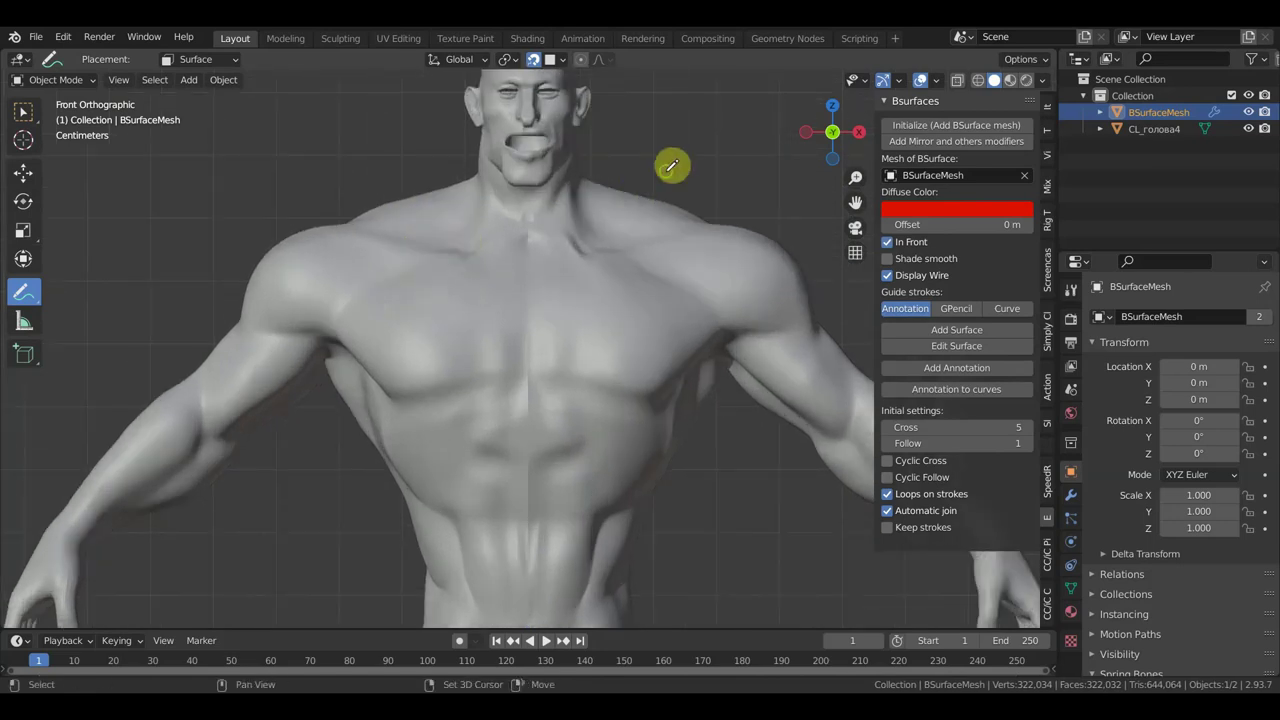
scroll(669, 165, "up", 2)
middle_click_drag(671, 180, 652, 306, "shift")
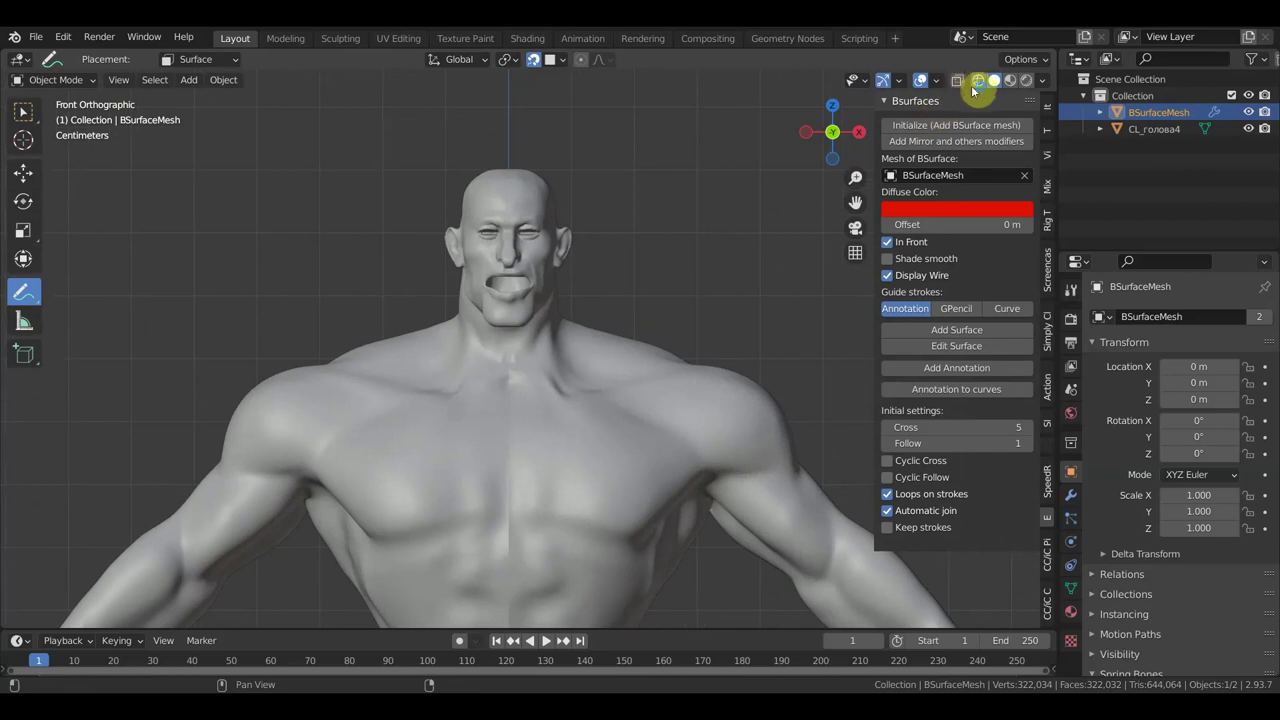
left_click(978, 81)
scroll(634, 371, "up", 2)
scroll(634, 371, "up", 2)
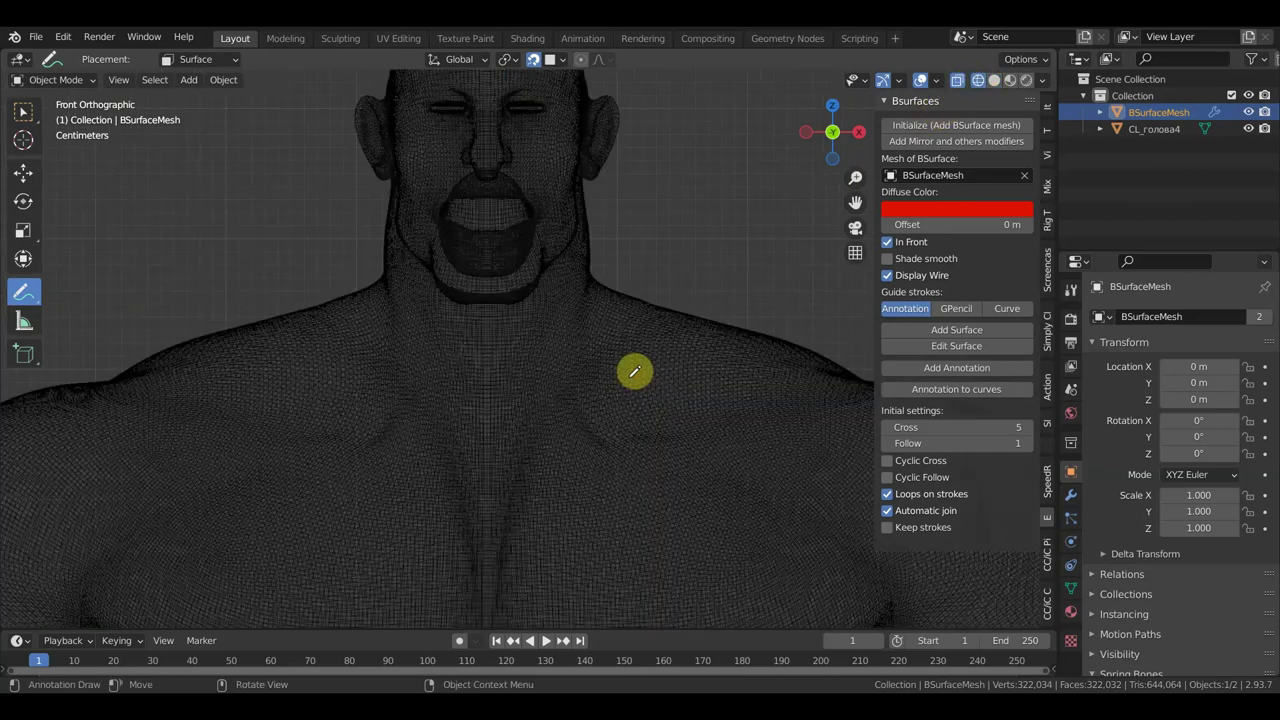
mouse_move(714, 266)
middle_mouse_down("shift")
mouse_move(751, 286)
mouse_move(777, 277)
mouse_move(757, 383)
middle_mouse_up("shift")
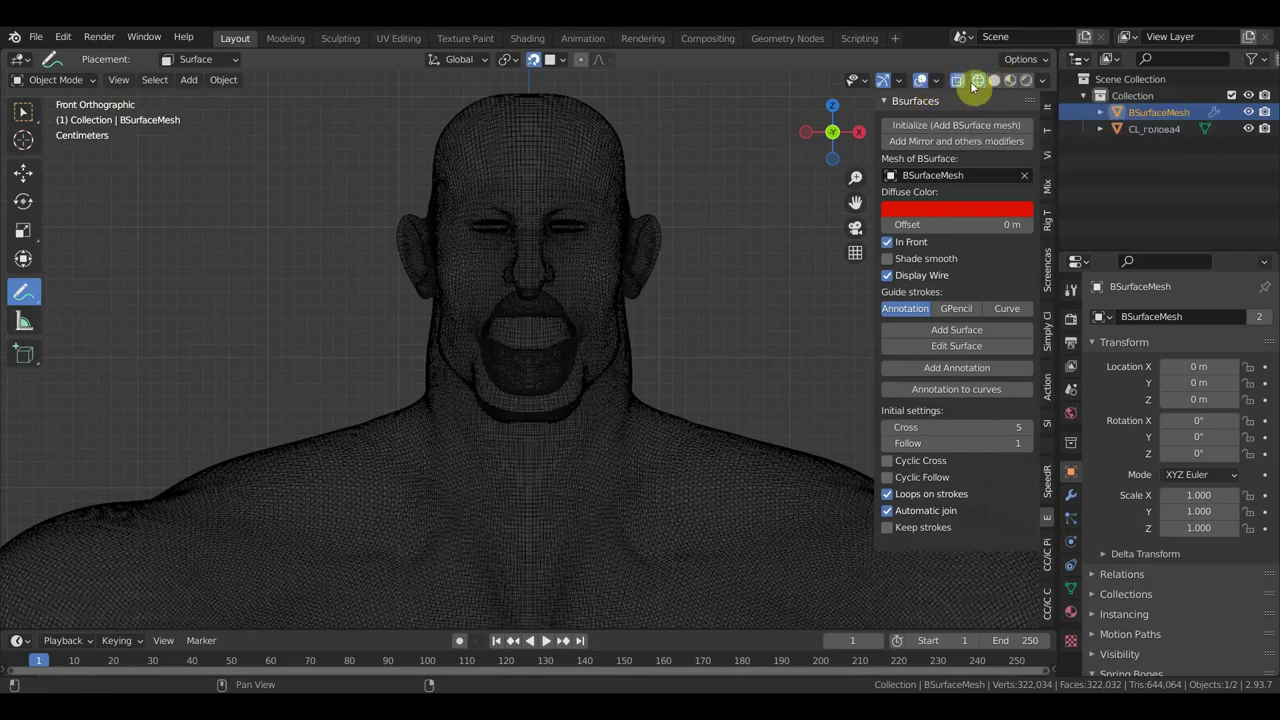
Step: Return to solid shading, centre the face, and draw a first stroke above the left eyebrow
left_click(994, 80)
scroll(543, 243, "up", 2)
scroll(529, 243, "up", 2)
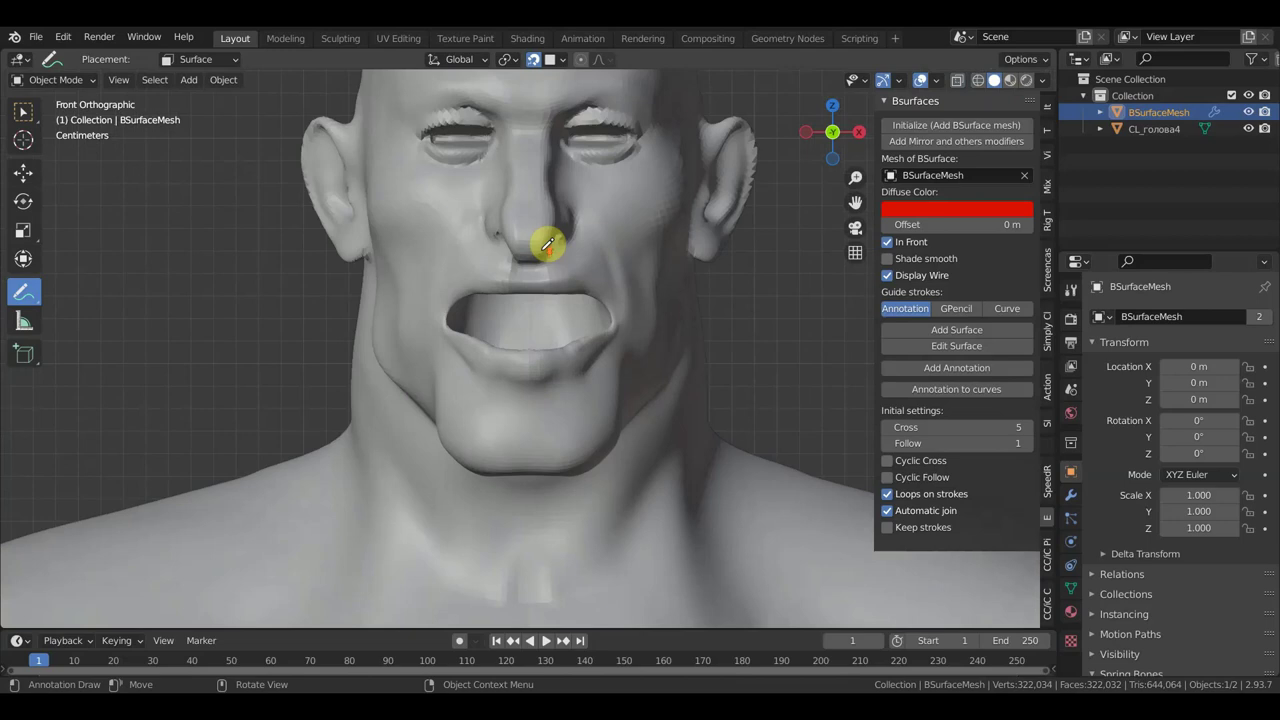
scroll(756, 306, "up", 1)
middle_click_drag(756, 306, 750, 335, "shift")
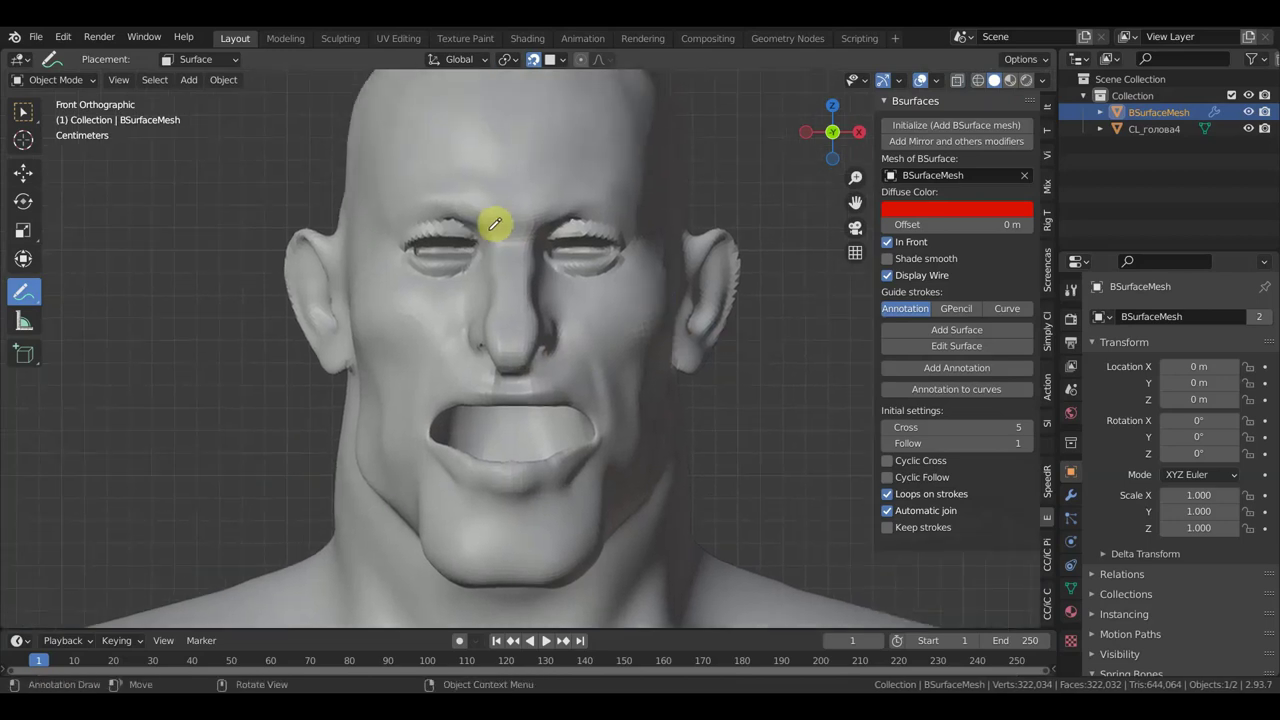
mouse_move(494, 226)
left_mouse_down()
mouse_move(424, 207)
mouse_move(474, 281)
left_mouse_up()
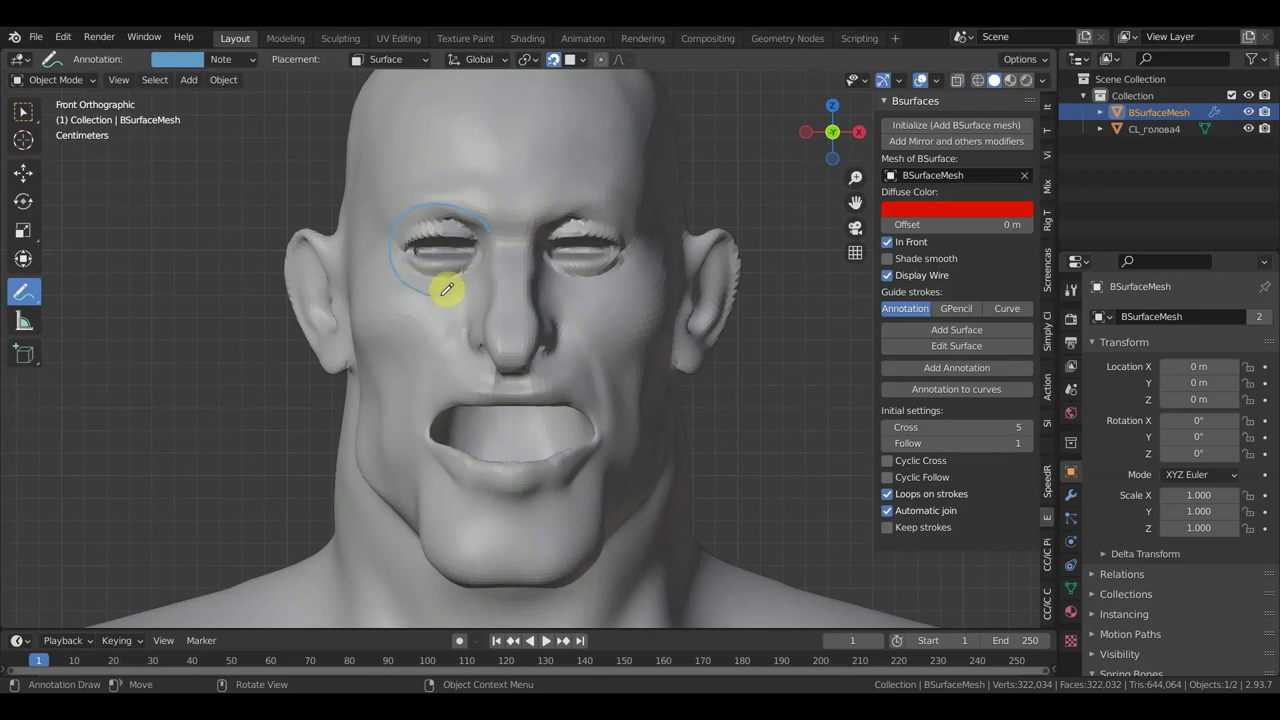
Step: Close the annotation loop around the left eye and draw guide strokes along the cheek
left_click_drag(474, 281, 494, 240)
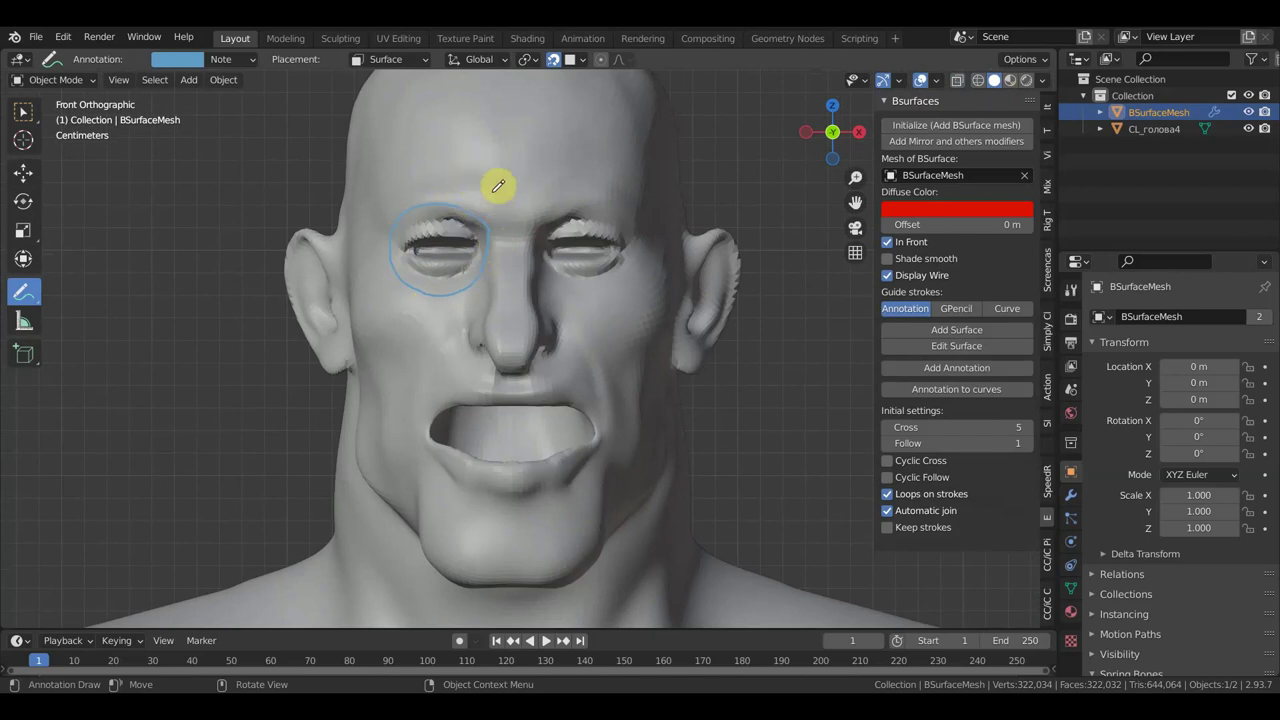
left_click_drag(496, 187, 494, 248)
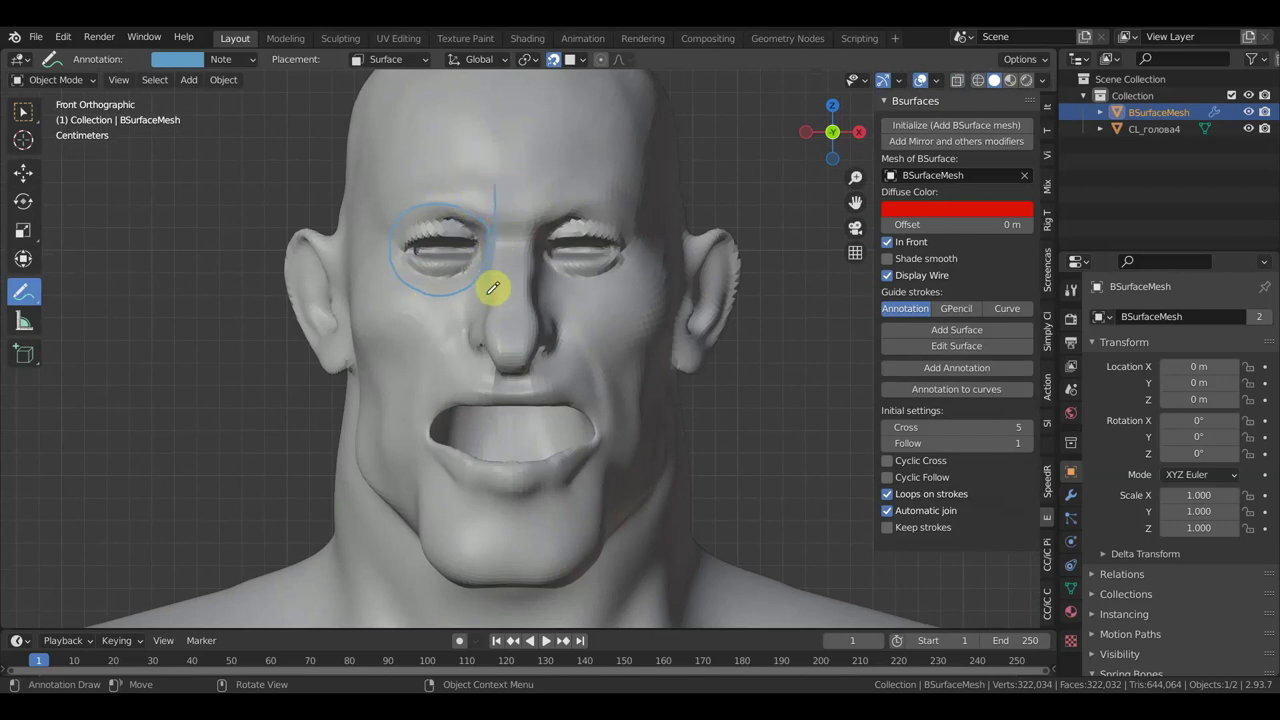
left_click_drag(482, 322, 407, 348)
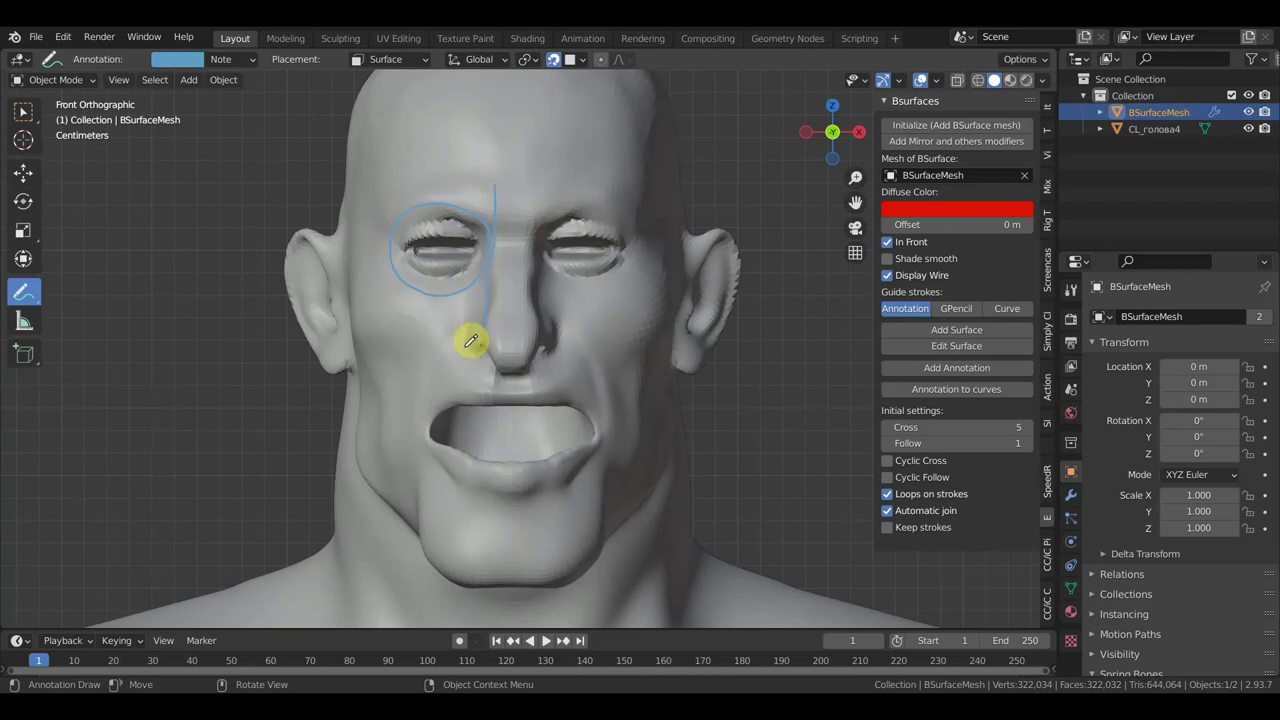
mouse_move(405, 348)
left_mouse_down()
mouse_move(389, 349)
mouse_move(371, 283)
mouse_move(377, 223)
mouse_move(401, 186)
mouse_move(434, 171)
mouse_move(495, 180)
left_mouse_up()
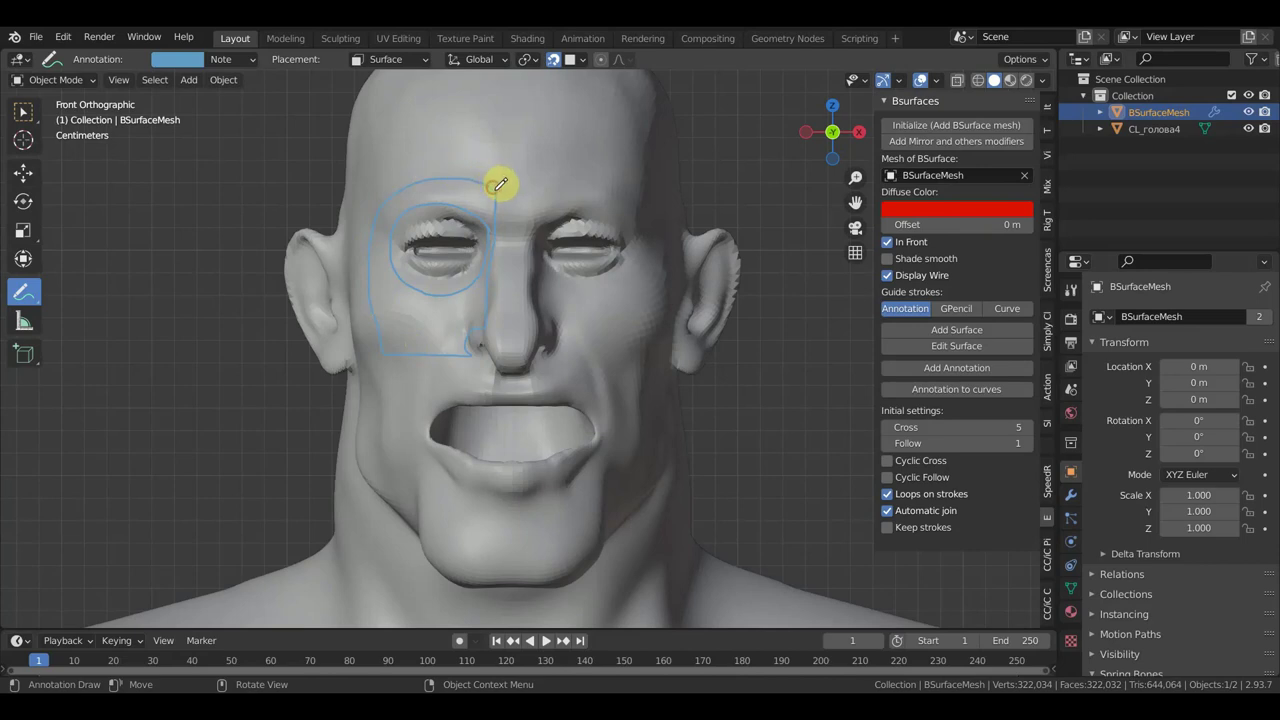
mouse_move(699, 180)
middle_mouse_down()
mouse_move(763, 186)
mouse_move(600, 180)
middle_mouse_up()
key("g")
left_click(685, 194)
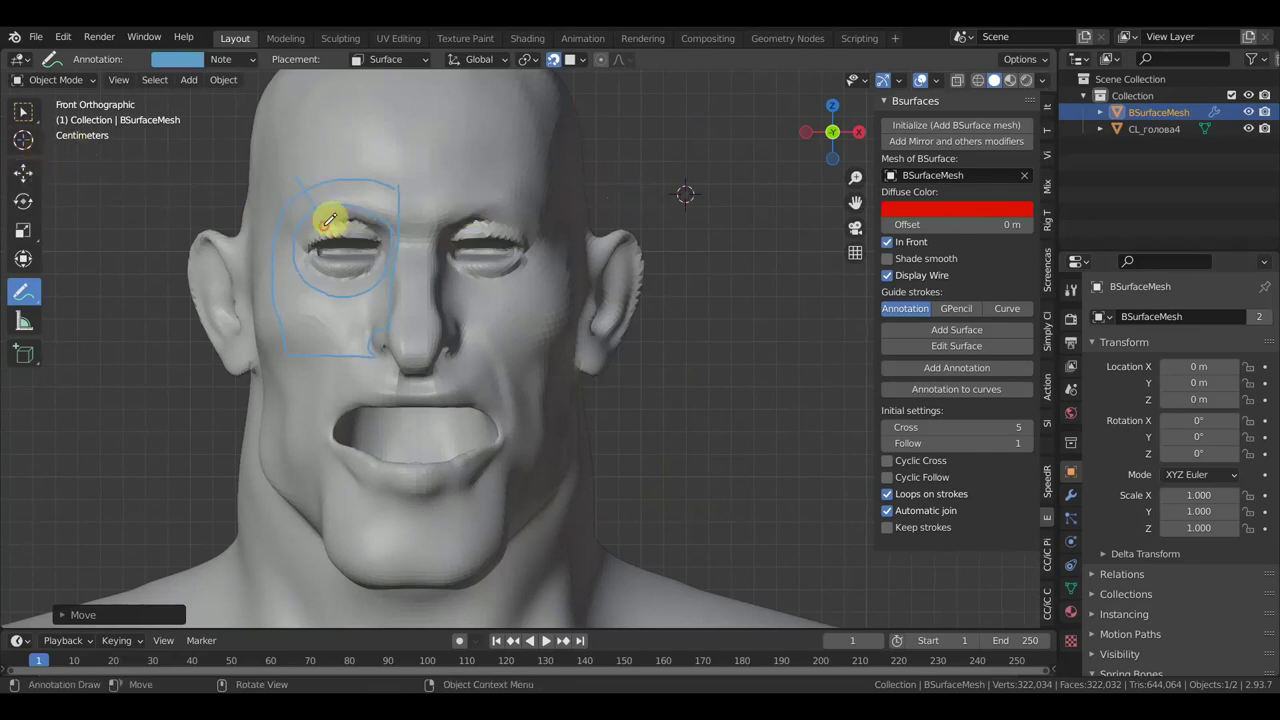
Step: Draw cross strokes toward the brow, nose and lower cheek, then add the surface
left_click_drag(350, 160, 355, 212)
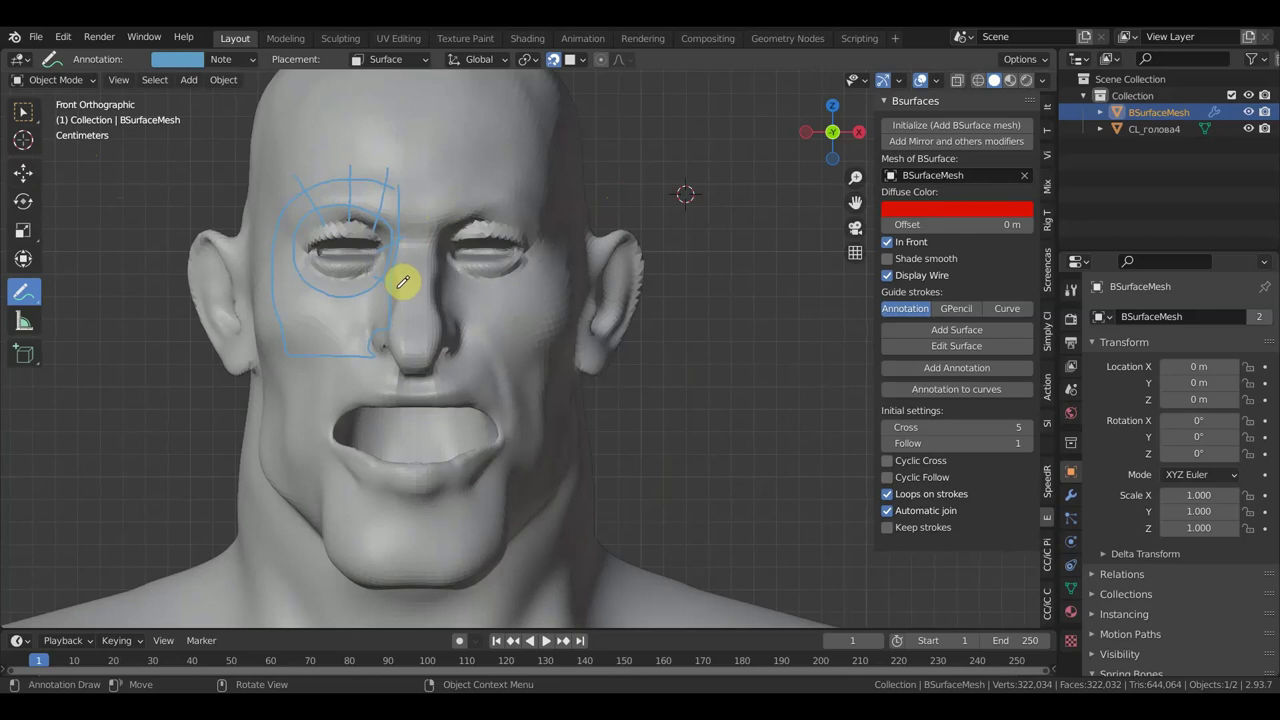
left_click_drag(343, 279, 388, 345)
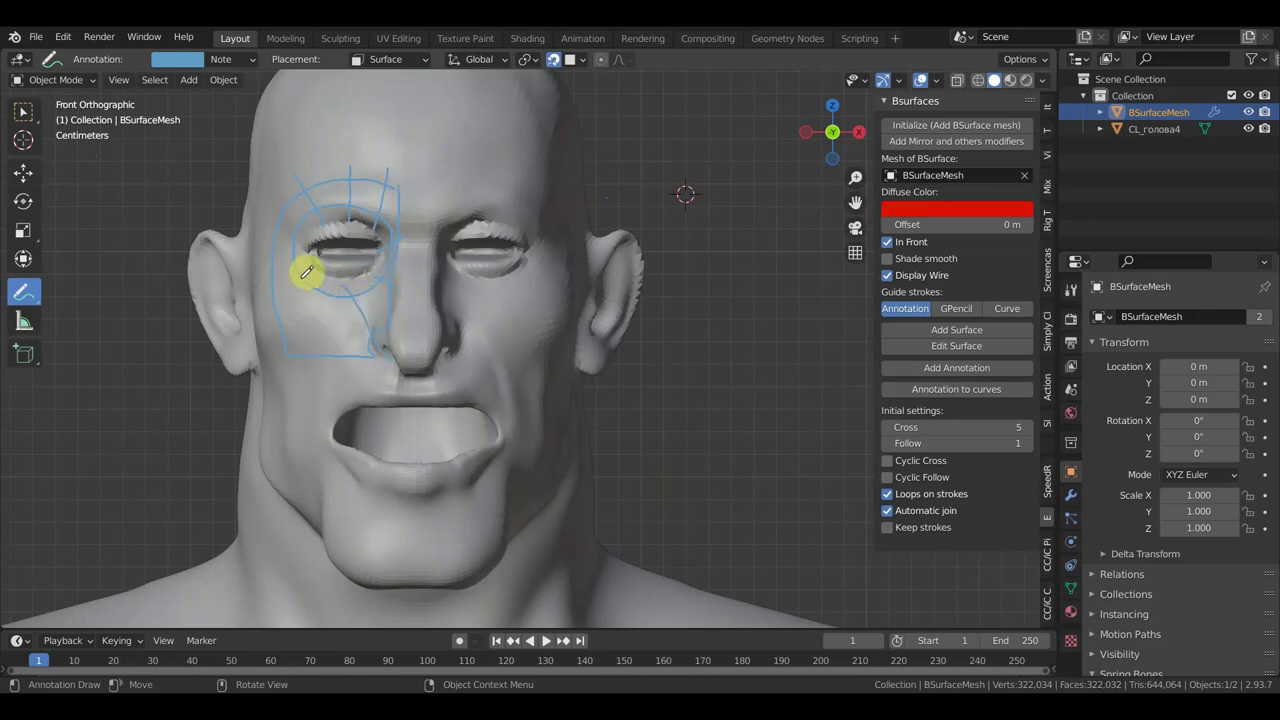
left_click_drag(312, 306, 292, 376)
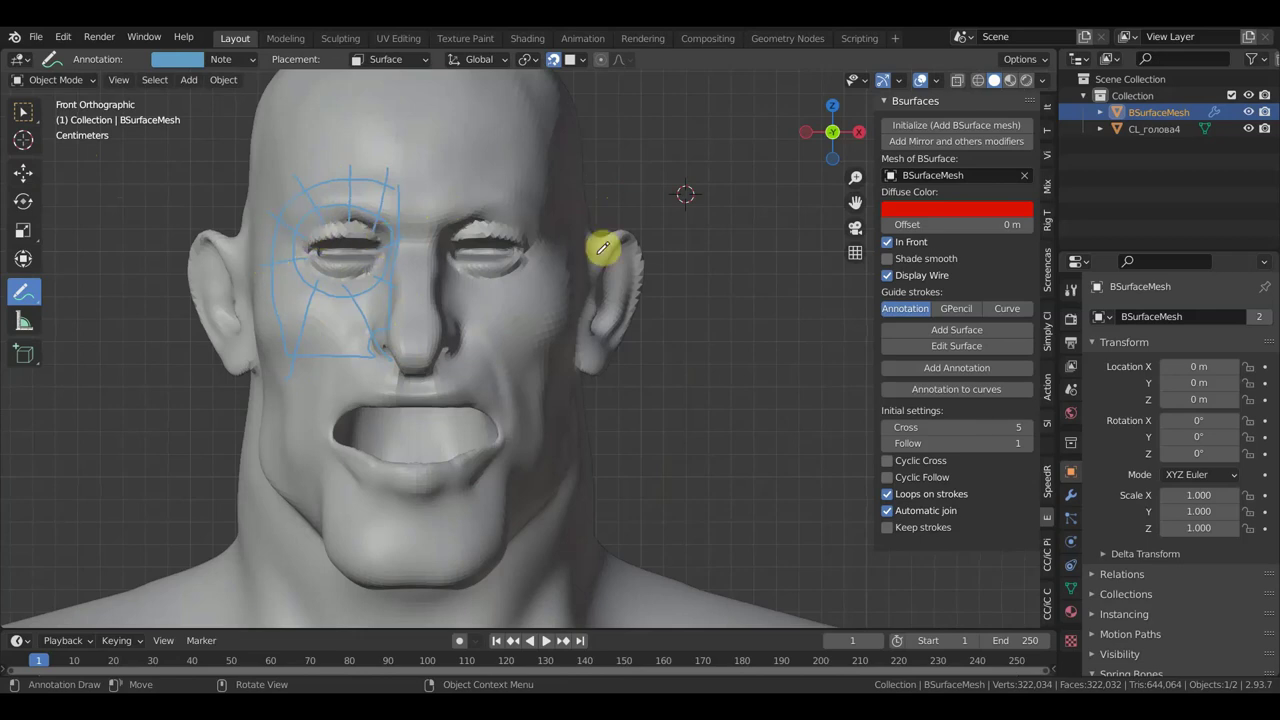
left_click(951, 333)
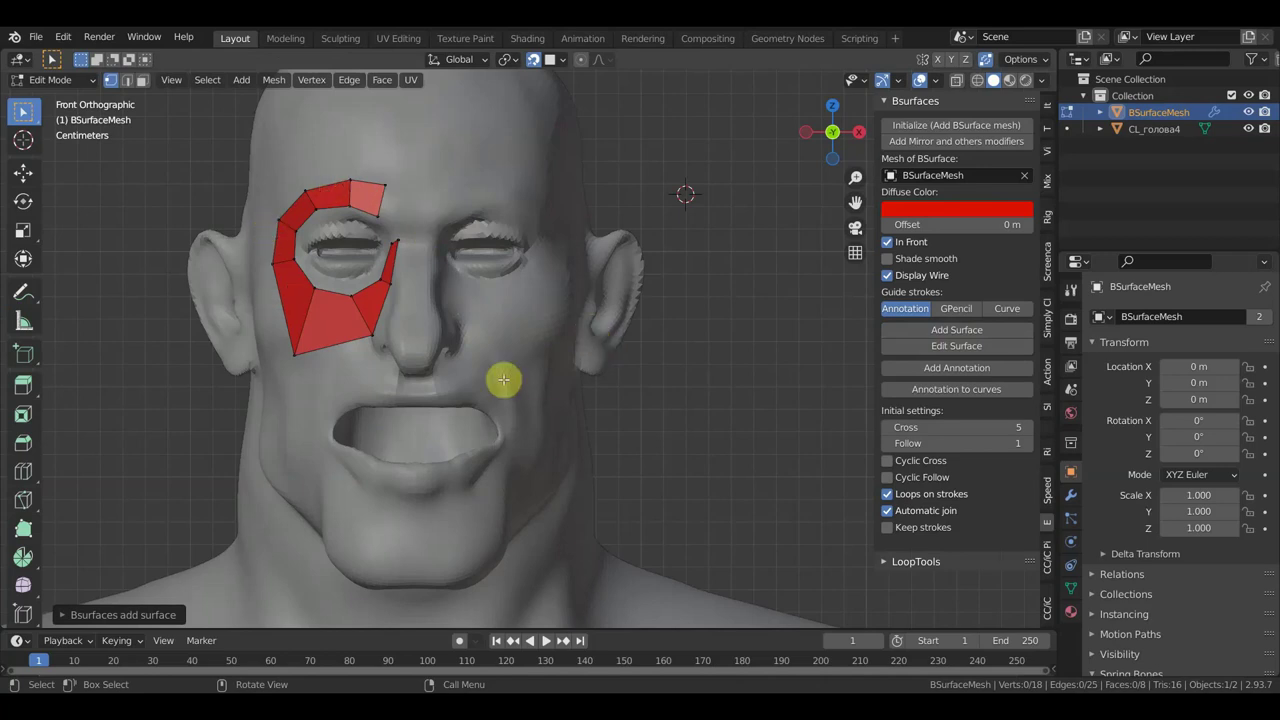
Step: Orbit around the red eye patch and switch the BSurfaceMesh back to Object Mode
mouse_move(635, 394)
middle_mouse_down()
mouse_move(624, 411)
mouse_move(649, 406)
mouse_move(600, 394)
mouse_move(613, 409)
mouse_move(597, 423)
mouse_move(674, 466)
mouse_move(768, 449)
mouse_move(523, 354)
mouse_move(343, 126)
mouse_move(330, 183)
middle_mouse_up()
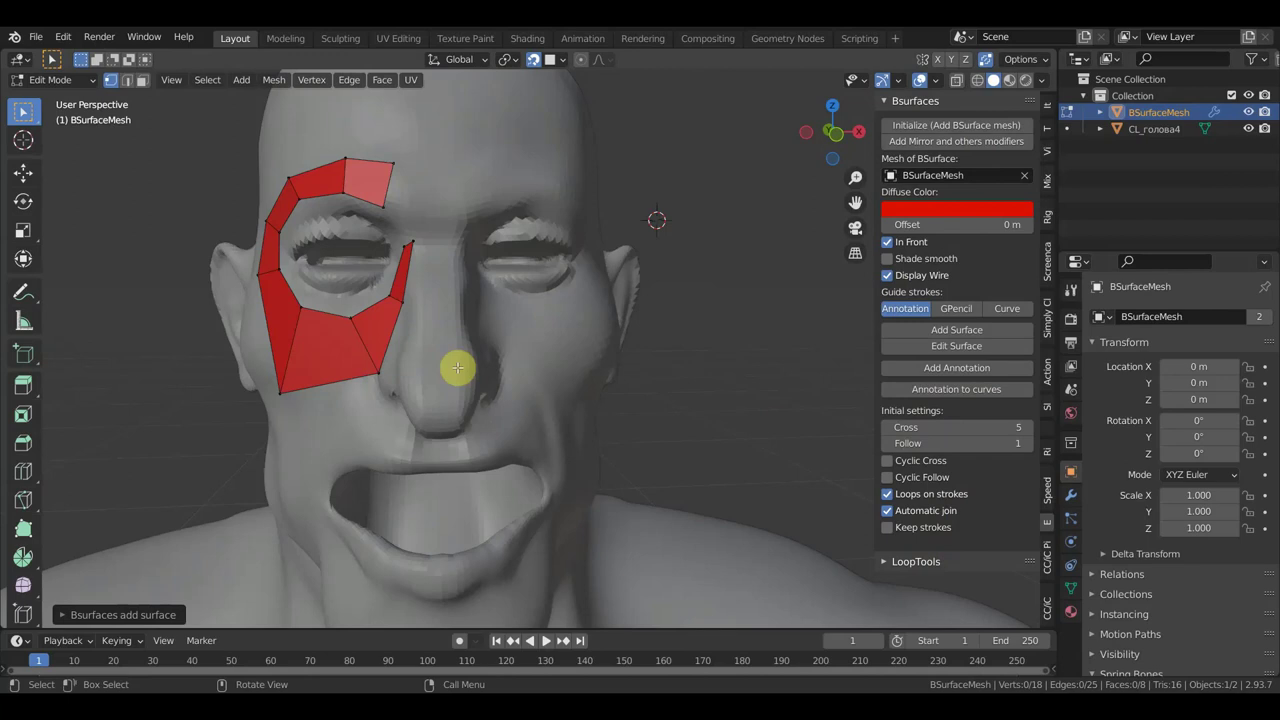
middle_click_drag(447, 345, 483, 341)
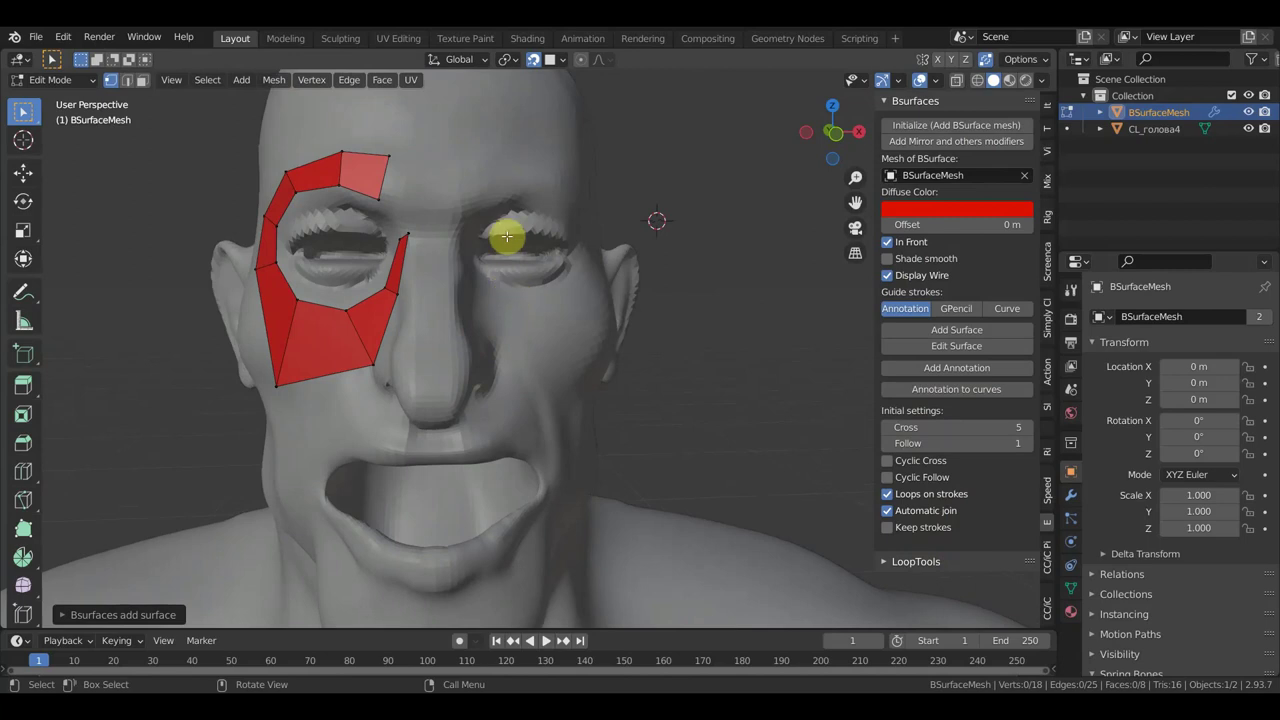
left_click(56, 80)
left_click(60, 88)
mouse_move(60, 88)
middle_mouse_down()
mouse_move(237, 220)
mouse_move(337, 223)
mouse_move(686, 289)
mouse_move(475, 228)
middle_mouse_up()
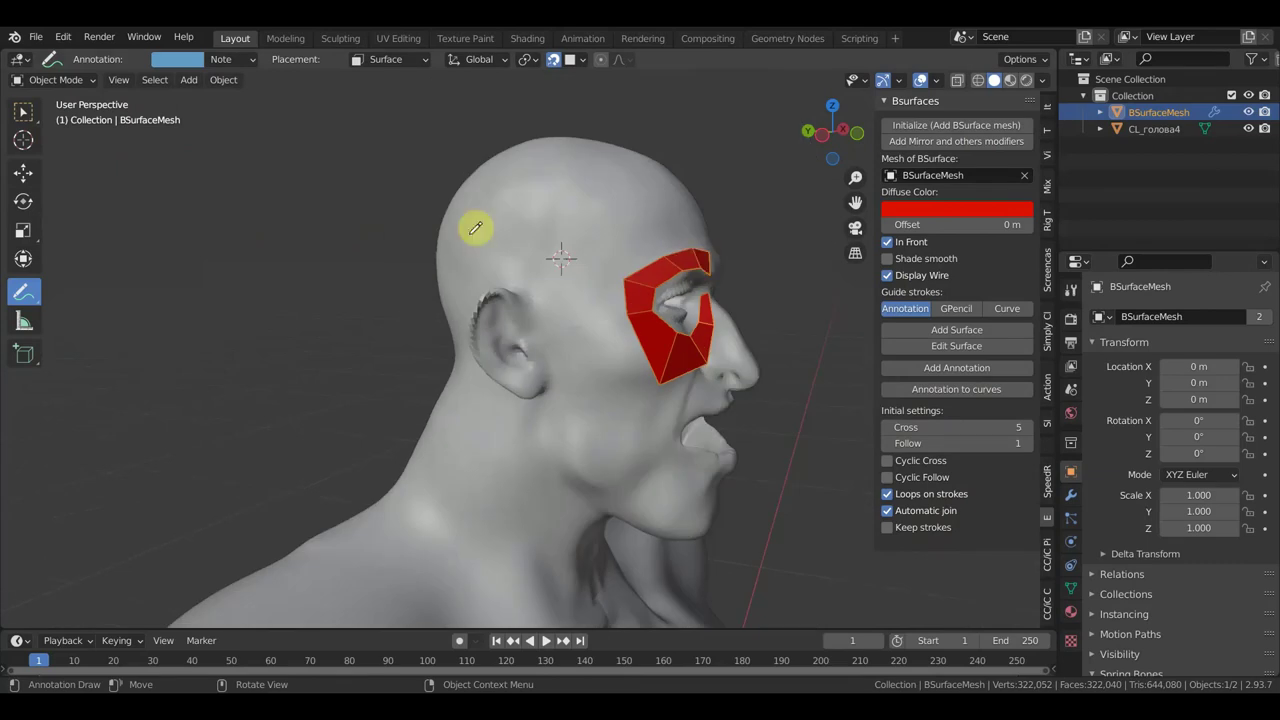
Step: Select the red BSurfaceMesh patch, test-move it with G, and undo back onto the face
left_click(23, 172)
left_click(660, 328)
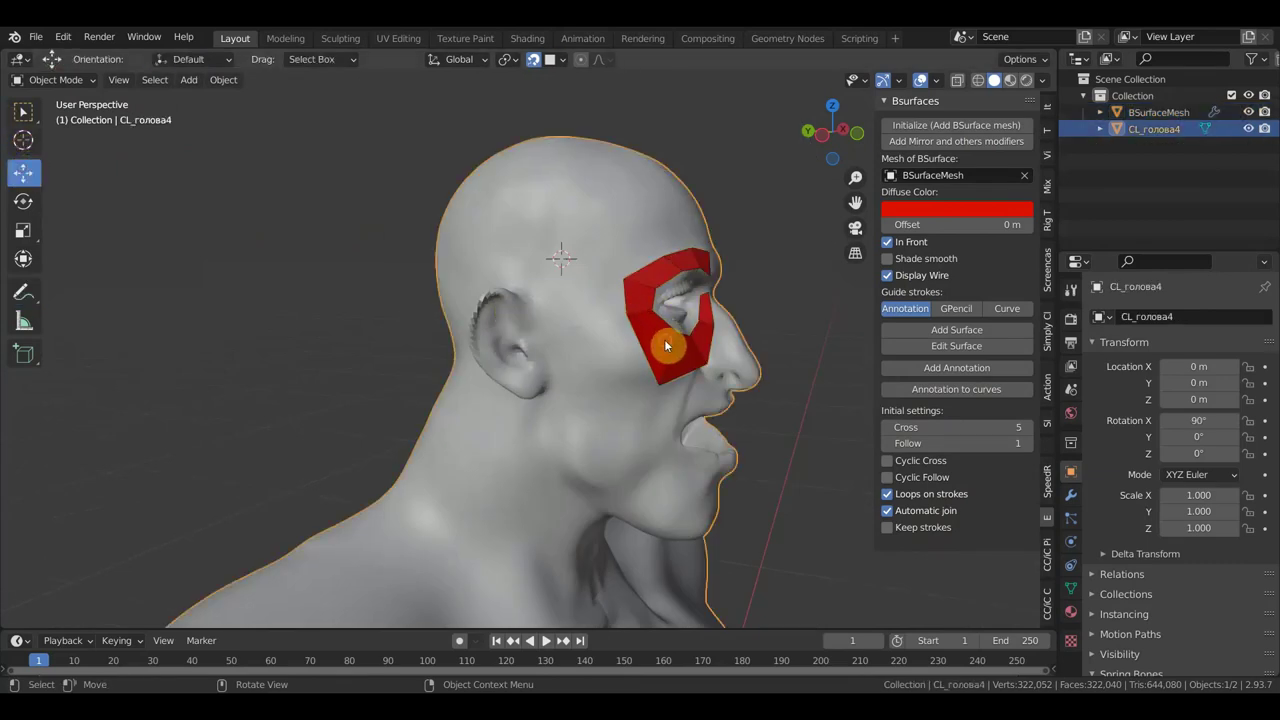
left_click(665, 345)
scroll(553, 297, "down", 3)
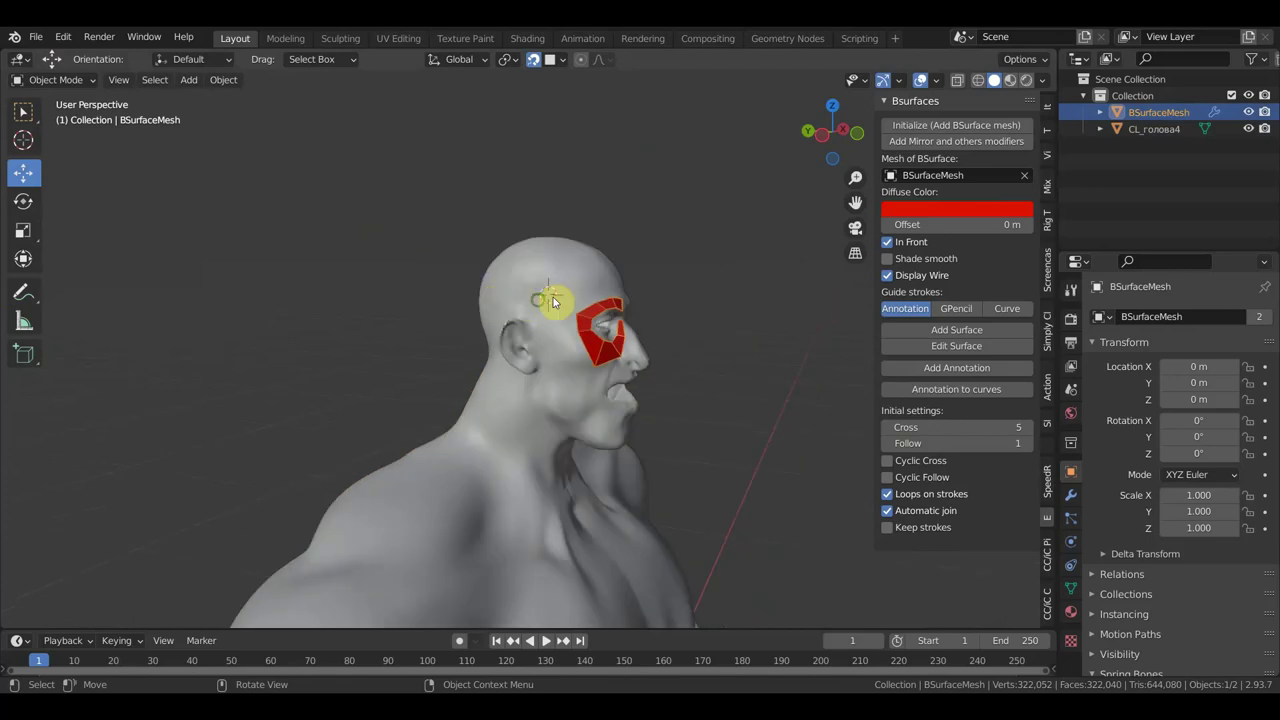
middle_click_drag(553, 297, 571, 295)
key("g")
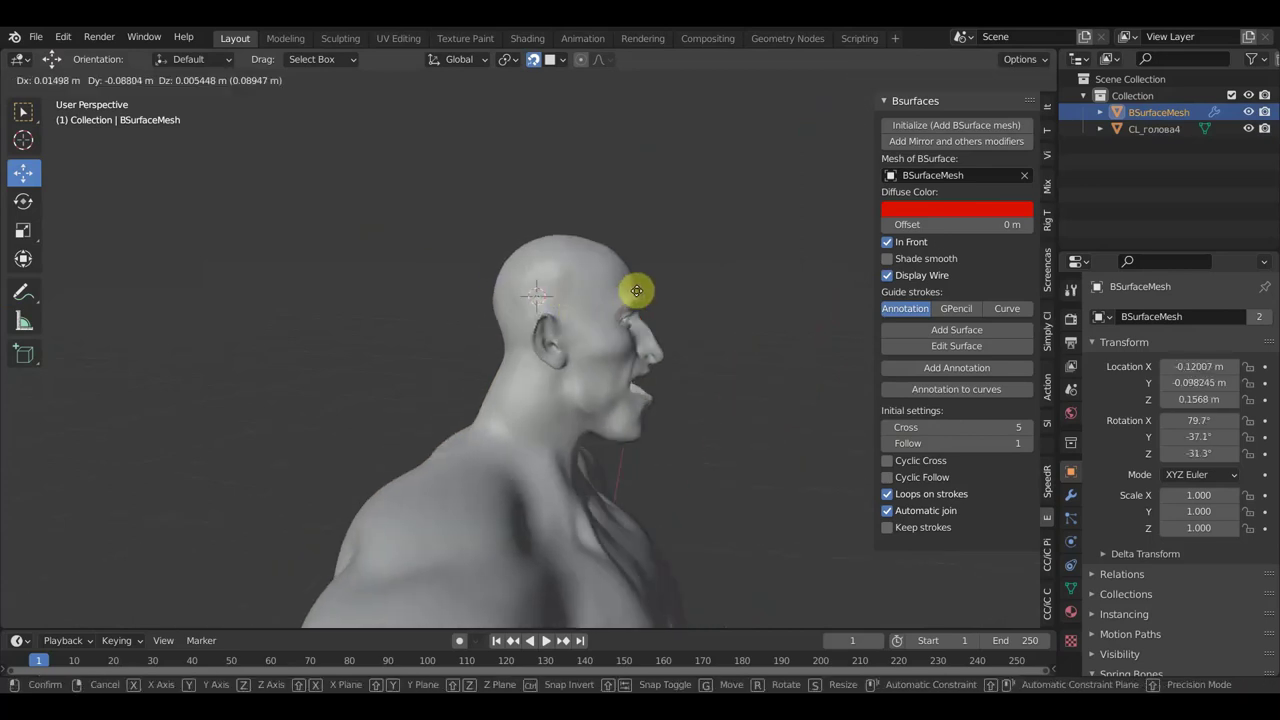
left_click(503, 298)
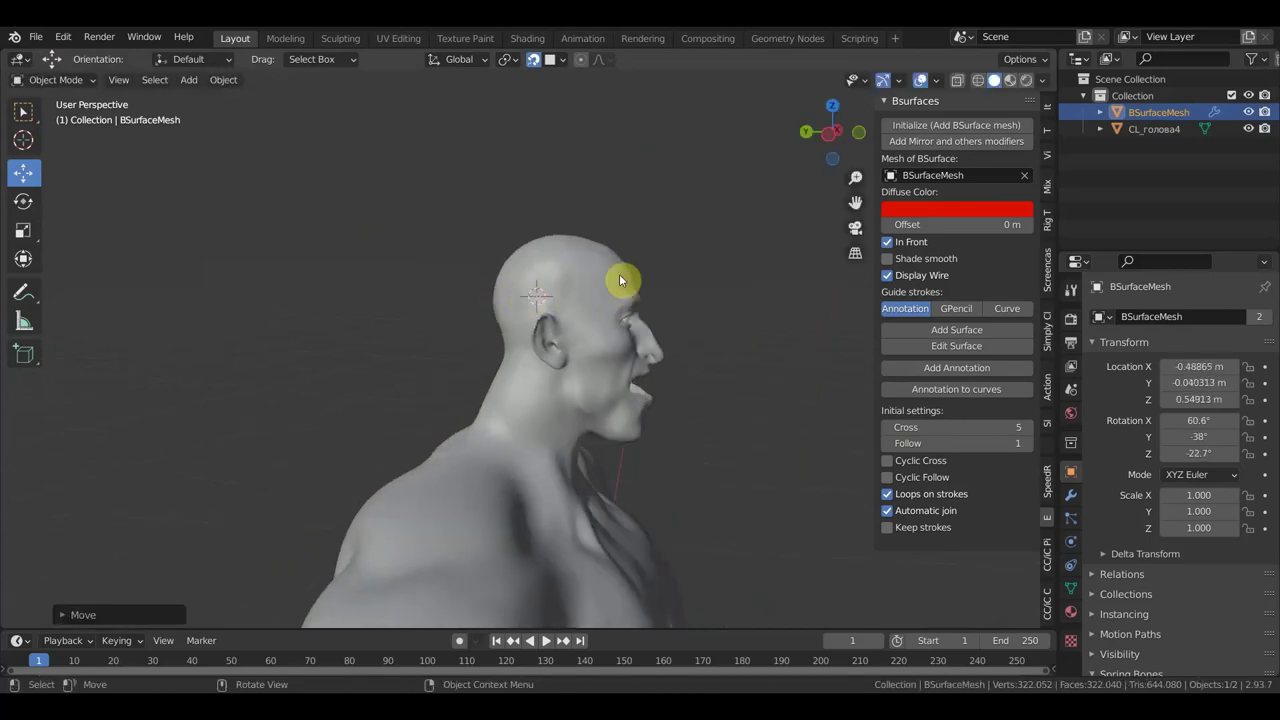
mouse_move(814, 272)
middle_mouse_down()
mouse_move(612, 298)
mouse_move(566, 291)
middle_mouse_up()
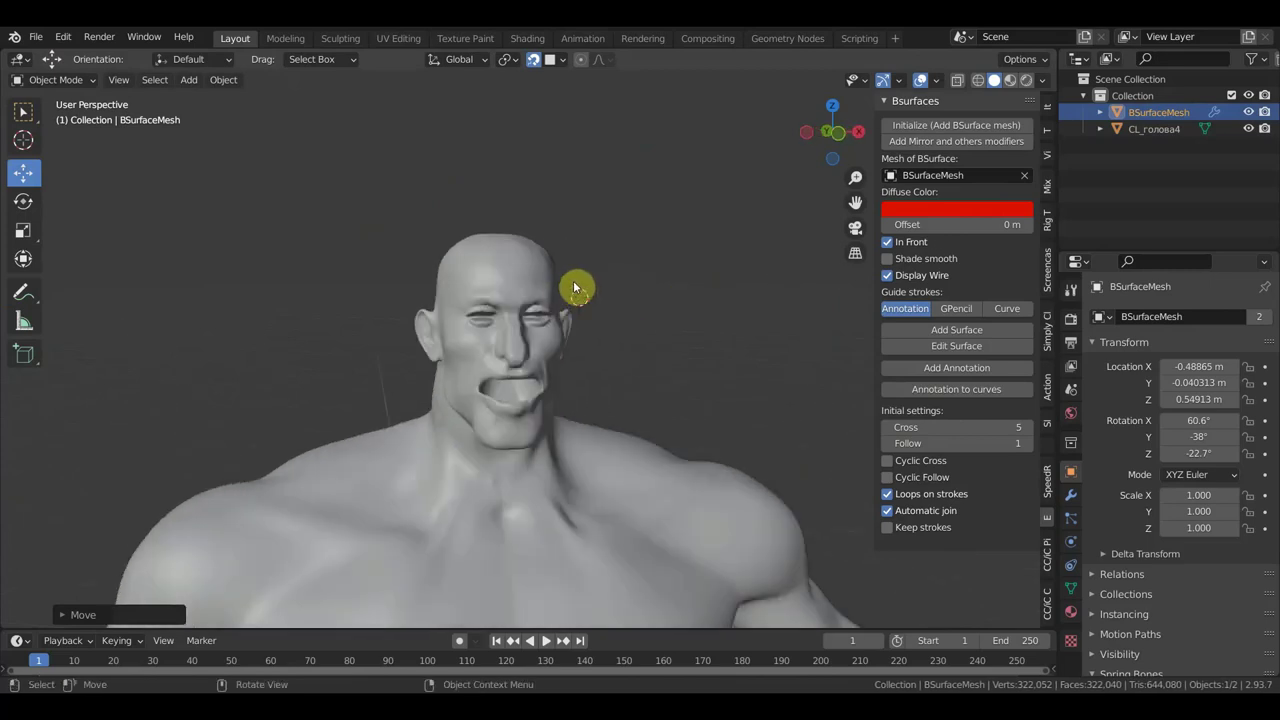
key("ctrl+z")
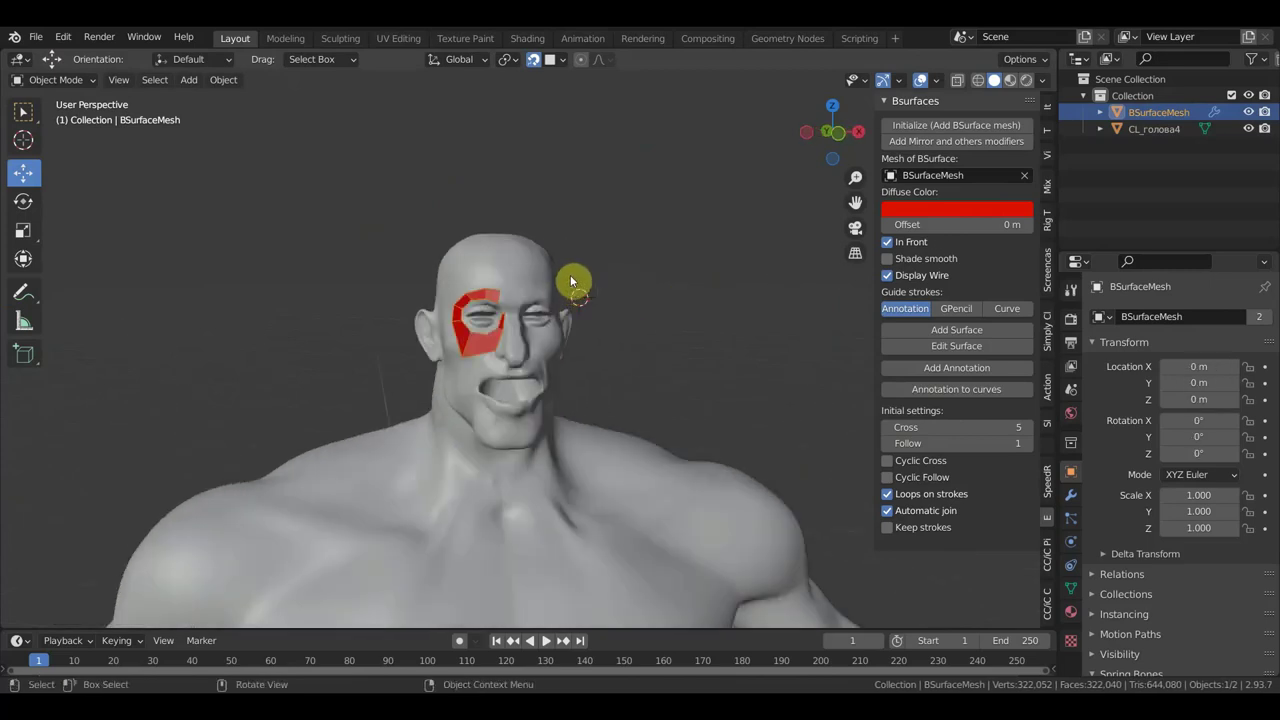
Step: Move the patch once more, undo it, and hide the sculpted head in the Outliner
key("g")
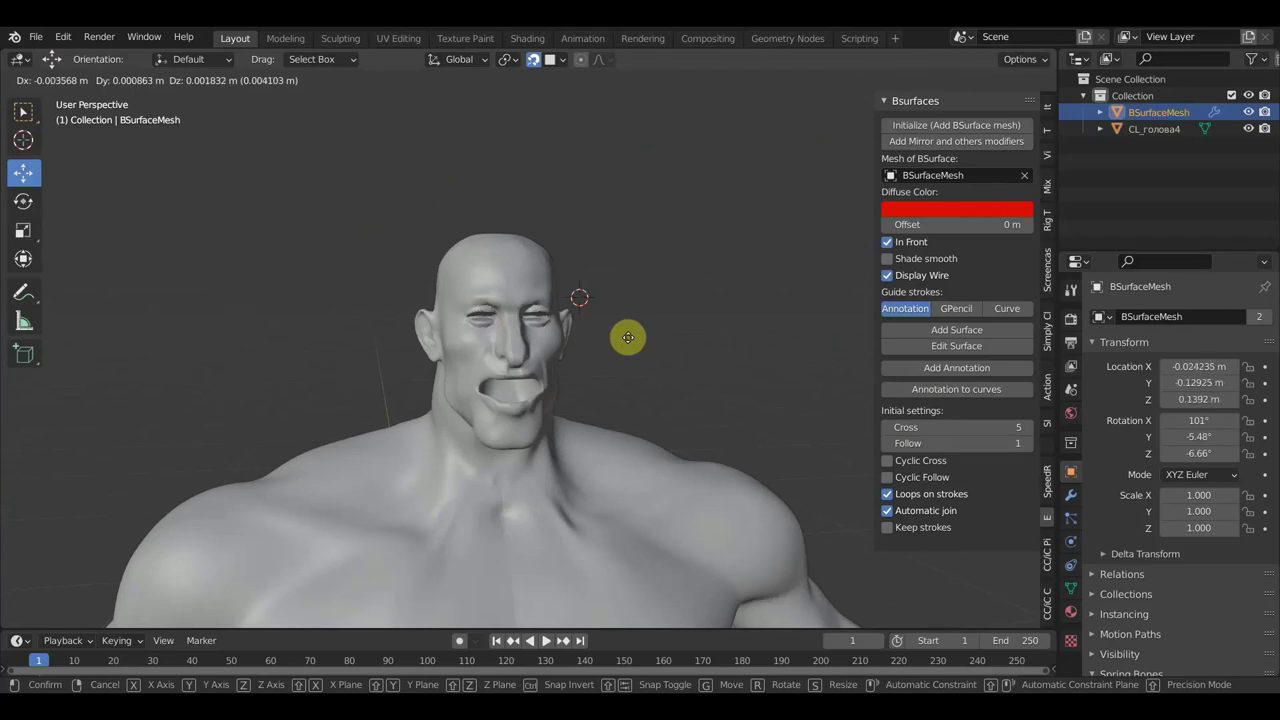
left_click(628, 337)
key("ctrl+z")
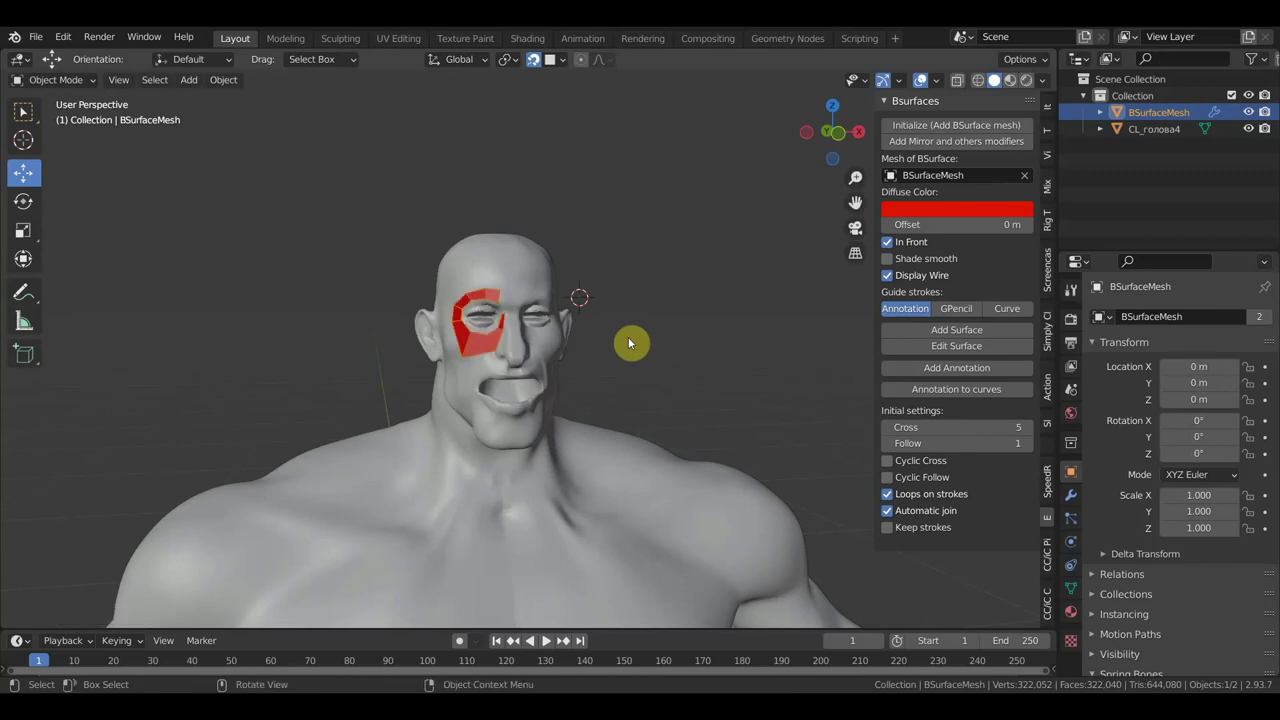
scroll(617, 350, "up", 4)
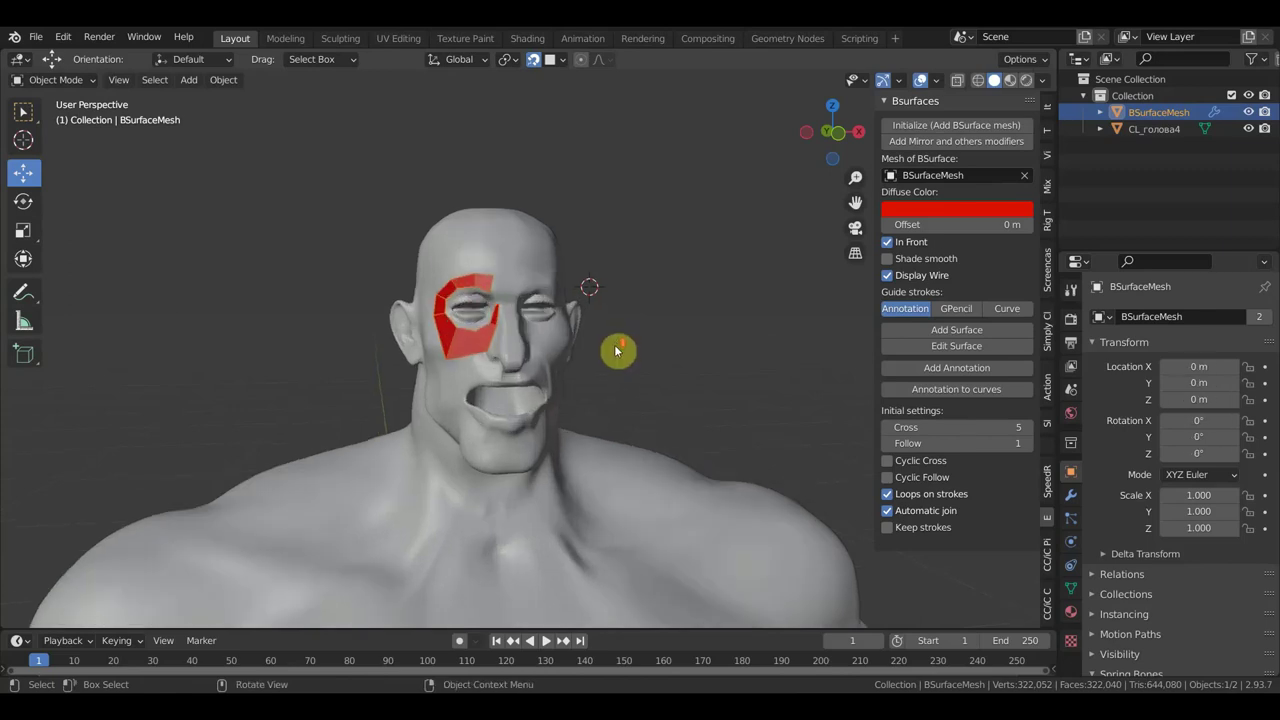
left_click(1248, 129)
Step: Centre the red BSurfaceMesh patch and apply its Shrinkwrap modifier
middle_click_drag(655, 366, 710, 382)
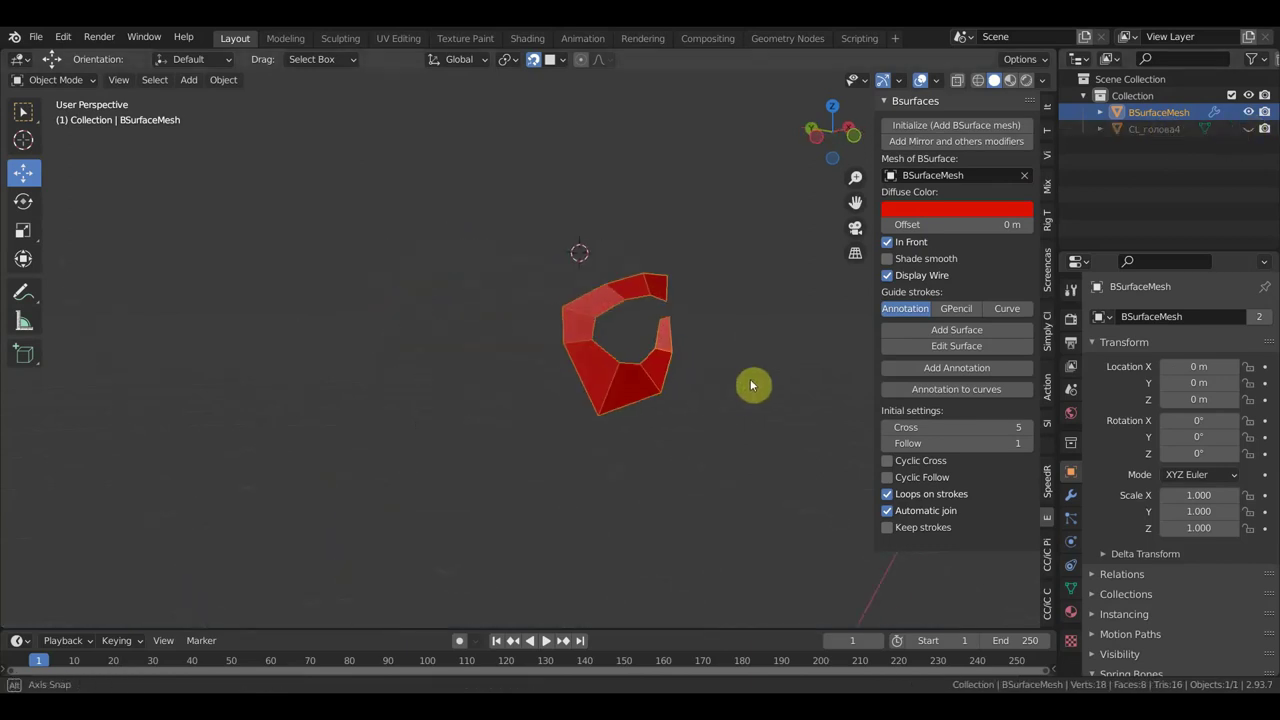
middle_click_drag(620, 374, 697, 380, "shift")
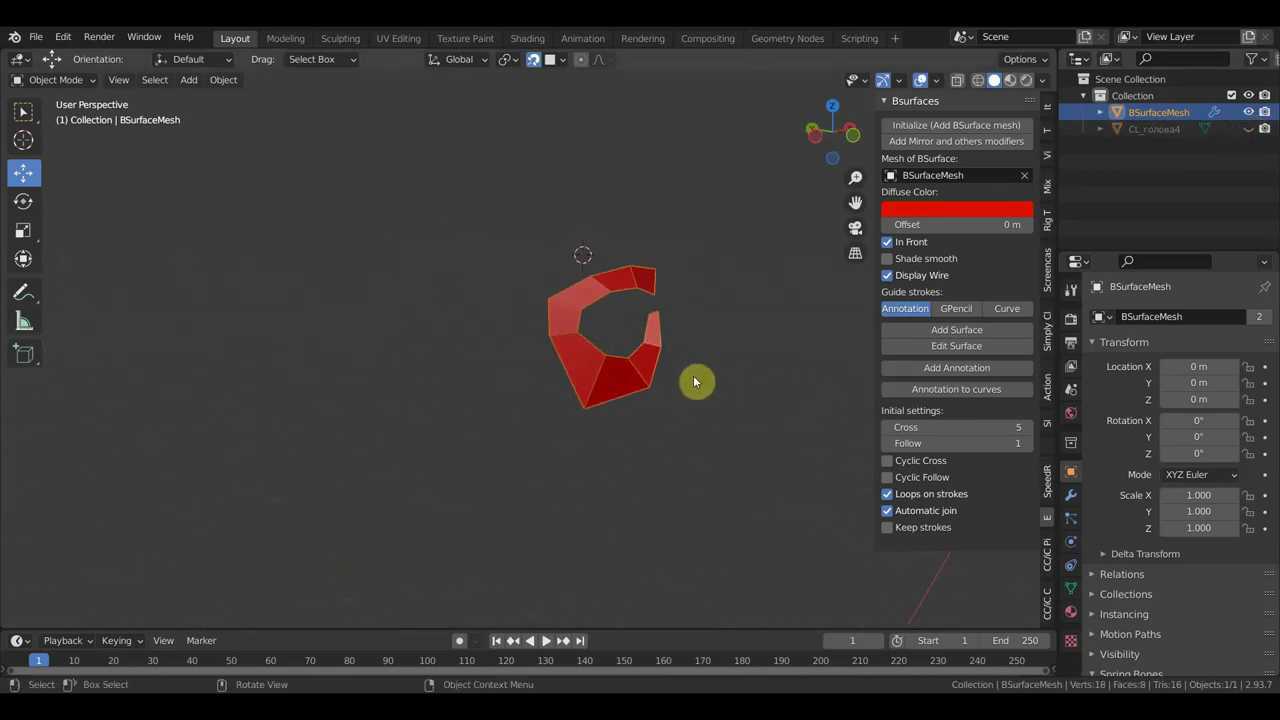
left_click(1071, 495)
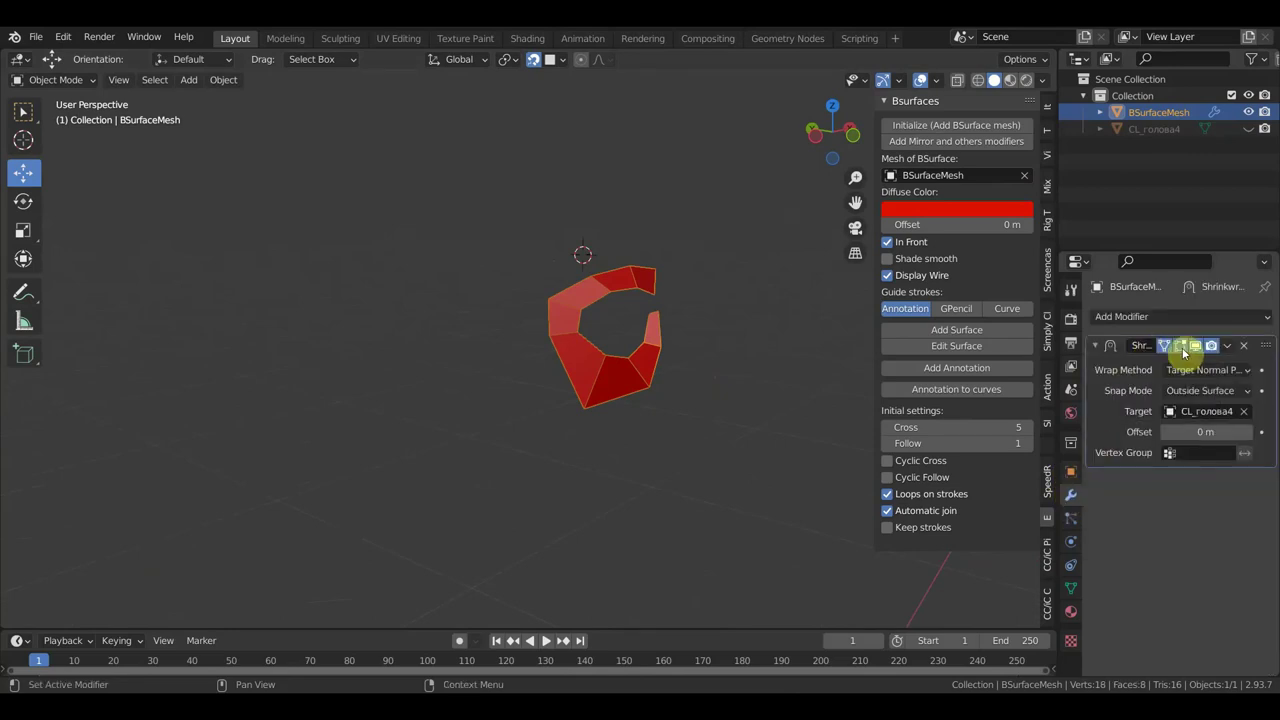
left_click(1227, 345)
left_click(1170, 370)
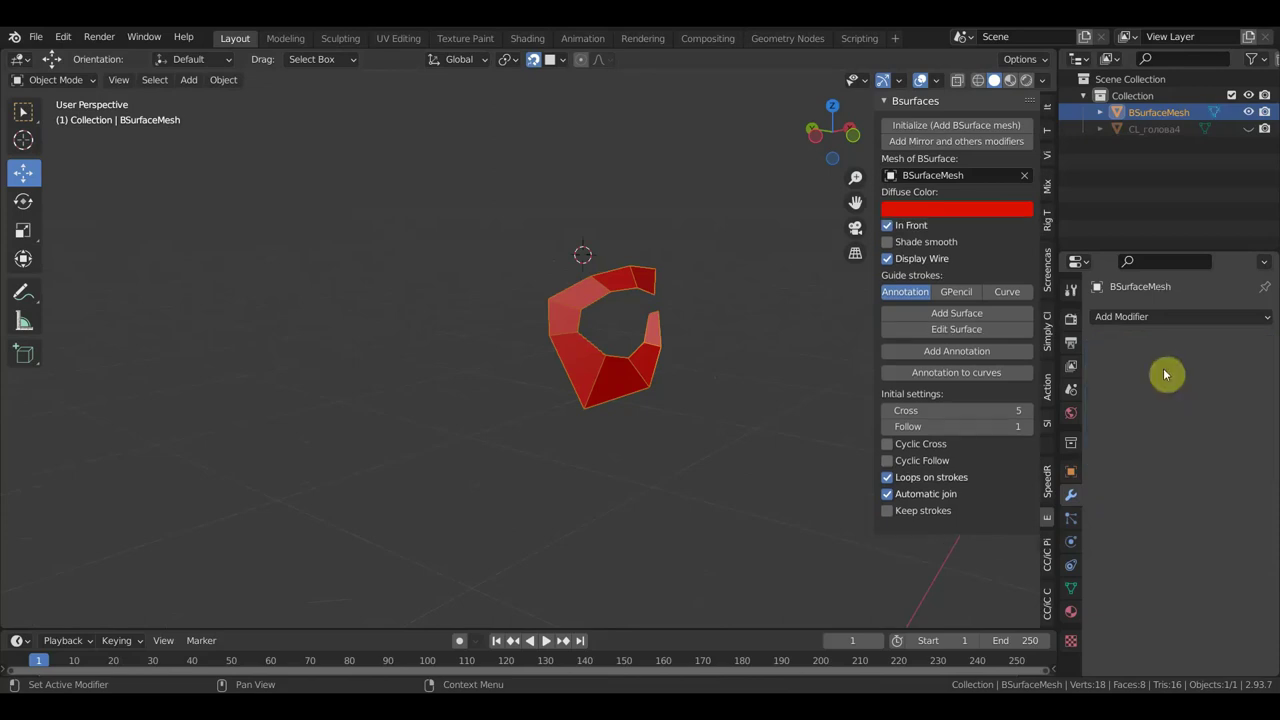
Step: Move the patch aside beside the head and unhide CL_голова4
middle_click_drag(846, 406, 704, 417)
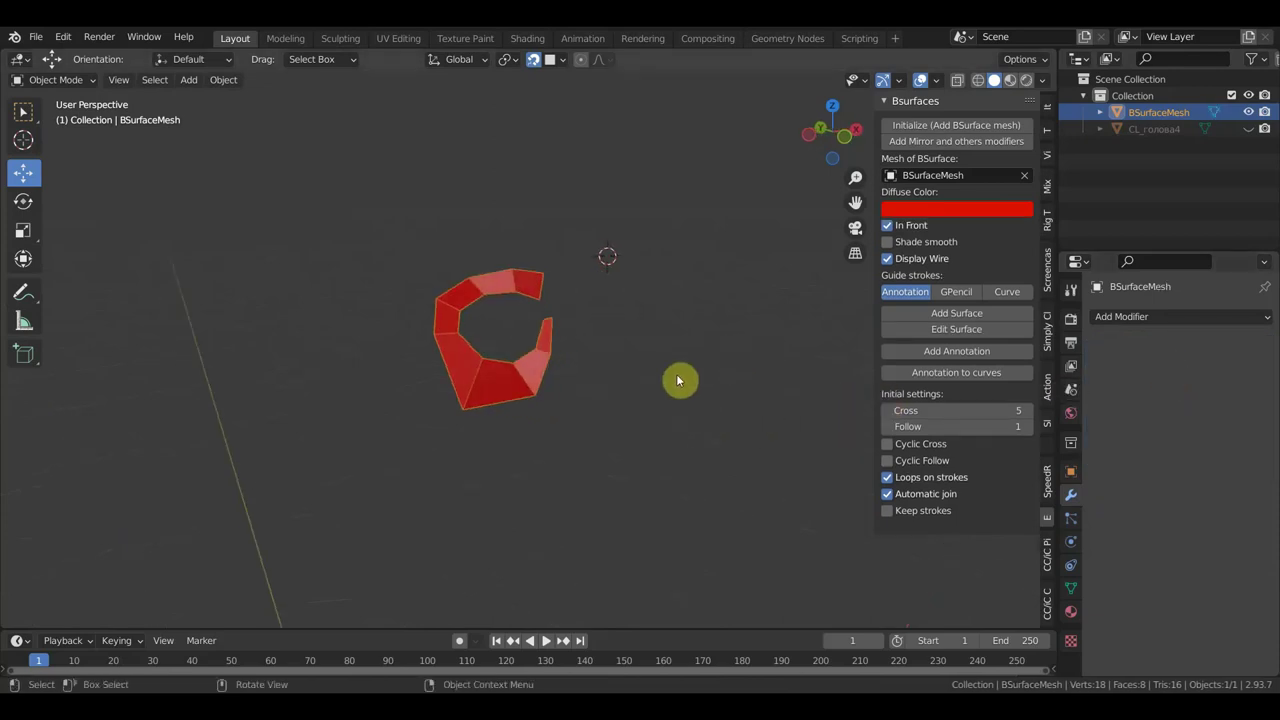
key("g")
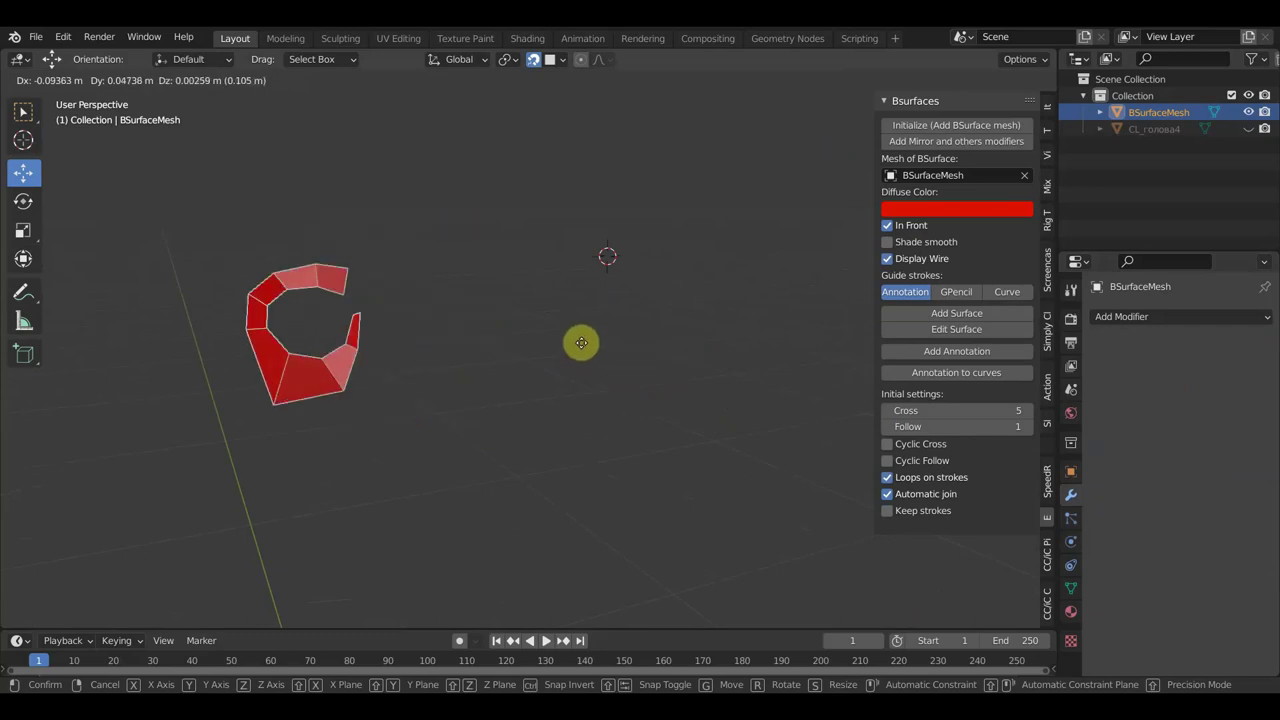
left_click(597, 365)
left_click(1248, 129)
middle_click_drag(860, 335, 694, 340)
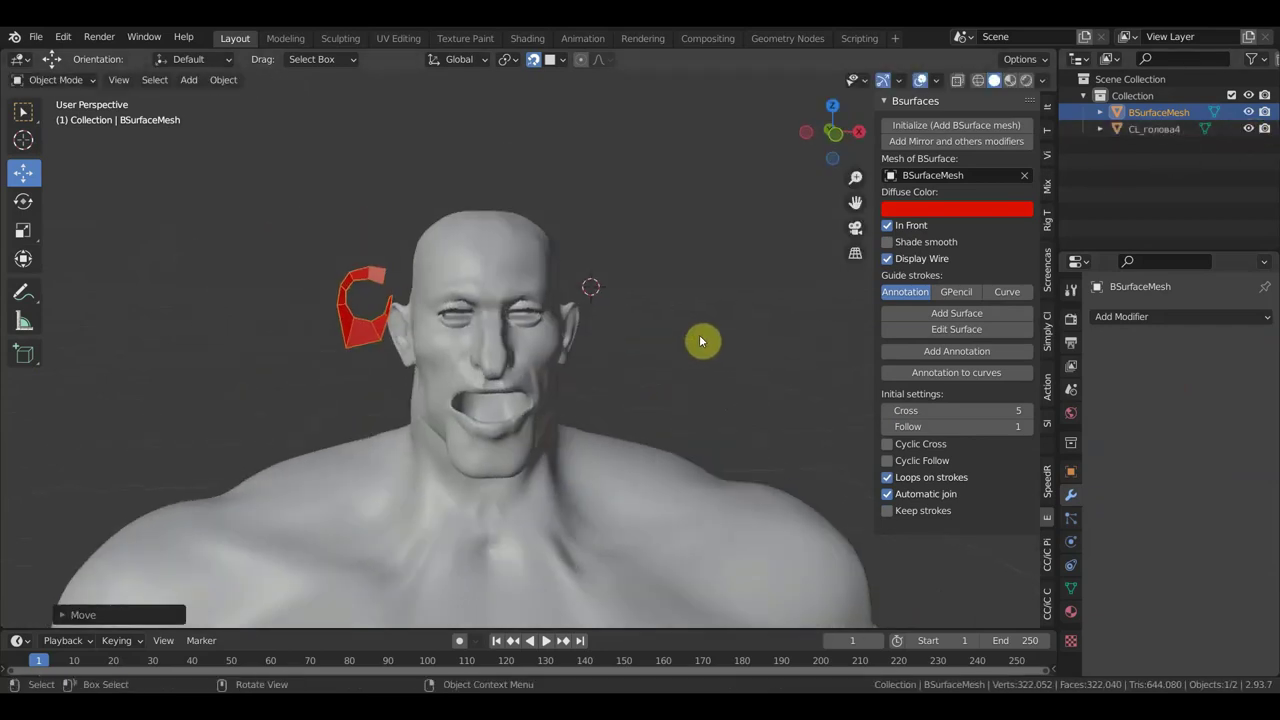
Step: Move the red patch down the body to the character's wrist
key("g")
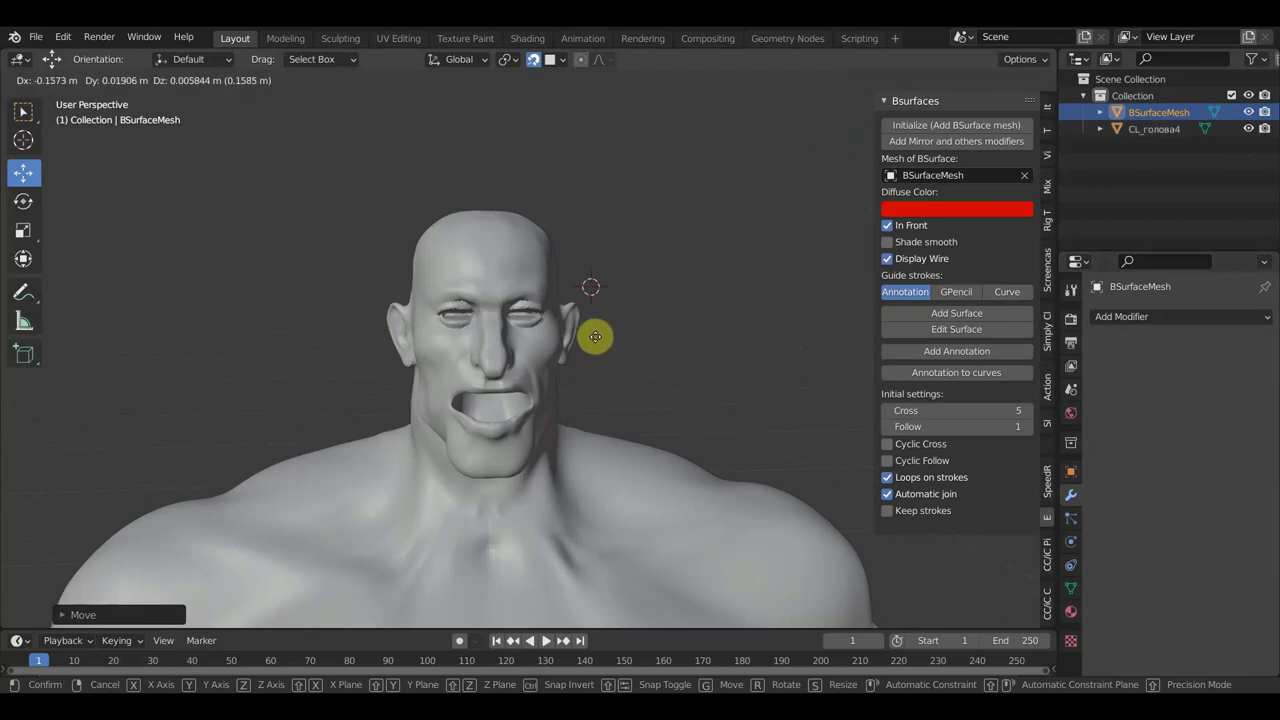
left_click(595, 337)
scroll(612, 345, "down", 2)
scroll(620, 352, "down", 3)
scroll(627, 365, "down", 2)
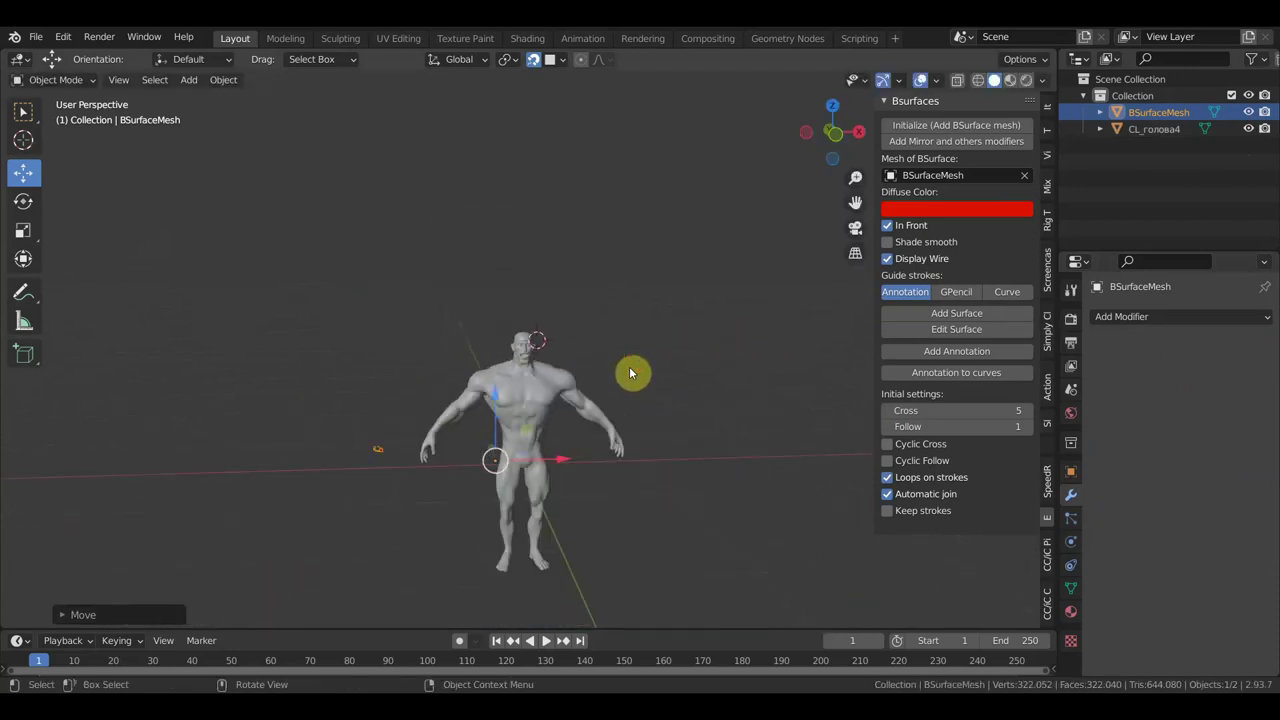
middle_click_drag(629, 366, 708, 262, "shift")
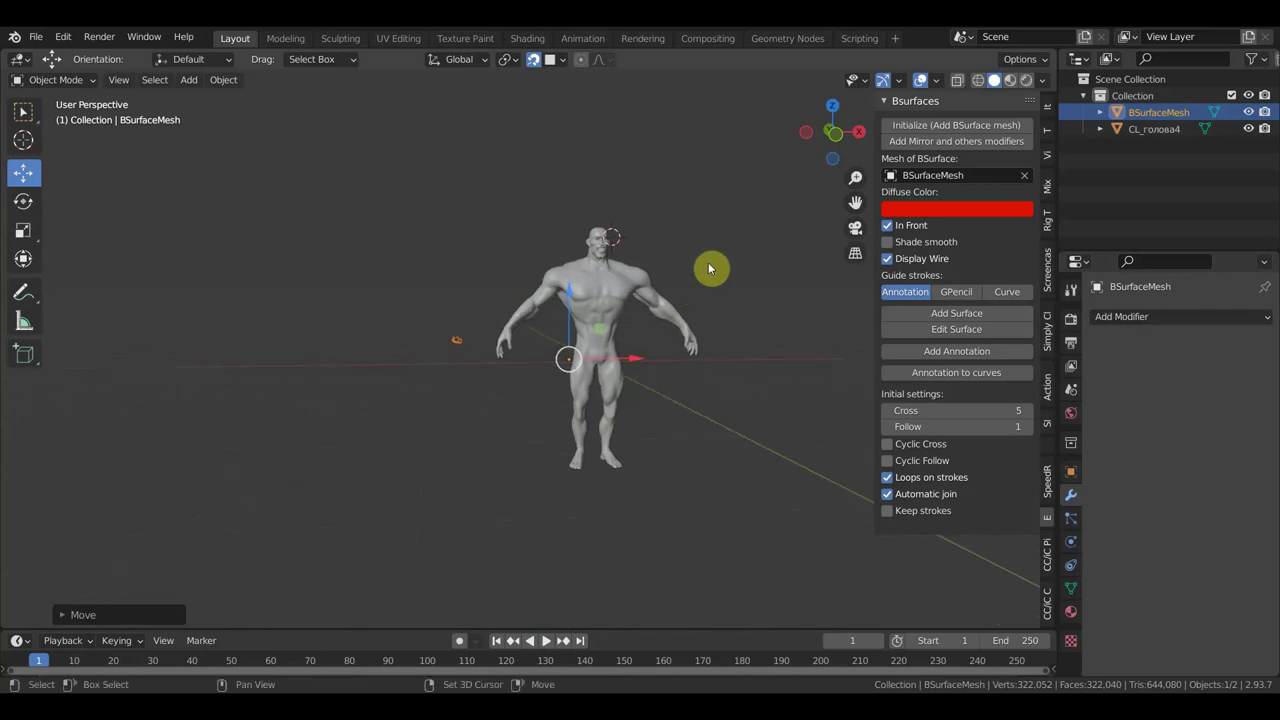
scroll(555, 355, "up", 5)
scroll(530, 372, "up", 3)
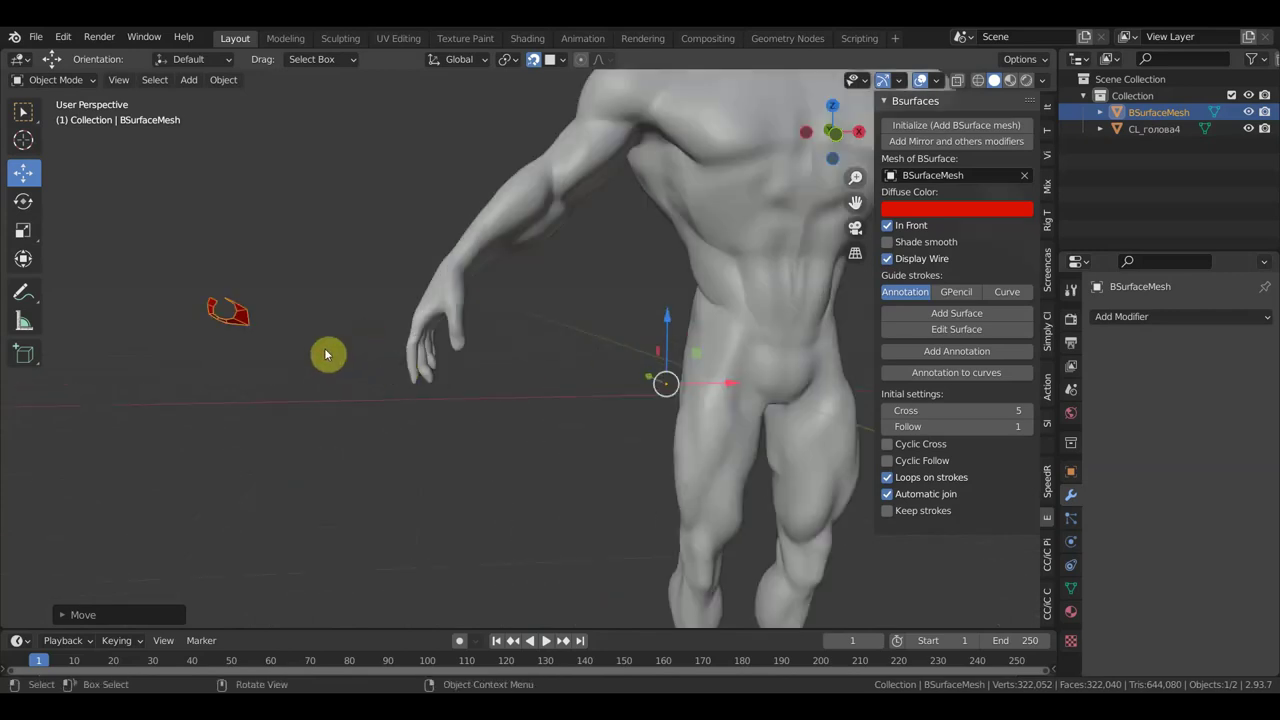
key("g")
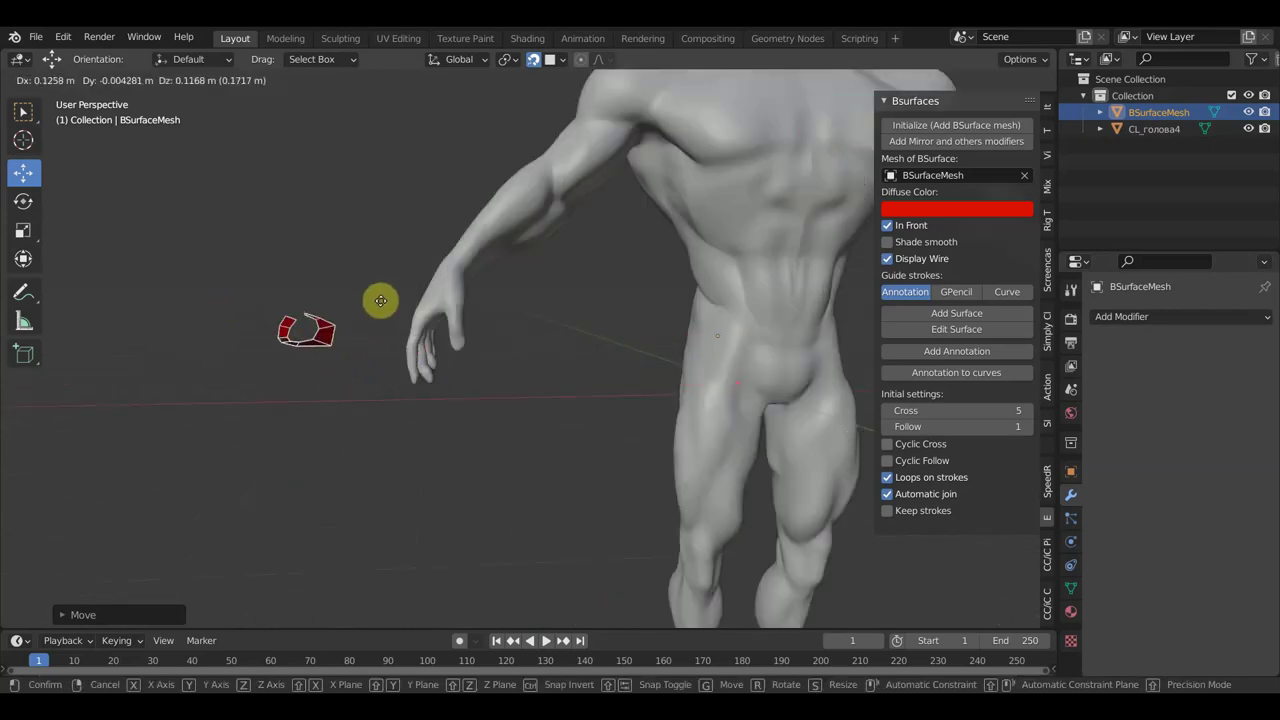
left_click(392, 296)
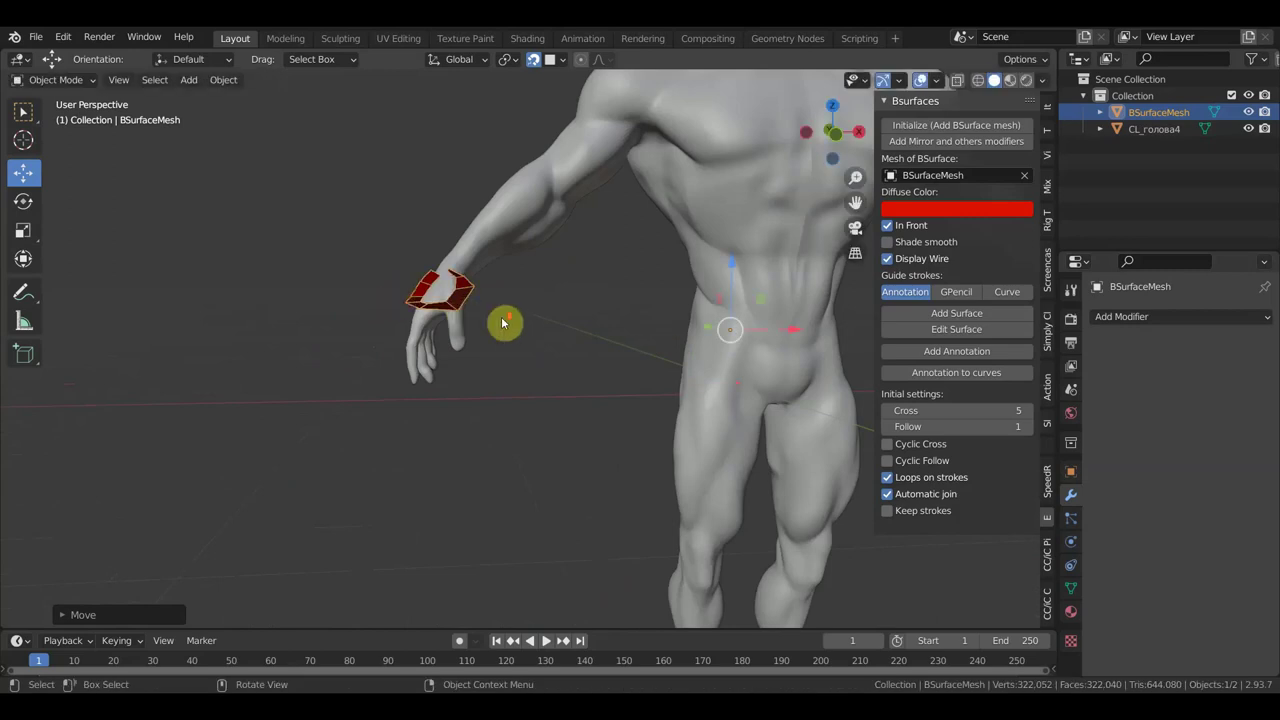
Step: Reposition the patch again and set its origin to its geometry
scroll(500, 322, "down", 4)
scroll(560, 331, "down", 3)
middle_click_drag(528, 339, 409, 360)
key("g")
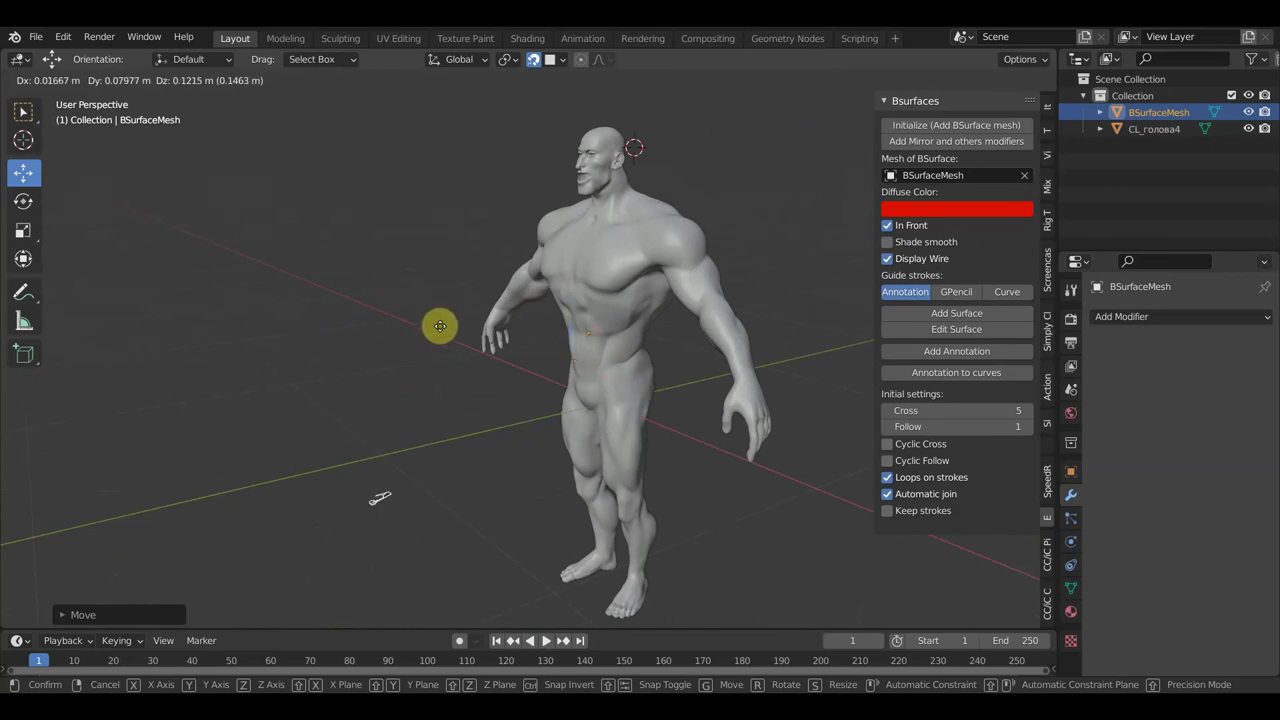
left_click(441, 332)
left_click(223, 79)
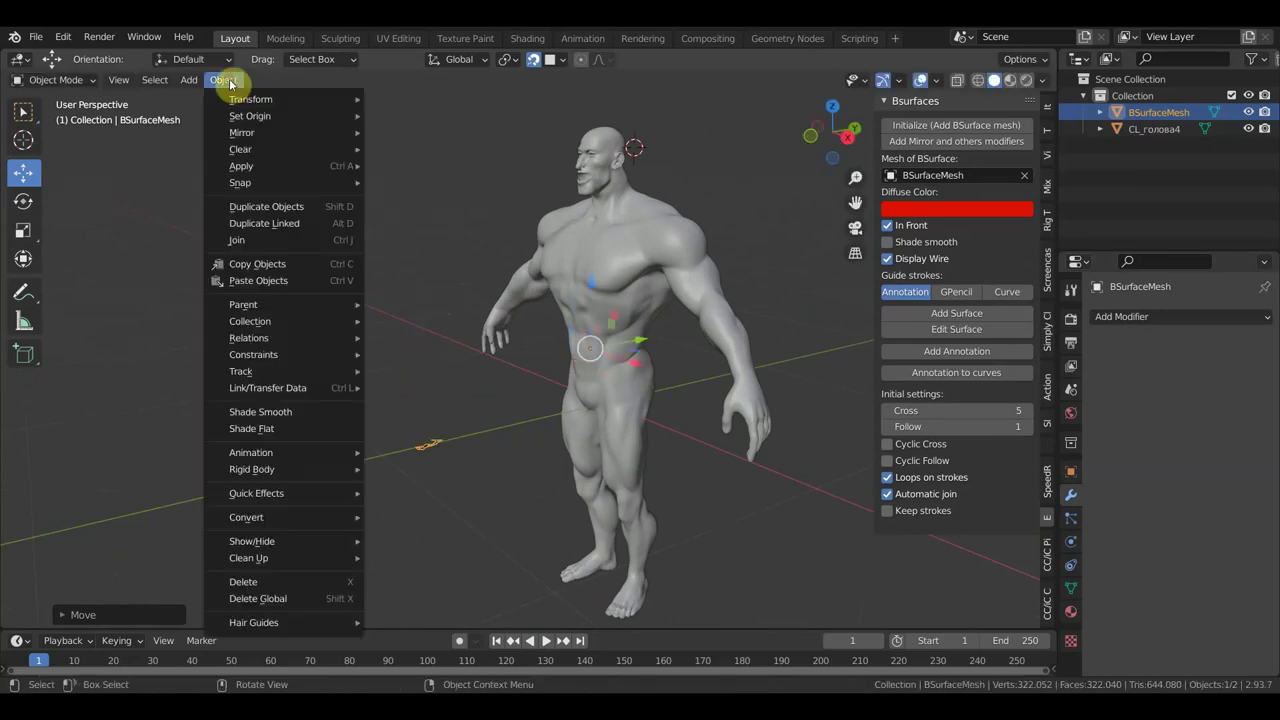
mouse_move(250, 116)
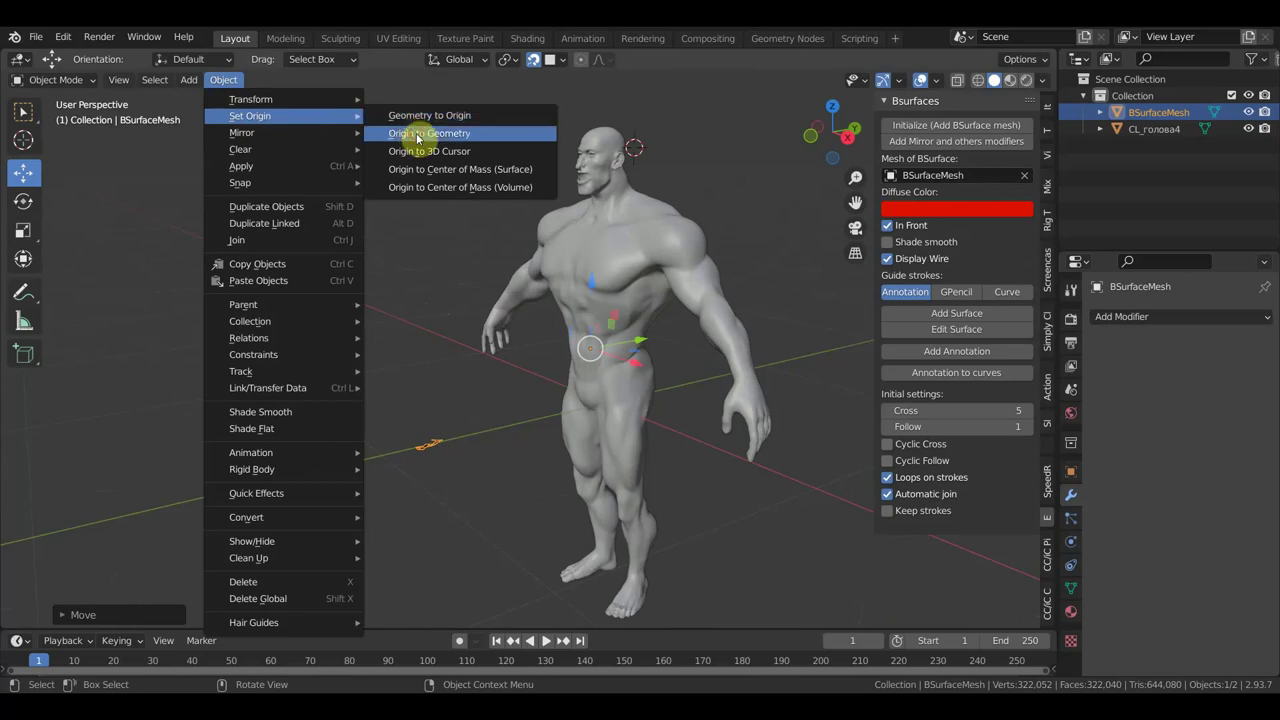
left_click(417, 139)
key("g")
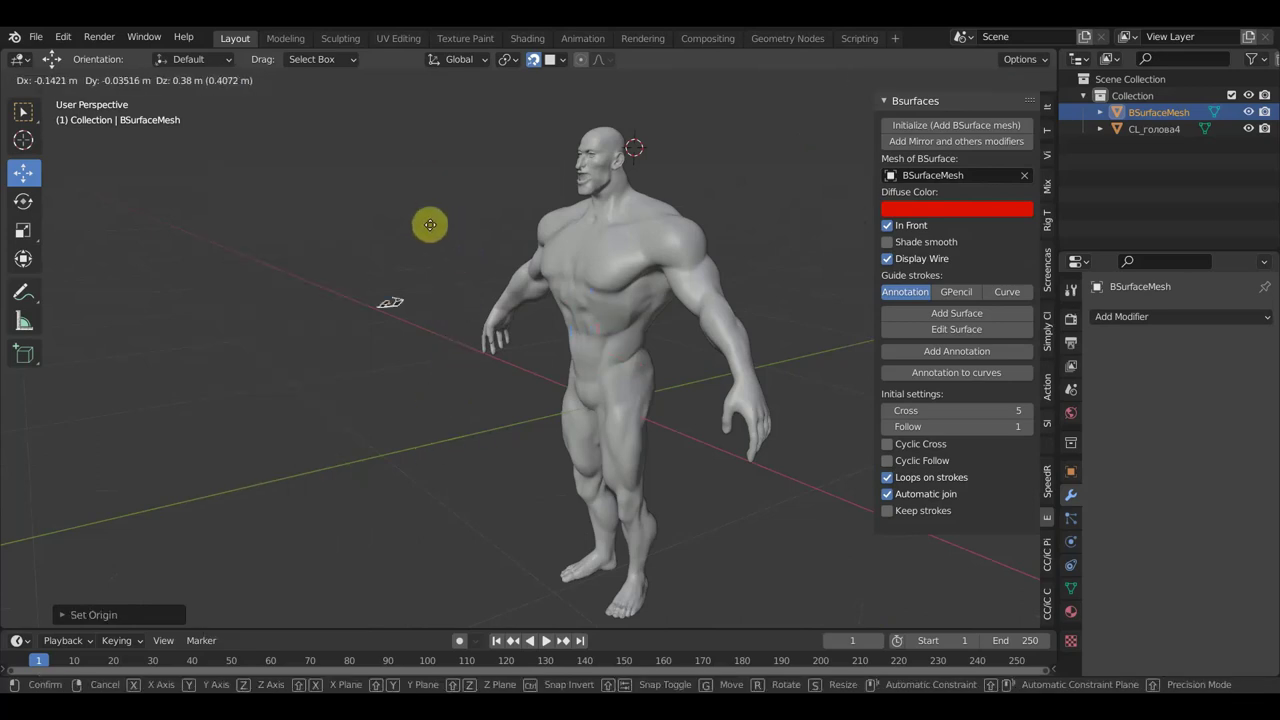
left_click(435, 188)
Step: Place the 3D cursor on the thigh, go to front orthographic, and delete BSurfaceMesh
middle_click_drag(479, 229, 408, 232)
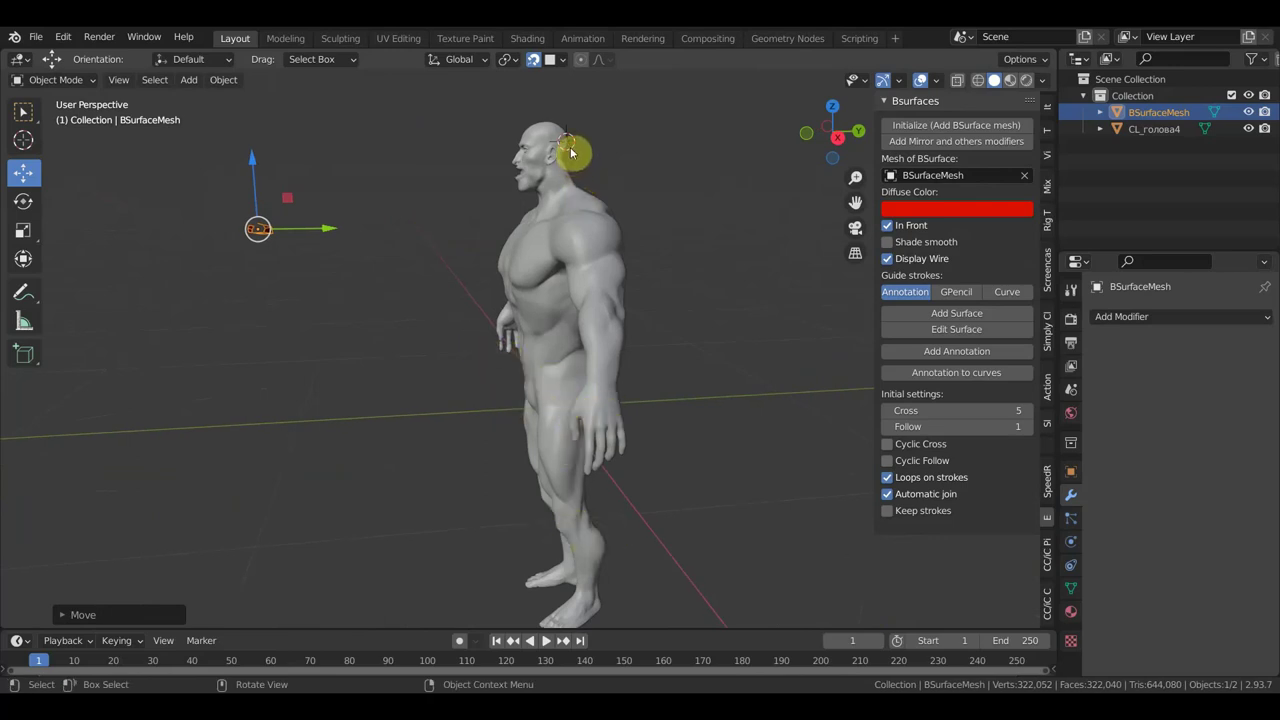
right_click(567, 400, "shift")
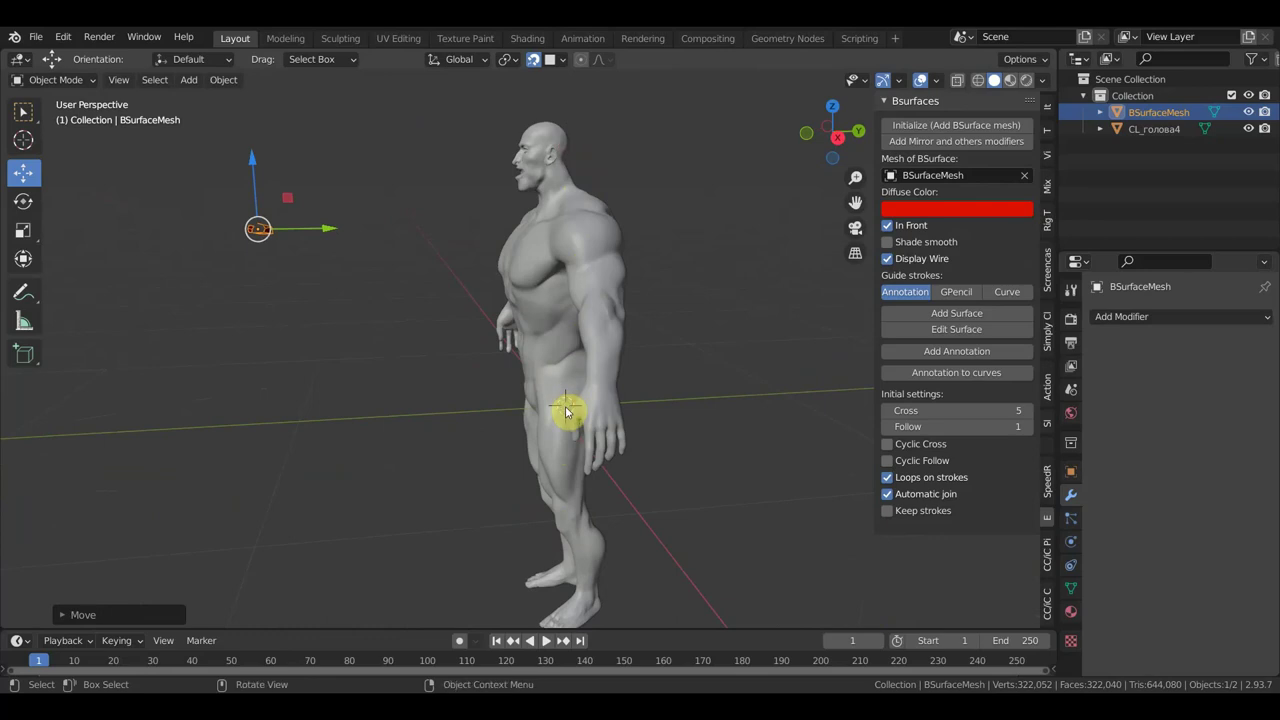
middle_click_drag(337, 278, 463, 270)
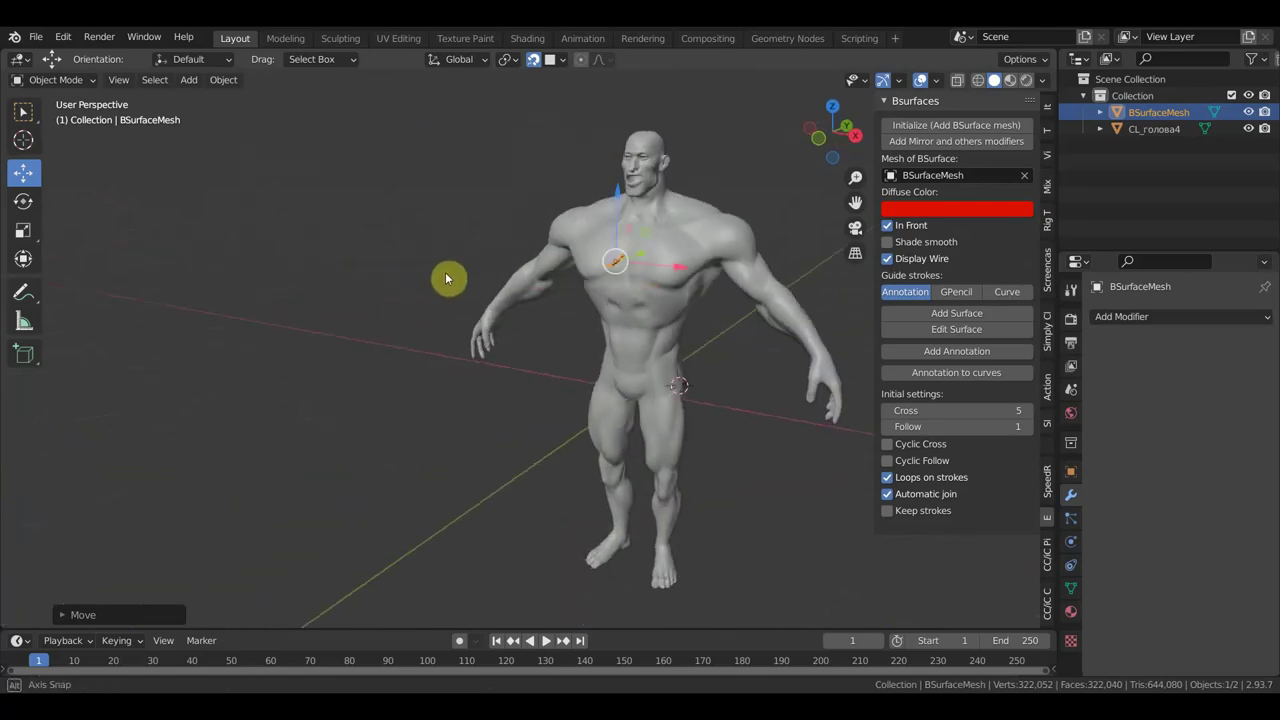
key("KP_1")
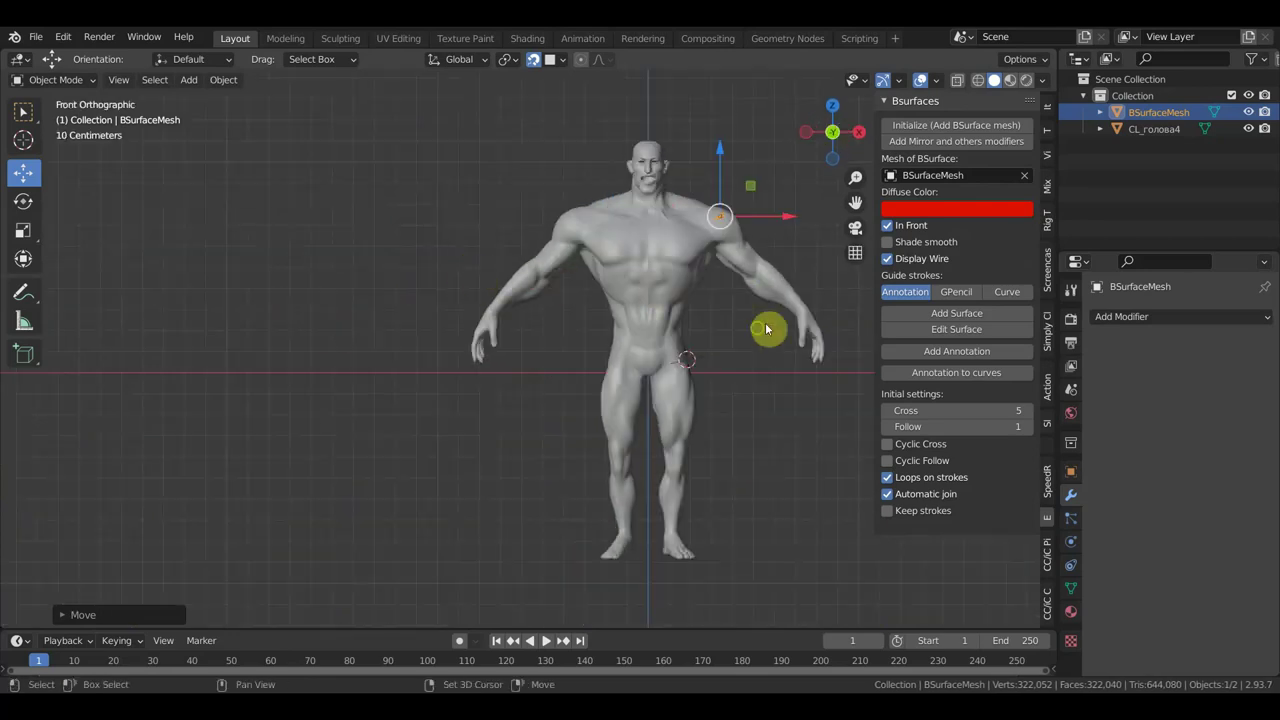
middle_click_drag(766, 326, 591, 391, "shift")
key("Delete")
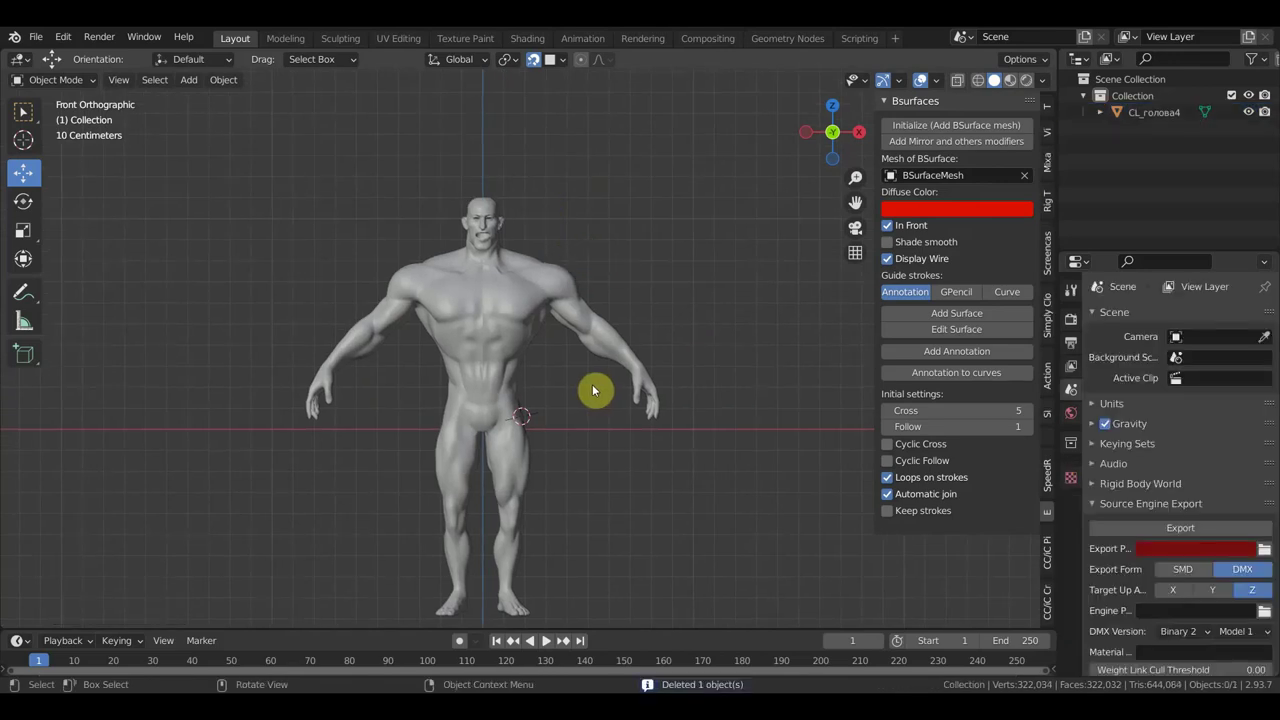
Step: Zoom onto the head and torso, select CL_голова4, and initialise BSurfaces on it
scroll(593, 390, "up", 5)
mouse_move(646, 354)
middle_mouse_down("shift")
mouse_move(720, 486)
mouse_move(717, 519)
middle_mouse_up("shift")
scroll(723, 521, "up", 1)
scroll(606, 397, "up", 2)
scroll(605, 398, "up", 1)
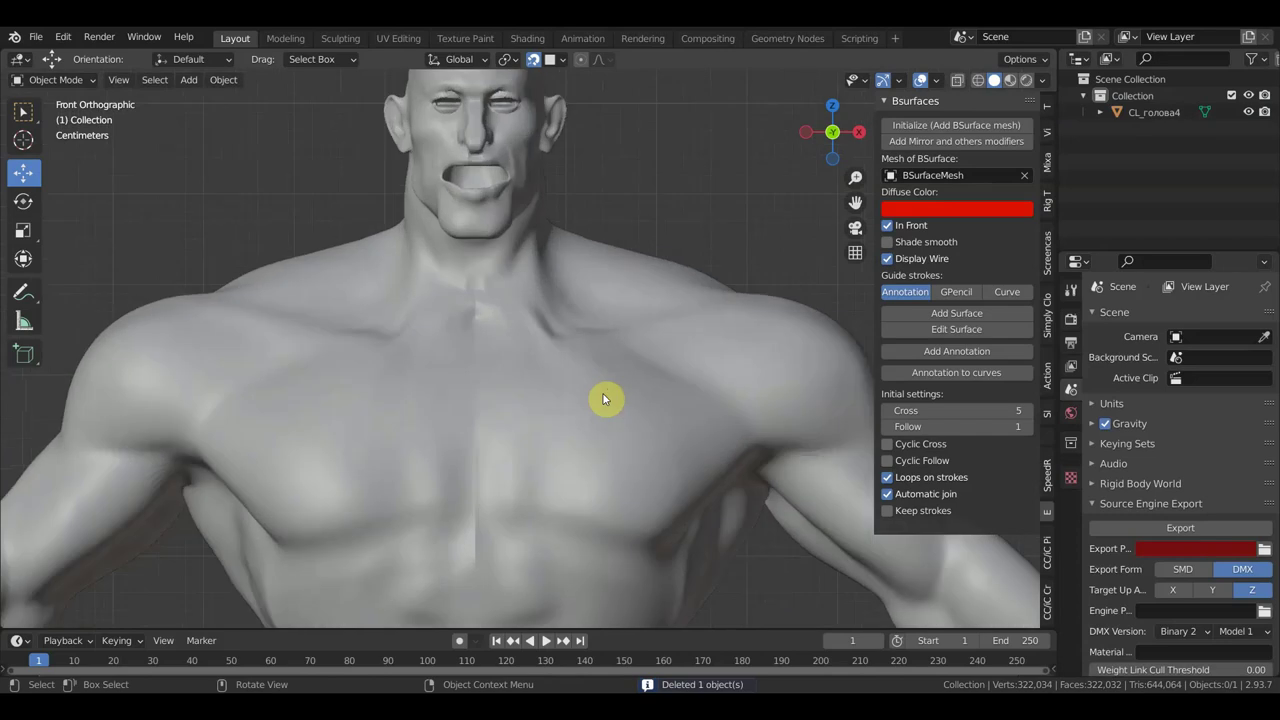
left_click(945, 127)
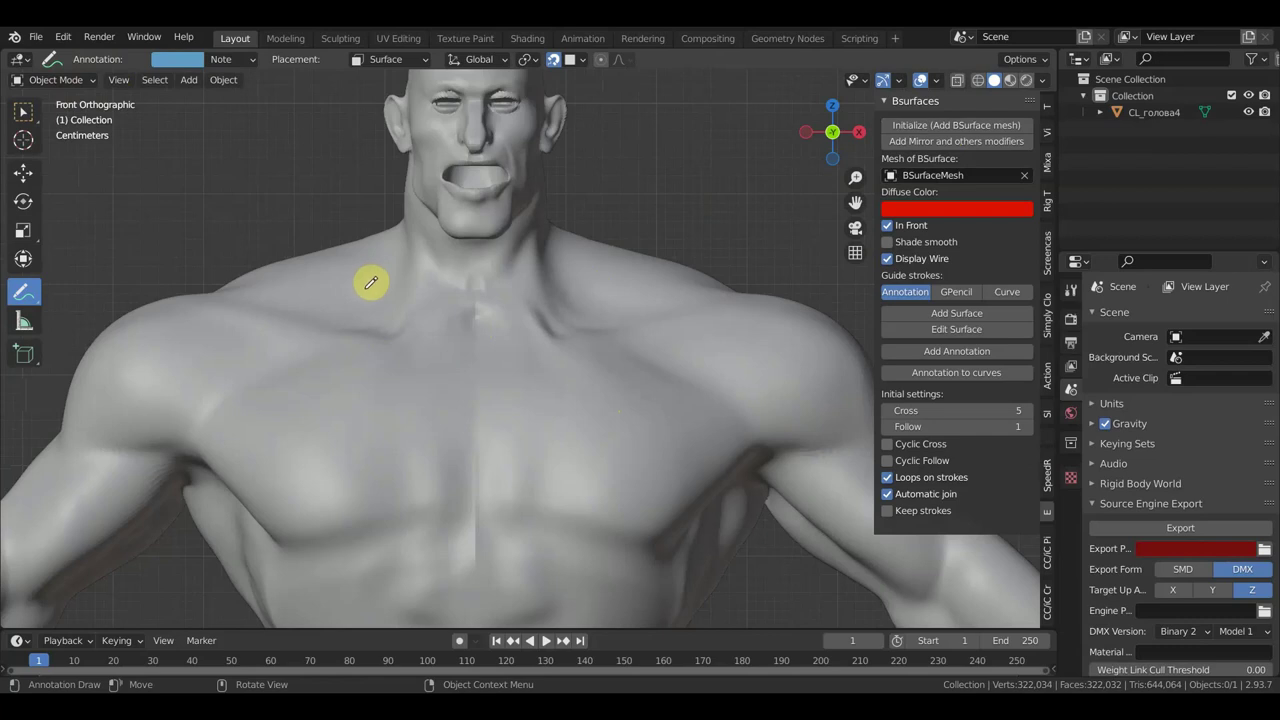
left_click(23, 172)
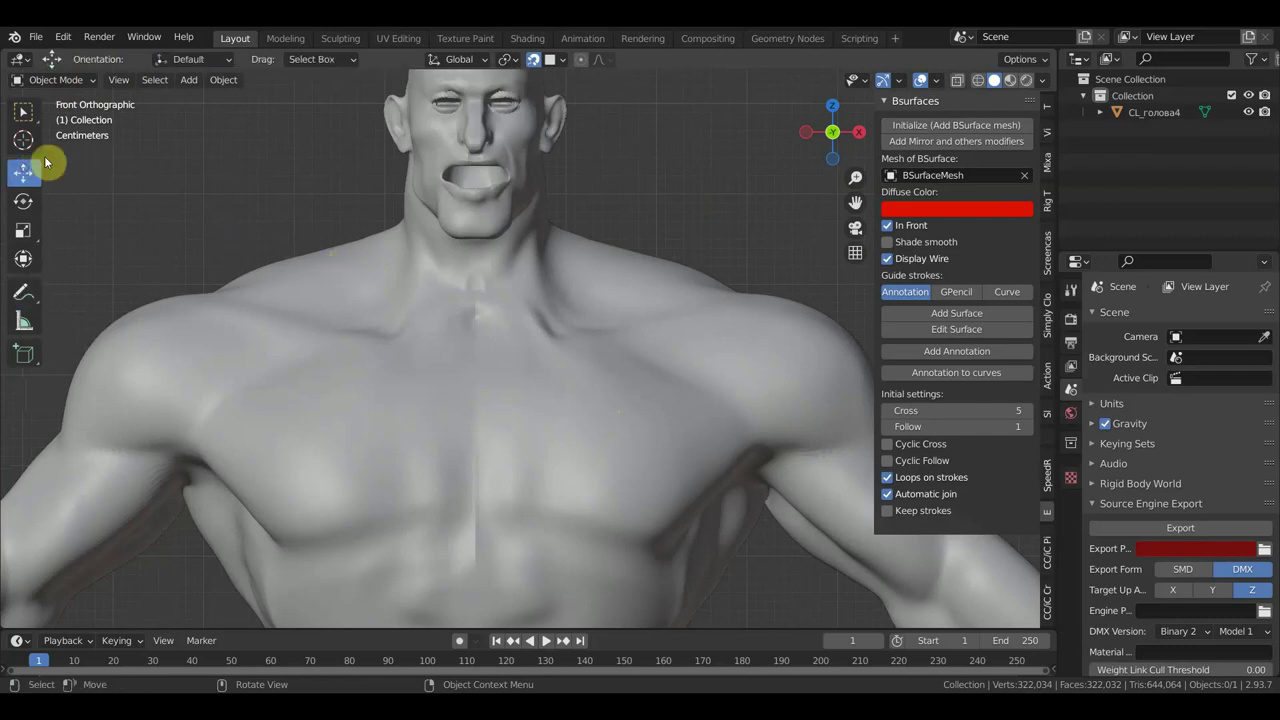
left_click(285, 328)
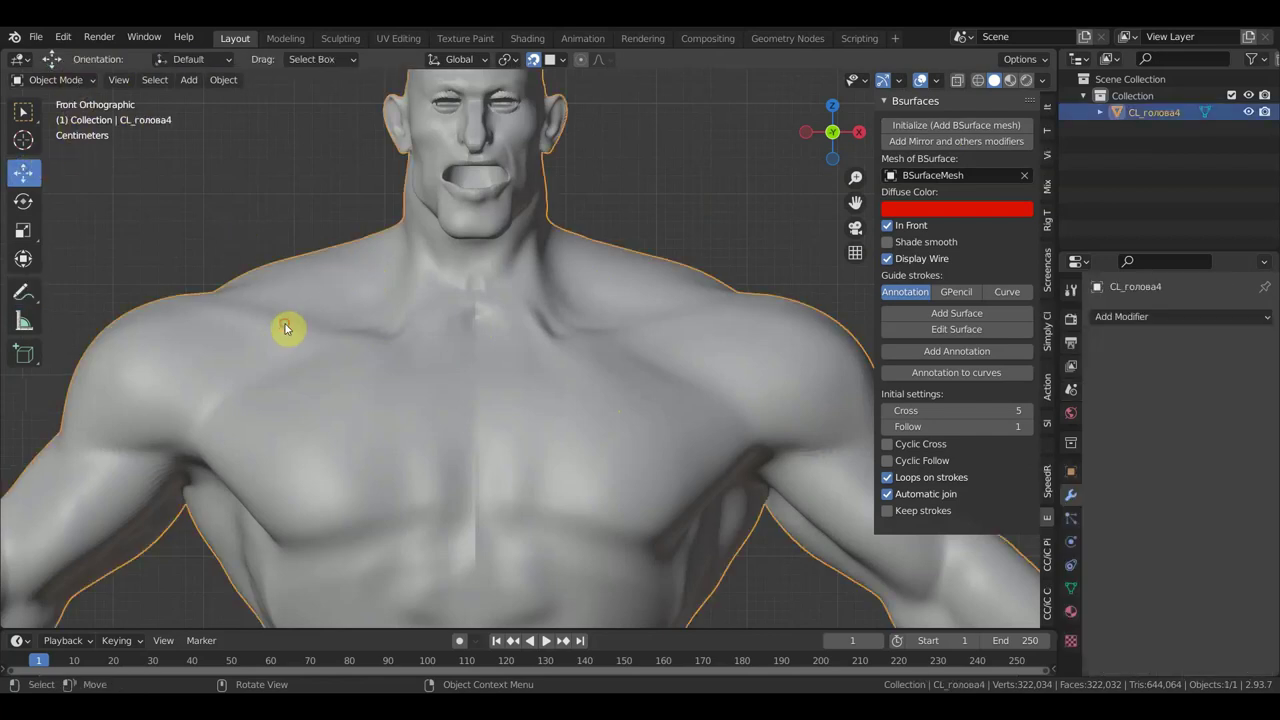
left_click(965, 127)
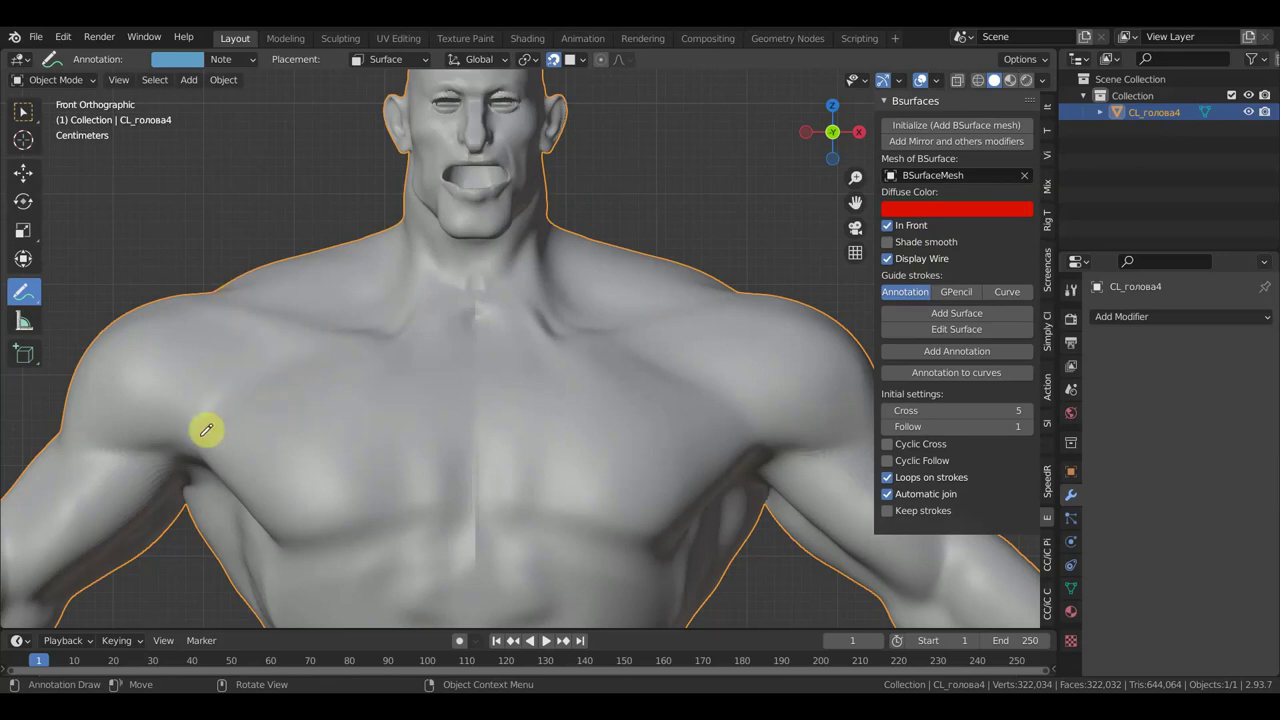
Step: Draw the outline strokes around the left chest from shoulder to armpit
mouse_move(234, 463)
left_mouse_down()
mouse_move(265, 505)
mouse_move(380, 520)
mouse_move(451, 507)
left_mouse_up()
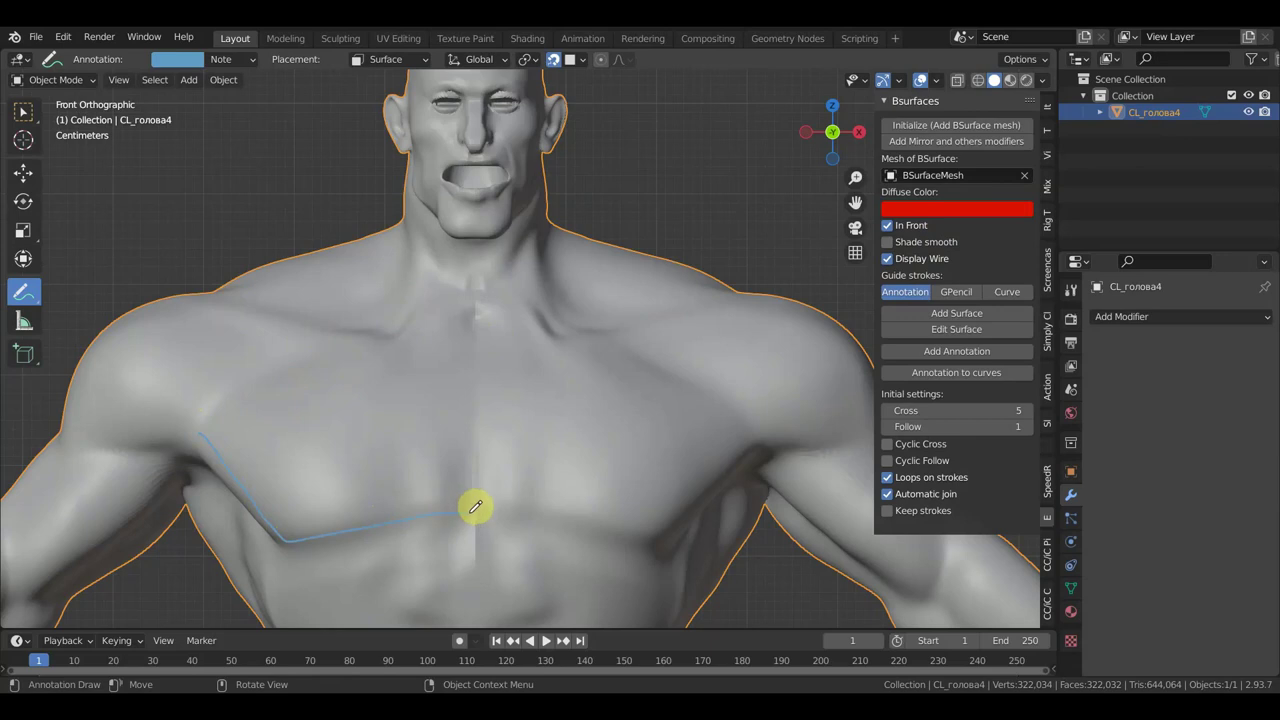
left_click_drag(476, 390, 477, 338)
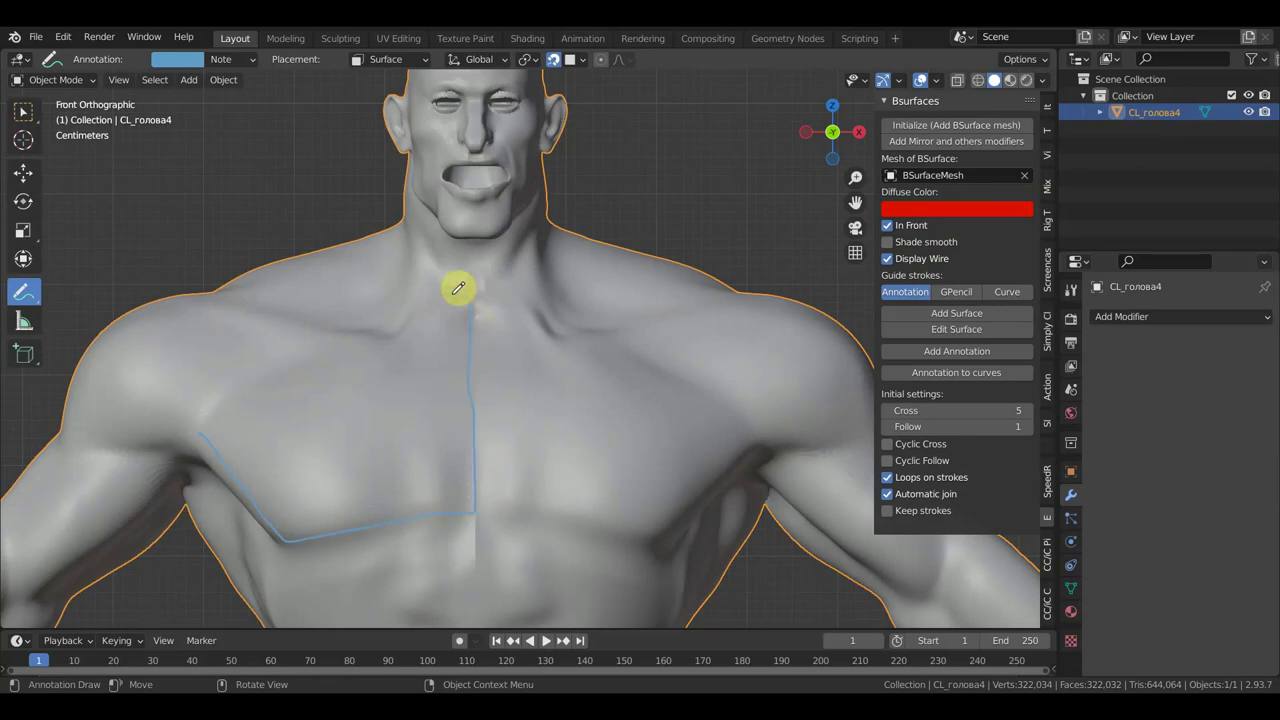
left_click_drag(332, 346, 266, 377)
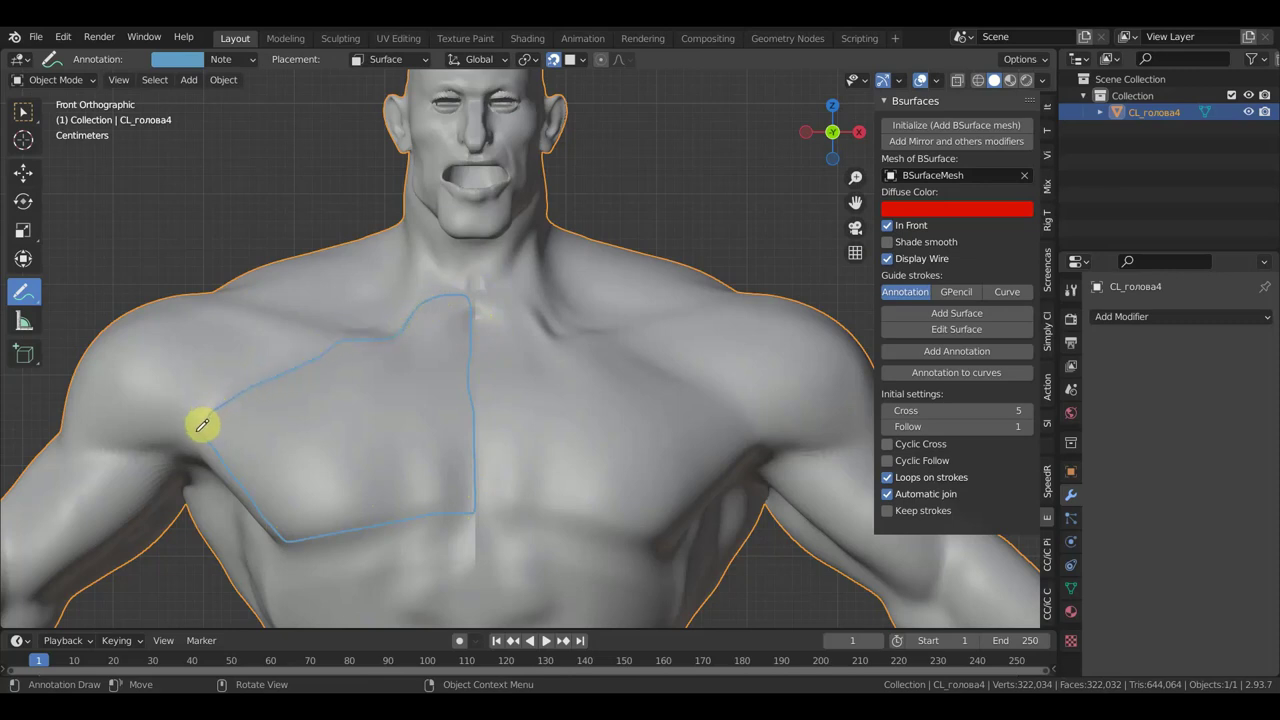
left_click_drag(205, 428, 197, 430)
left_click_drag(327, 543, 330, 560)
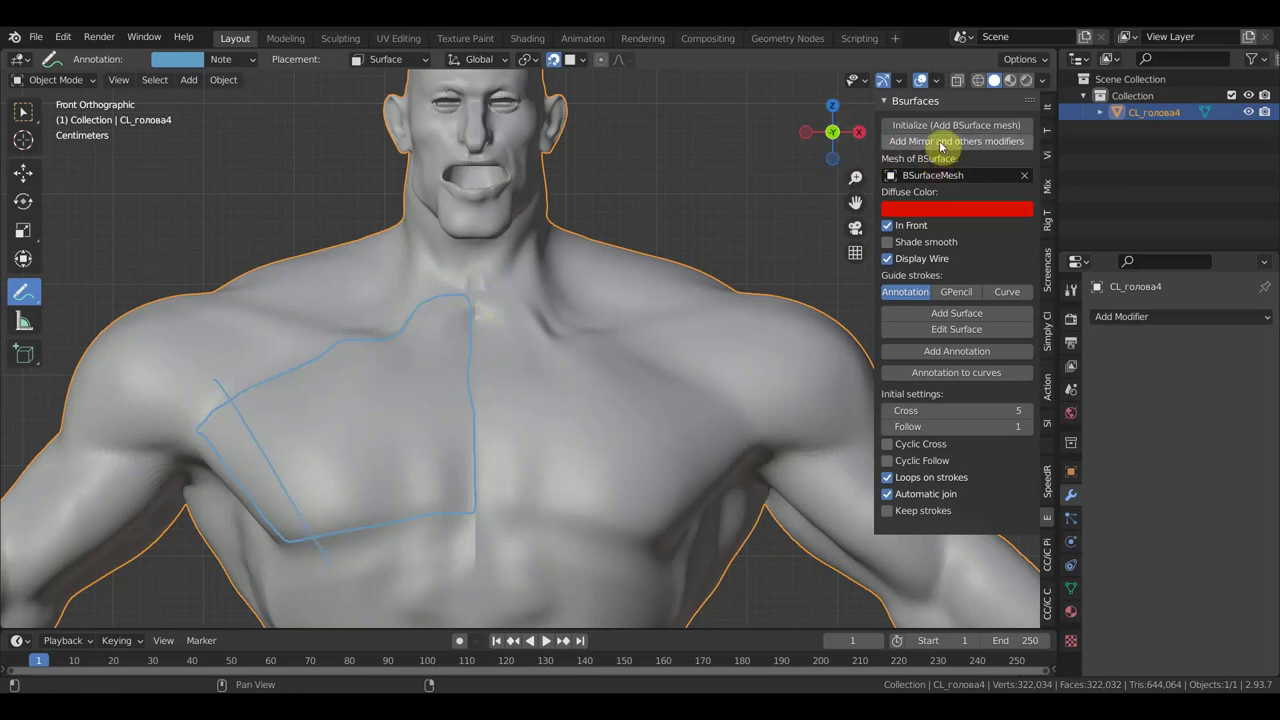
Step: Add diagonal and crossing guide strokes over the chest and try Add Surface
left_click_drag(276, 332, 376, 490)
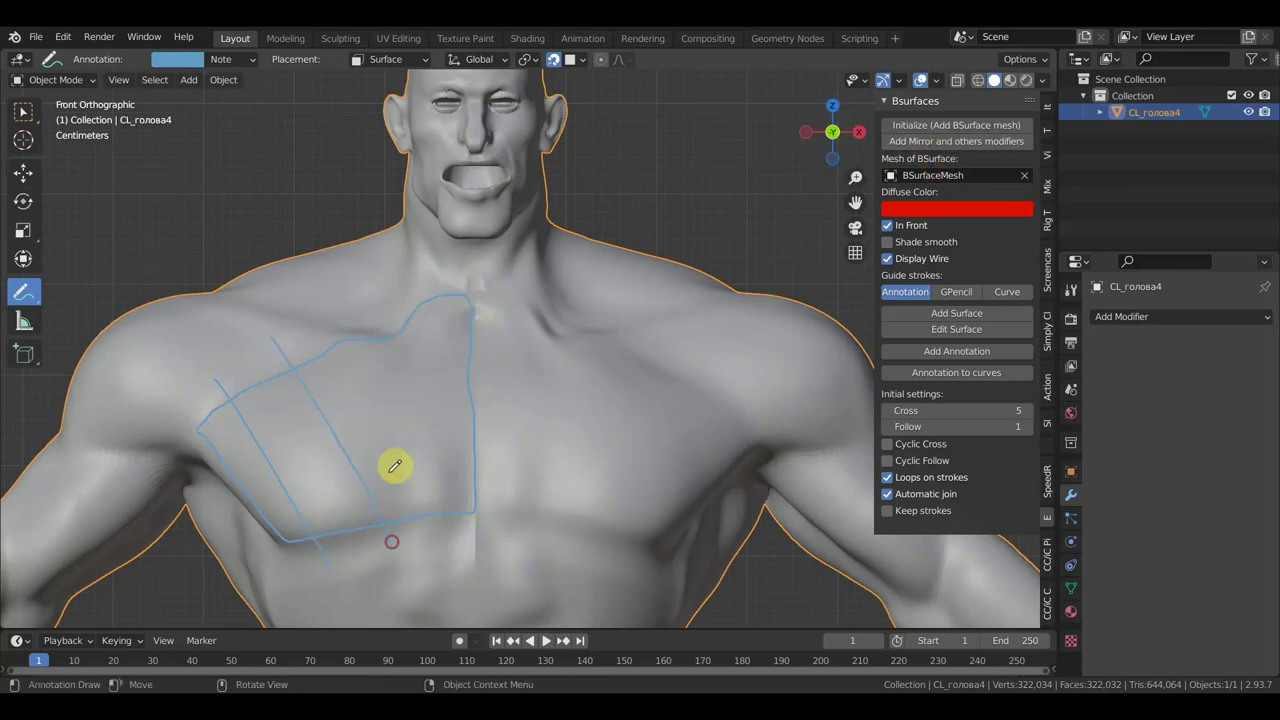
left_click_drag(352, 310, 431, 491)
left_click_drag(391, 271, 448, 378)
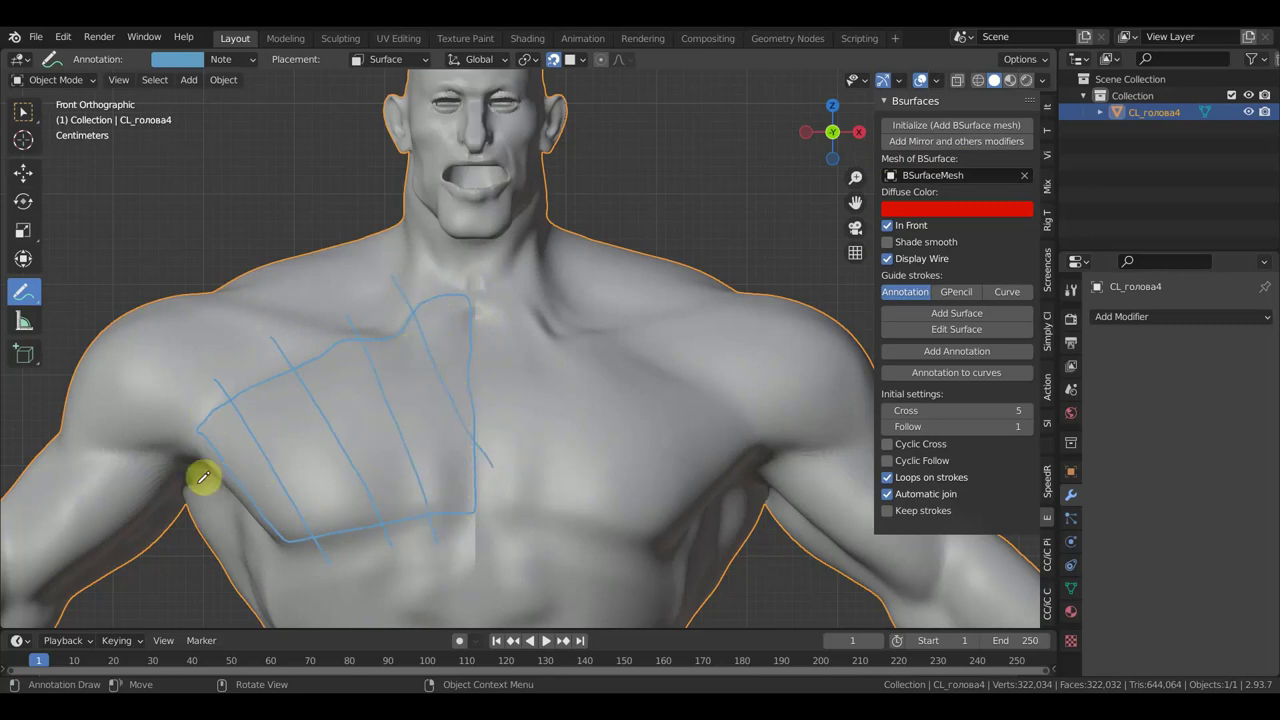
left_click_drag(213, 450, 431, 356)
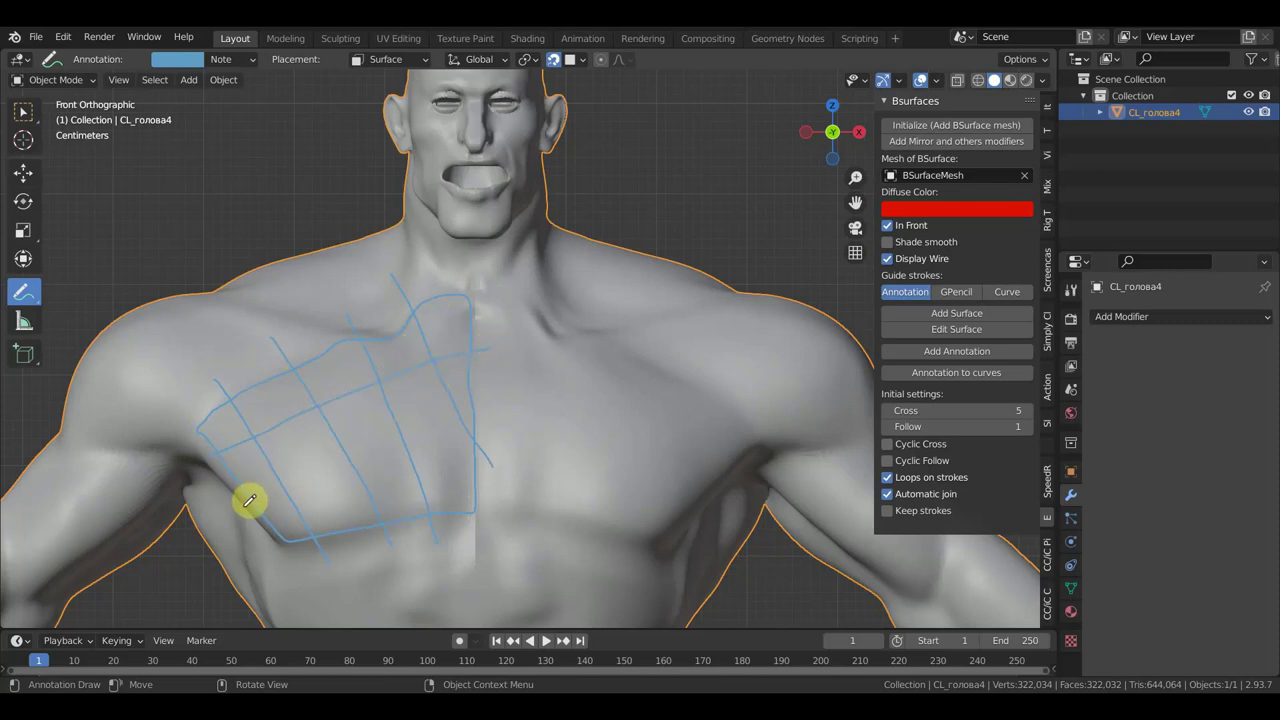
left_click_drag(253, 497, 506, 427)
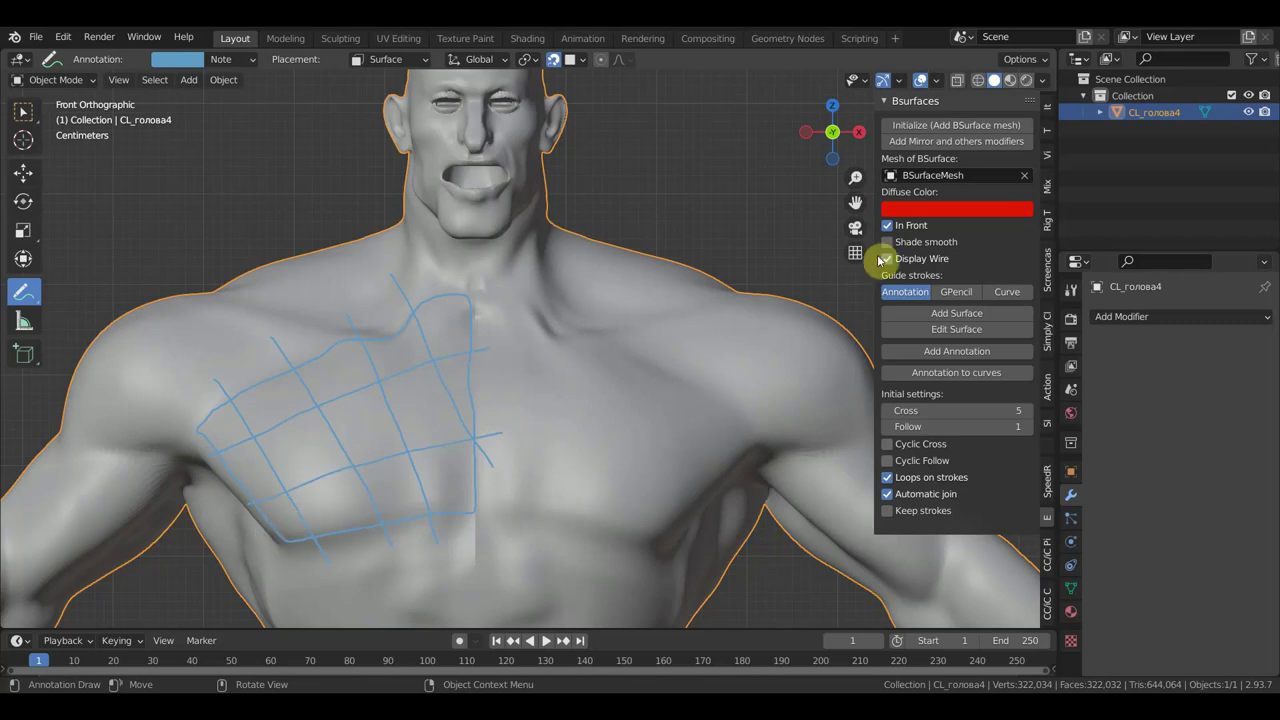
left_click(961, 316)
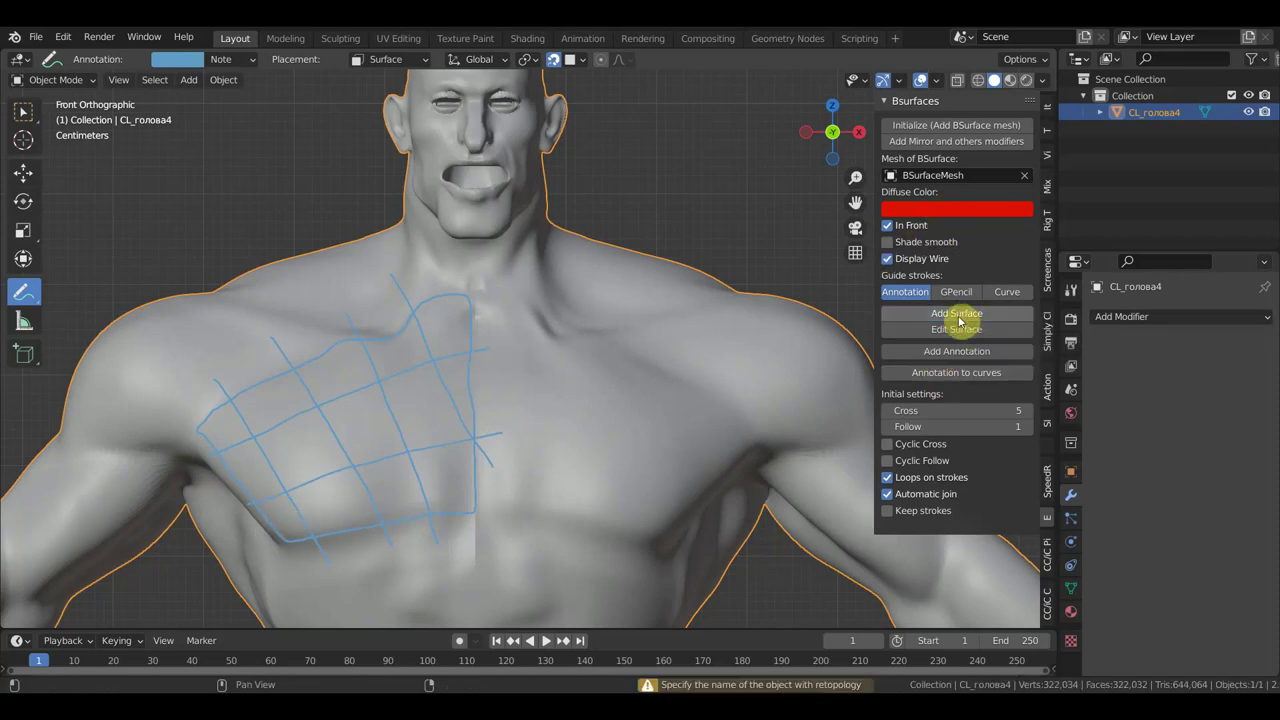
Step: Retry Add Surface twice, then switch to Move and view the torso in perspective
left_click(955, 318)
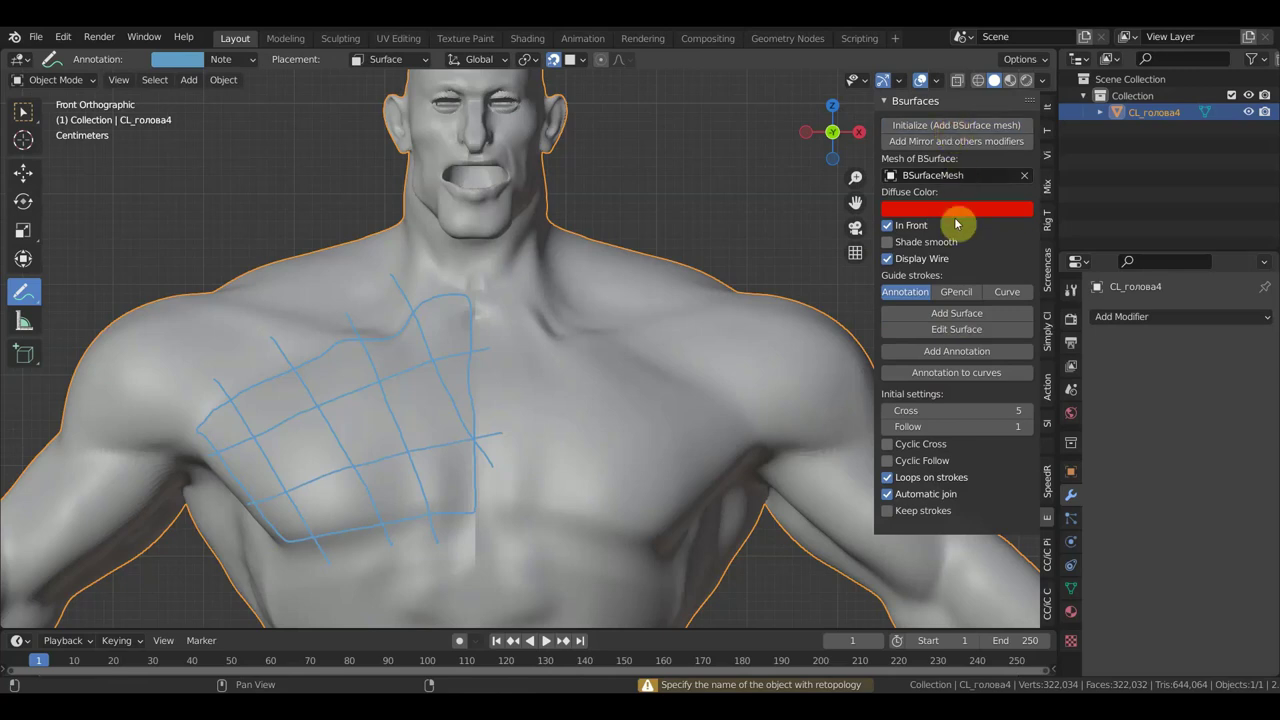
left_click(953, 316)
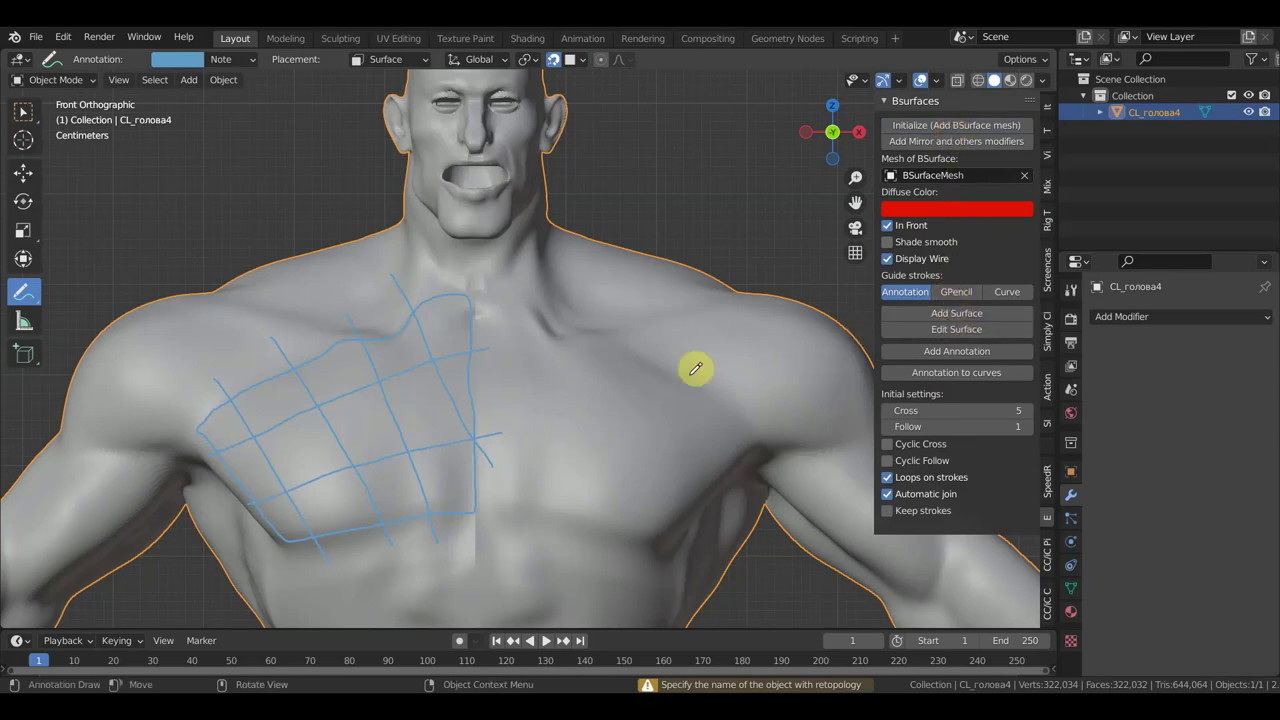
left_click(23, 178)
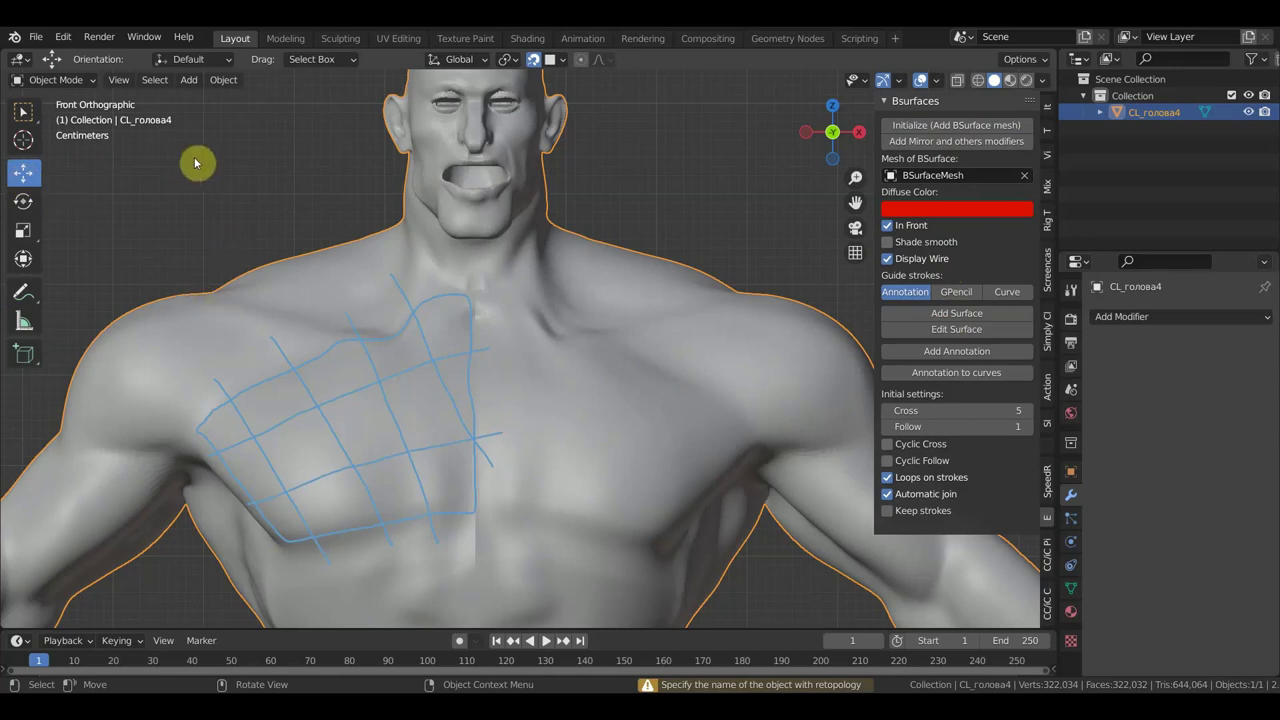
scroll(195, 163, "down", 3)
mouse_move(240, 226)
middle_mouse_down()
mouse_move(346, 231)
mouse_move(302, 232)
middle_mouse_up()
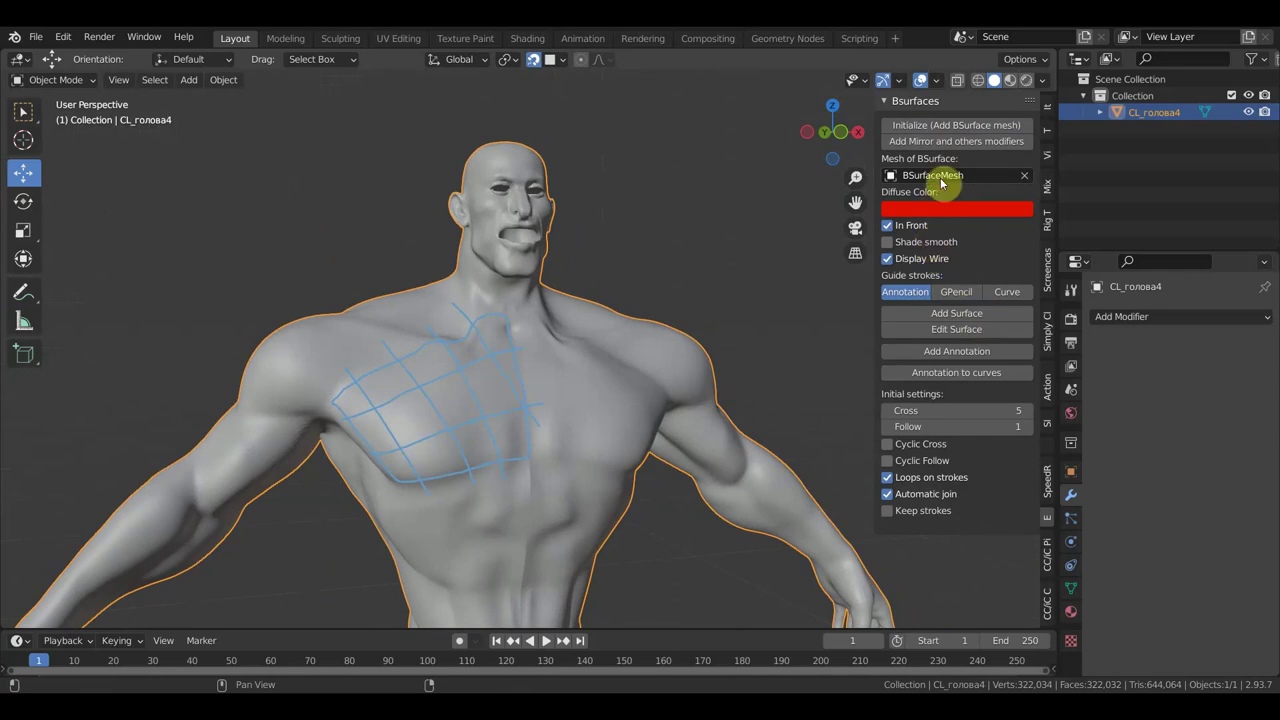
Step: Erase the chest guide-stroke grid with the Annotate Eraser
left_click_drag(23, 292, 103, 397)
left_click_drag(357, 365, 512, 317)
left_click_drag(366, 408, 440, 323)
mouse_move(430, 370)
left_mouse_down()
mouse_move(528, 403)
mouse_move(520, 466)
mouse_move(466, 483)
mouse_move(498, 421)
mouse_move(380, 472)
left_mouse_up()
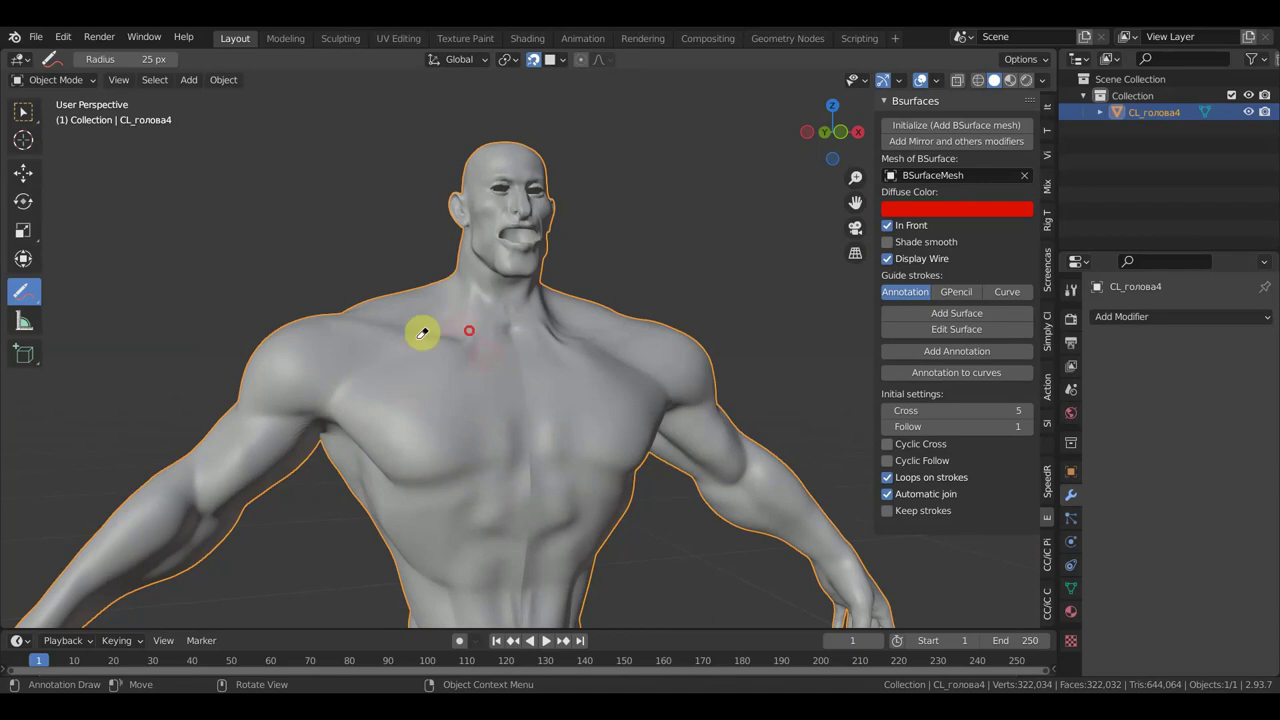
middle_click_drag(694, 269, 614, 281)
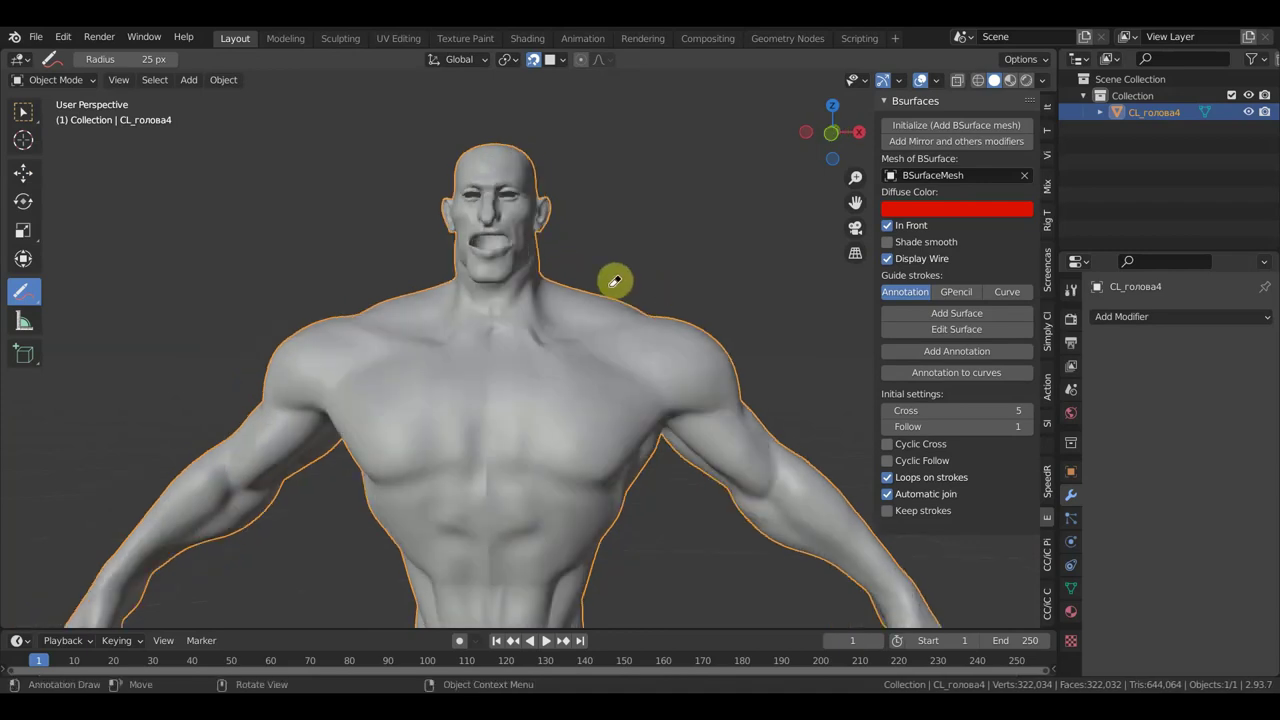
Step: Toggle wireframe shading and back to solid, then return to annotation drawing
left_click(979, 81)
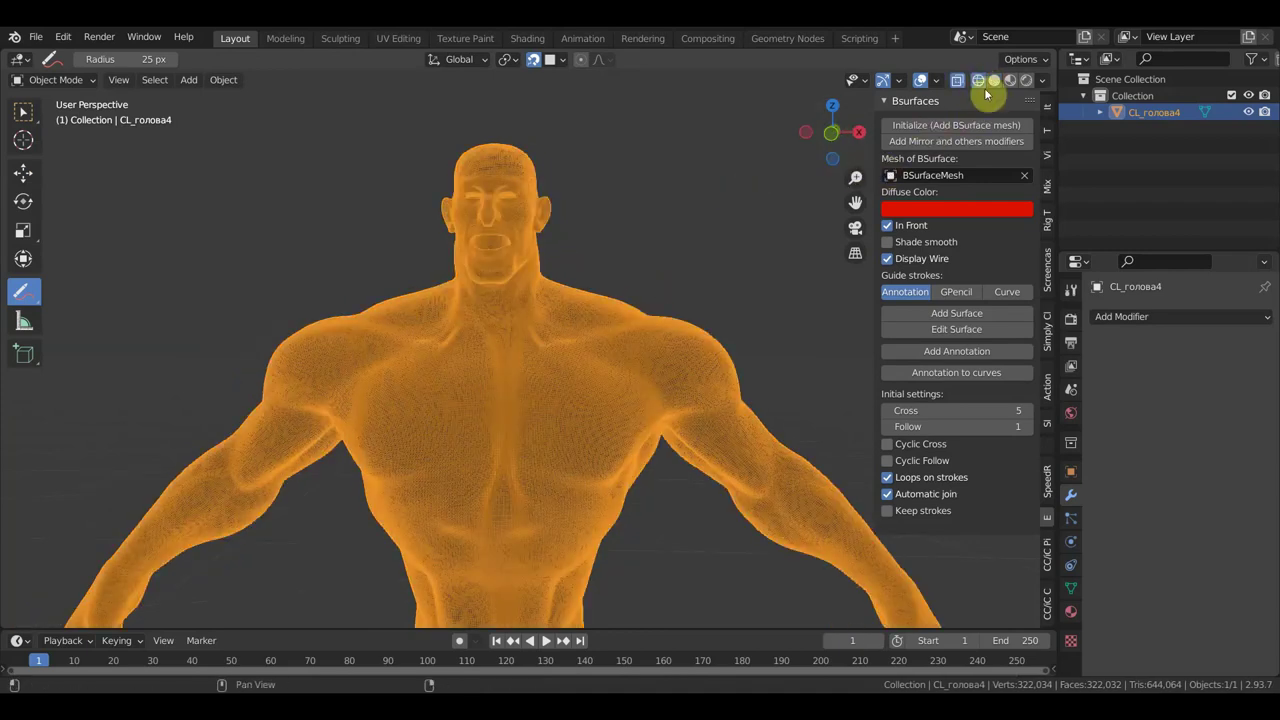
left_click(993, 81)
scroll(663, 203, "up", 3)
scroll(705, 200, "up", 2, "shift")
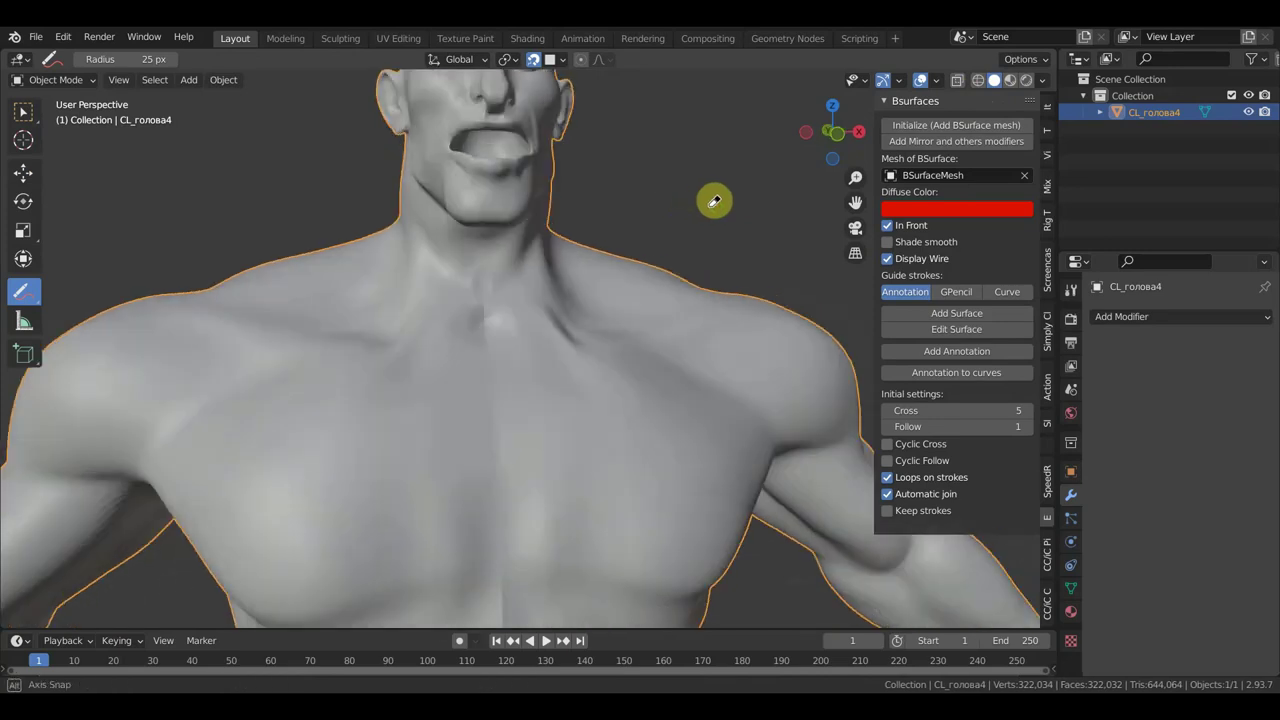
scroll(160, 228, "down", 3)
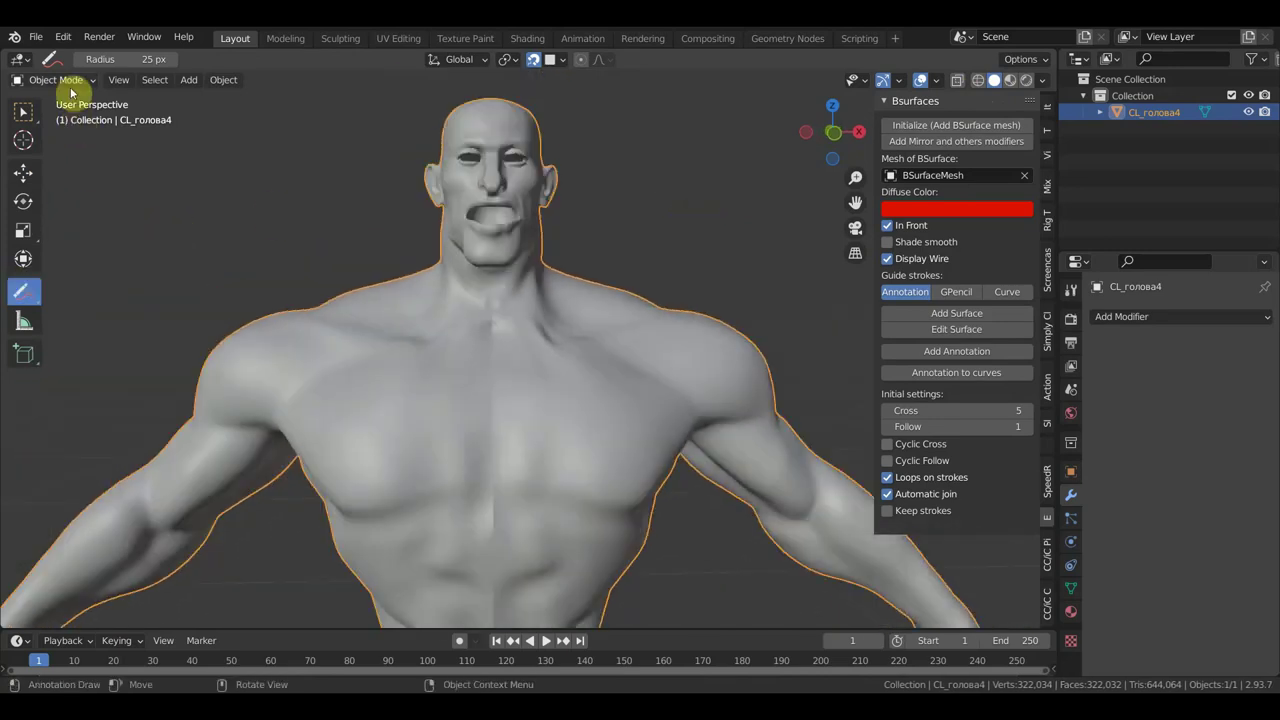
left_click(29, 168)
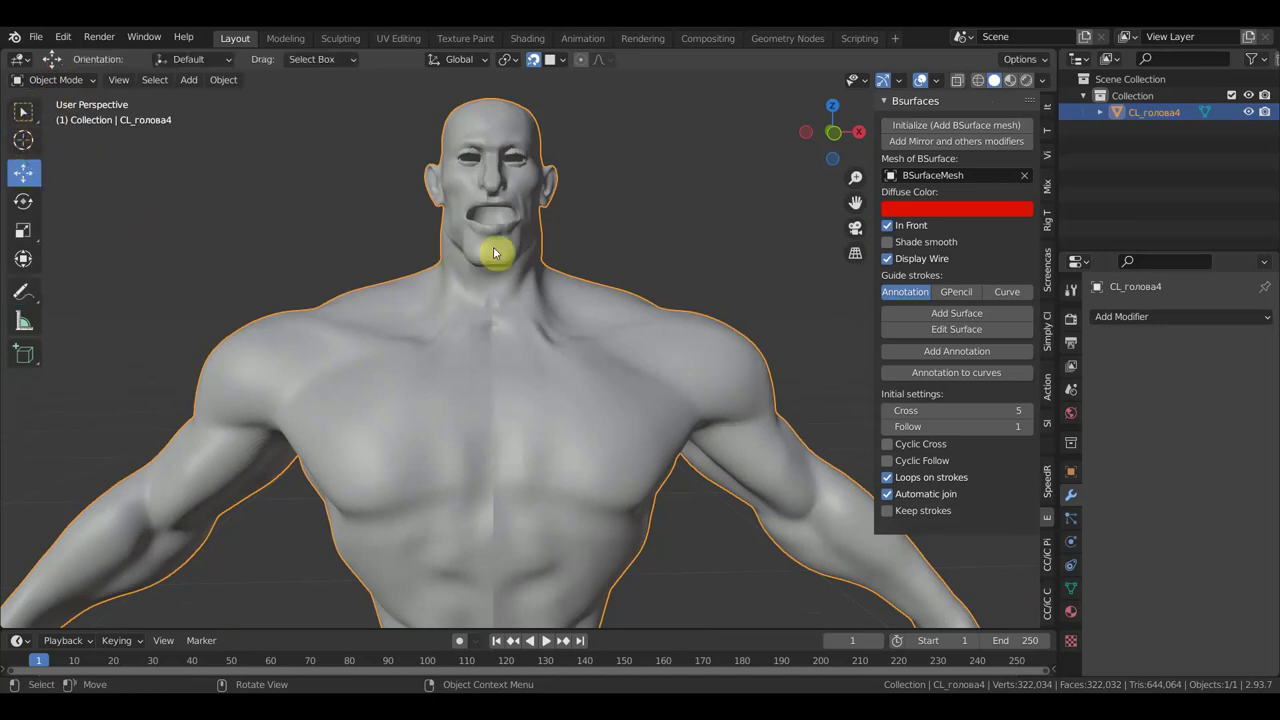
left_click(970, 127)
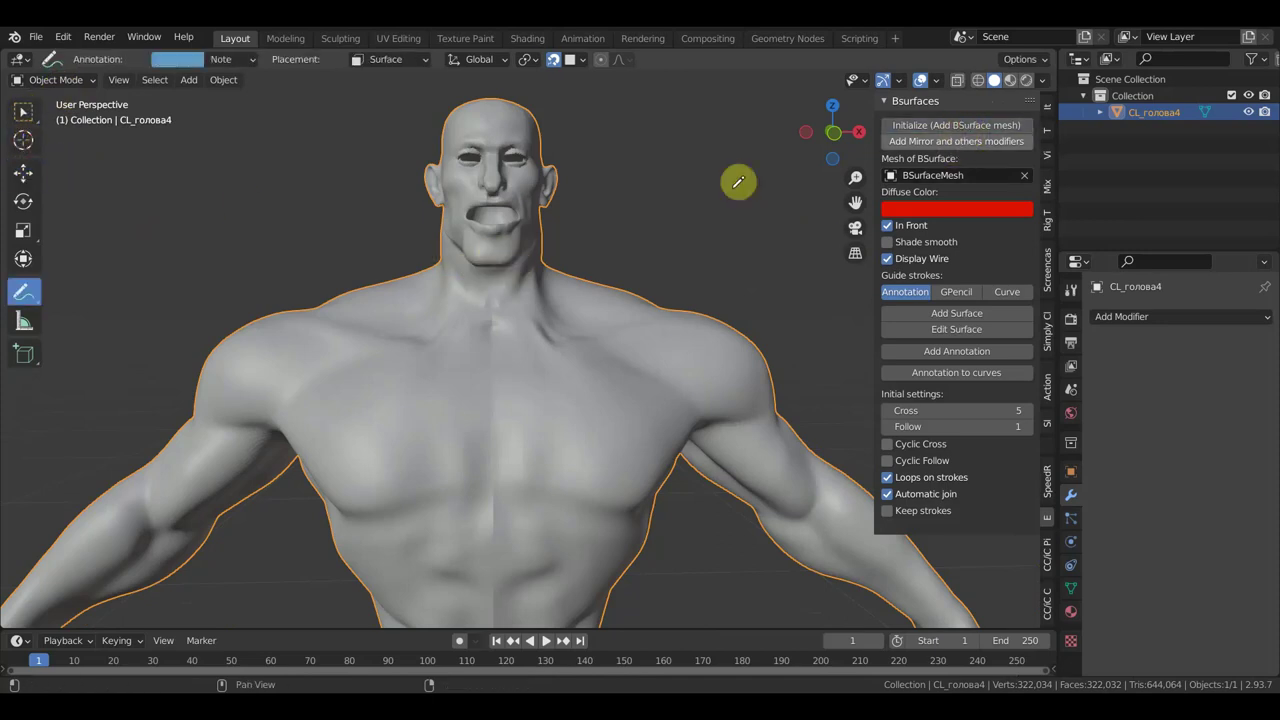
Step: Draw four hash-shaped guide strokes on the upper chest and try Add Surface
left_click_drag(358, 437, 355, 440)
left_click_drag(421, 338, 417, 440)
left_click_drag(326, 364, 488, 378)
left_click_drag(333, 397, 455, 411)
left_click(922, 316)
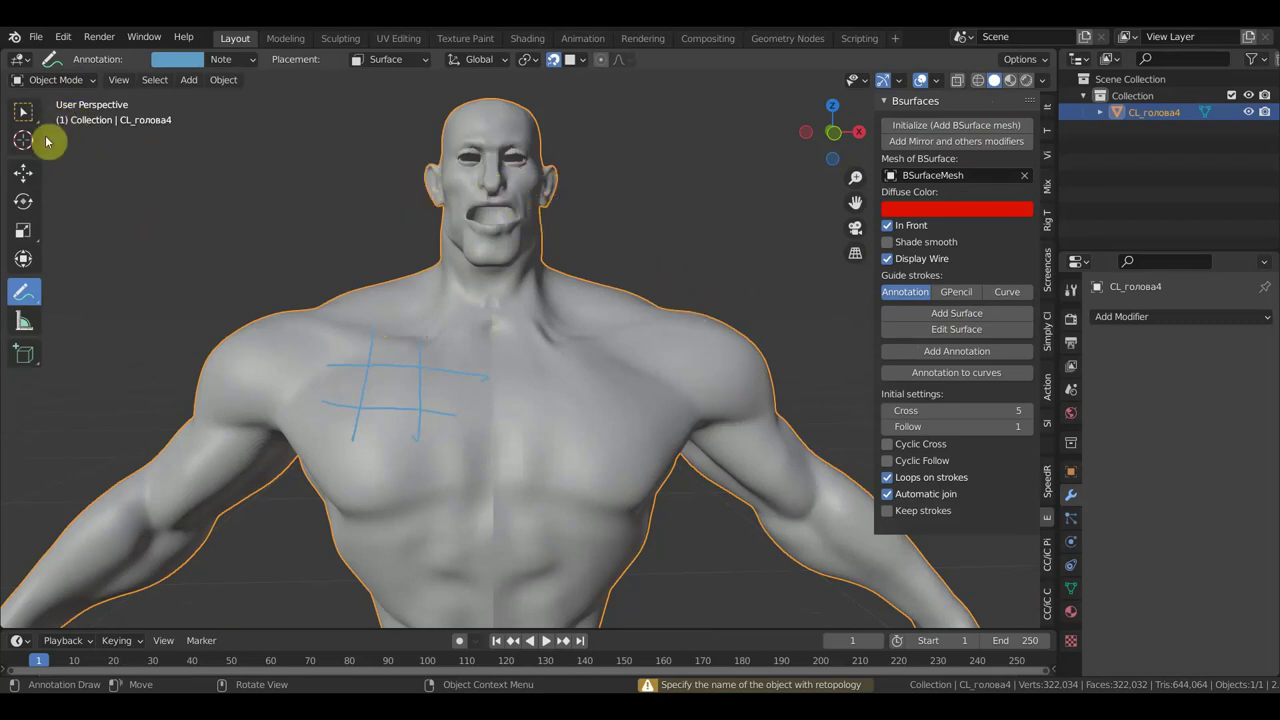
Step: Erase the new strokes with the Annotate Eraser and deselect the character mesh
left_click_drag(23, 291, 93, 395)
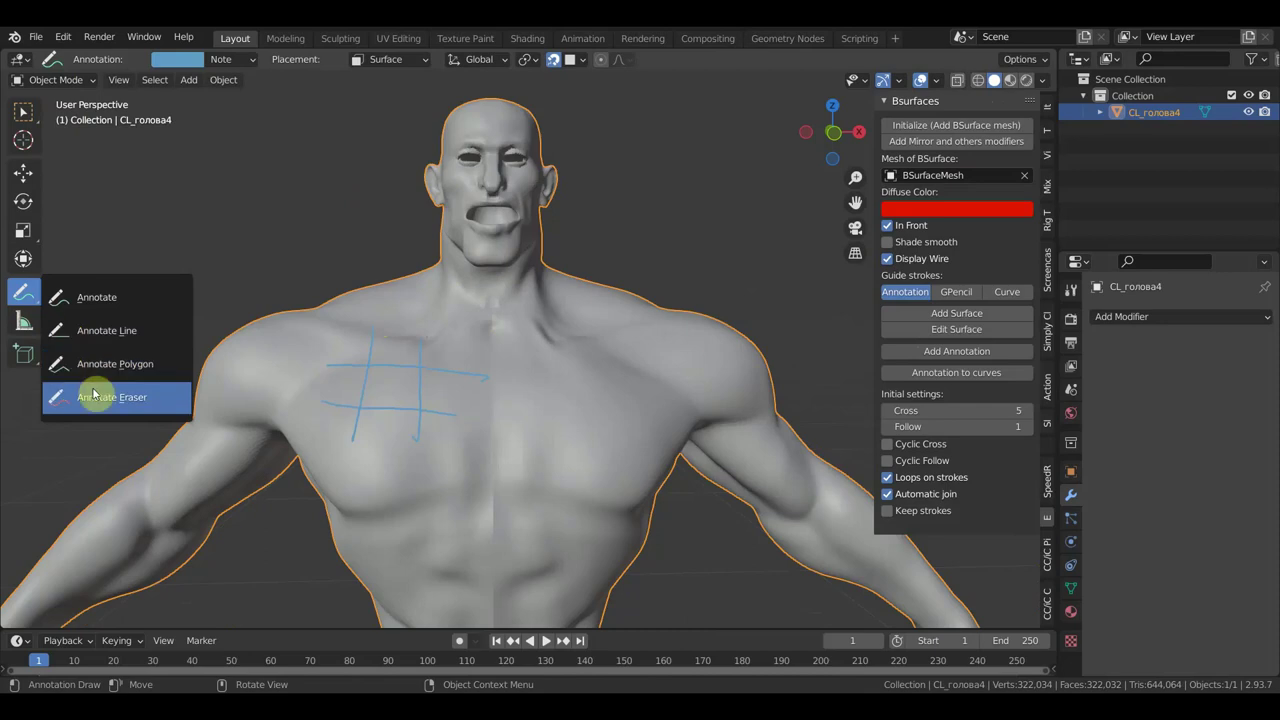
mouse_move(340, 370)
left_mouse_down()
mouse_move(408, 359)
mouse_move(423, 394)
left_mouse_up()
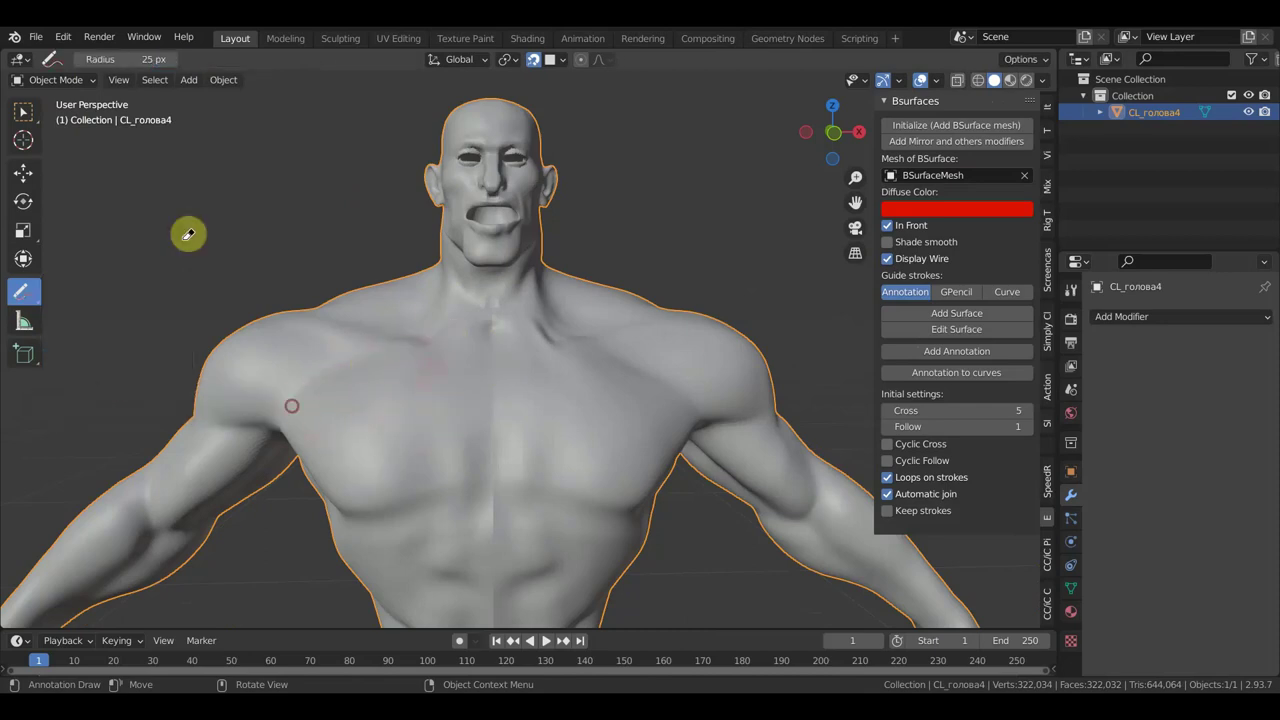
left_click(72, 93)
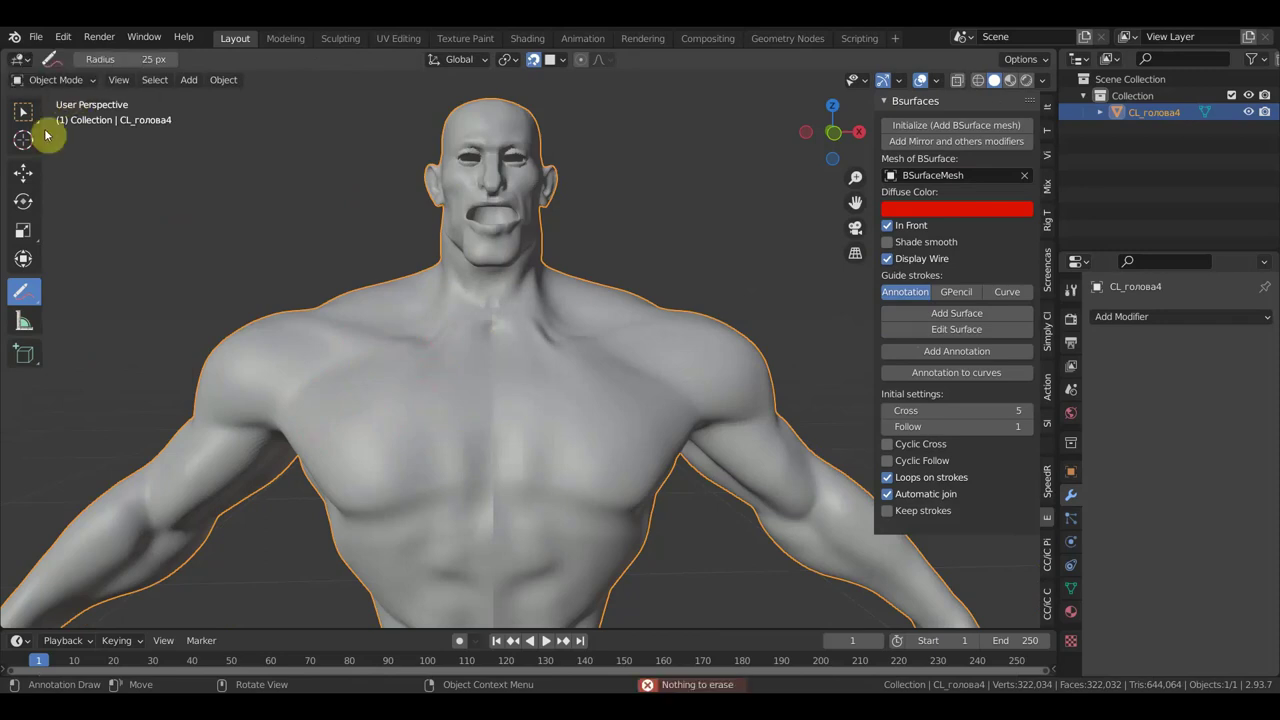
left_click(23, 175)
left_click(322, 252)
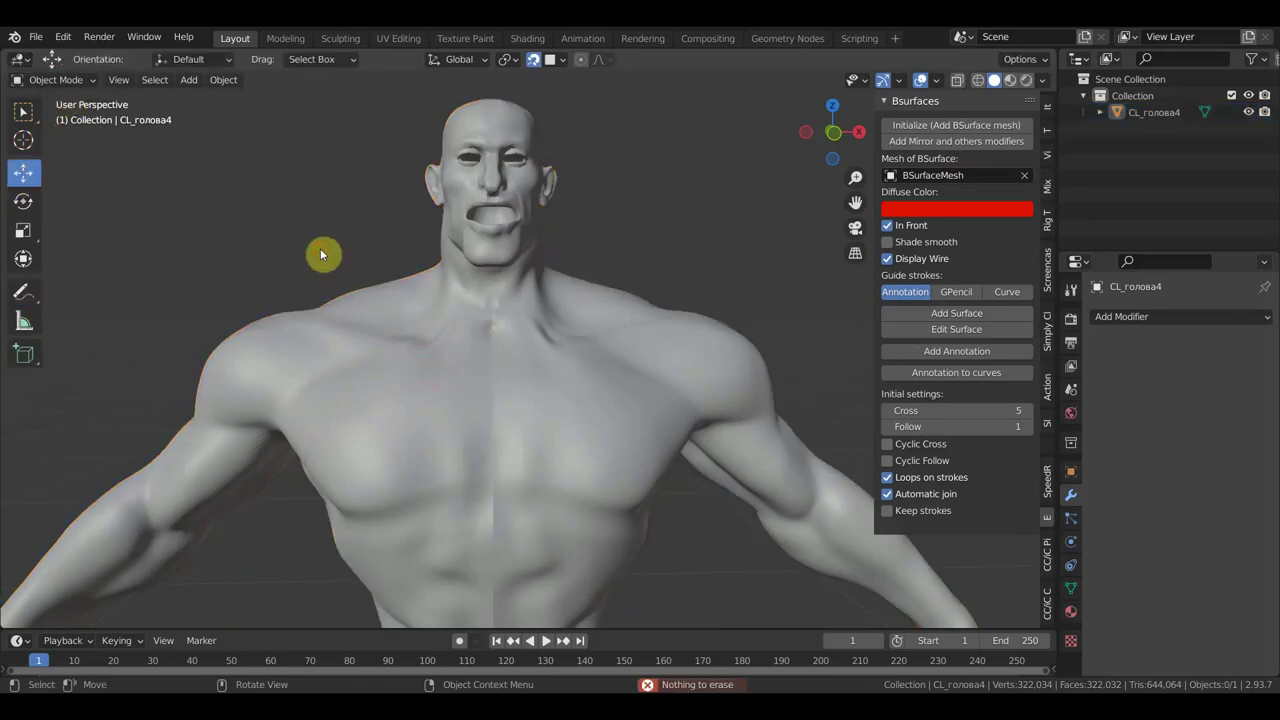
left_click(908, 126)
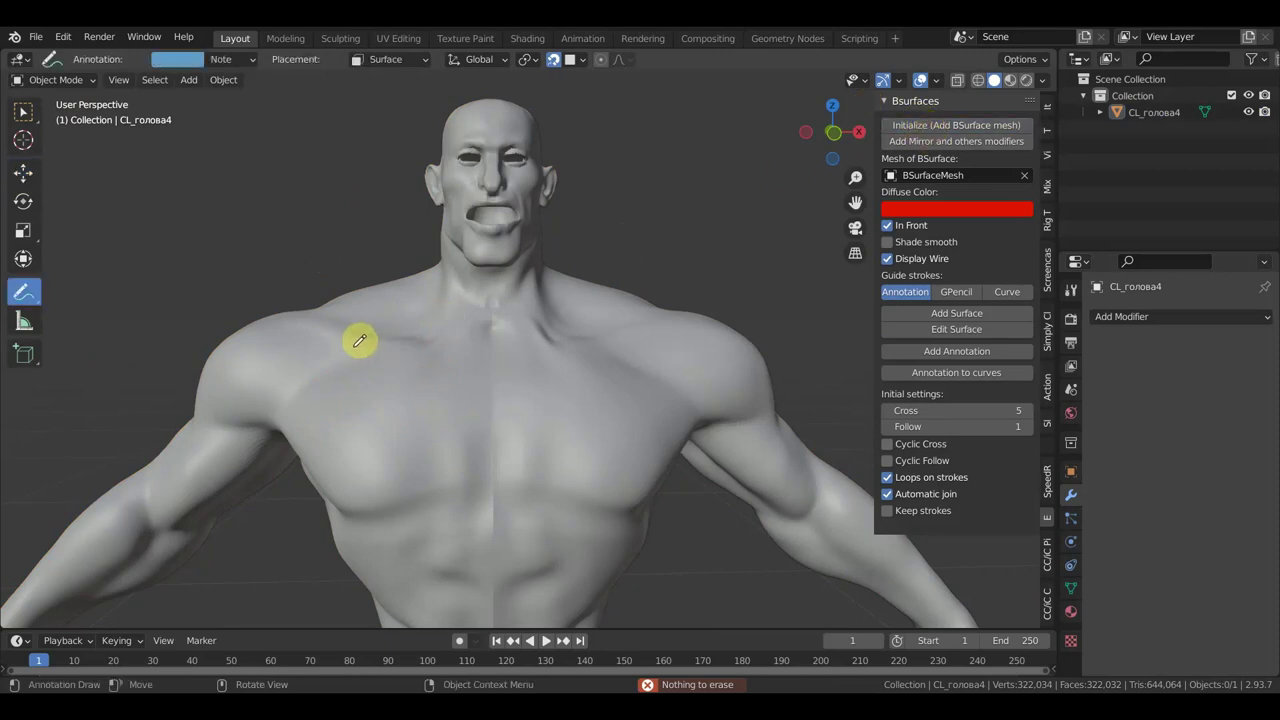
Step: Draw crossing guide strokes on the left chest and try Add Surface
mouse_move(363, 420)
left_mouse_down()
mouse_move(400, 433)
mouse_move(449, 355)
left_mouse_up()
left_click_drag(472, 399, 468, 405)
left_click(952, 320)
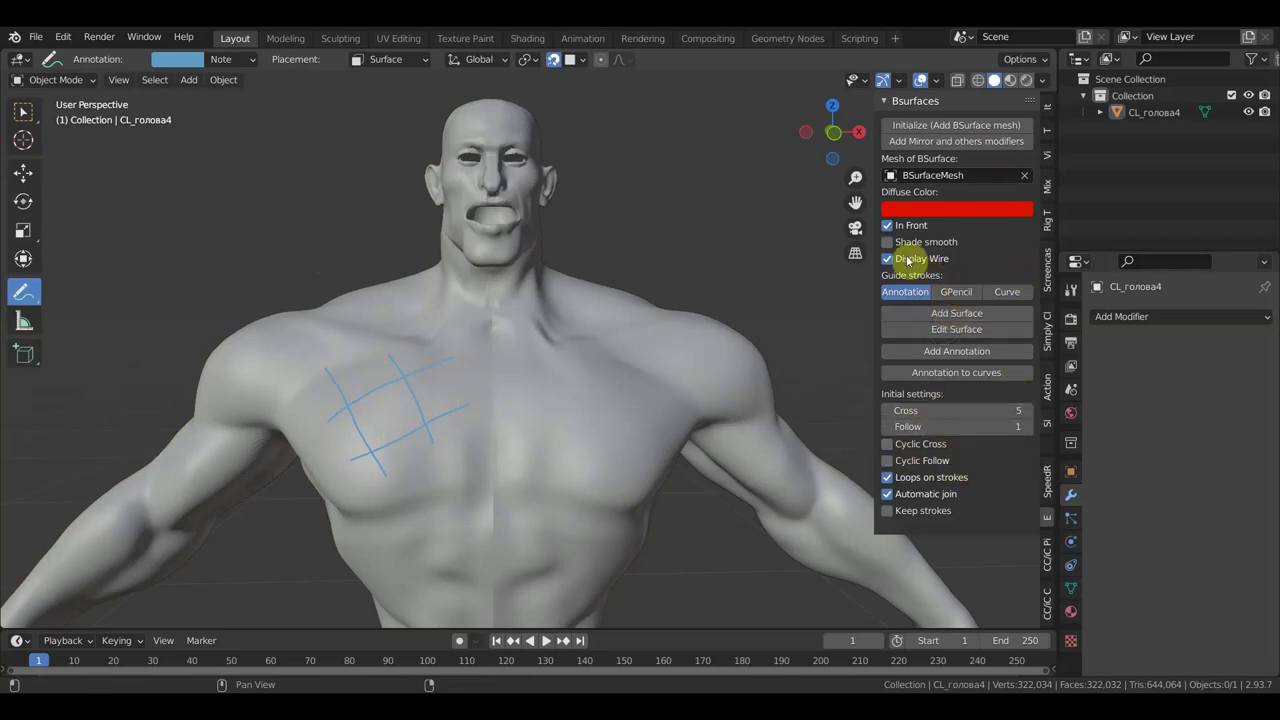
Step: Open the Diffuse Color picker, click Add Mirror, and review then close the Info Log
left_click(959, 208)
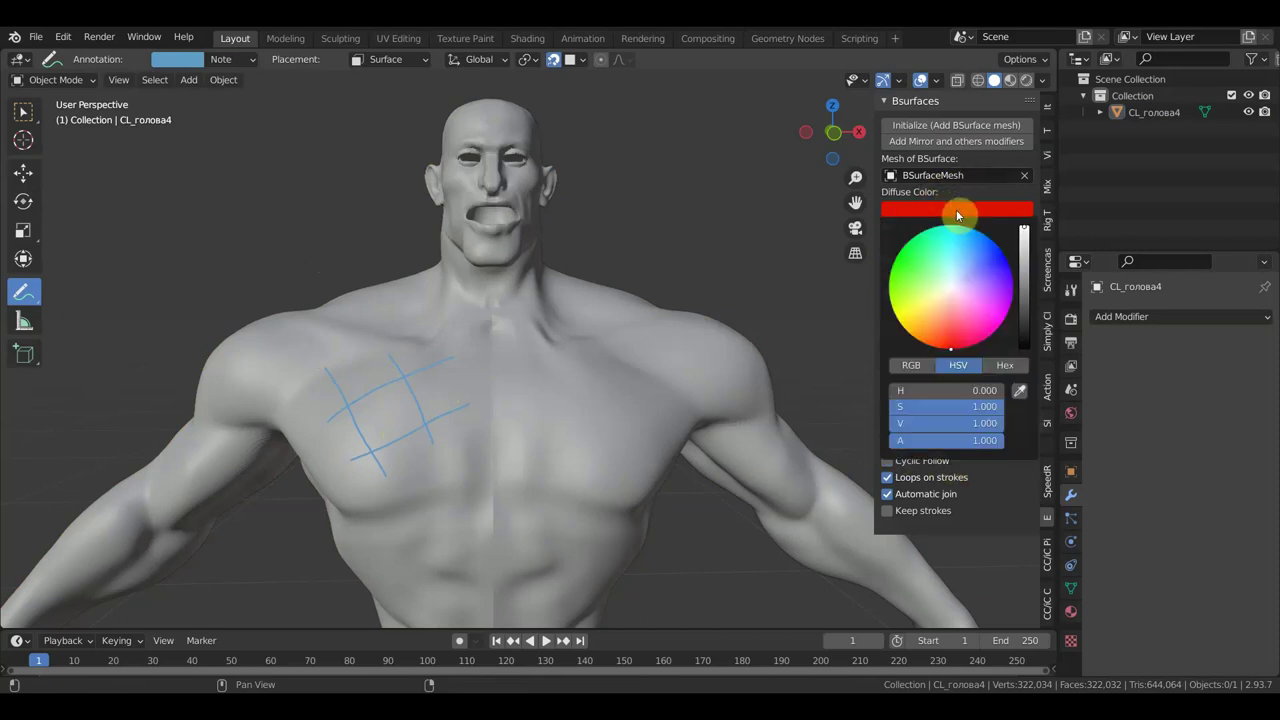
left_click(956, 143)
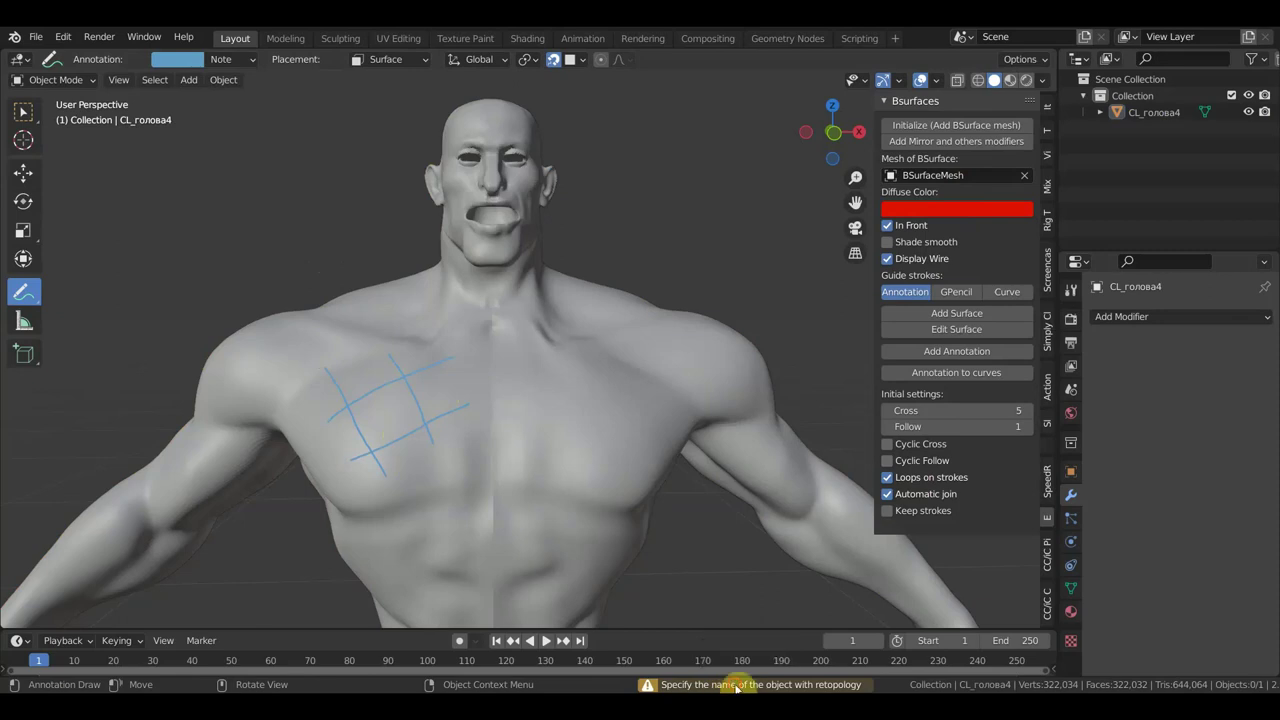
left_click(736, 688)
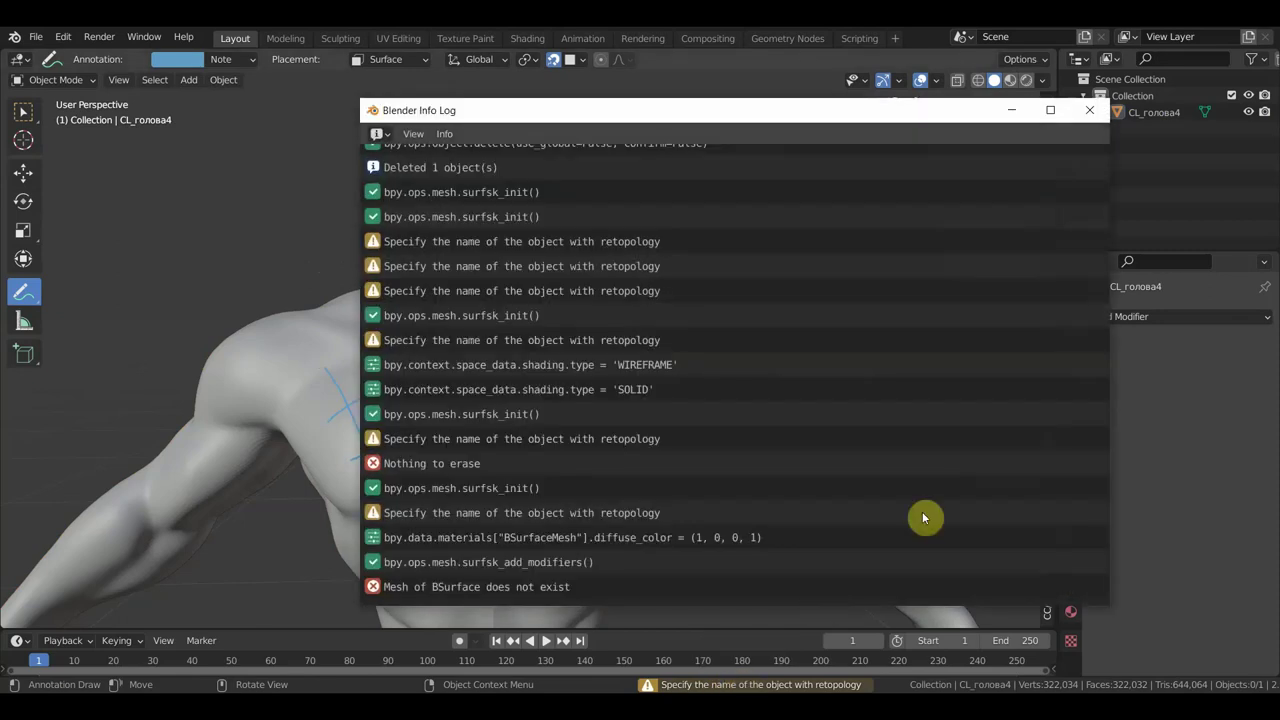
left_click(1090, 113)
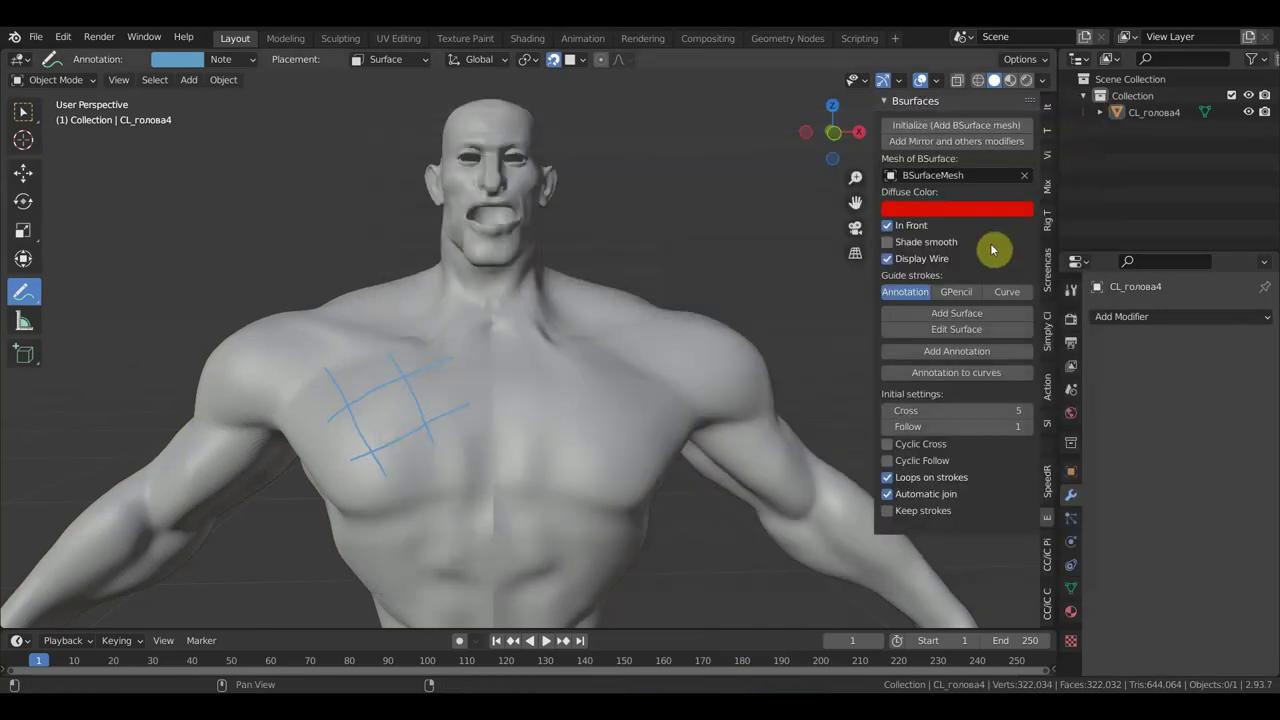
Step: Add a new annotation, retry Add Surface, and convert the strokes to a curve object
left_click(969, 353)
left_click(974, 316)
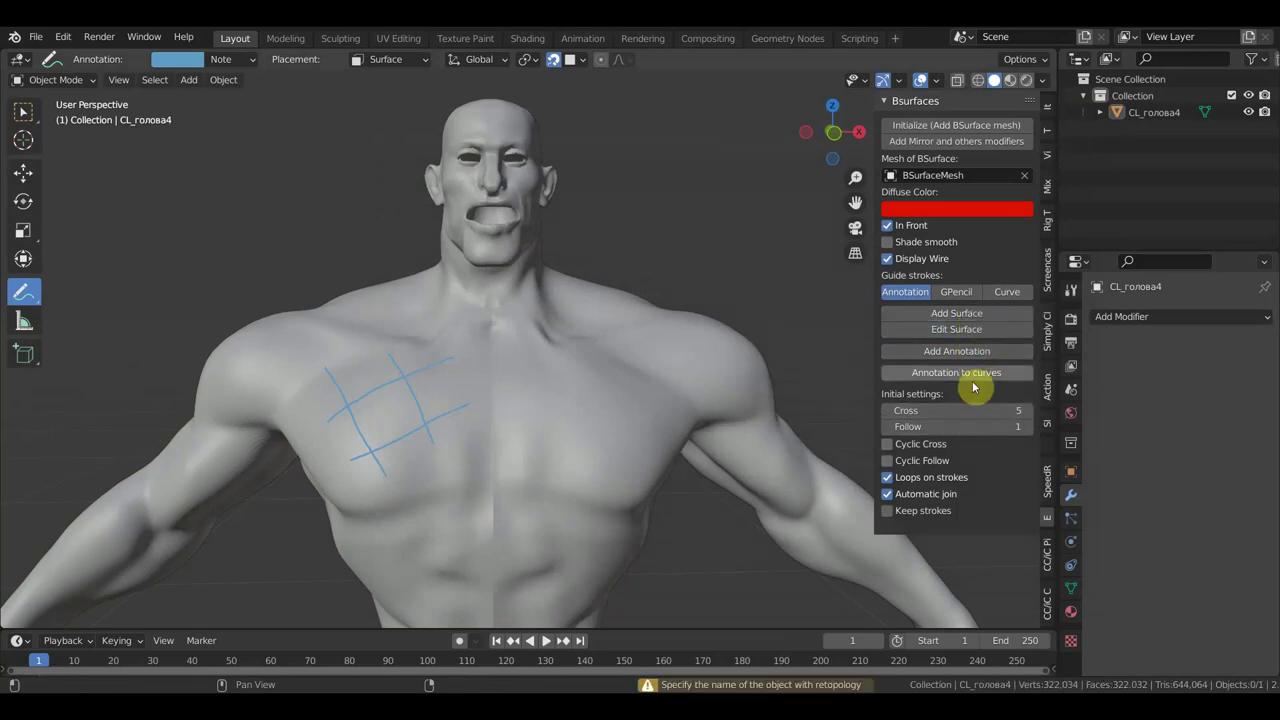
left_click(973, 375)
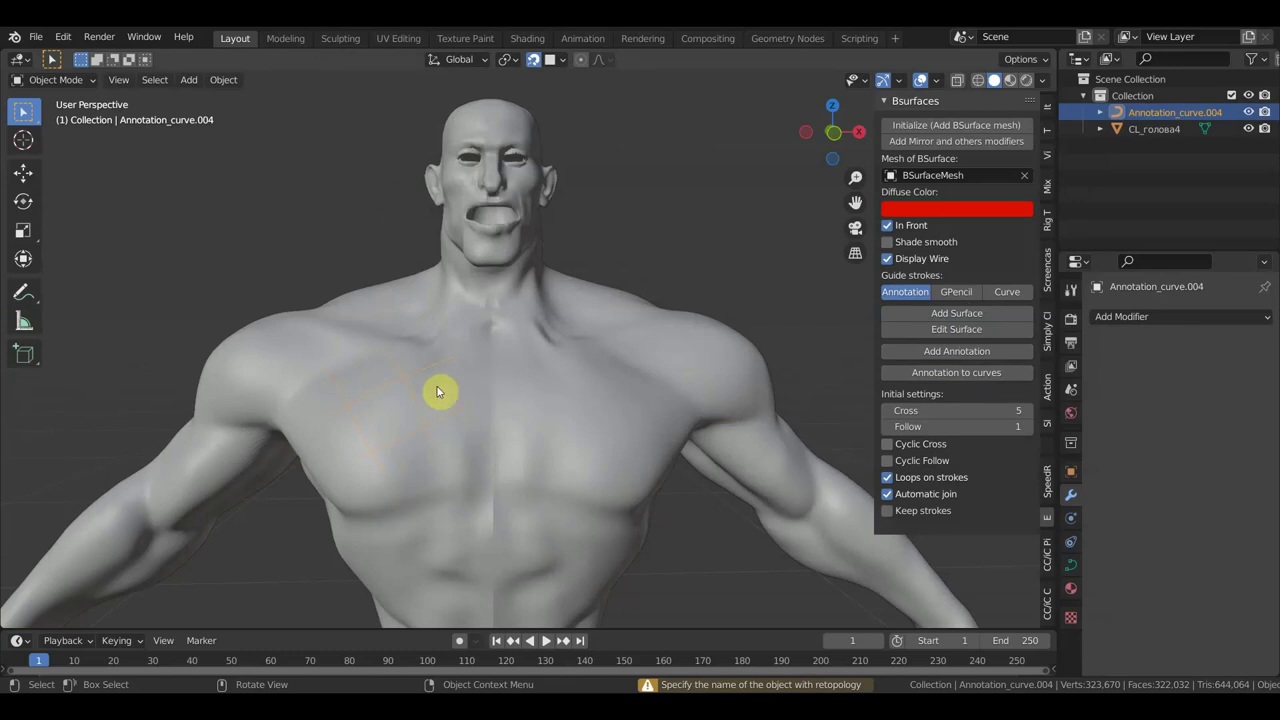
mouse_move(500, 390)
middle_mouse_down()
mouse_move(617, 398)
mouse_move(600, 437)
mouse_move(617, 428)
middle_mouse_up()
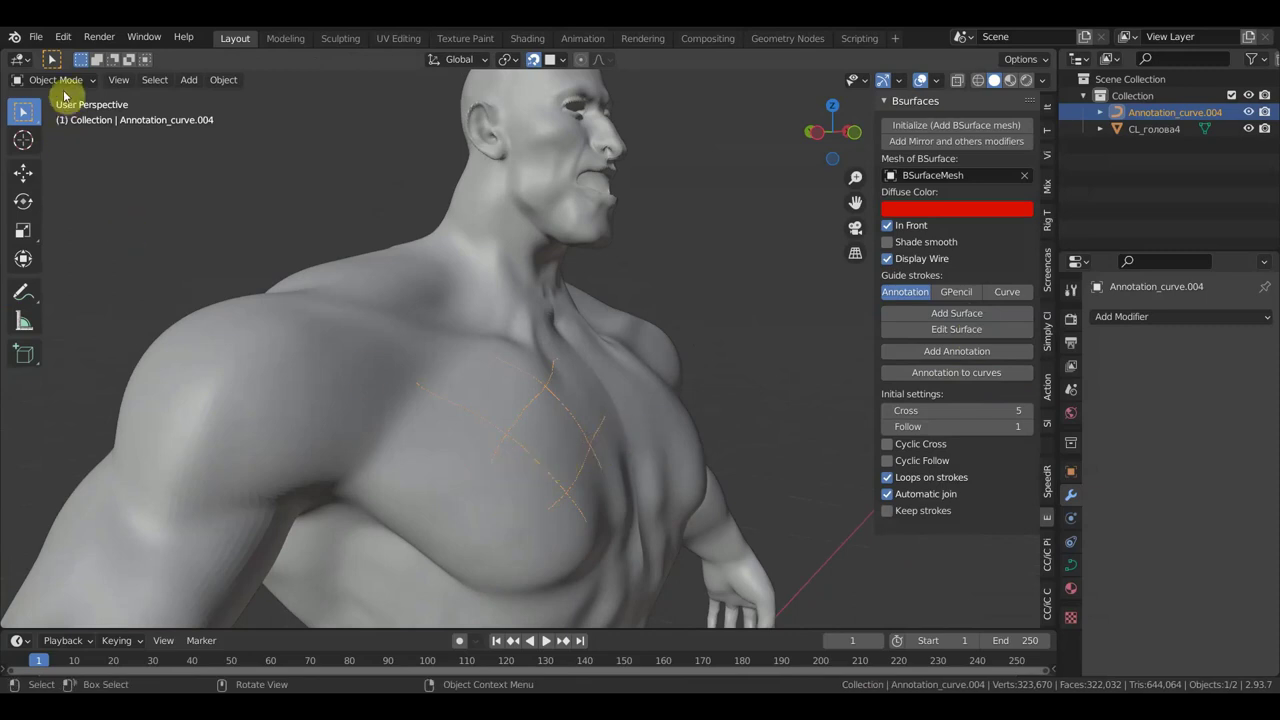
Step: Set the Annotation_curve.004 origin to its geometry and move the curves near the neck
left_click(23, 174)
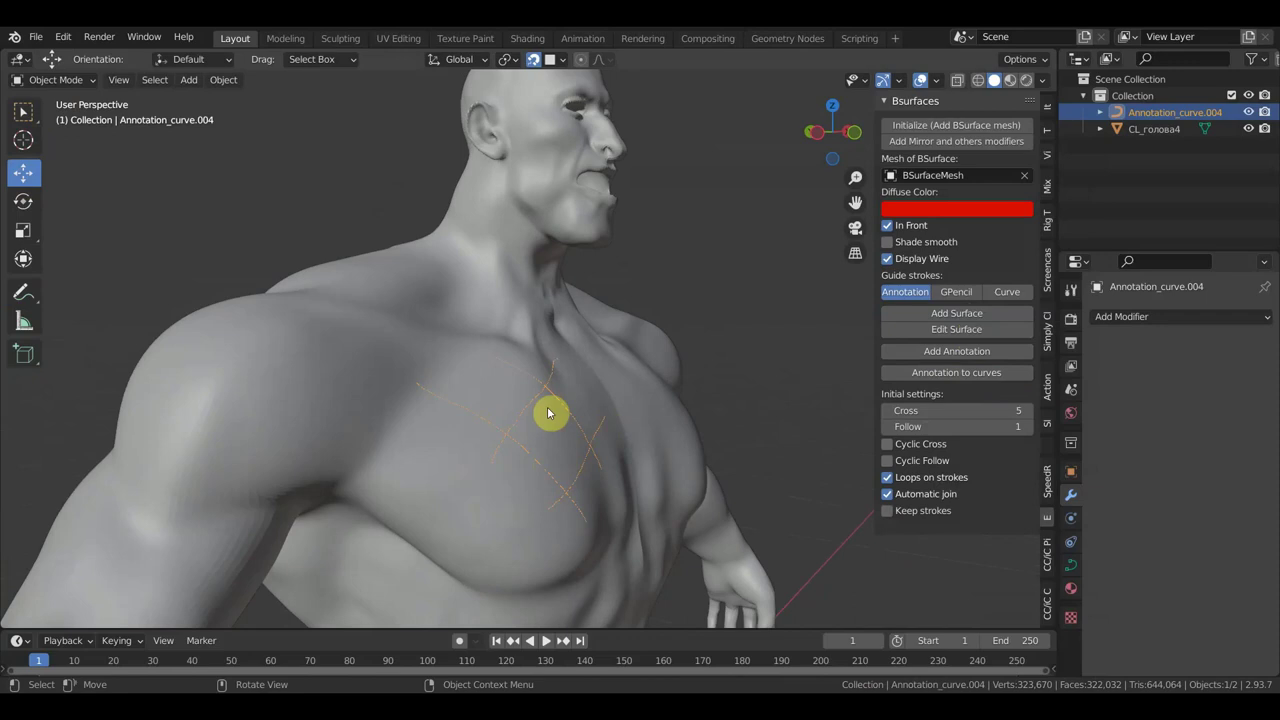
key("g")
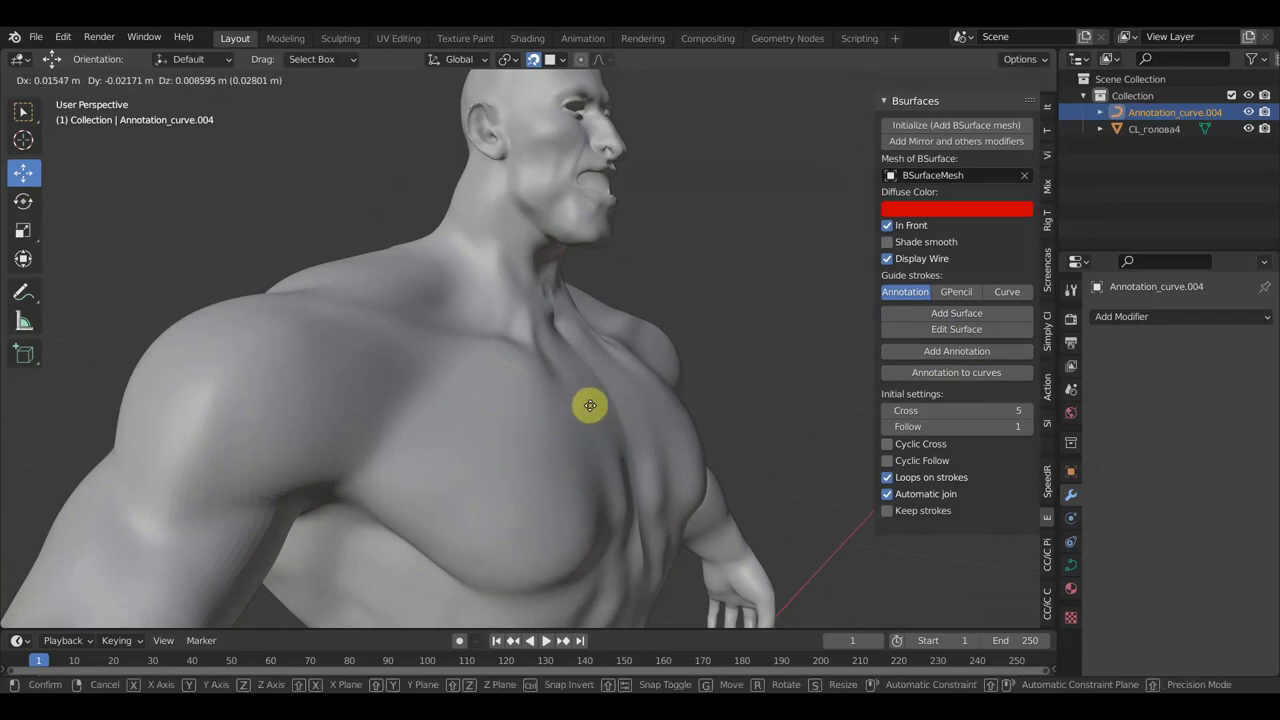
left_click(660, 387)
left_click(208, 82)
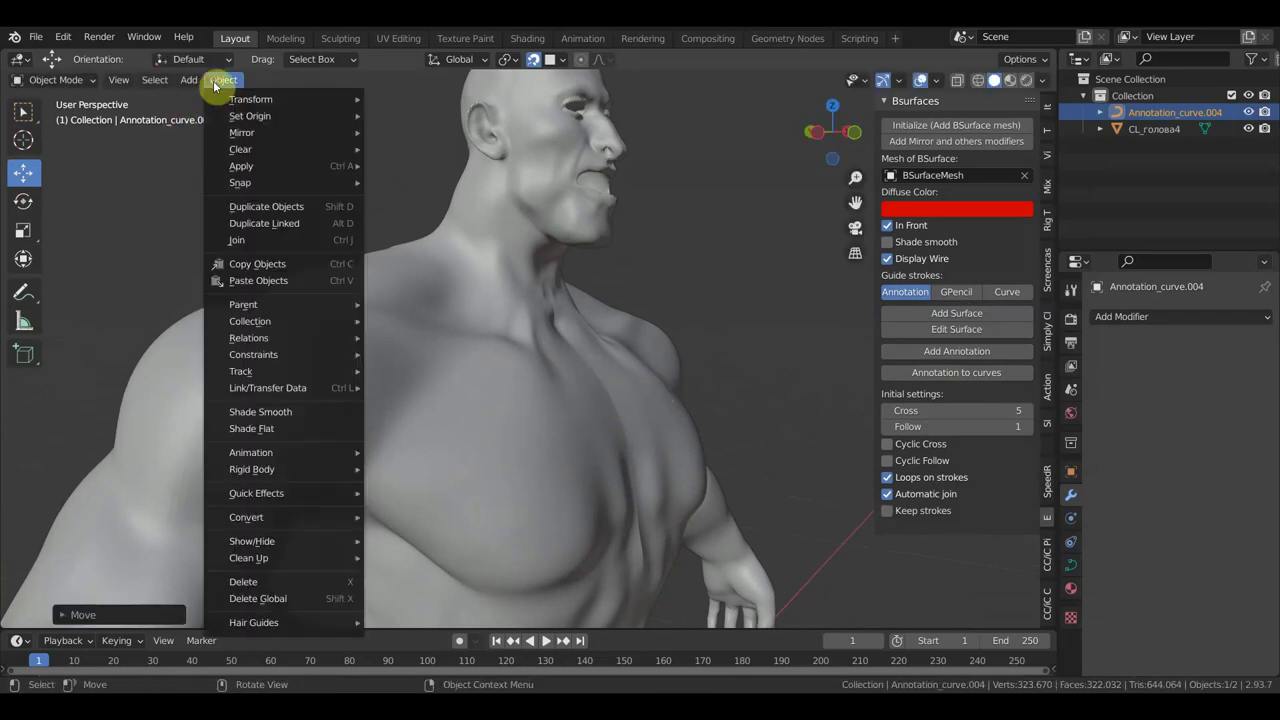
key("ctrl+z")
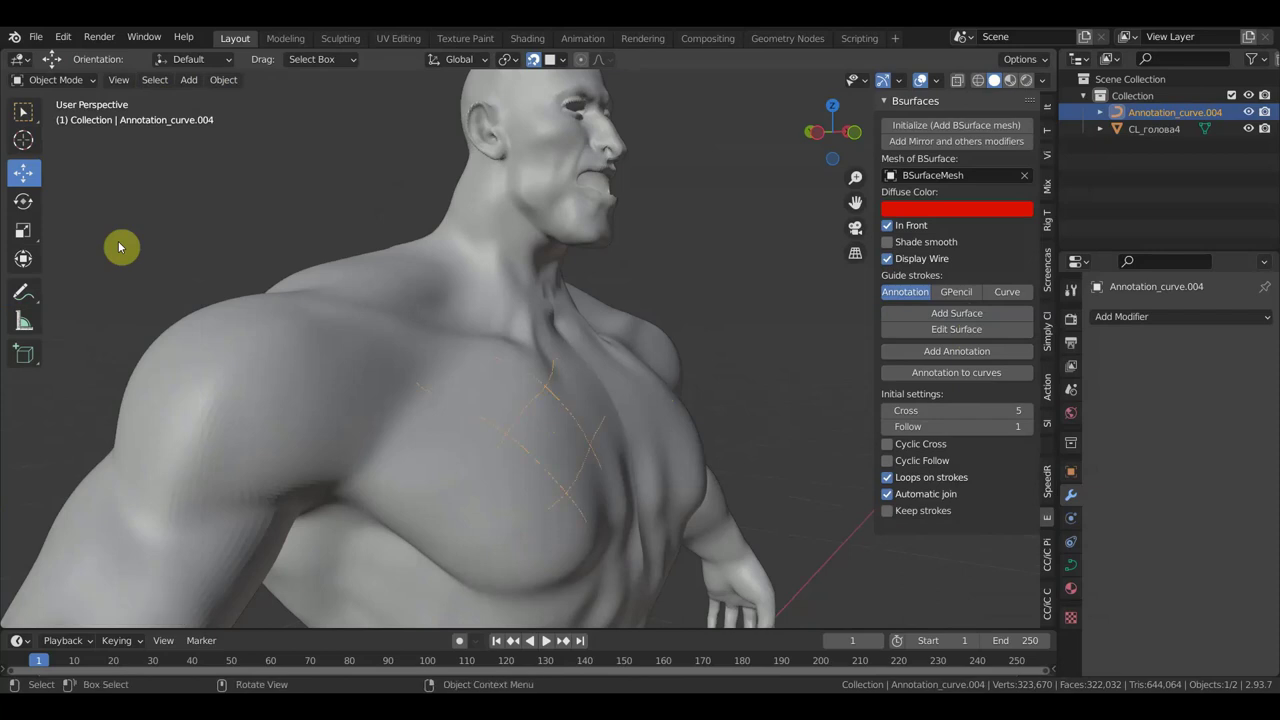
left_click(223, 80)
mouse_move(250, 116)
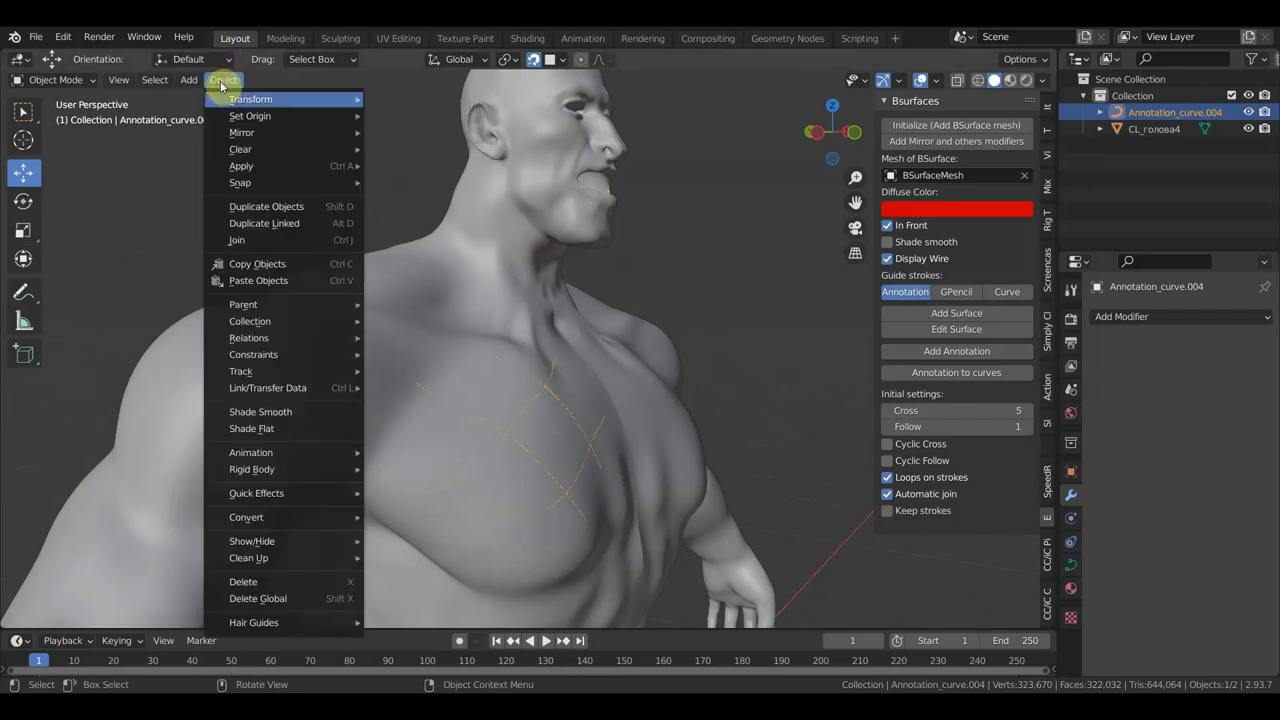
left_click(429, 133)
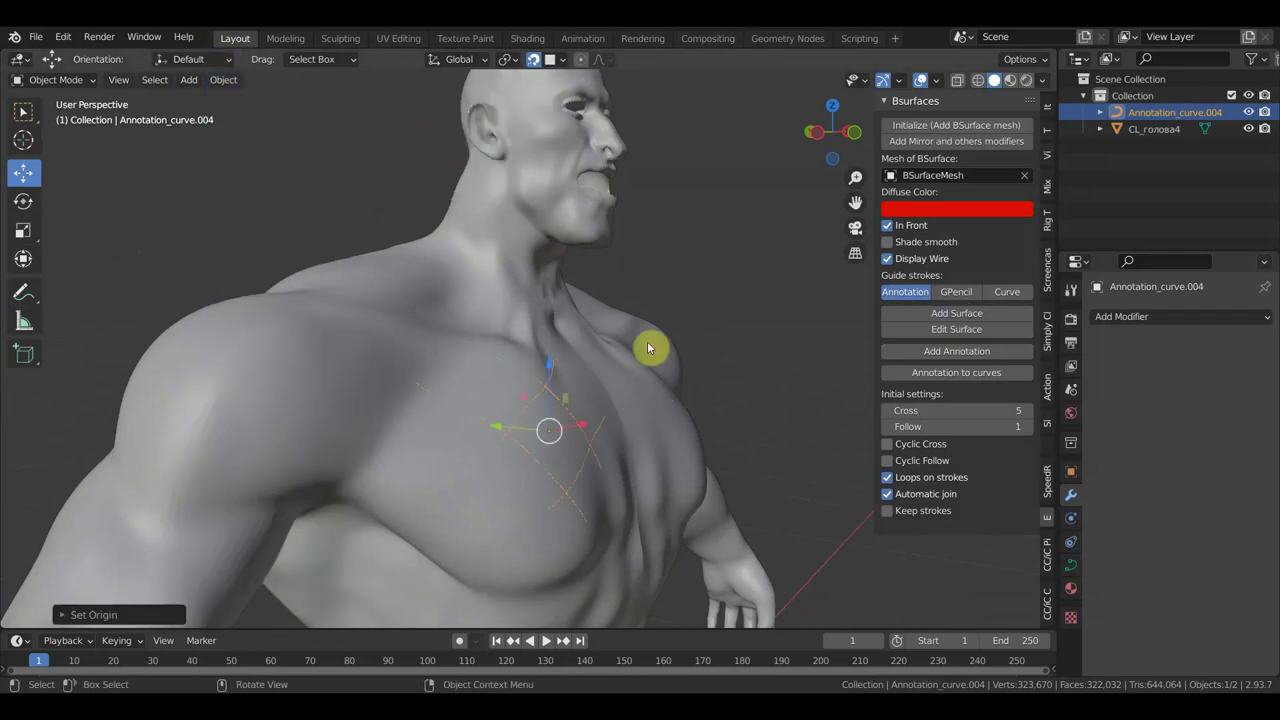
key("g")
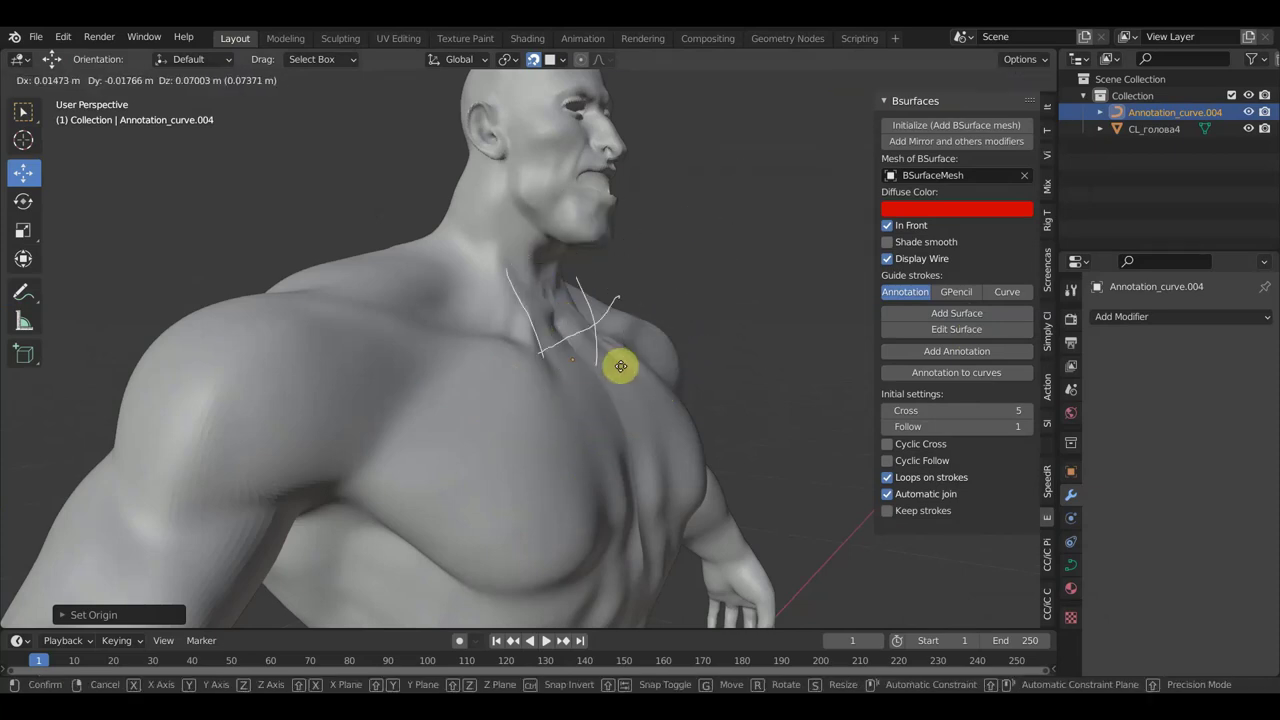
left_click(686, 320)
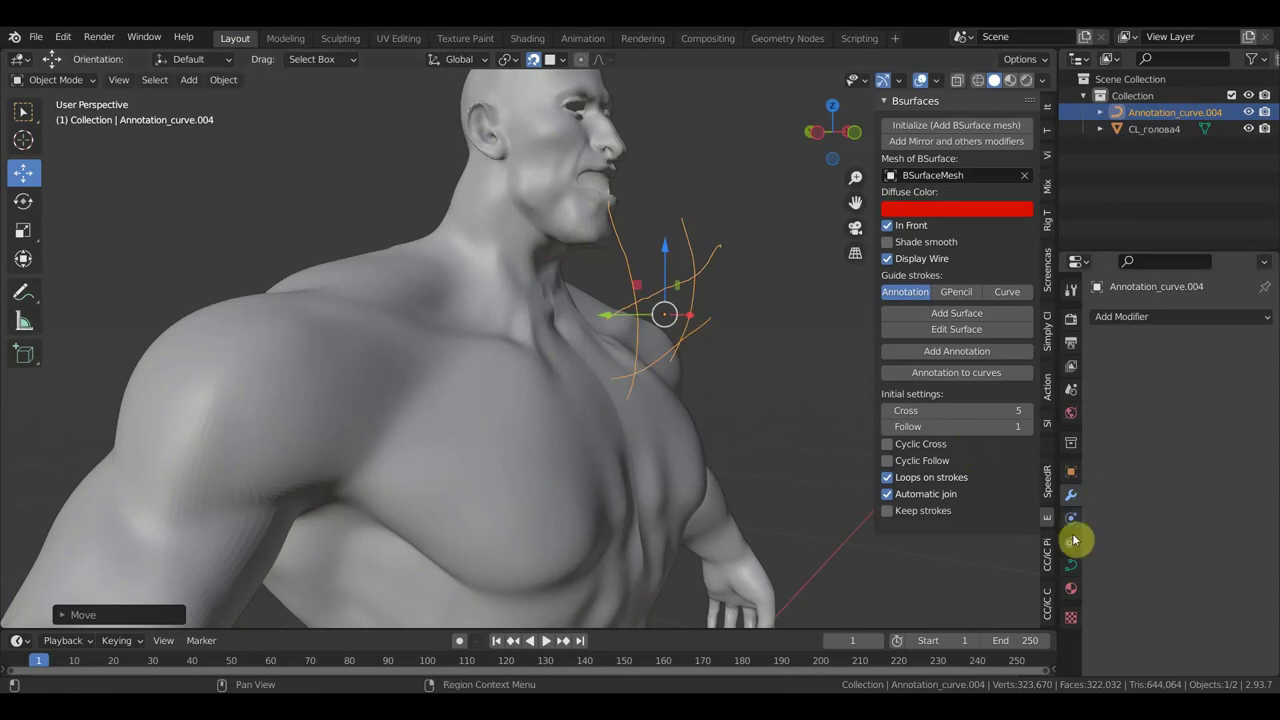
Step: Open the modifier list, orbit to the front, and delete Annotation_curve.004
left_click(1157, 318)
left_click(1157, 318)
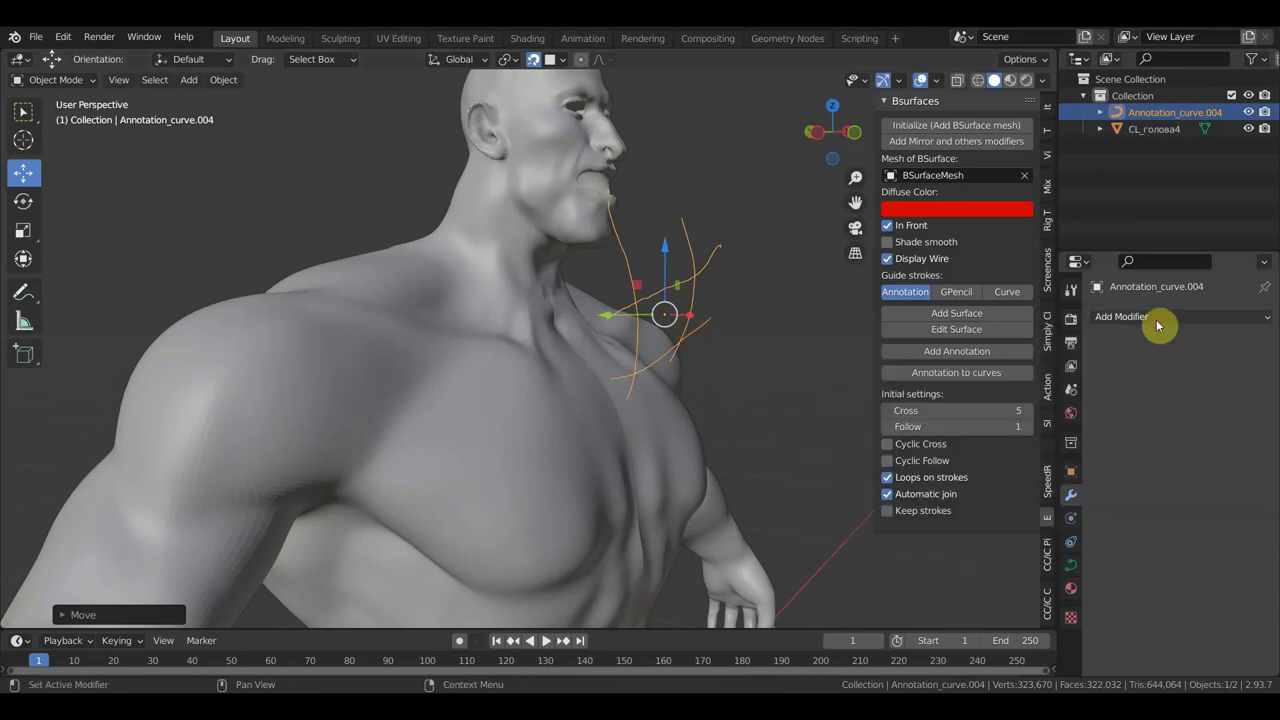
middle_click_drag(820, 494, 689, 486)
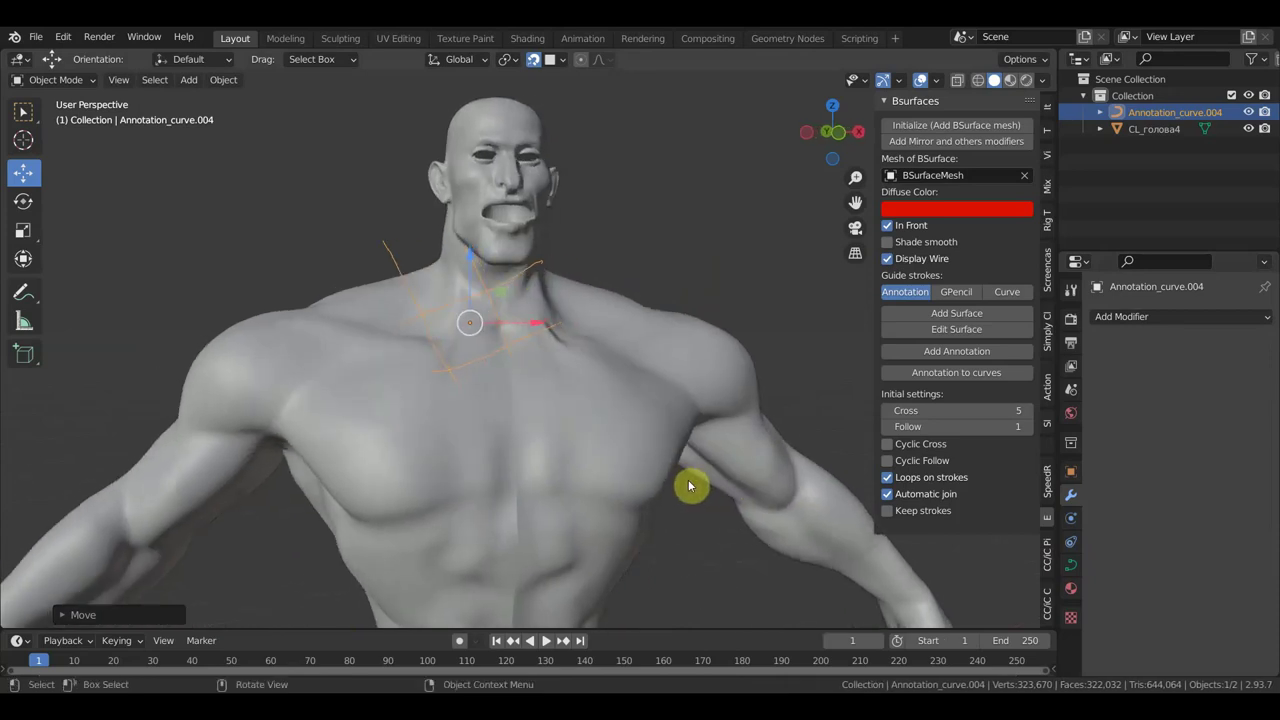
key("Delete")
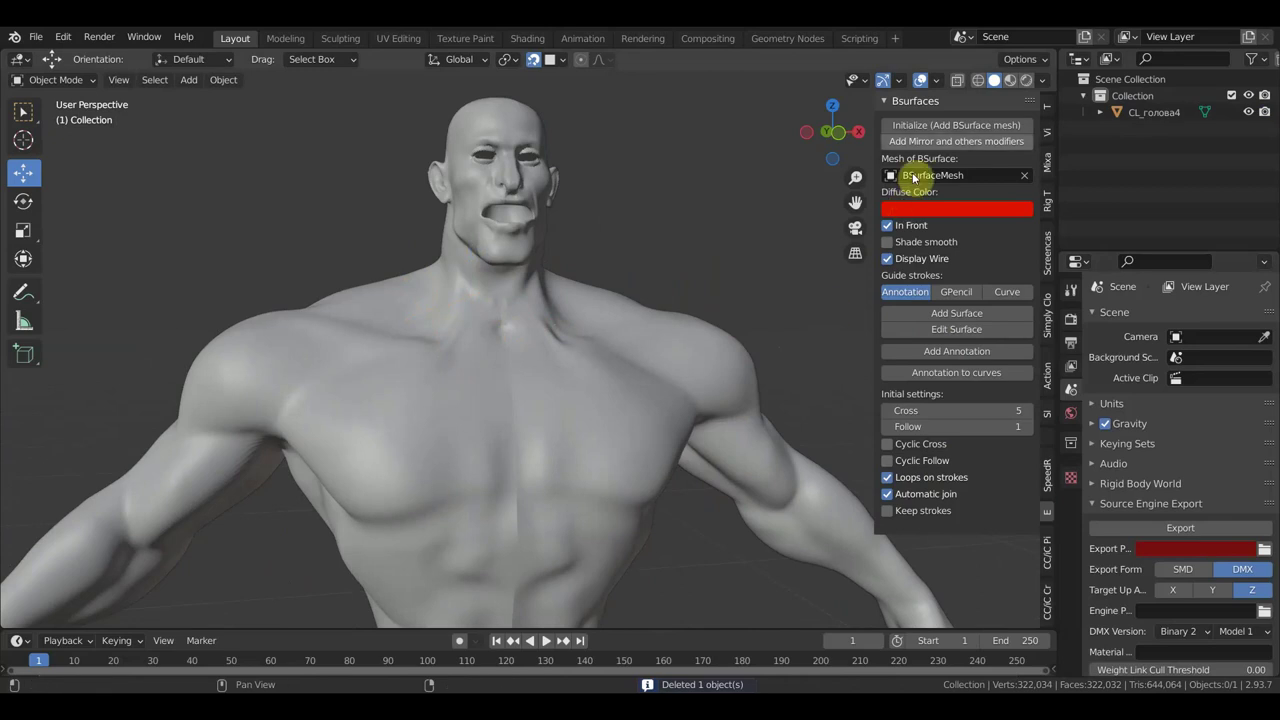
Step: Select CL_голова4 in front view, set its origin to geometry, and initialise BSurfaces
left_click(604, 372)
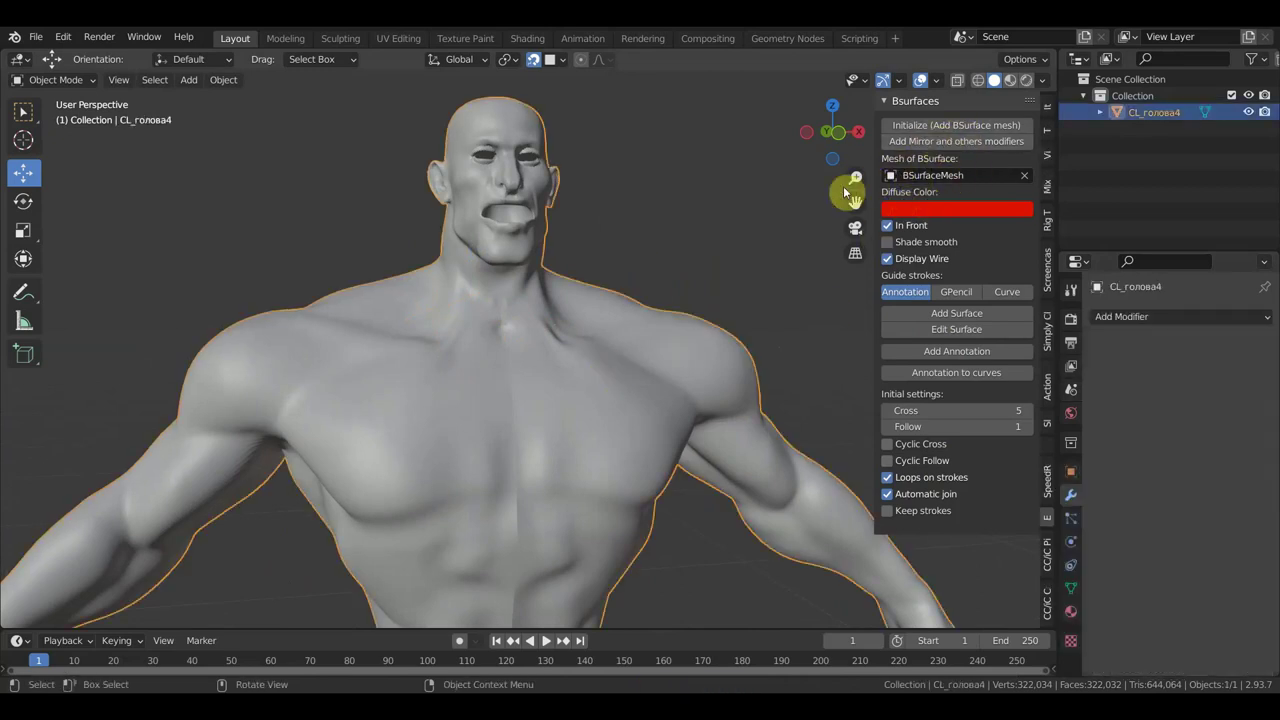
key("KP_1")
left_click(223, 79)
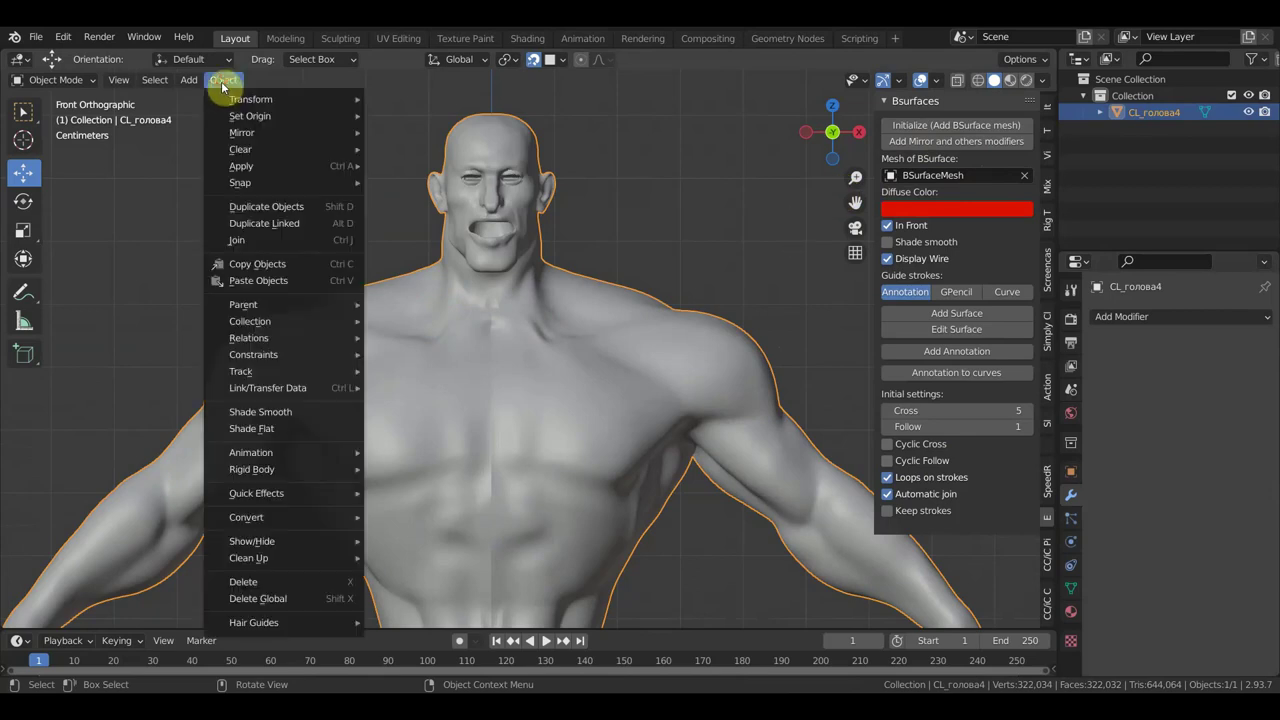
left_click(422, 131)
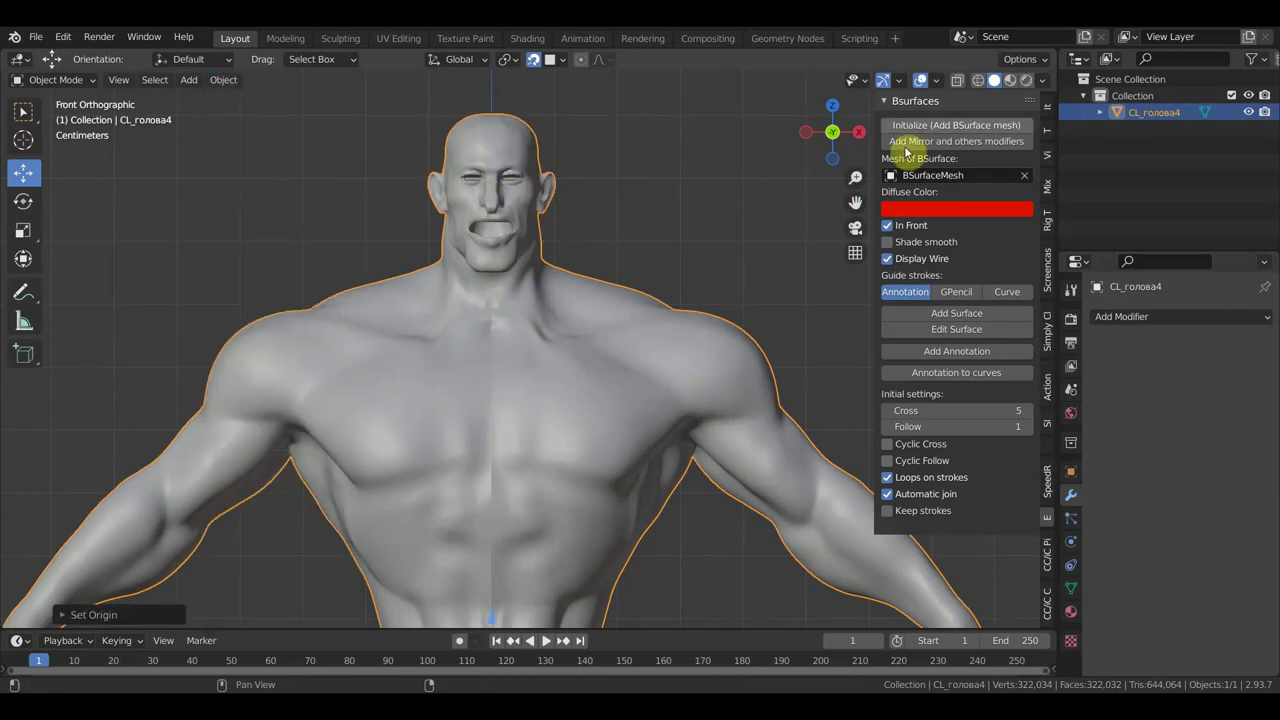
left_click(960, 126)
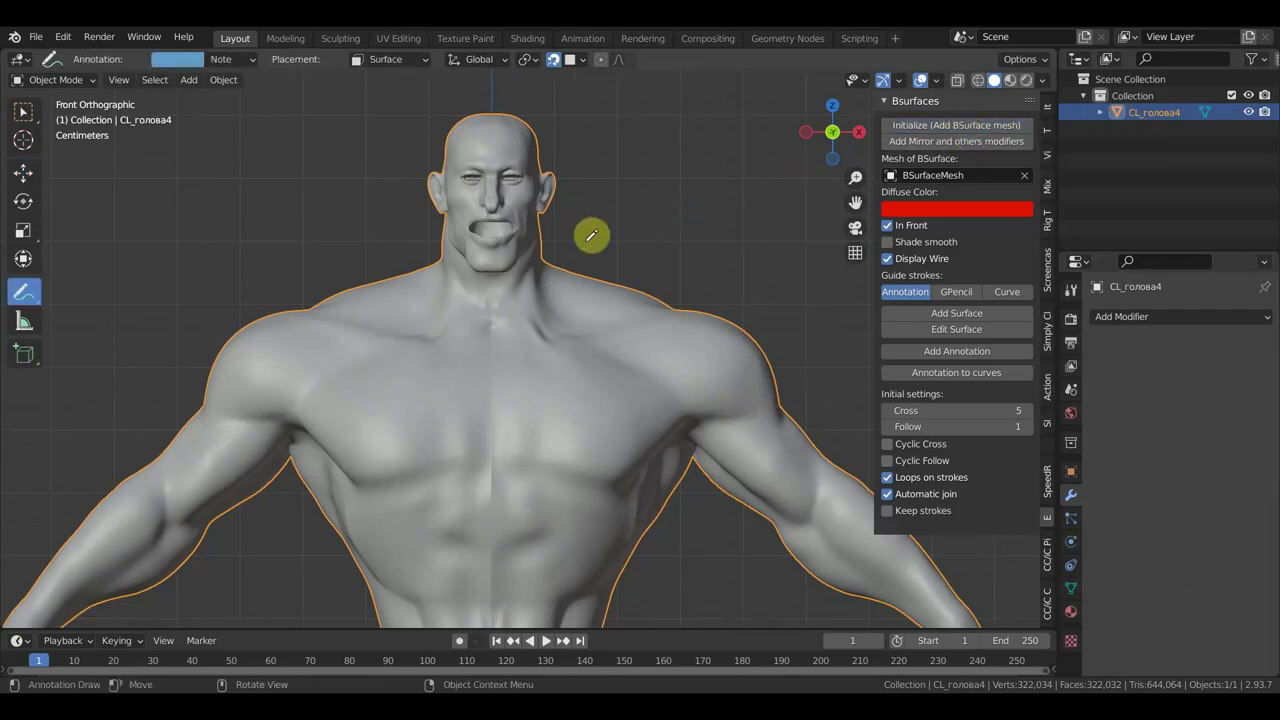
scroll(517, 208, "up", 4)
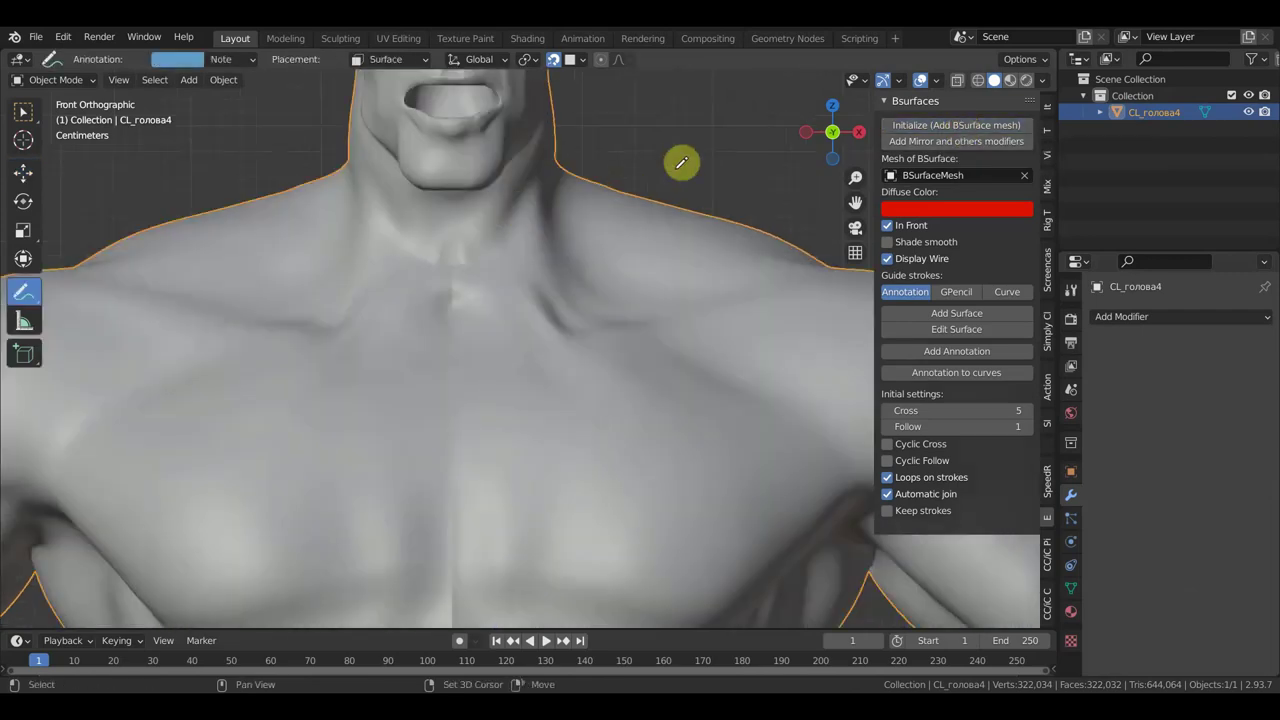
Step: Zoom onto the face, draw loop strokes around the mouth, and try Add Surface
middle_click_drag(589, 229, 594, 366, "shift")
scroll(600, 537, "up", 2)
scroll(477, 380, "up", 3)
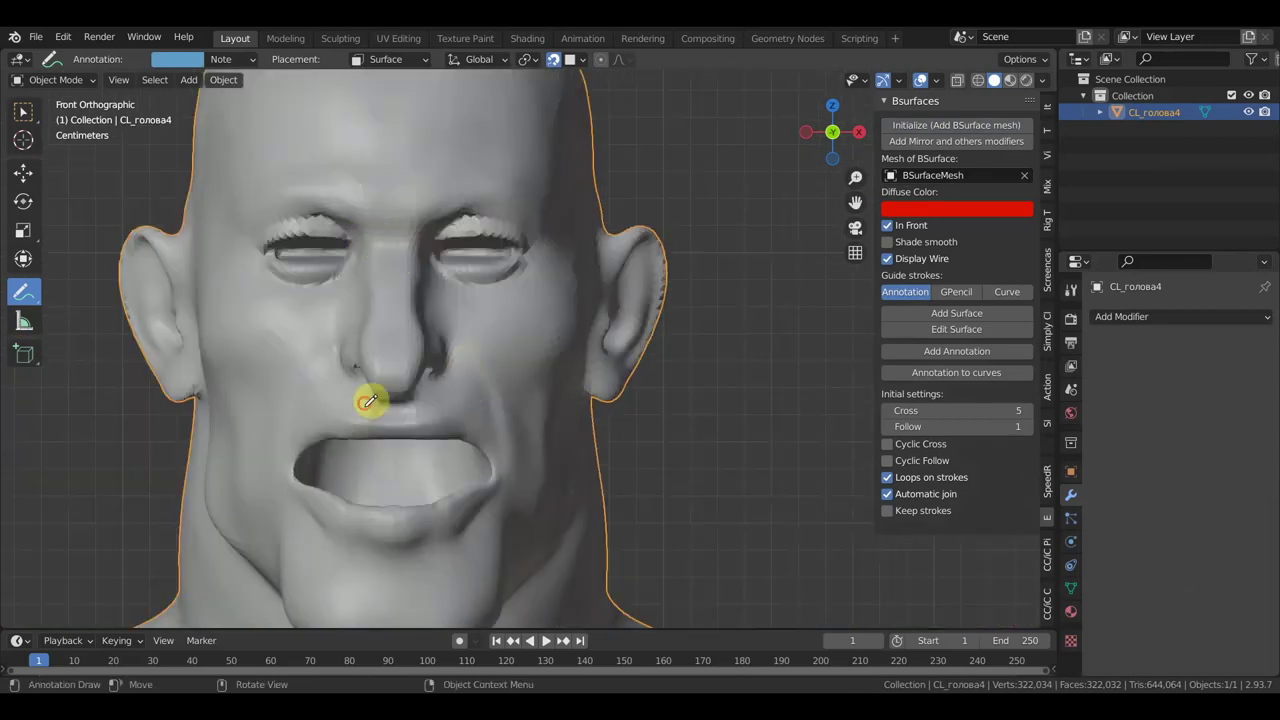
left_click_drag(305, 412, 276, 467)
mouse_move(337, 561)
left_mouse_down()
mouse_move(451, 551)
mouse_move(523, 474)
mouse_move(491, 423)
mouse_move(401, 402)
left_mouse_up()
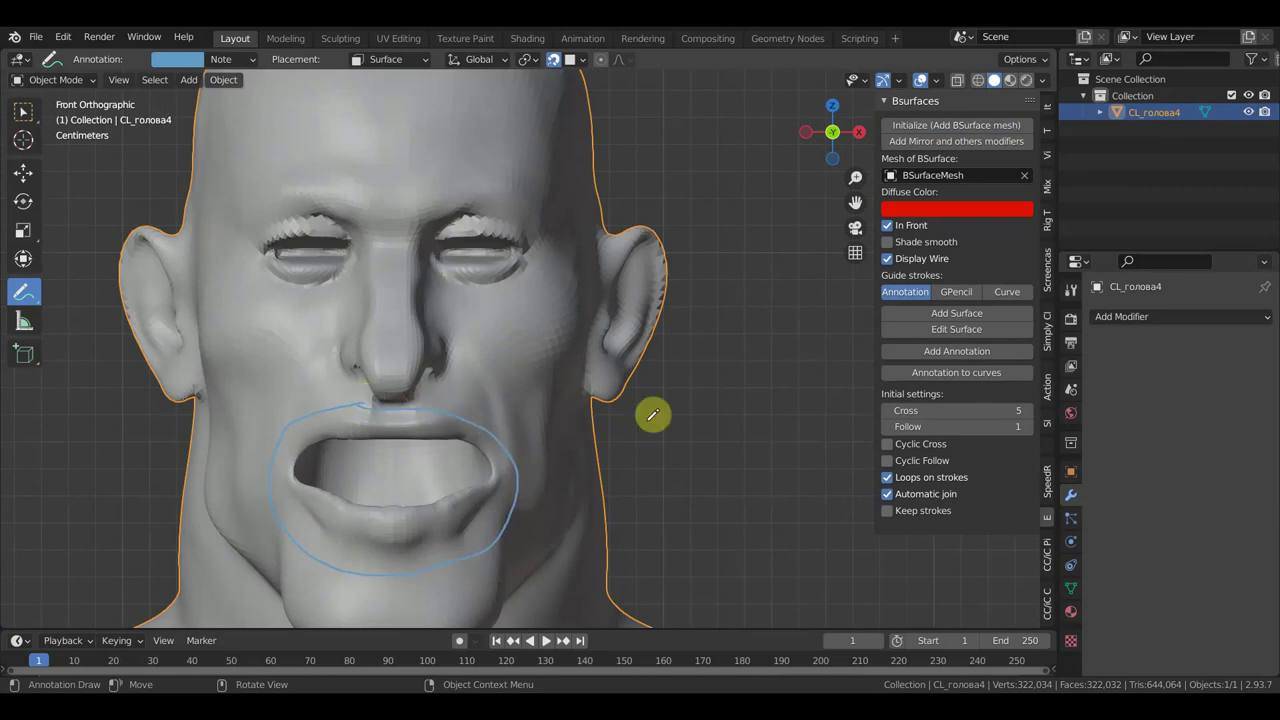
left_click(973, 314)
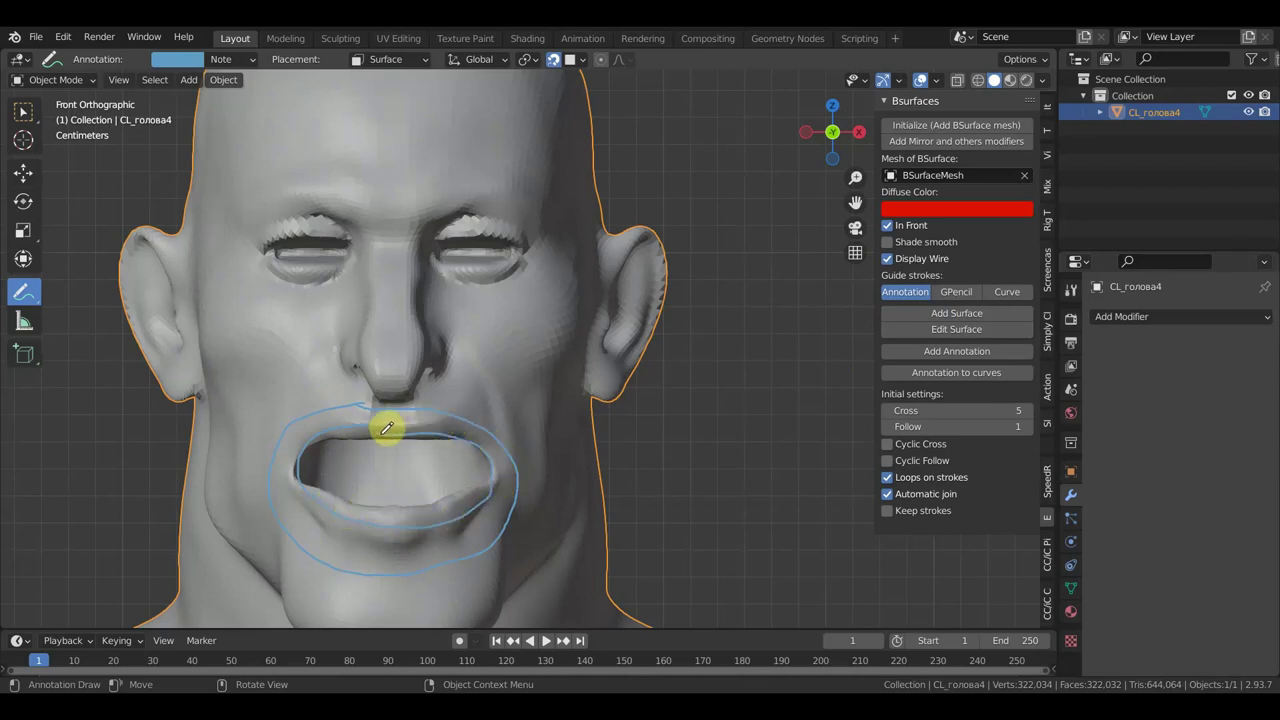
Step: Add crossing strokes over the lips and mouth corners, then try Add Surface again
mouse_move(343, 398)
left_mouse_down()
mouse_move(357, 443)
mouse_move(309, 429)
mouse_move(289, 449)
mouse_move(305, 470)
left_mouse_up()
left_click_drag(277, 540, 349, 486)
left_click_drag(328, 588, 366, 491)
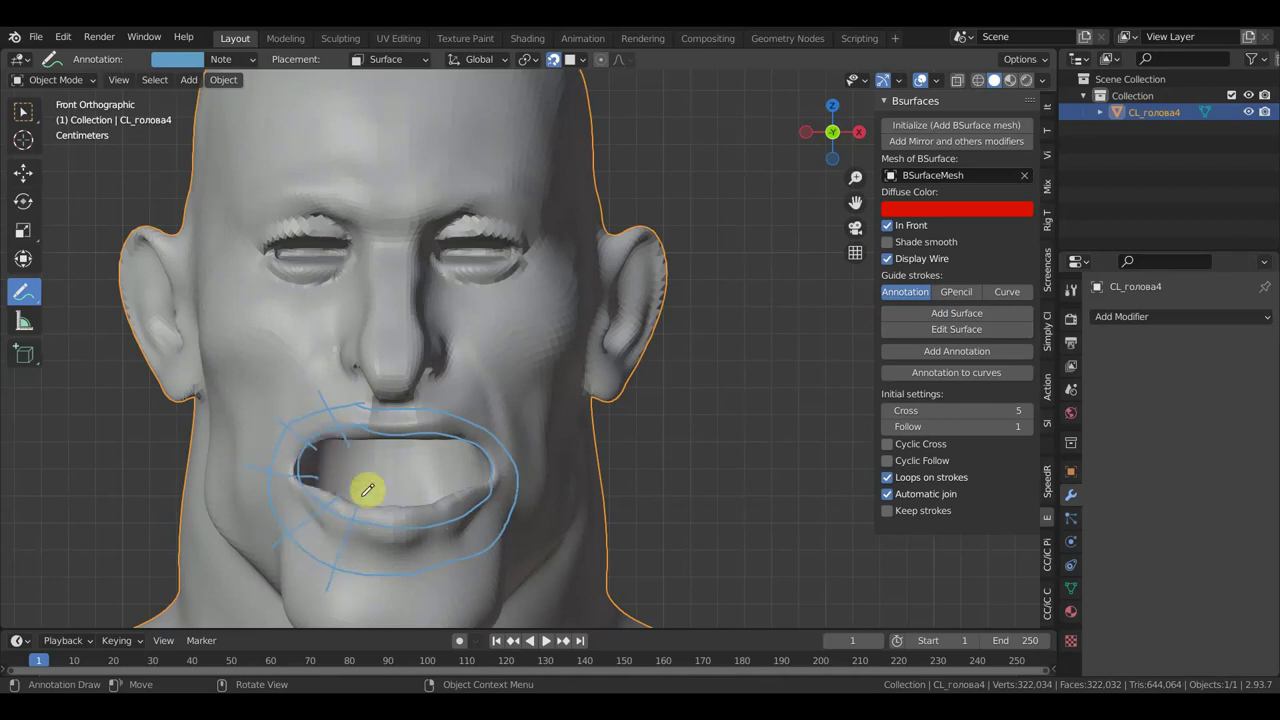
mouse_move(502, 555)
left_mouse_down()
mouse_move(462, 506)
mouse_move(490, 472)
left_mouse_up()
left_click_drag(519, 427, 474, 440)
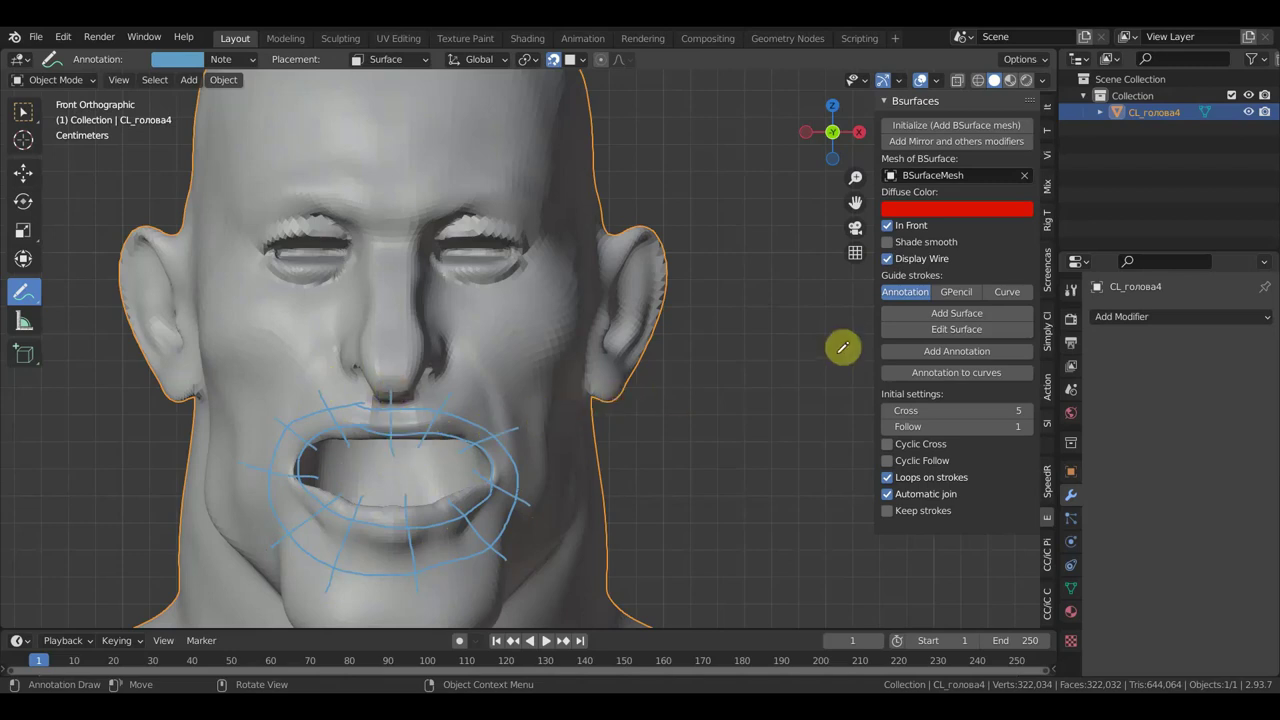
left_click(957, 316)
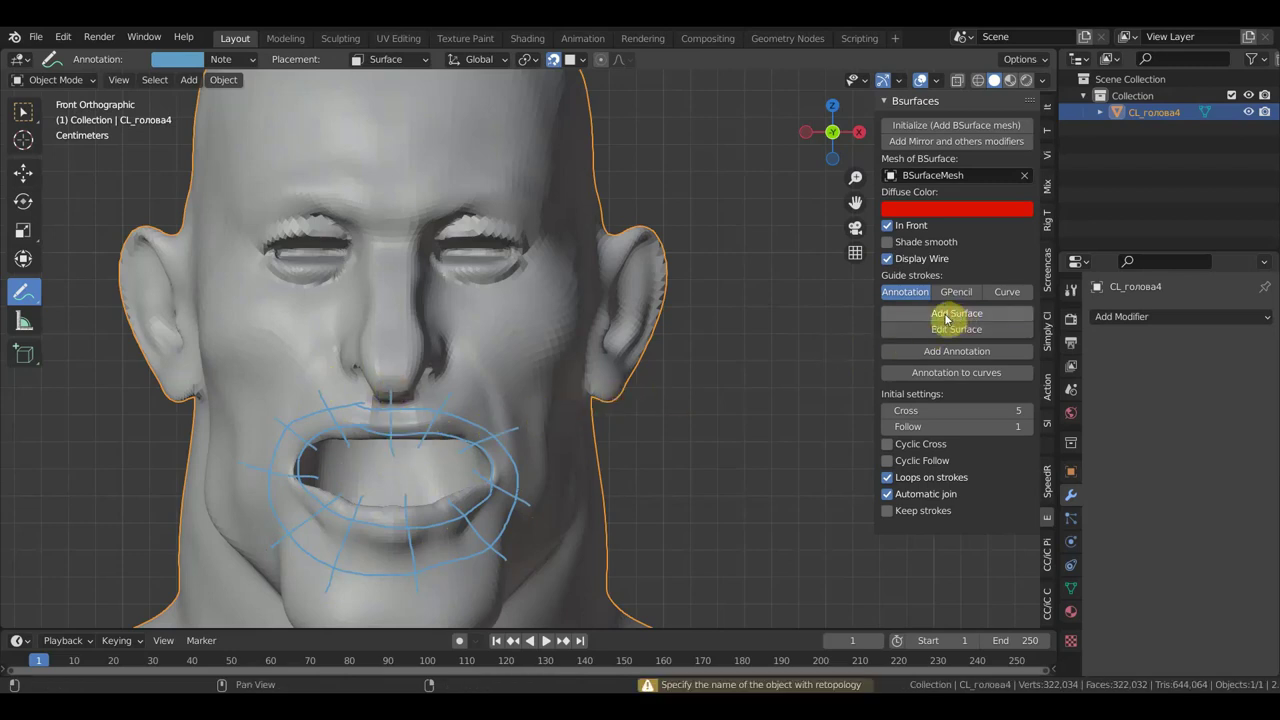
Step: Convert the mouth annotation strokes into a curve object, then delete that curve
left_click(960, 376)
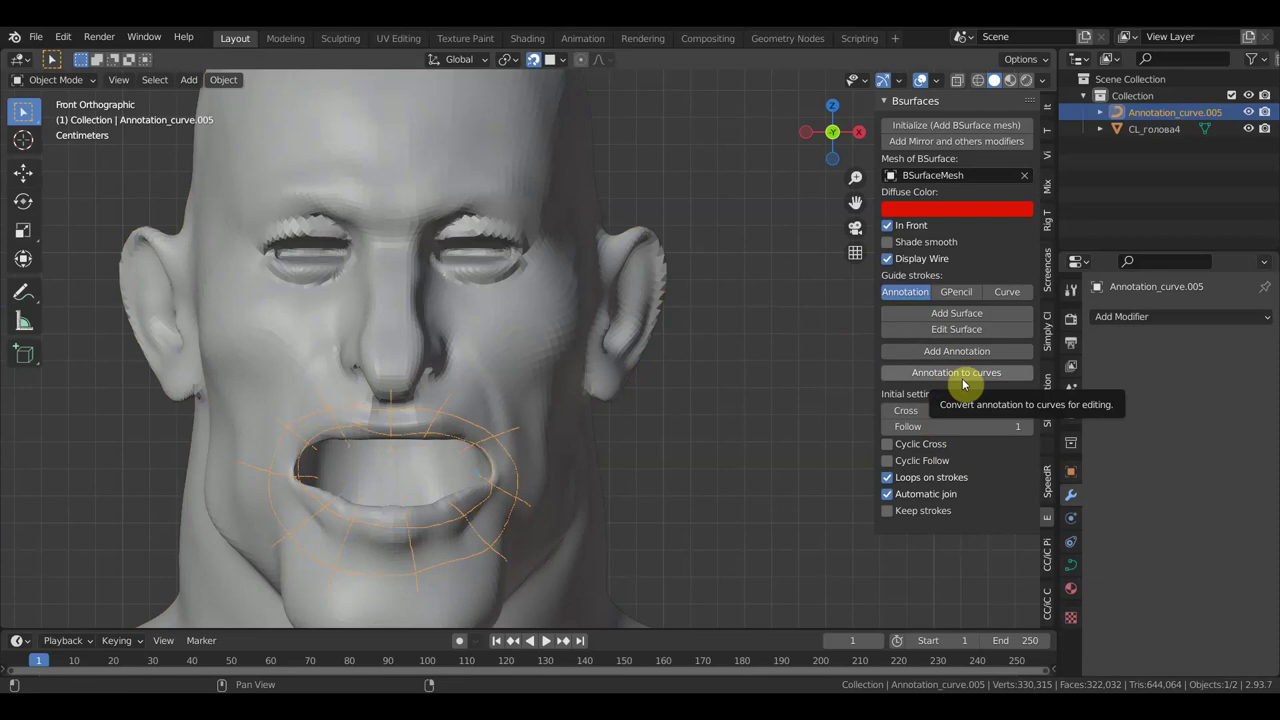
key("Delete")
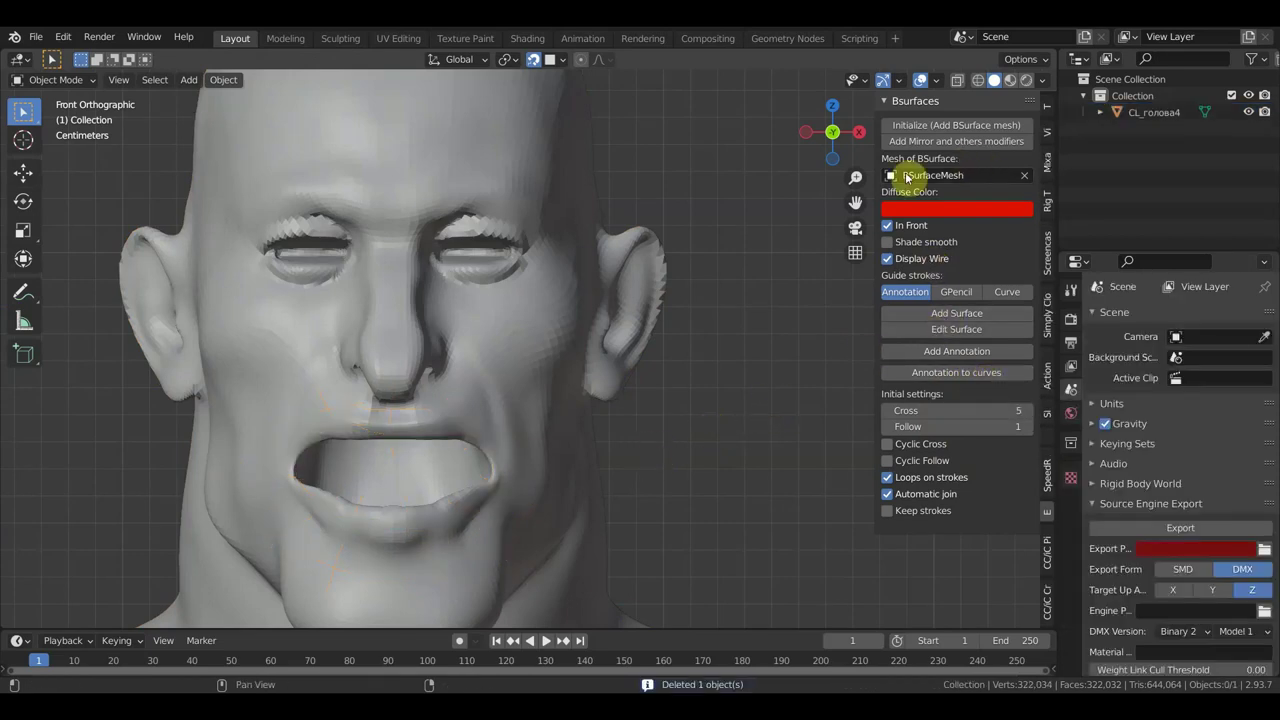
scroll(335, 275, "down", 2)
scroll(263, 294, "down", 1)
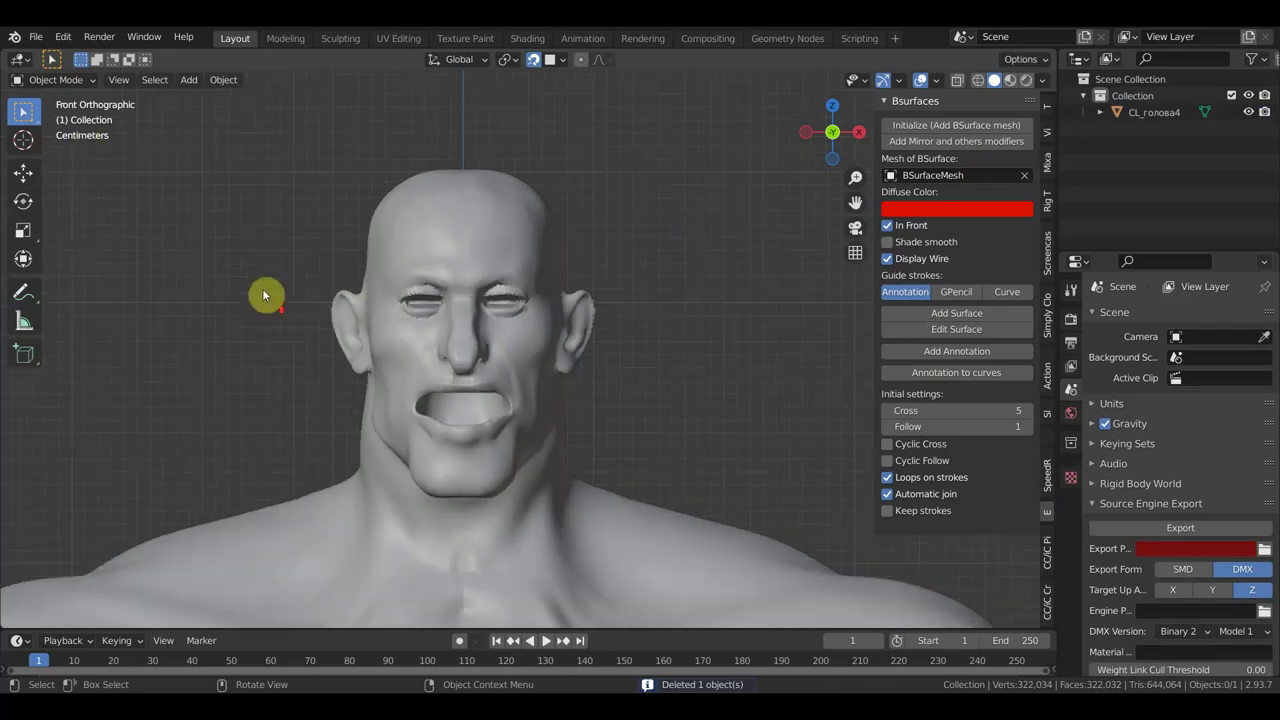
scroll(401, 355, "down", 2)
Step: Delete the CL_голова4 body mesh, leaving the collection empty
left_click(493, 322)
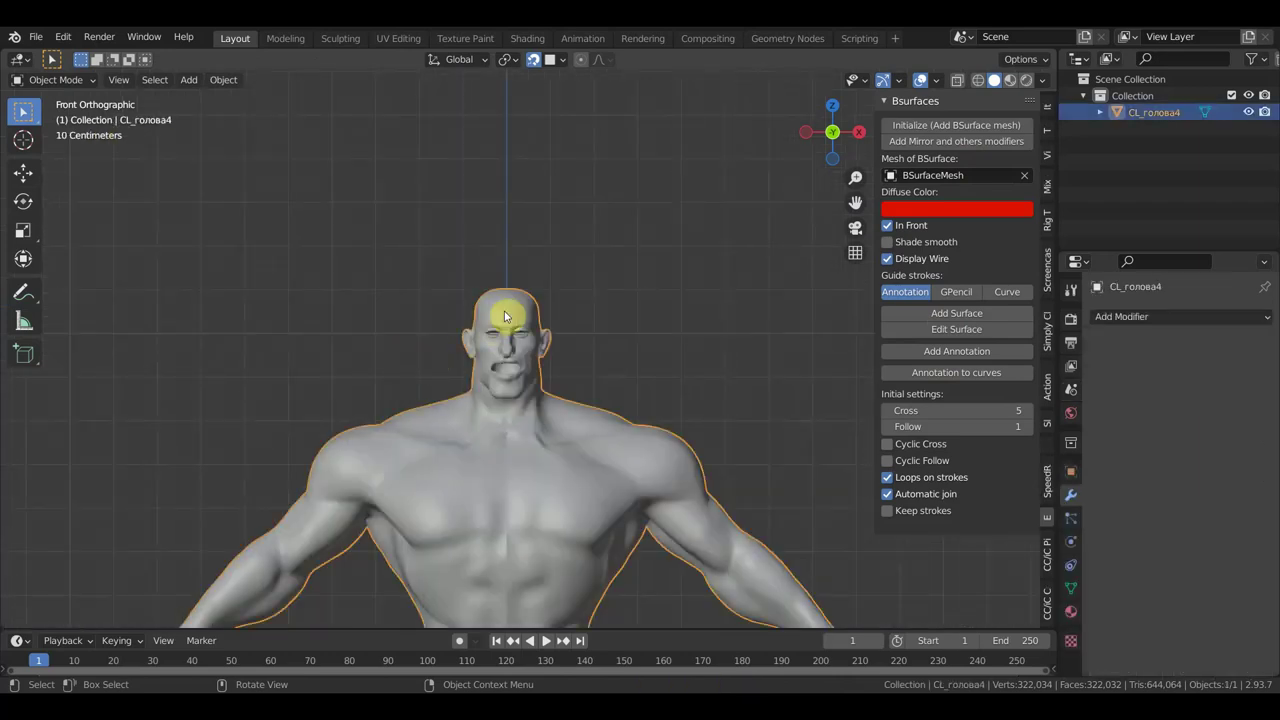
key("Delete")
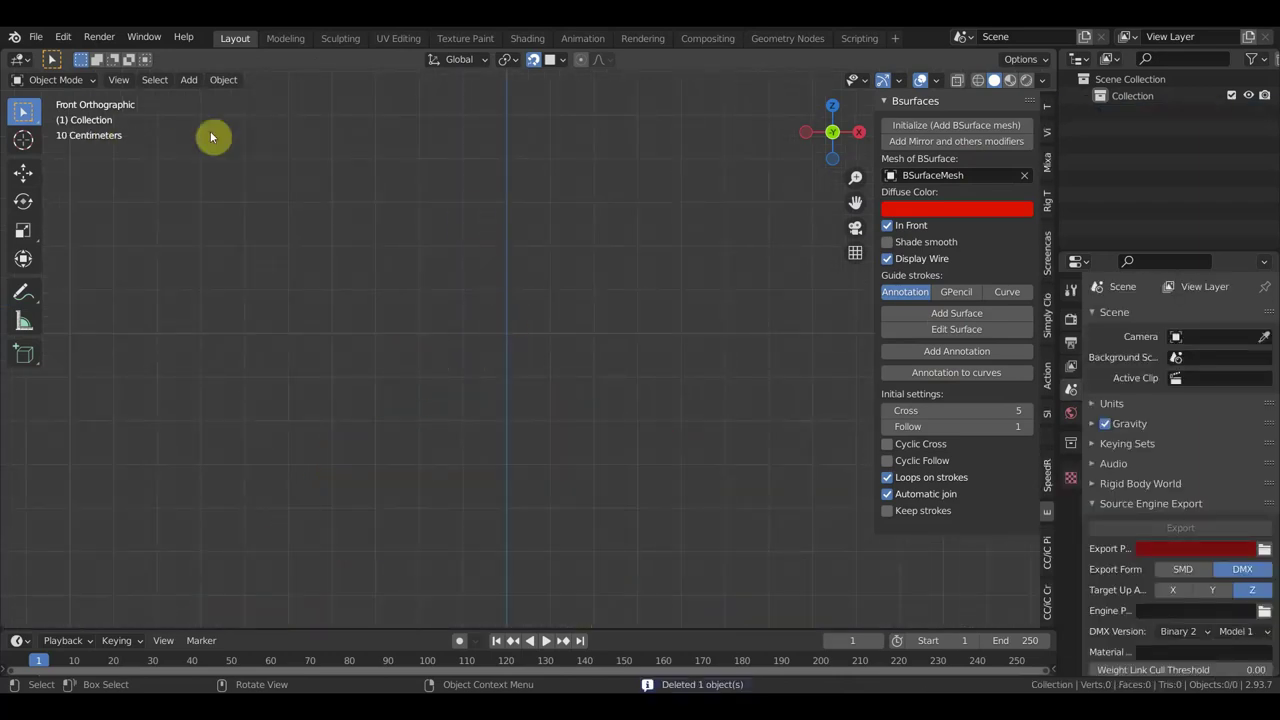
left_click(36, 37)
mouse_move(63, 261)
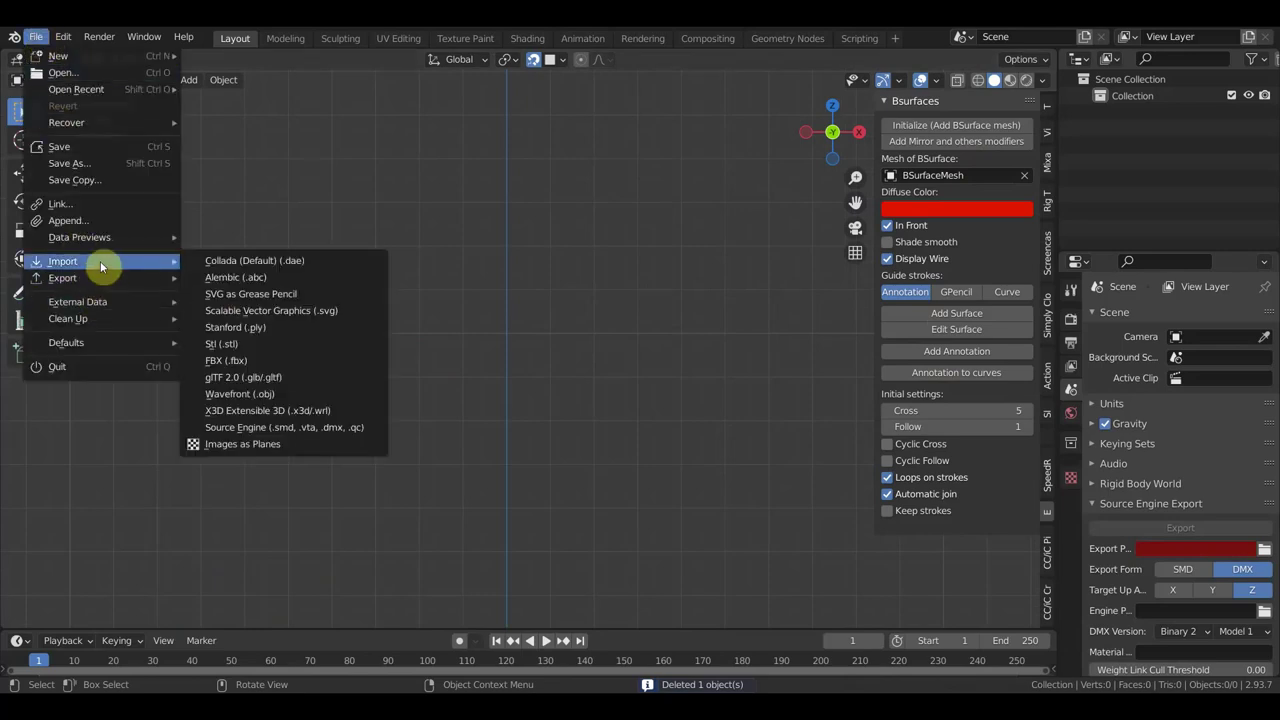
Step: Import CL_голова4.OBJ from the Desktop as a Wavefront OBJ, creating CL_голова4.001
left_click(272, 394)
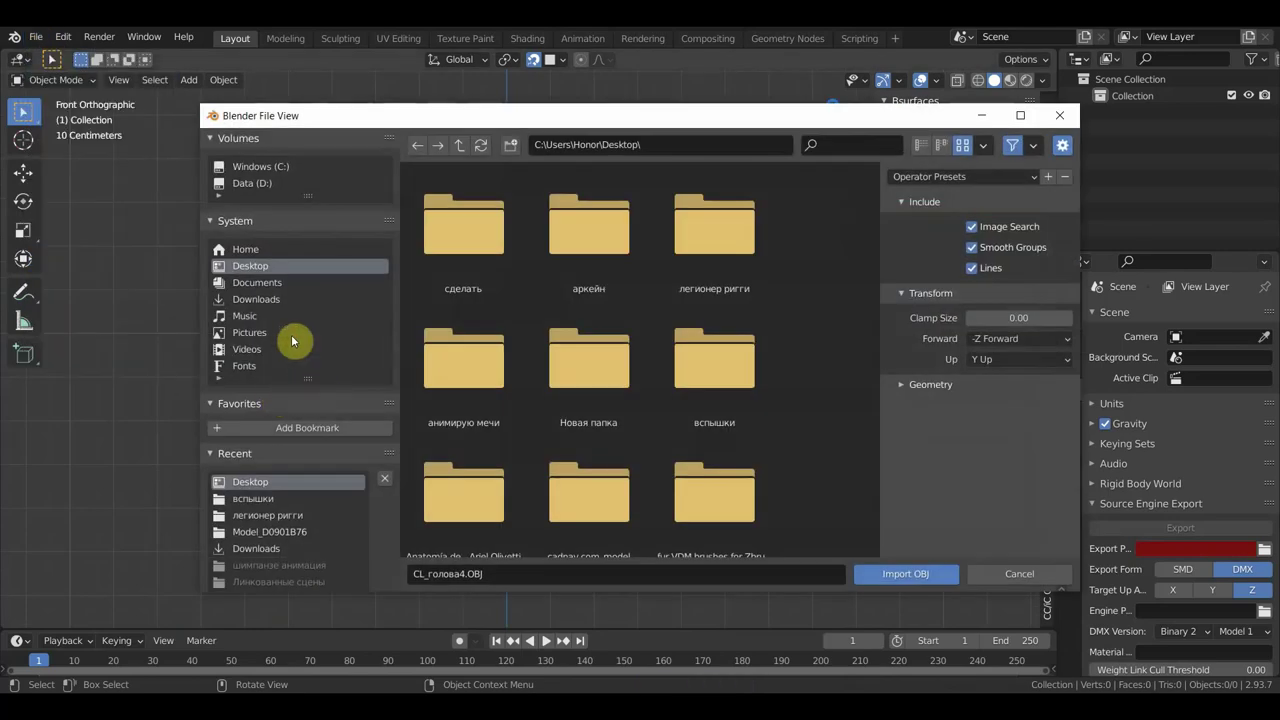
scroll(666, 460, "down", 5)
left_click(487, 507)
left_click(900, 578)
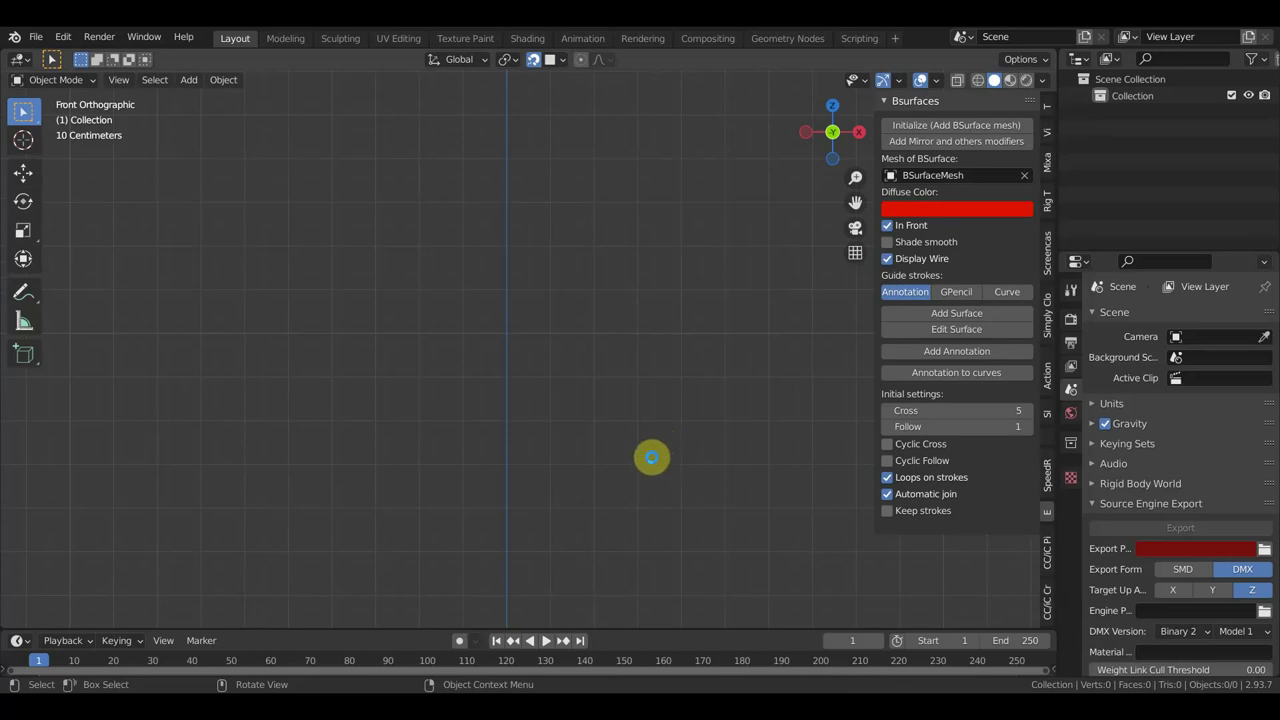
scroll(654, 460, "down", 2)
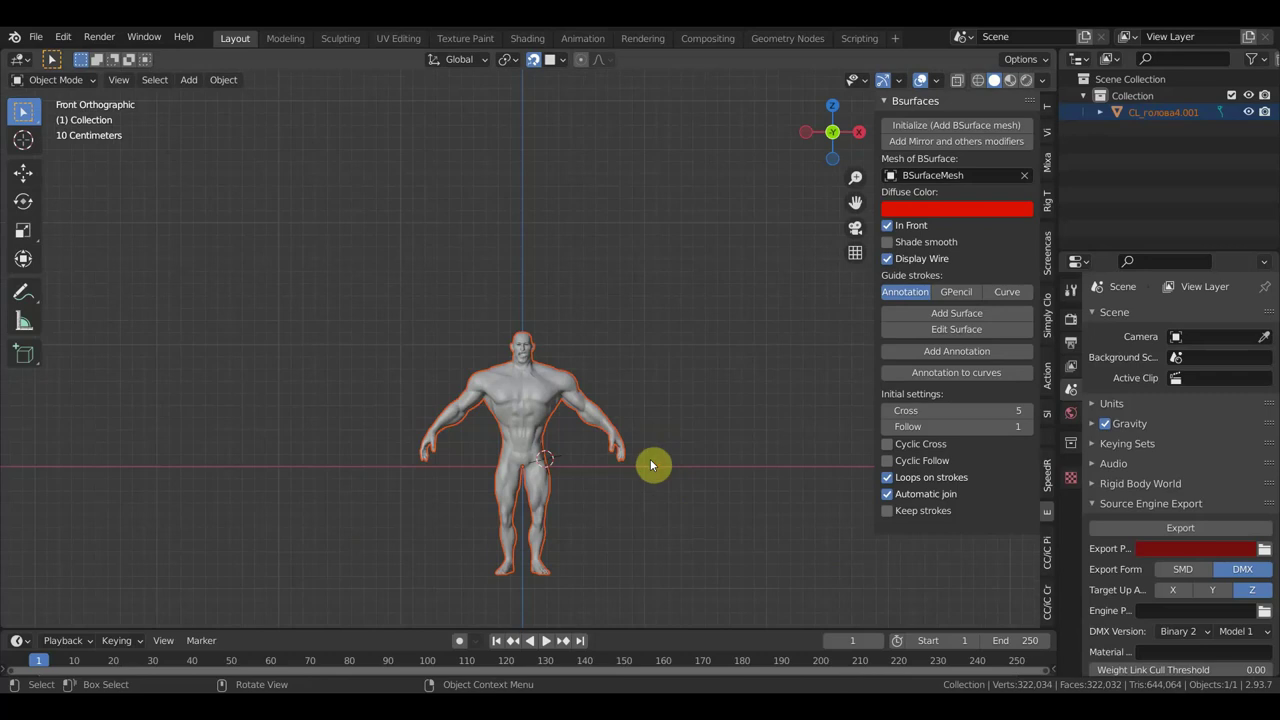
Step: Scale the imported body down and centre it in the view
key("s")
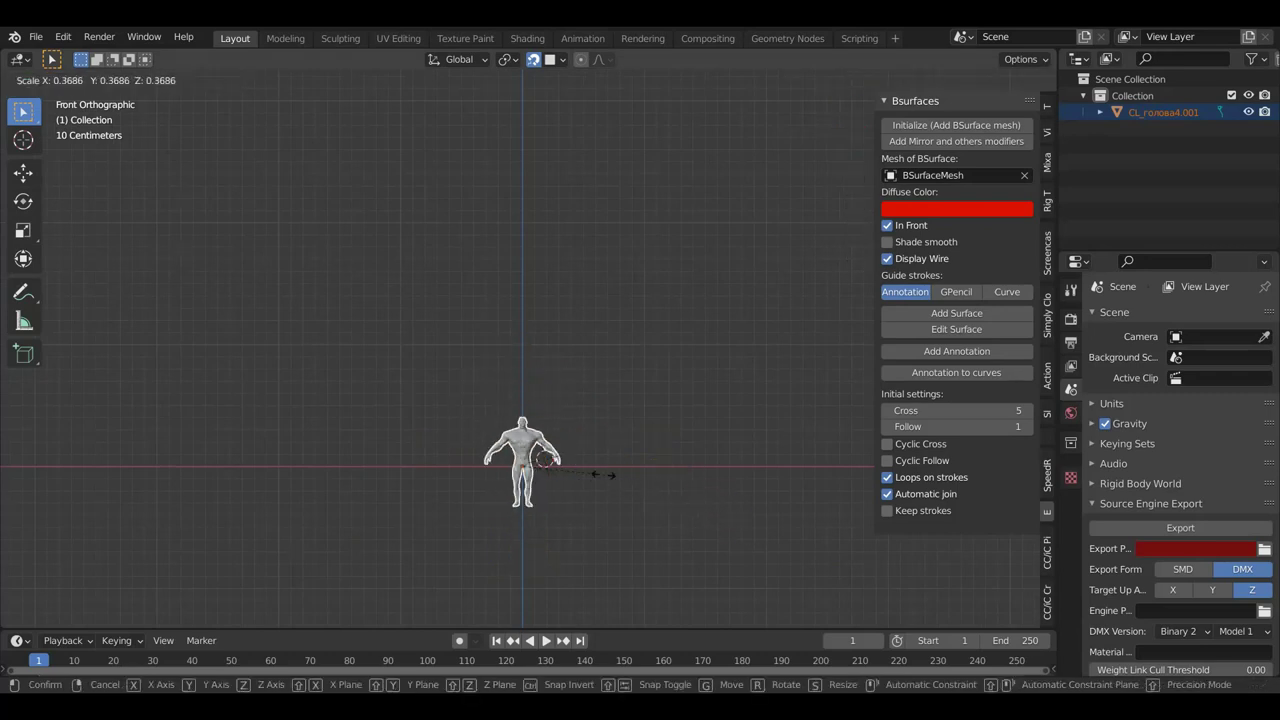
left_click(544, 459)
scroll(551, 491, "up", 3)
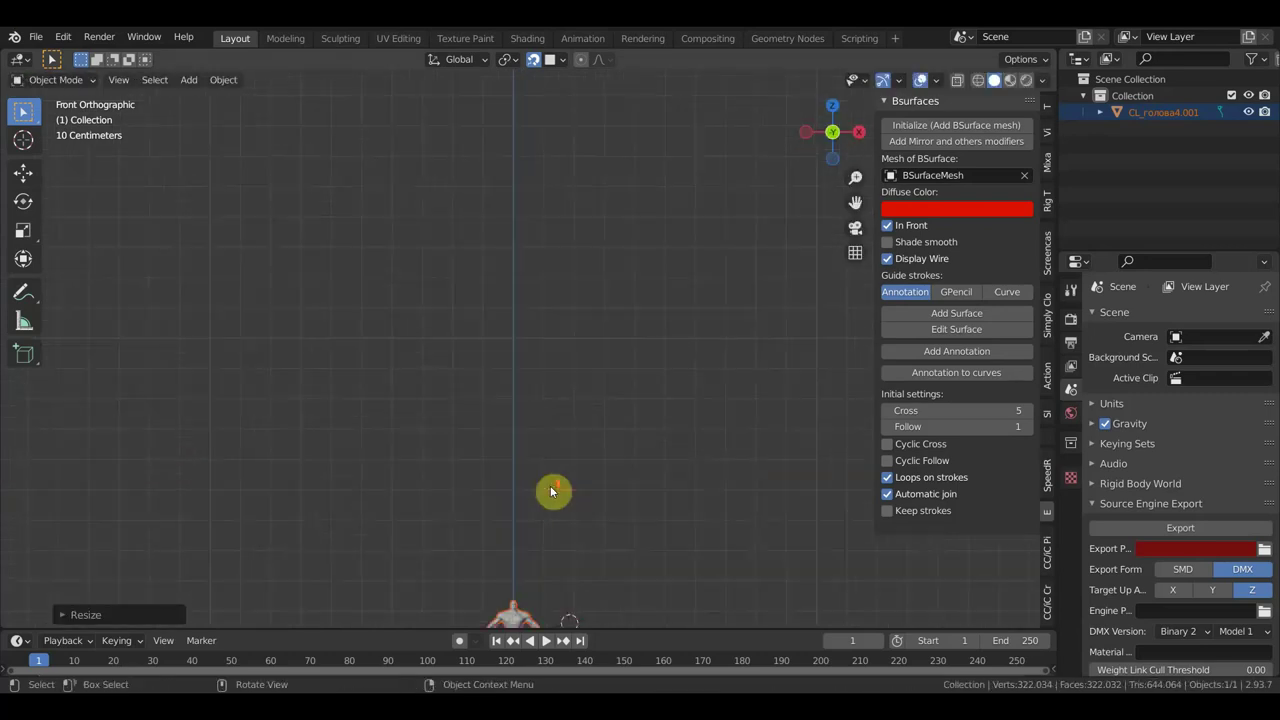
scroll(561, 526, "down", 1)
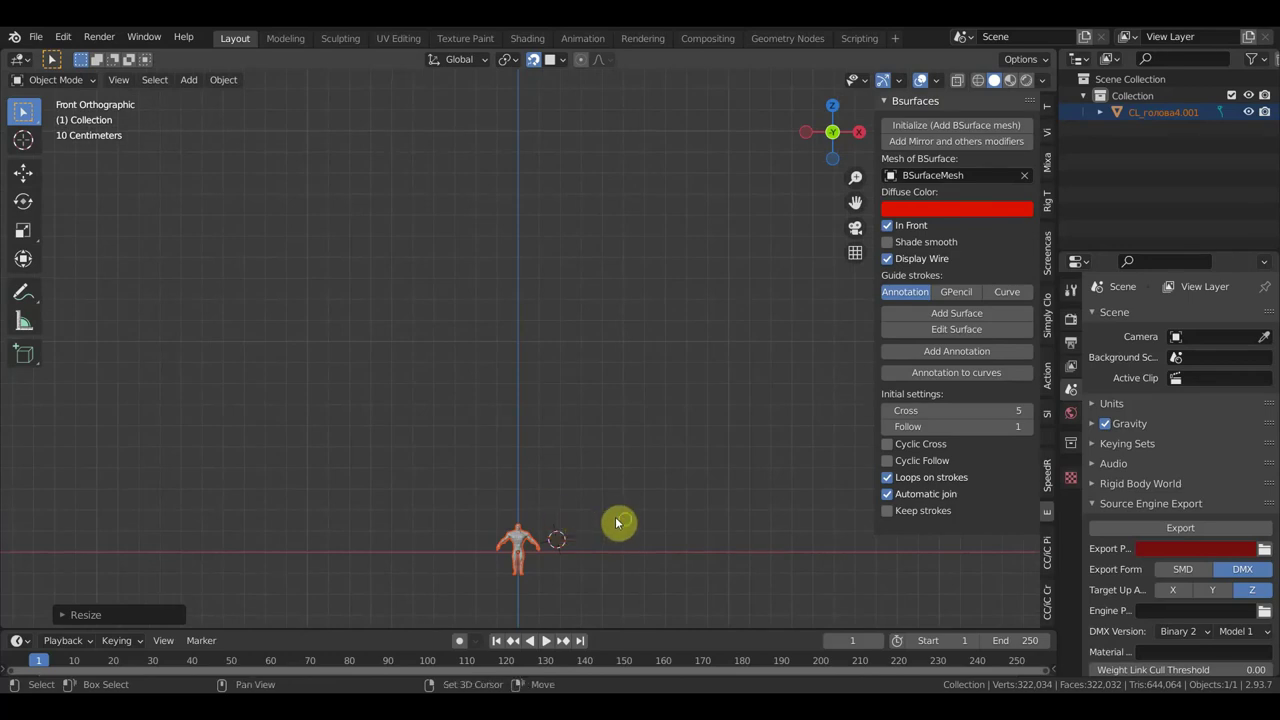
middle_click_drag(617, 523, 640, 343, "shift")
scroll(617, 403, "up", 5)
scroll(617, 403, "up", 6)
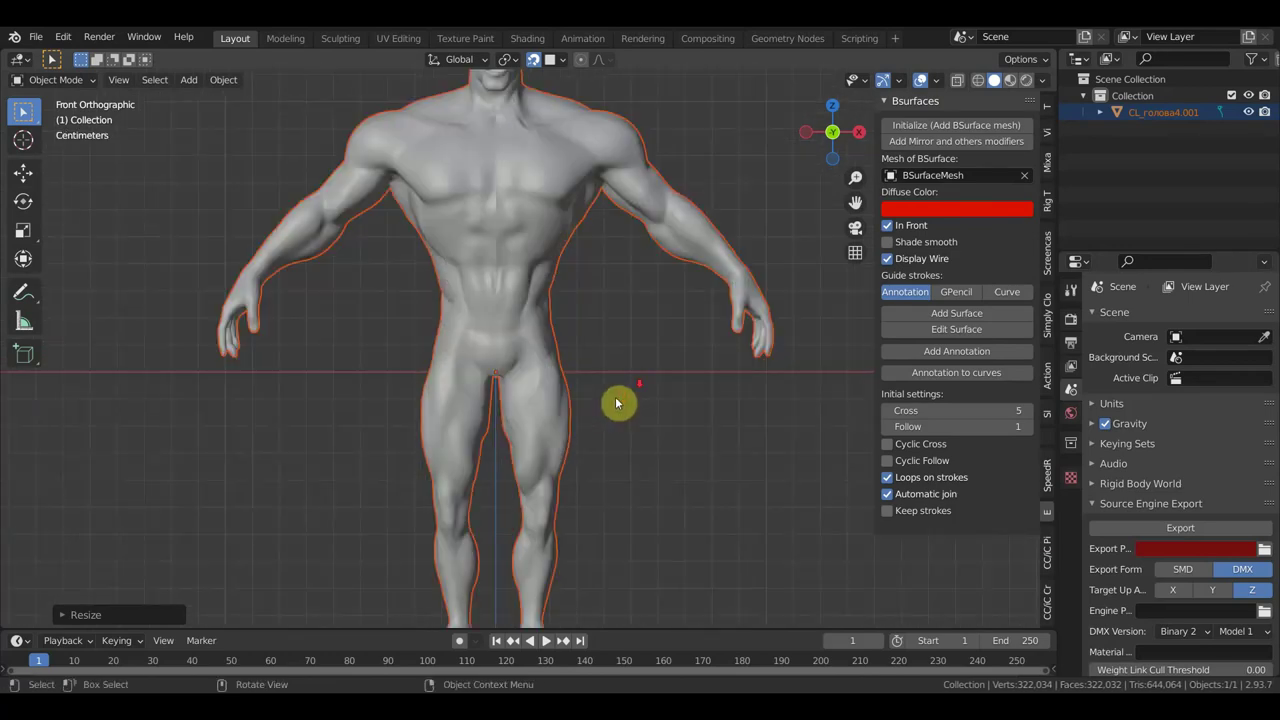
scroll(625, 400, "down", 3)
scroll(602, 495, "down", 1)
Step: Raise the character so its feet rest on the red ground axis
key("g")
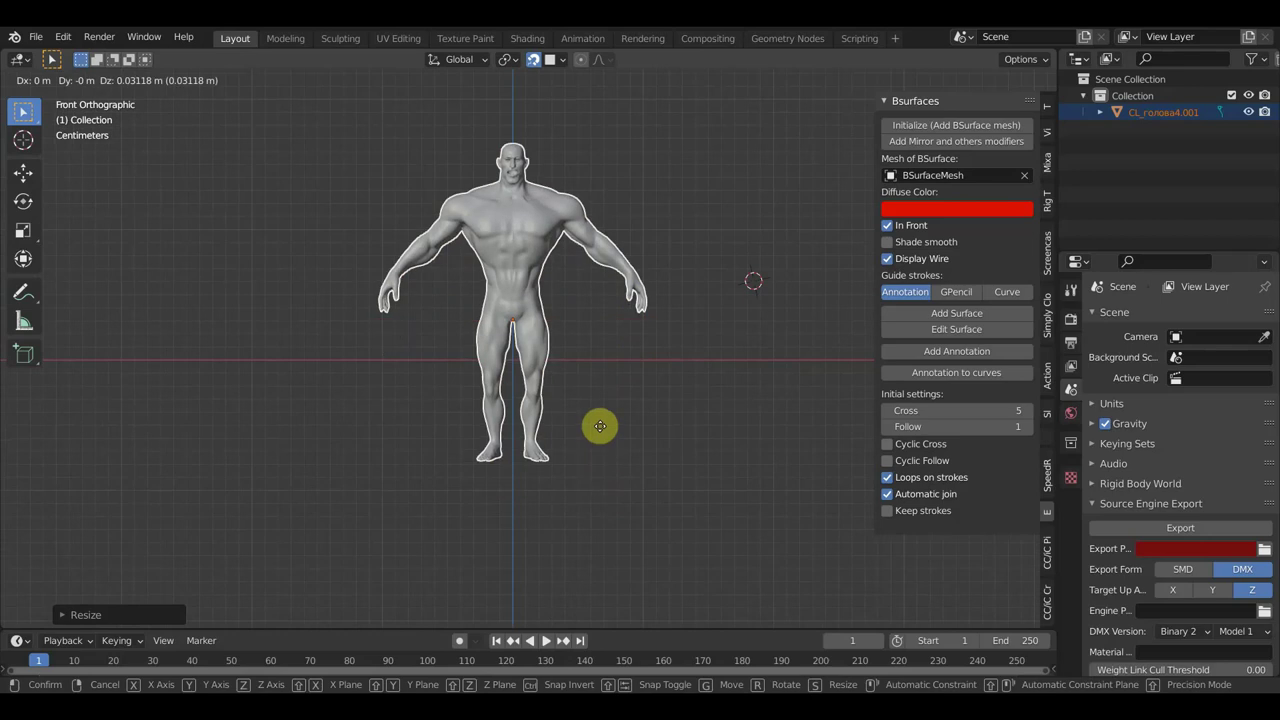
left_click(600, 354)
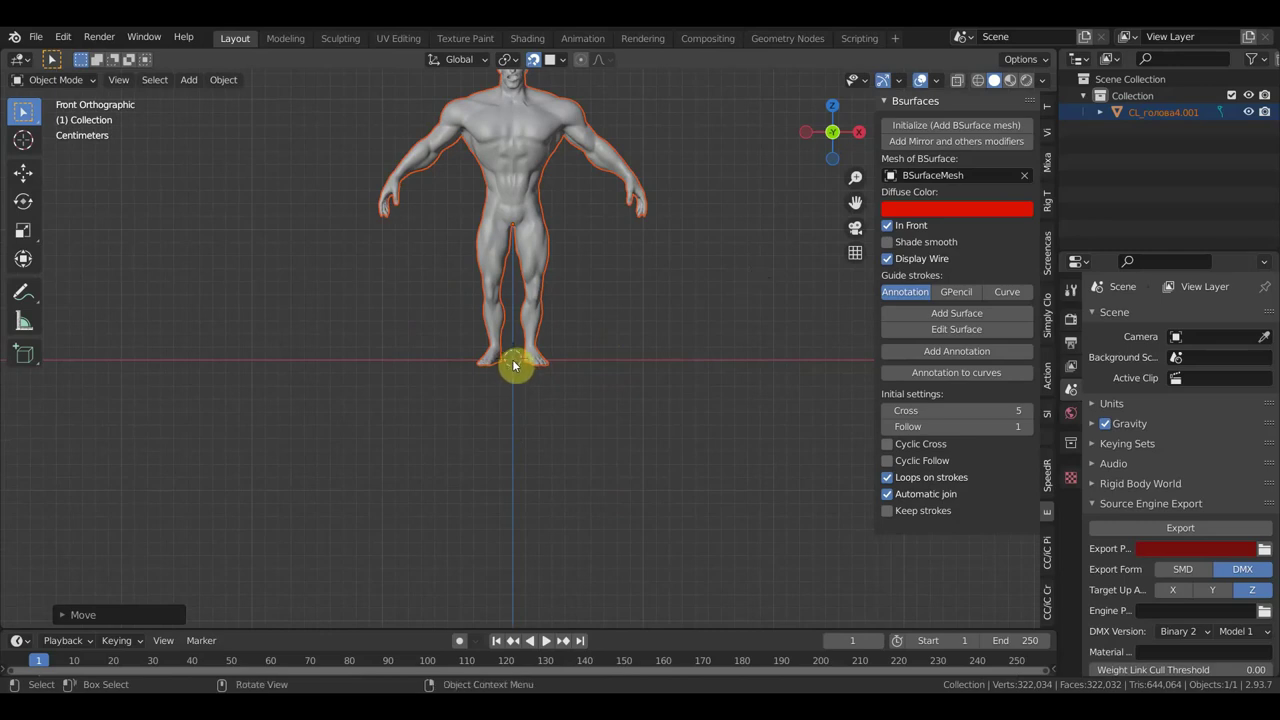
scroll(637, 380, "up", 2)
scroll(583, 427, "up", 2)
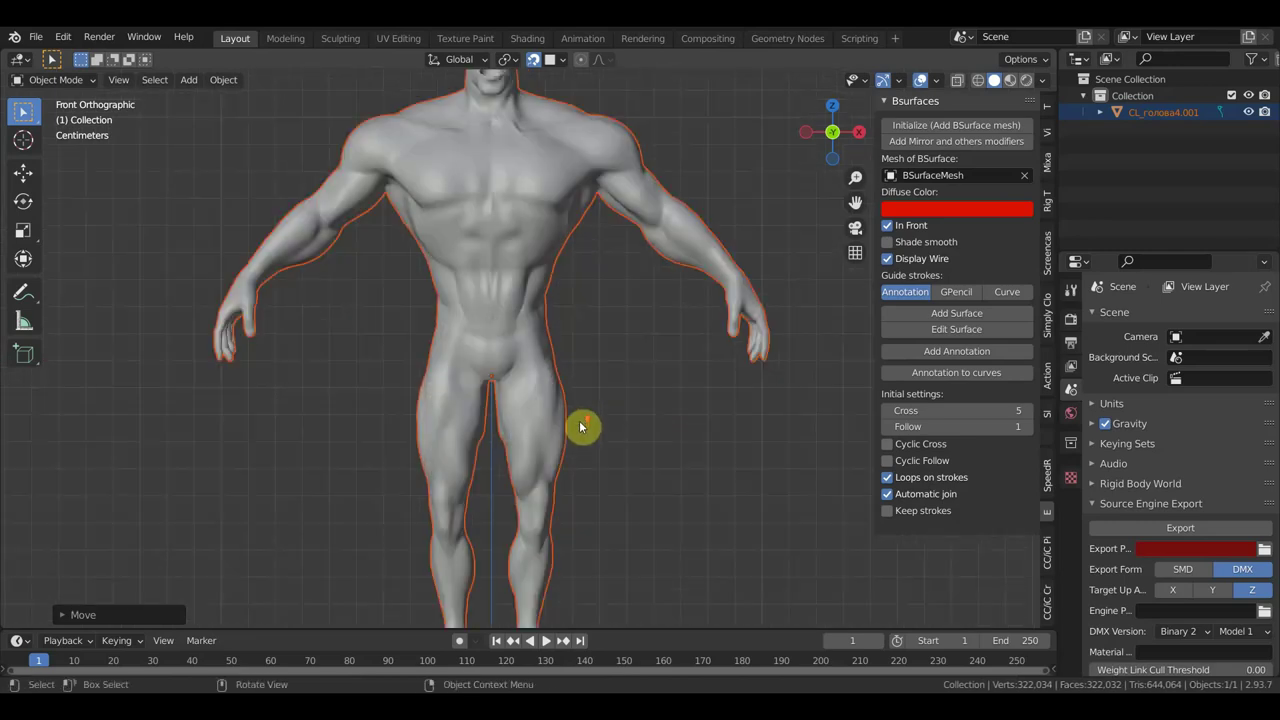
middle_click_drag(654, 400, 654, 497, "shift")
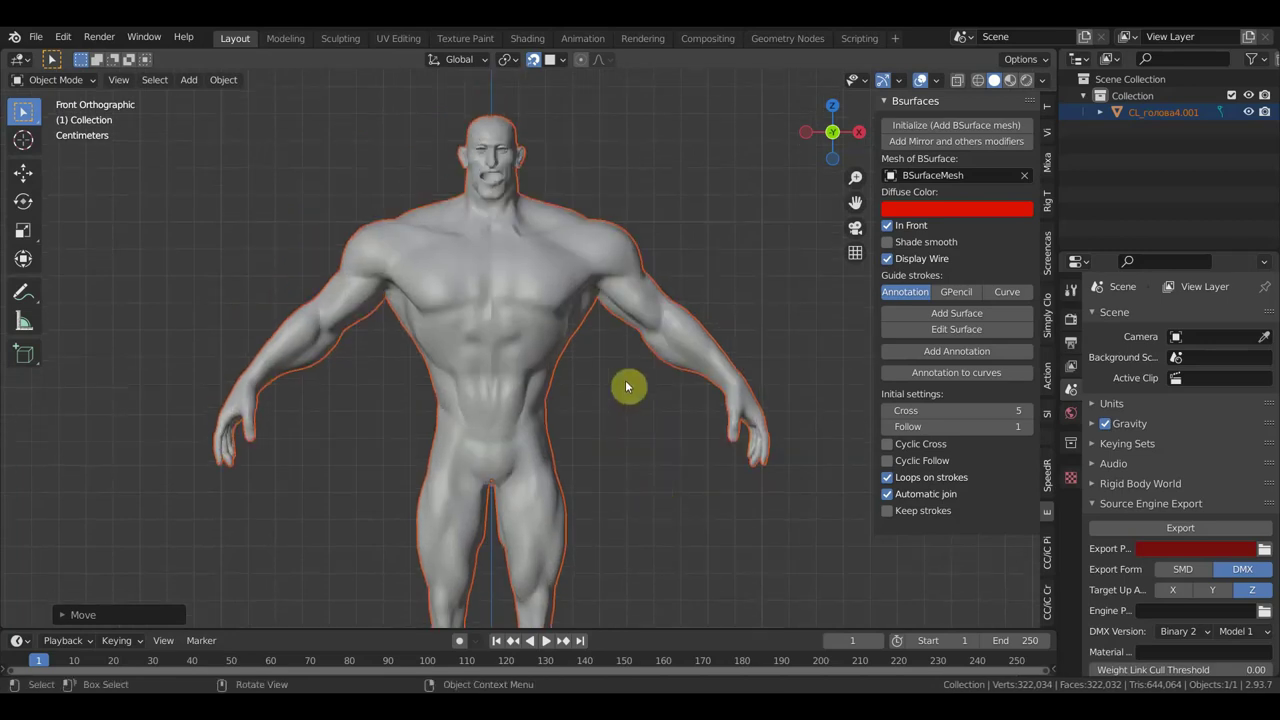
left_click(953, 127)
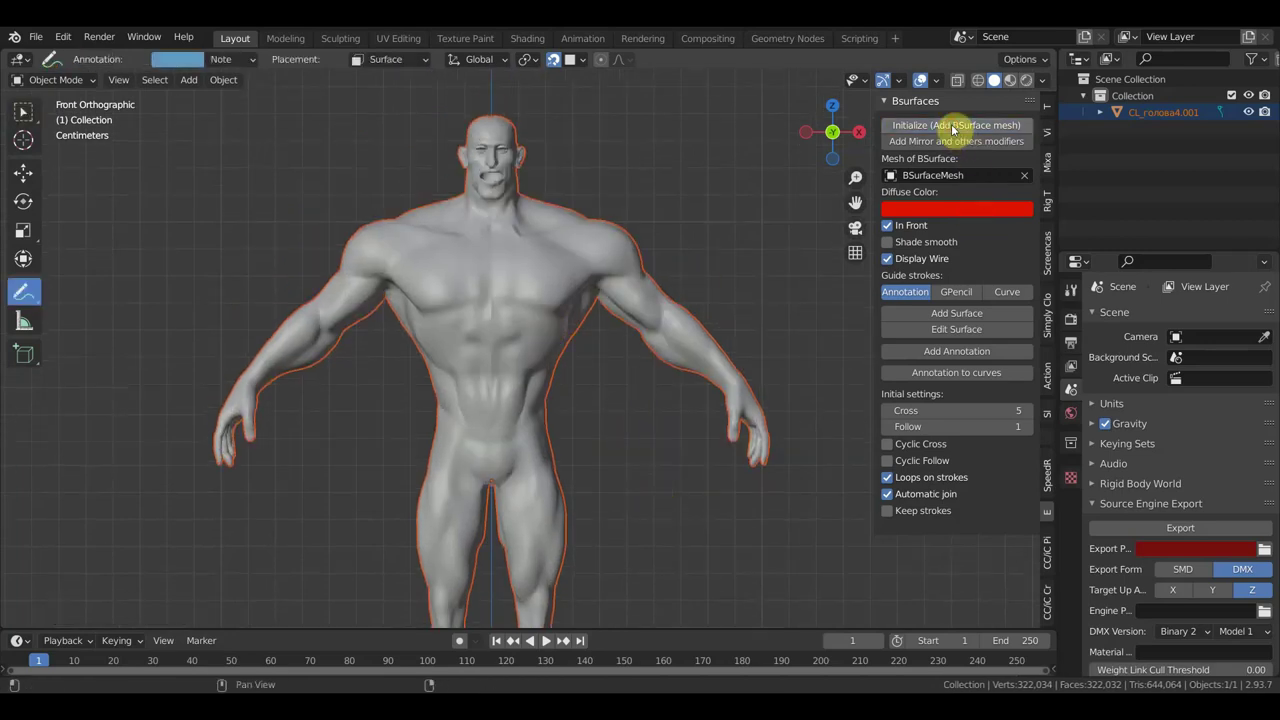
Step: Draw two crossing guide strokes on the upper left chest and try Add Surface, which yields no patch
left_click_drag(415, 238, 451, 289)
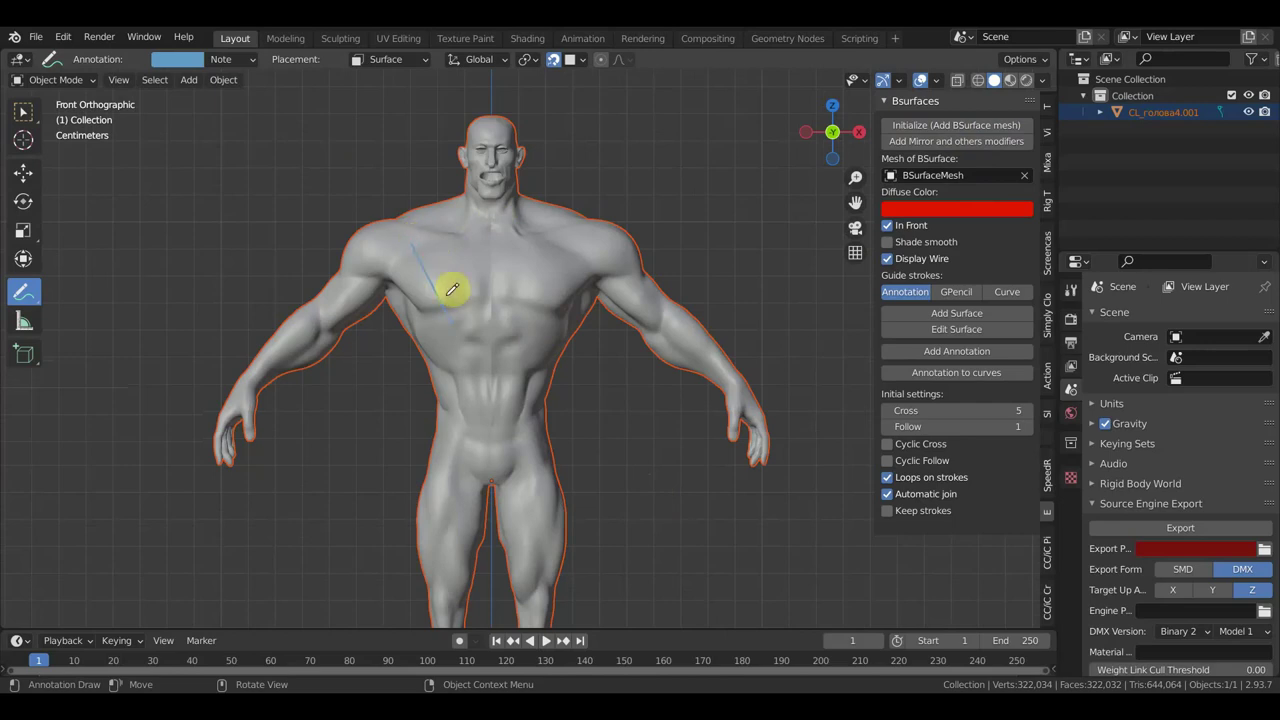
left_click_drag(447, 228, 485, 305)
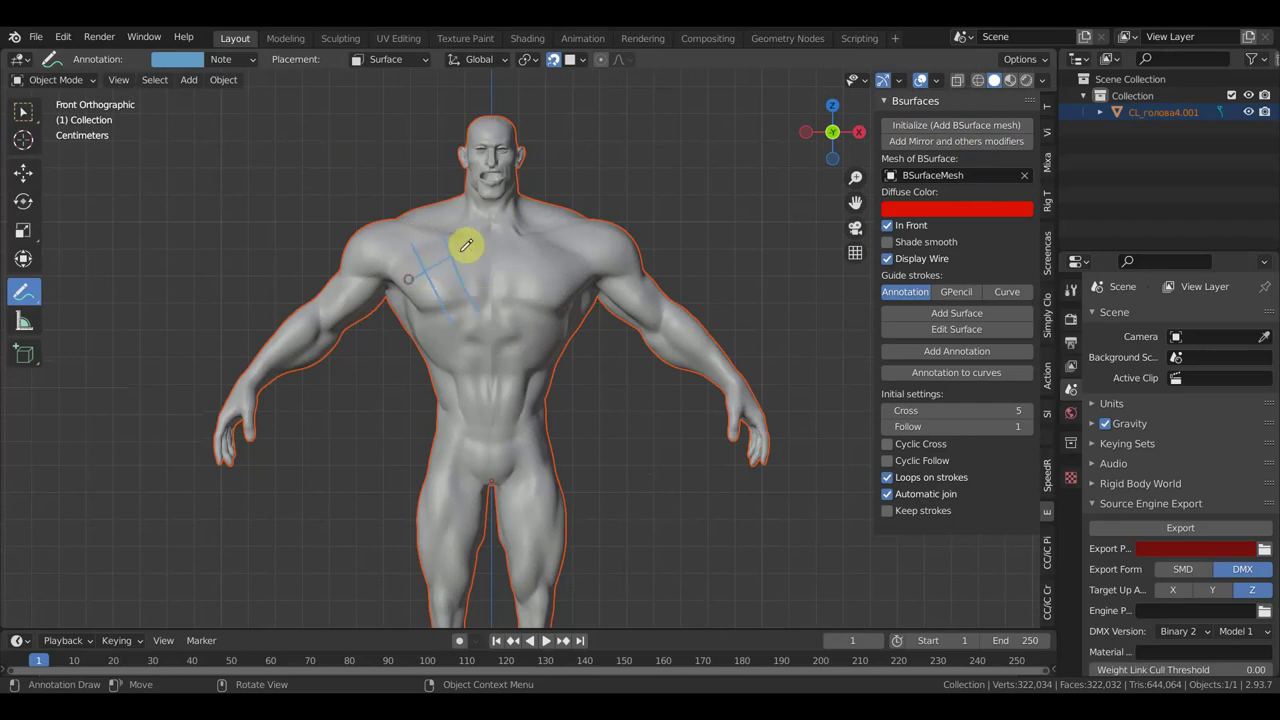
left_click(960, 318)
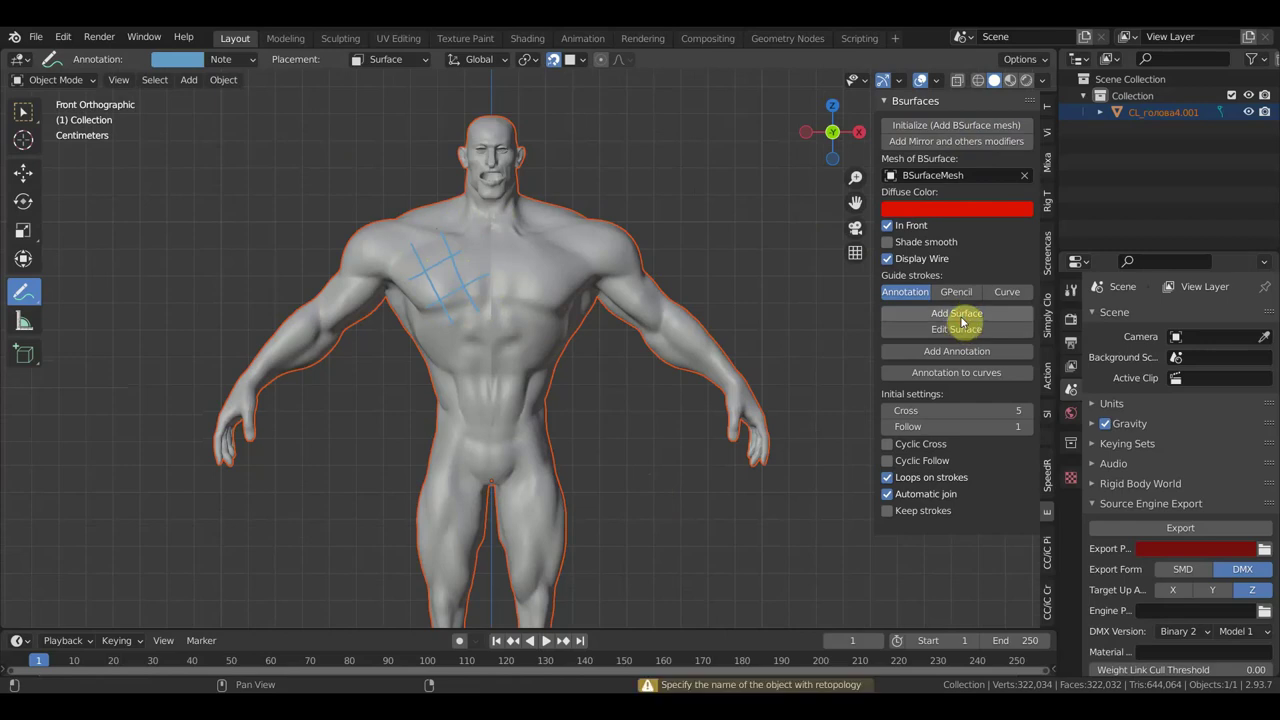
scroll(709, 337, "up", 1)
scroll(777, 314, "up", 3)
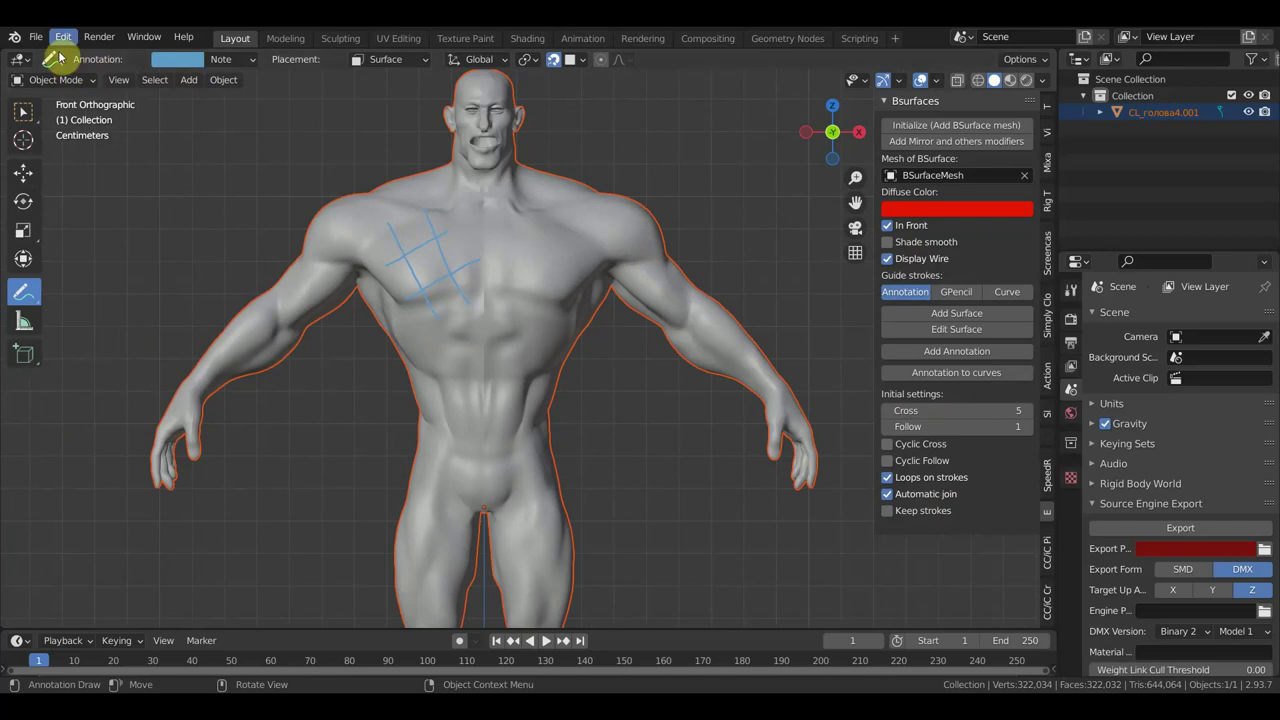
Step: Start a new General scene, discarding unsaved changes
left_click(37, 37)
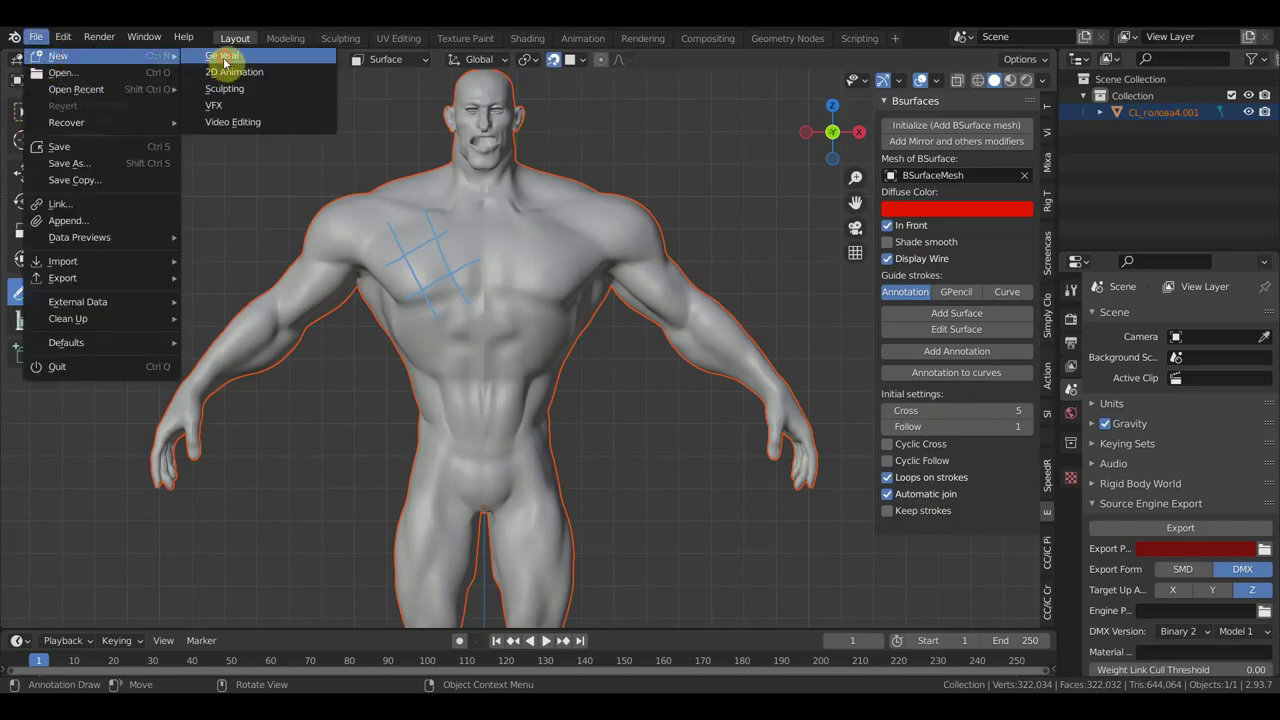
left_click(230, 57)
left_click(662, 393)
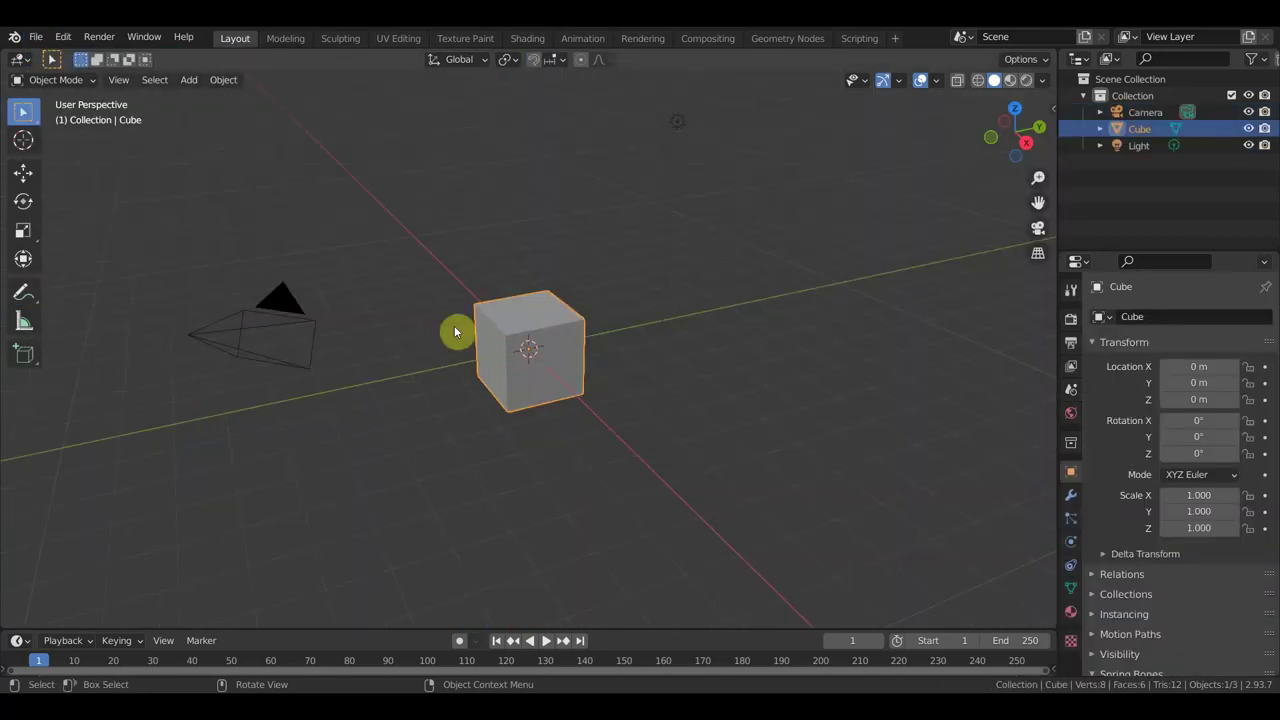
scroll(480, 337, "up", 5)
scroll(491, 334, "up", 3)
scroll(493, 333, "down", 2)
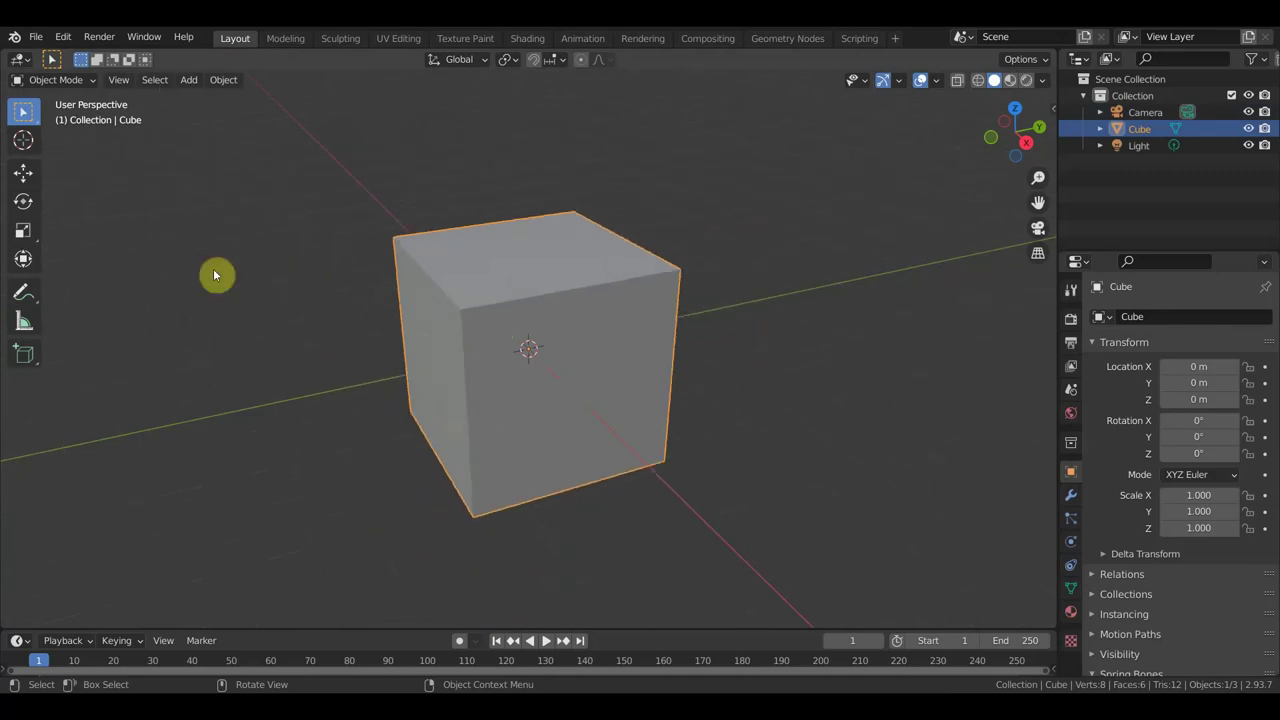
Step: Initialize BSurfaces from the sidebar to add a BSurfaceMesh object
key("n")
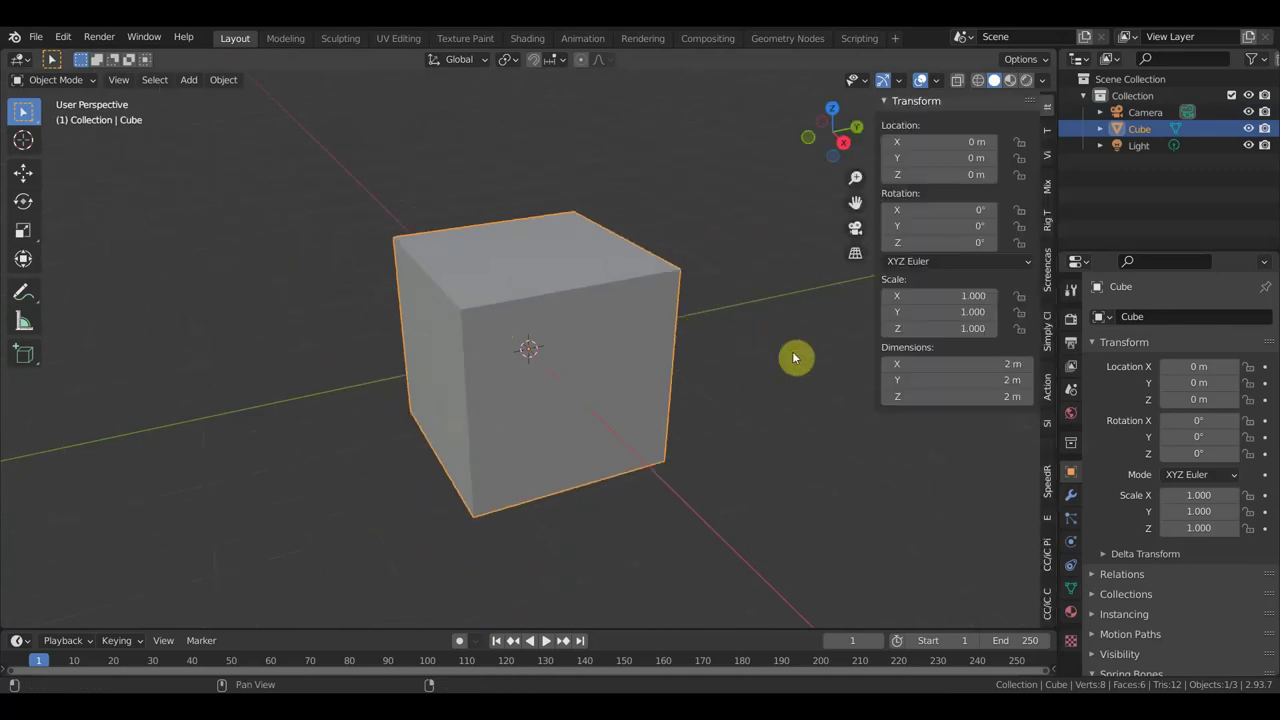
left_click(1052, 524)
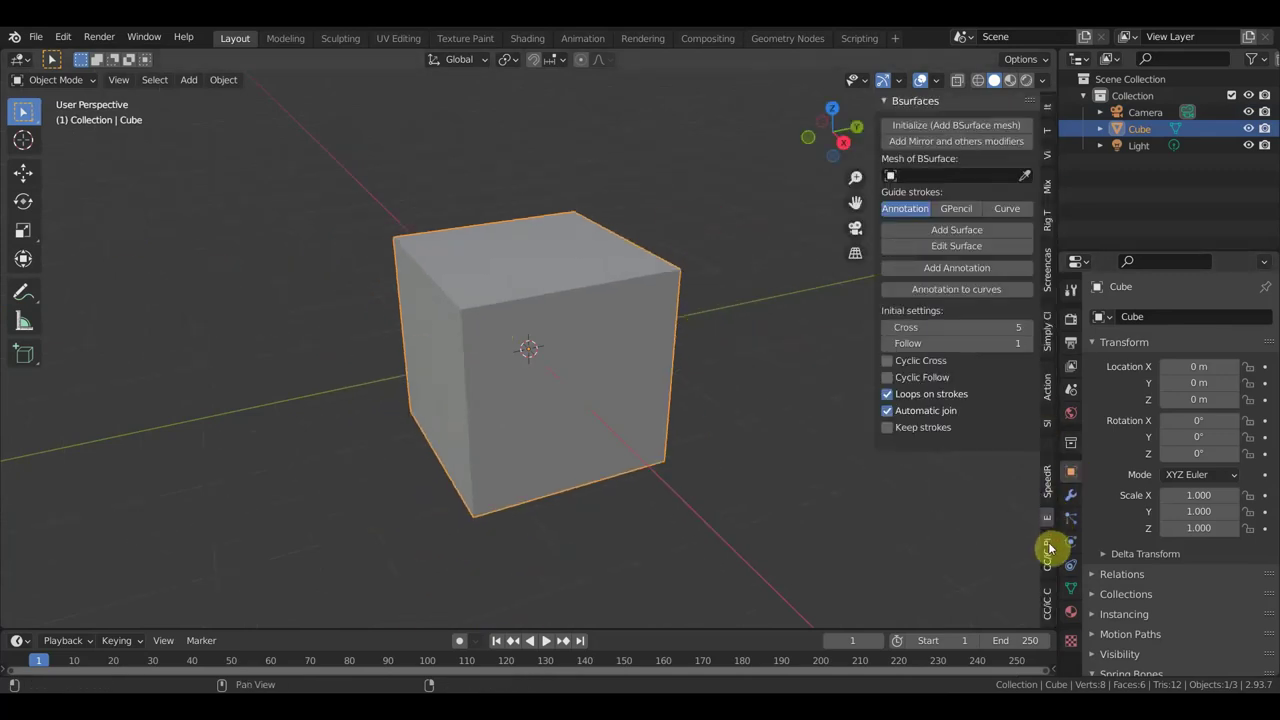
left_click(968, 125)
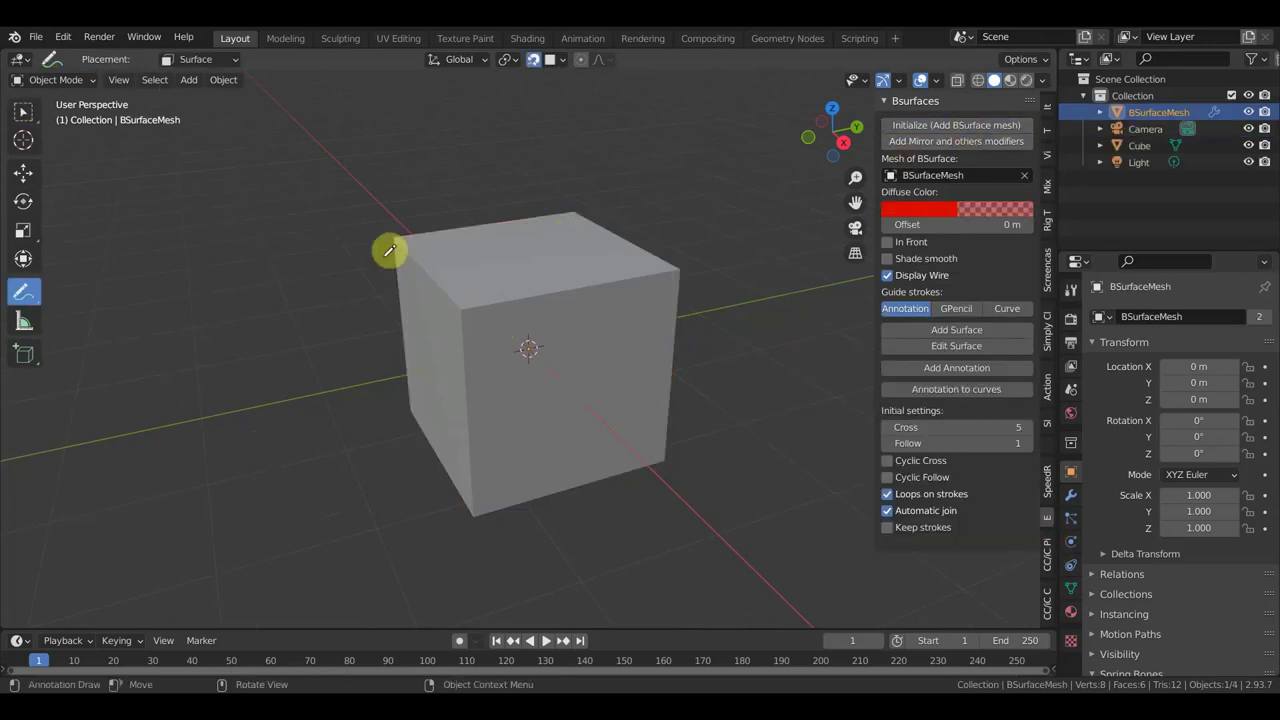
Step: Draw a hash-shaped grid of crossing guide strokes over the cube
left_click_drag(485, 265, 531, 380)
left_click_drag(556, 290, 588, 370)
left_click_drag(591, 240, 638, 350)
left_click_drag(459, 295, 652, 250)
left_click_drag(498, 337, 666, 290)
left_click_drag(515, 378, 689, 322)
Step: Draw the BSurface mesh In Front with diffuse alpha 1.0, then generate a surface from the strokes
left_click(966, 333)
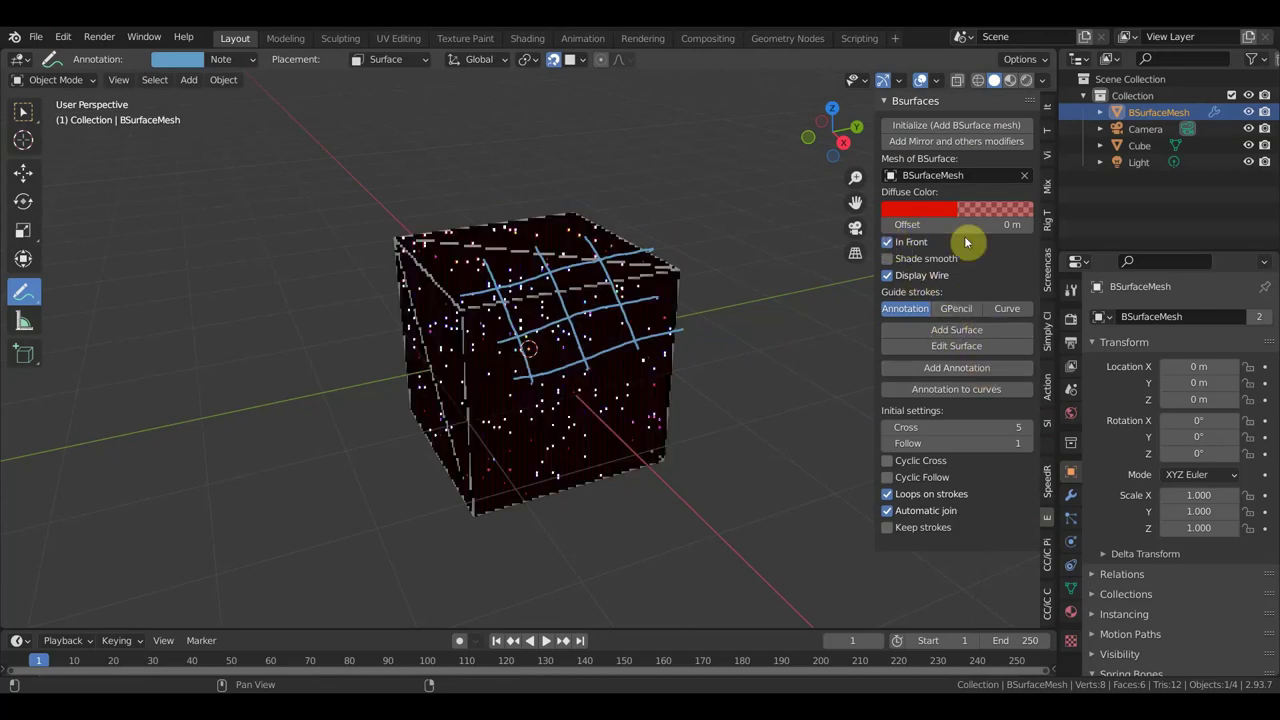
left_click(957, 210)
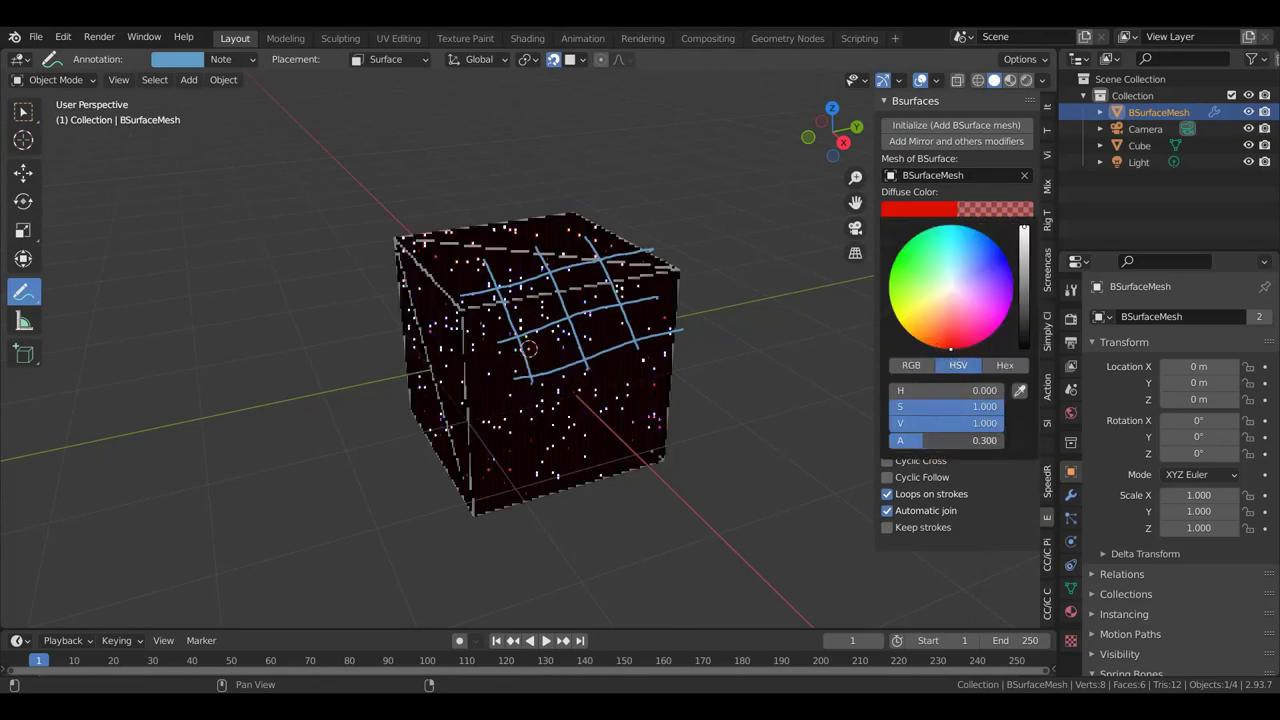
left_click_drag(960, 441, 1038, 446)
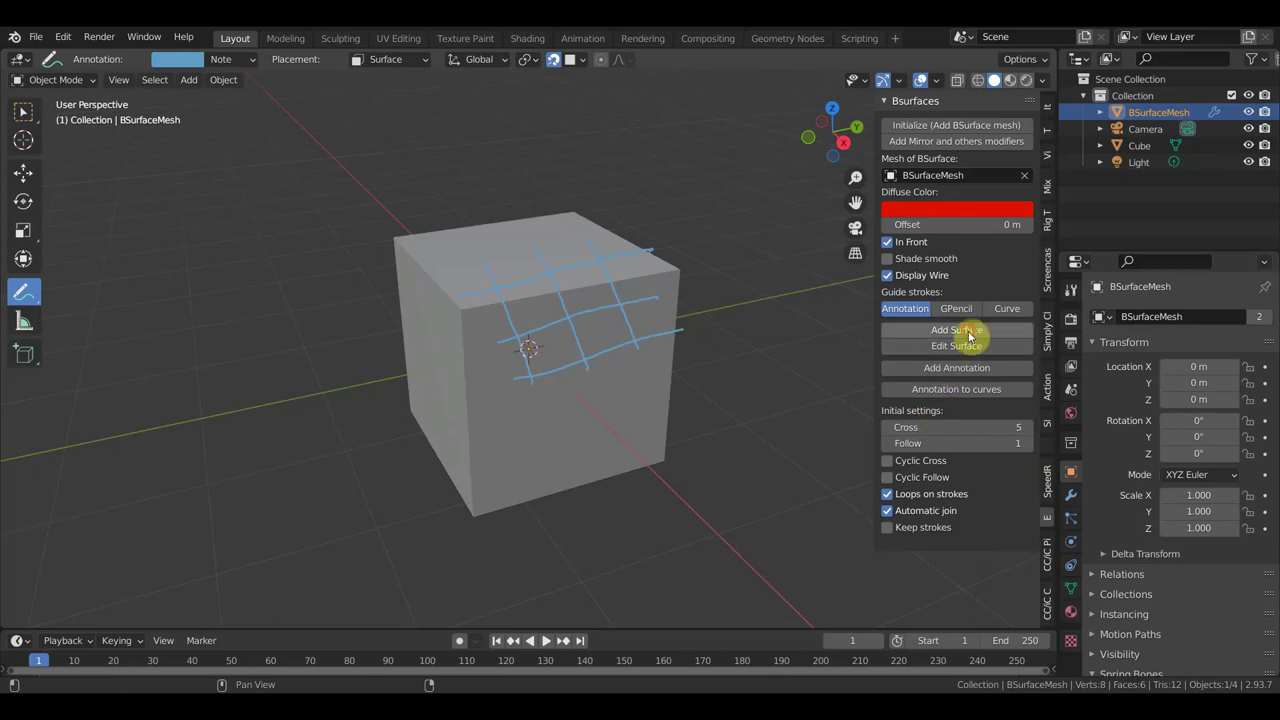
left_click(968, 335)
Step: Return to Object Mode and orbit around the new surface patch
scroll(766, 366, "up", 3)
mouse_move(766, 366)
middle_mouse_down()
mouse_move(812, 384)
mouse_move(701, 375)
middle_mouse_up()
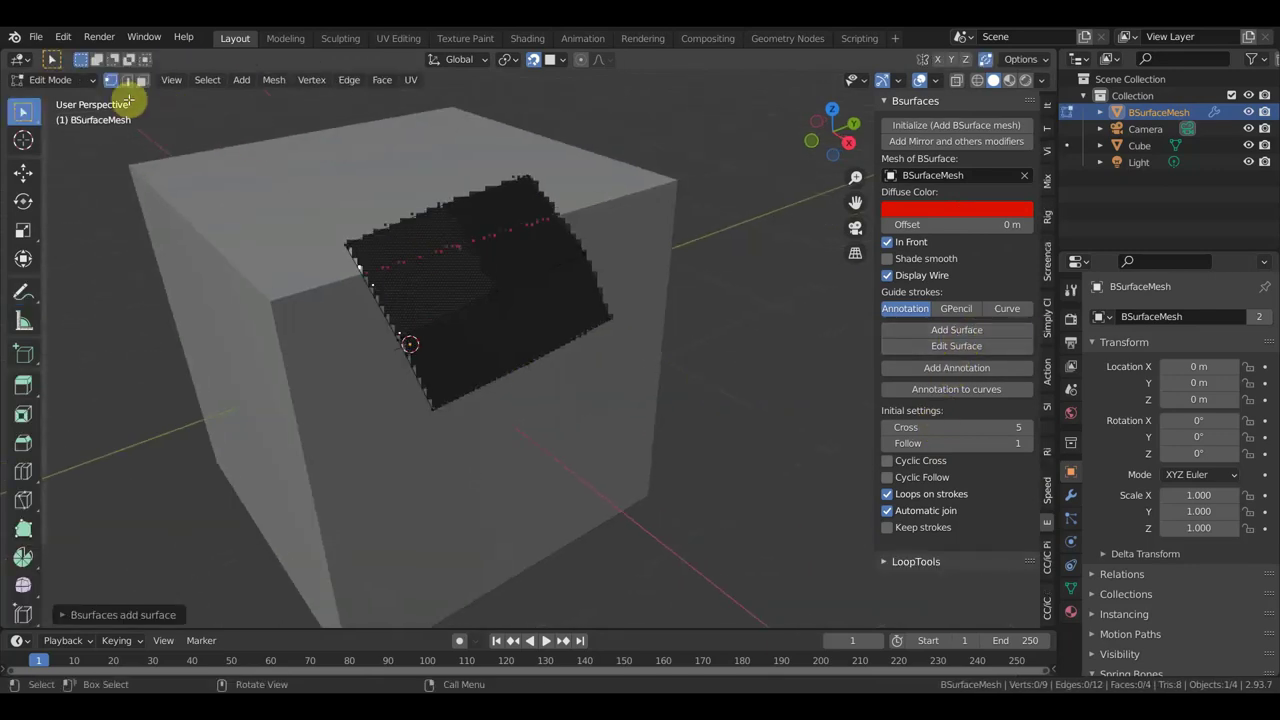
left_click(55, 80)
left_click(52, 97)
middle_click_drag(397, 267, 417, 257)
scroll(591, 303, "up", 3)
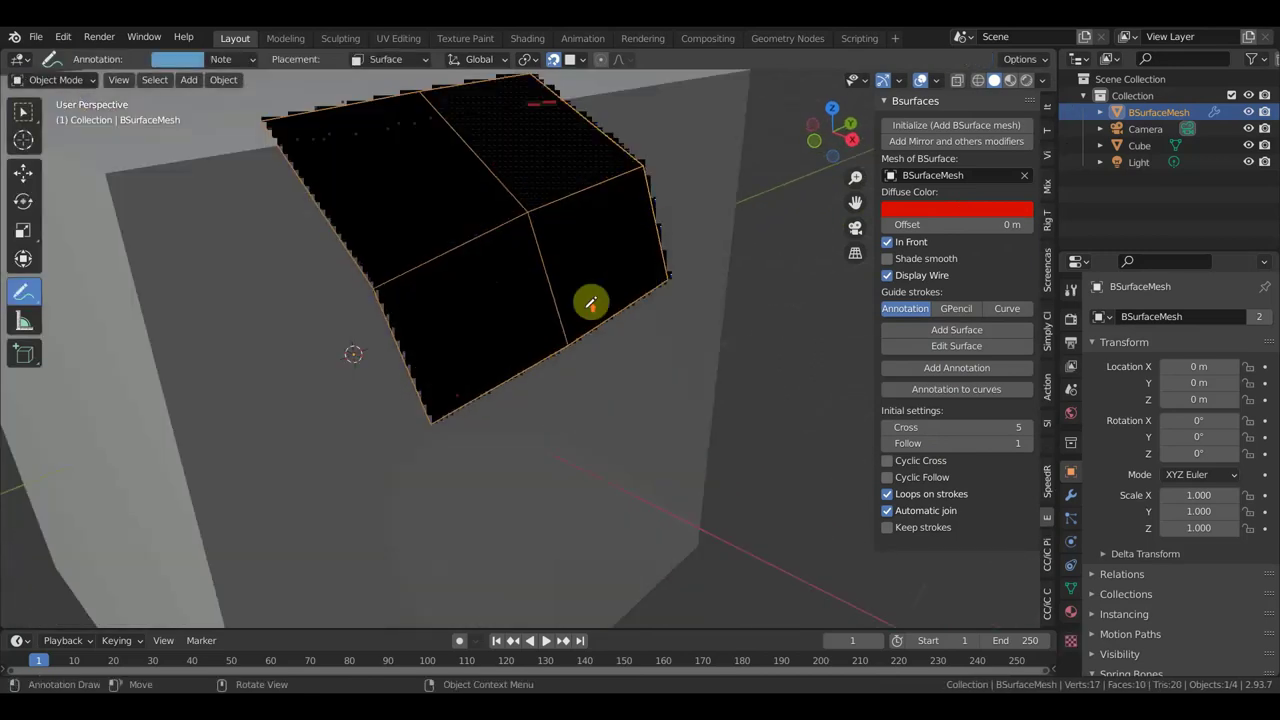
mouse_move(588, 303)
middle_mouse_down()
mouse_move(549, 337)
mouse_move(586, 349)
mouse_move(626, 294)
middle_mouse_up()
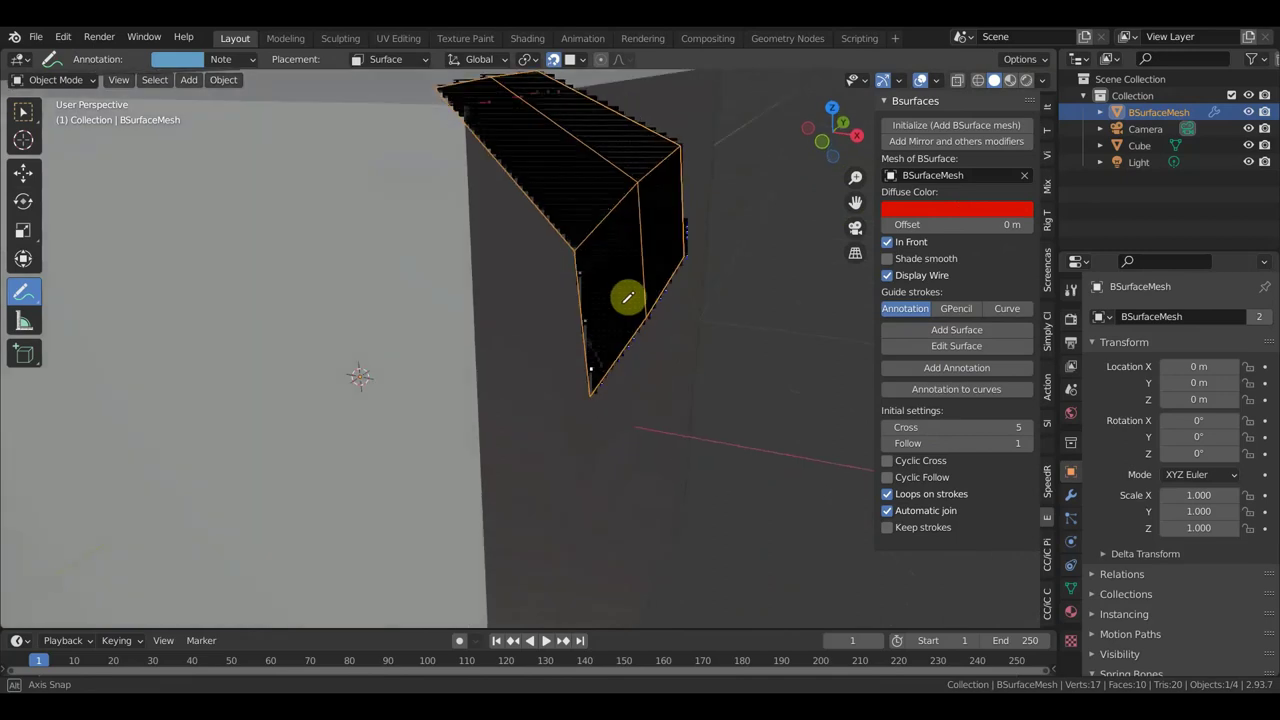
scroll(633, 297, "down", 3)
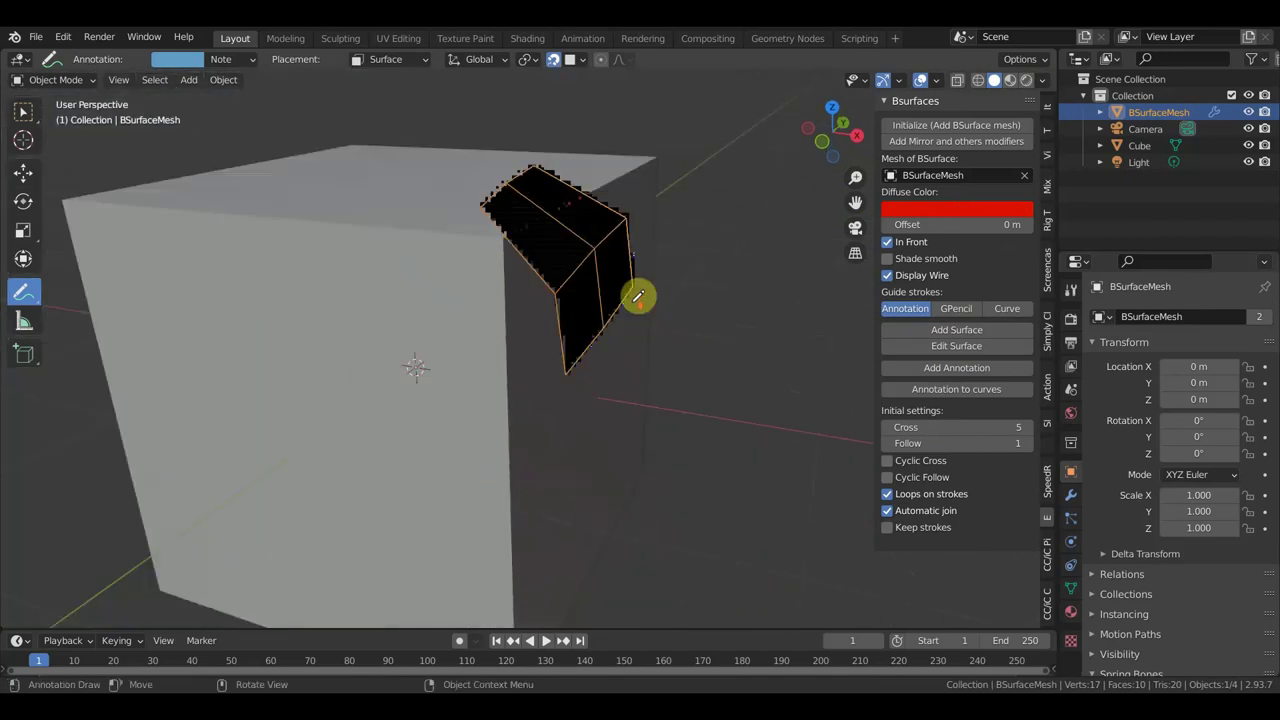
Step: Apply the surface mesh's Shrinkwrap modifier and adjust its diffuse colour
left_click(1071, 495)
left_click(1229, 347)
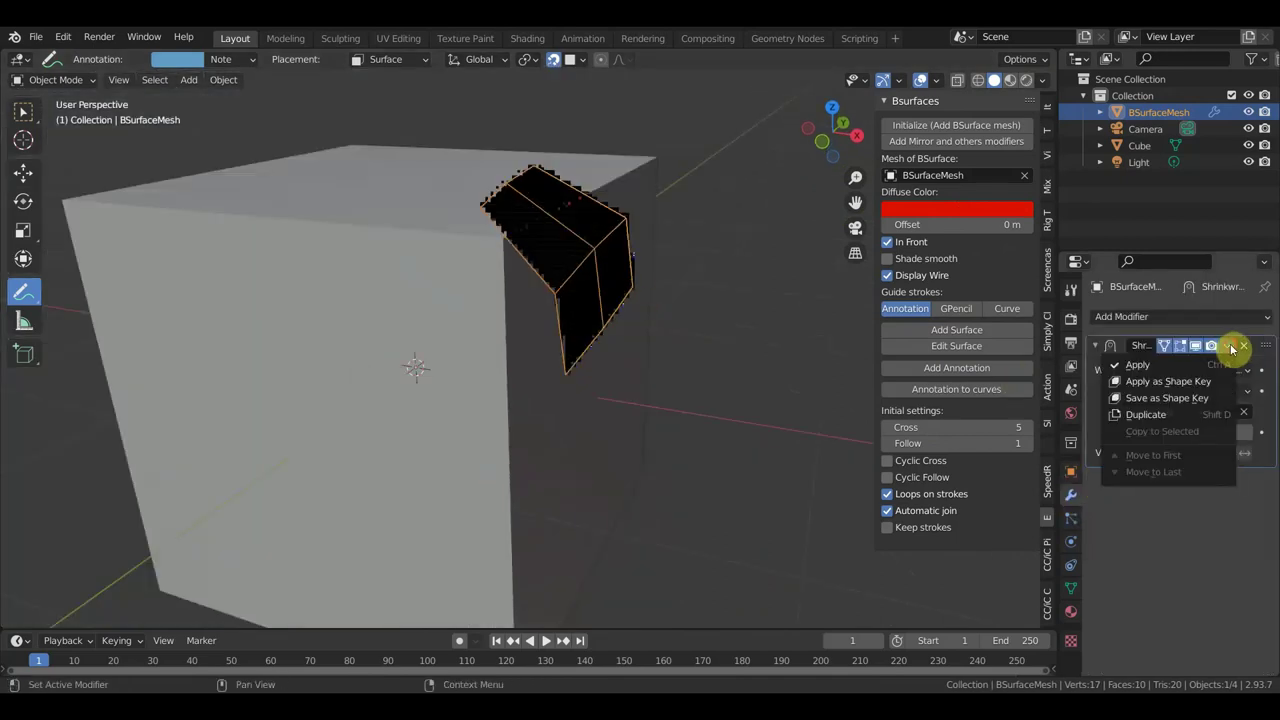
left_click(1180, 362)
middle_click_drag(731, 355, 926, 297)
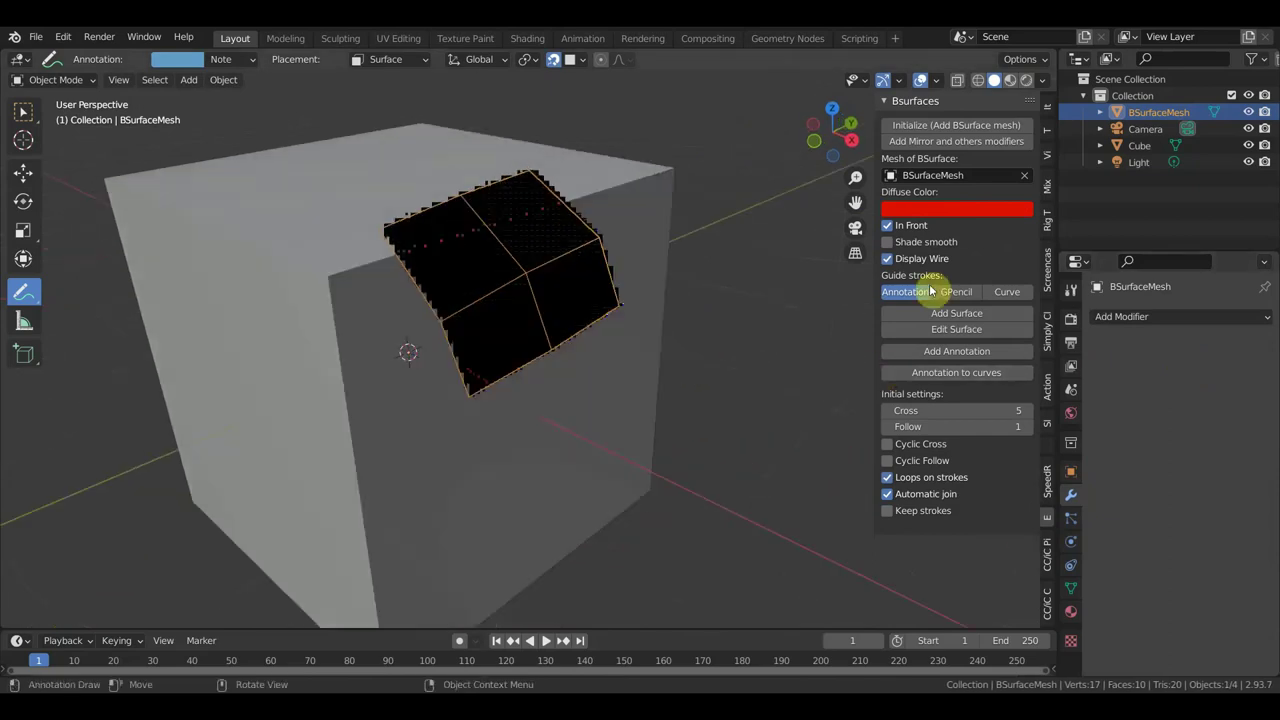
left_click(978, 213)
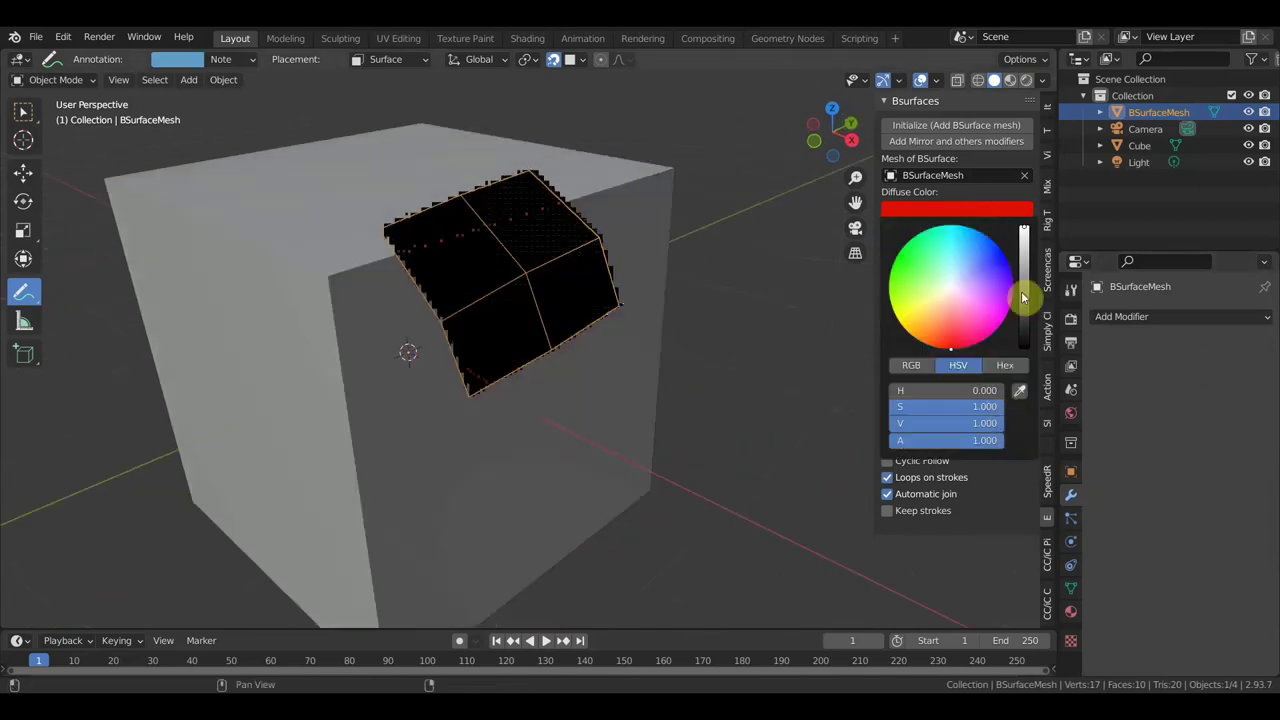
mouse_move(514, 271)
middle_mouse_down()
mouse_move(478, 291)
mouse_move(491, 271)
middle_mouse_up()
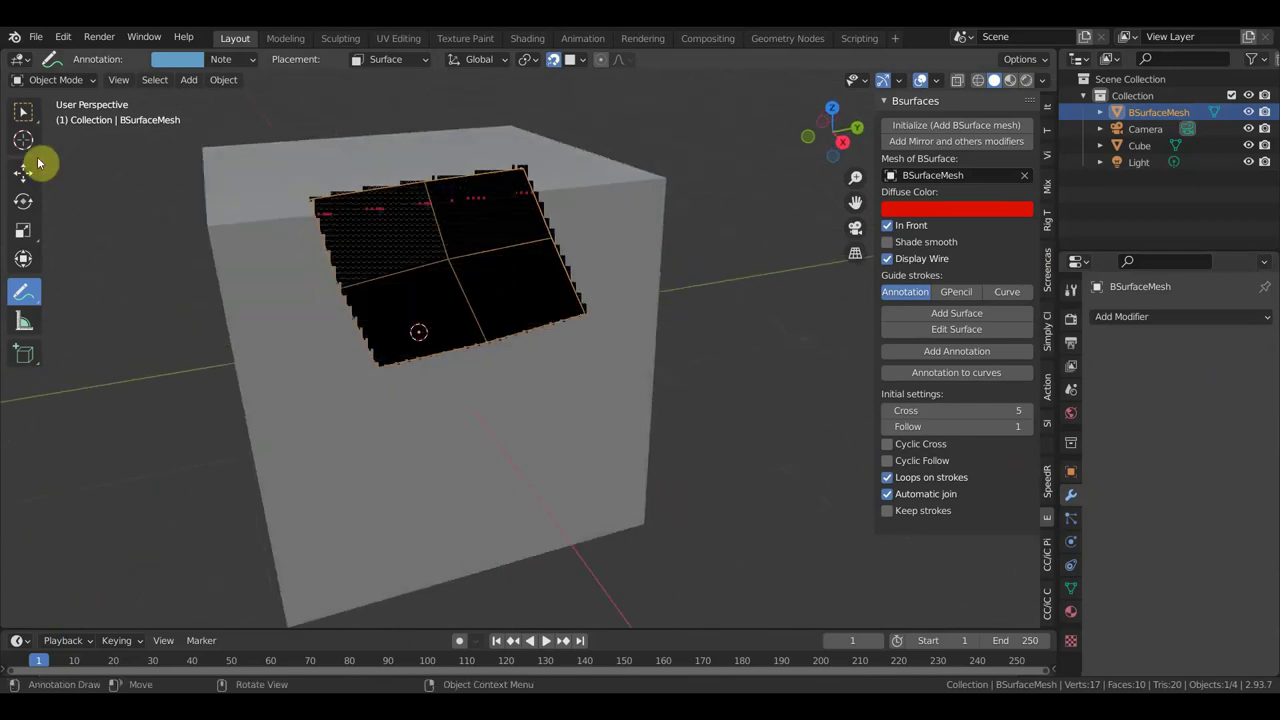
Step: Adjust the patch's corner vertices in Edit Mode, then quit Blender
left_click(27, 172)
left_click(52, 80)
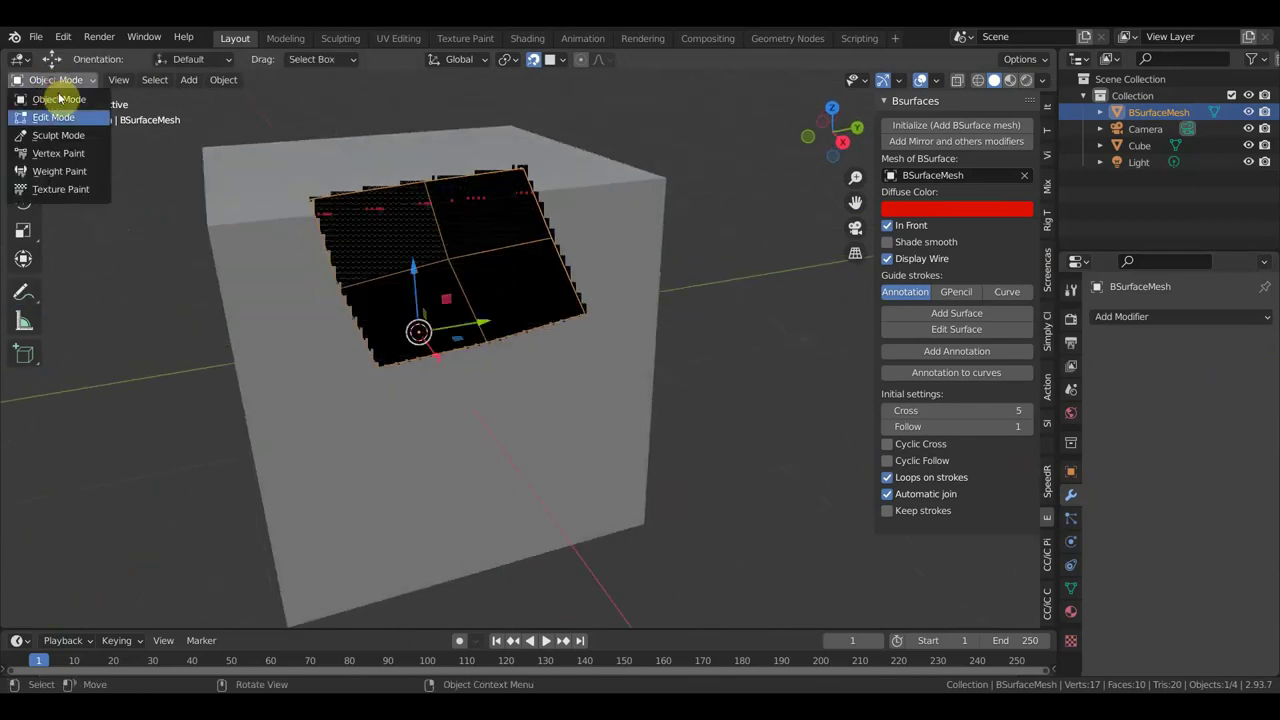
left_click(62, 117)
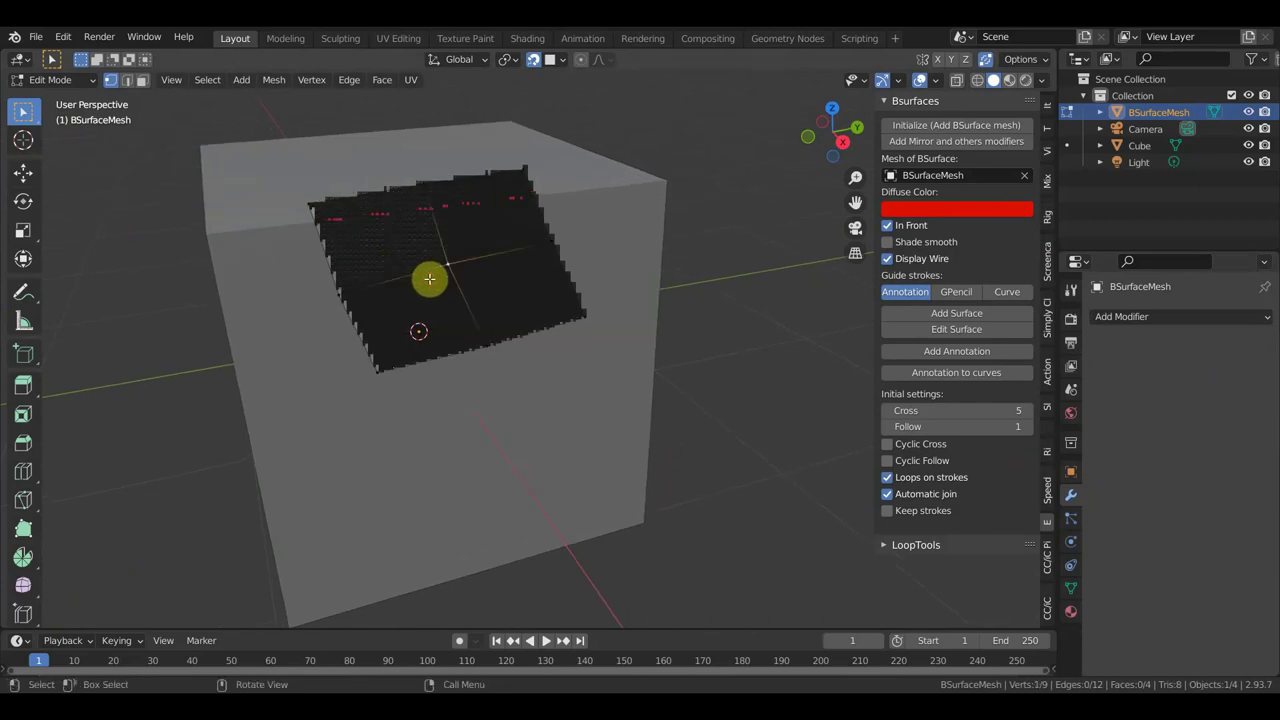
left_click(311, 205)
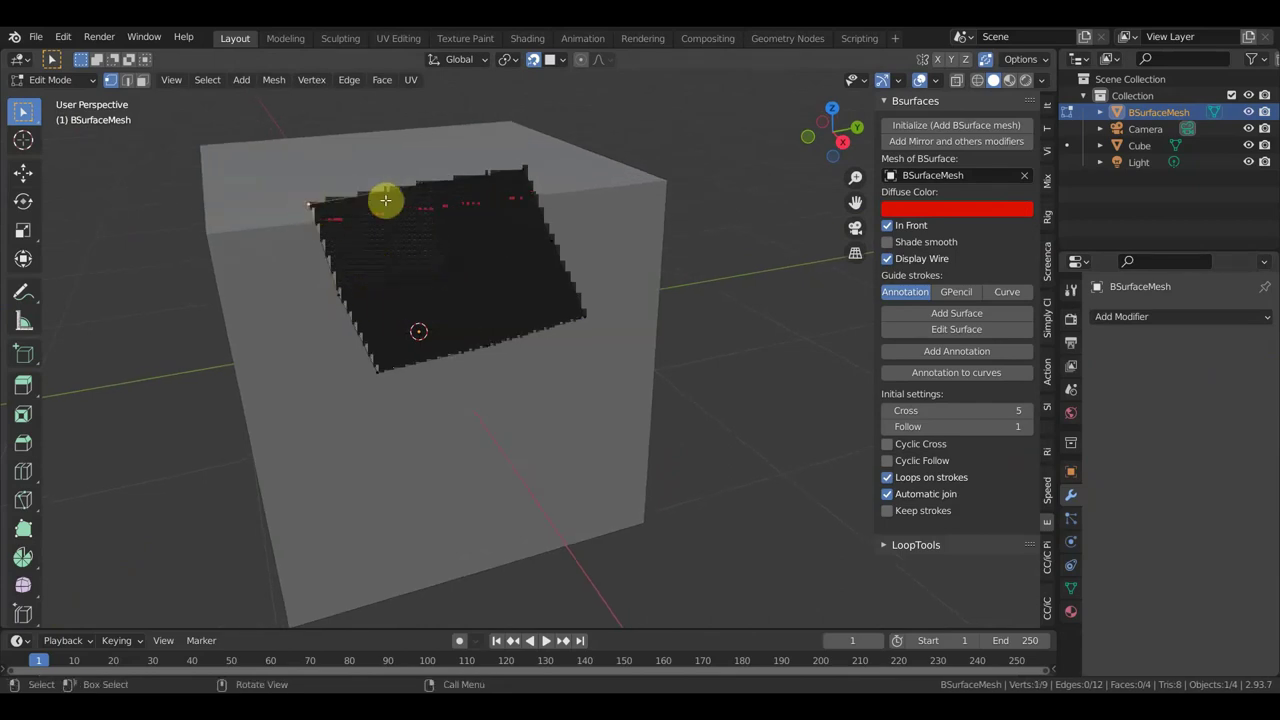
left_click(525, 172)
left_click(587, 314)
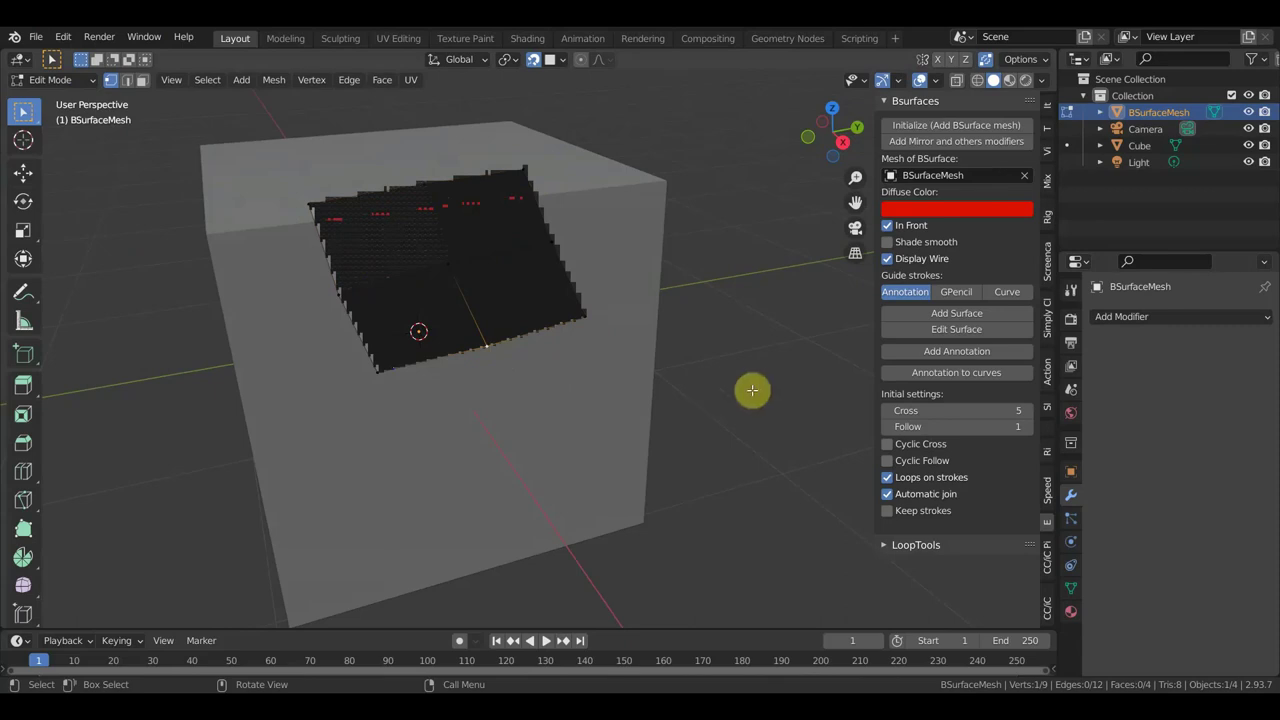
left_click(1262, 30)
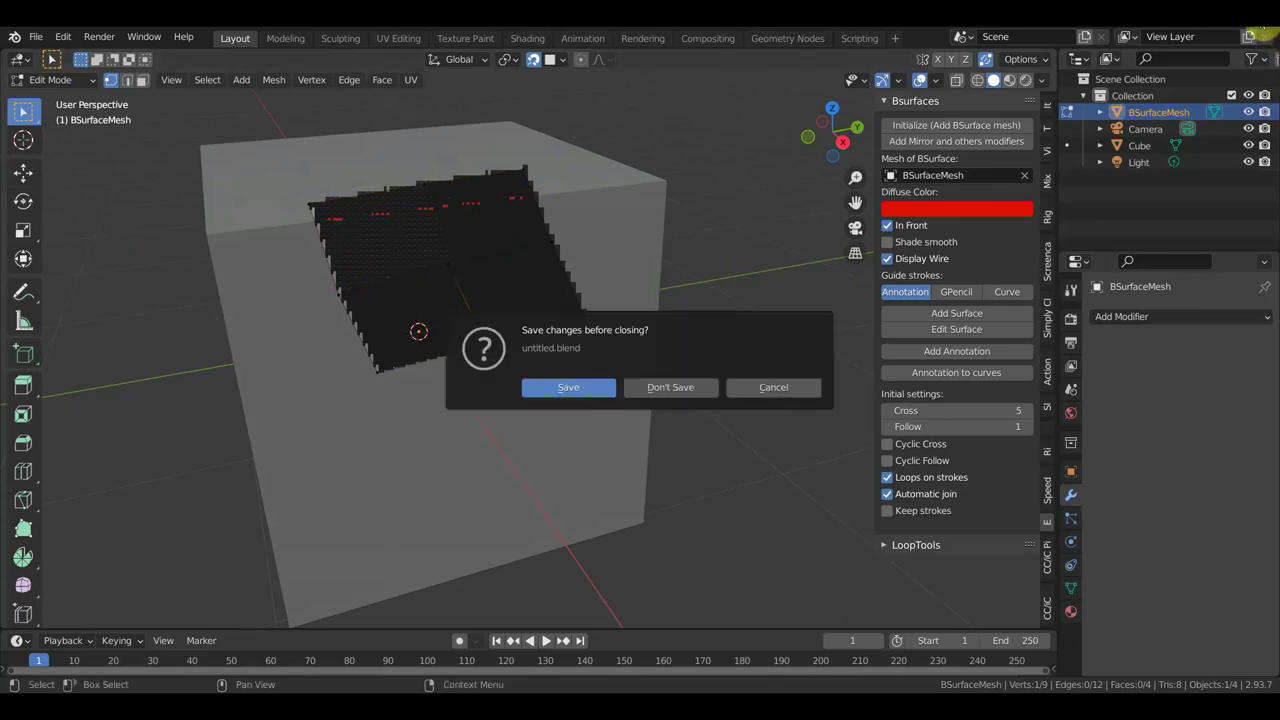
Step: Close without saving, restart Blender and dismiss the splash screen
left_click(688, 385)
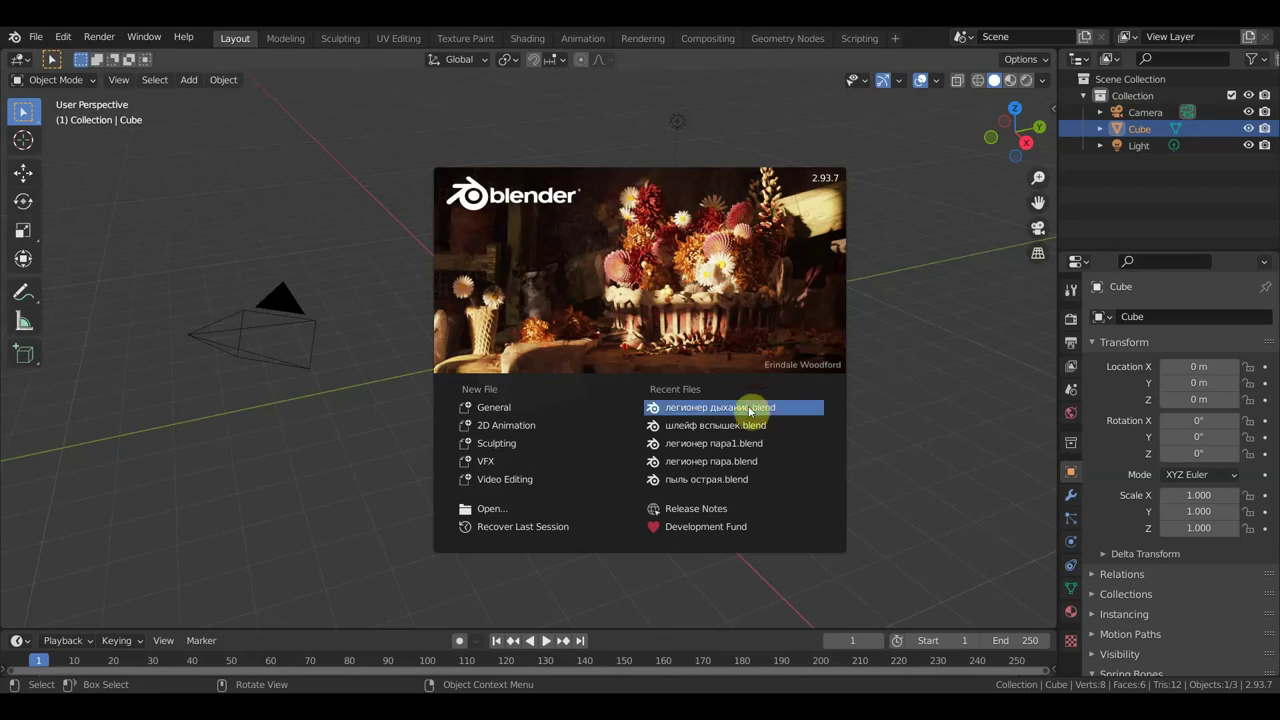
left_click(894, 400)
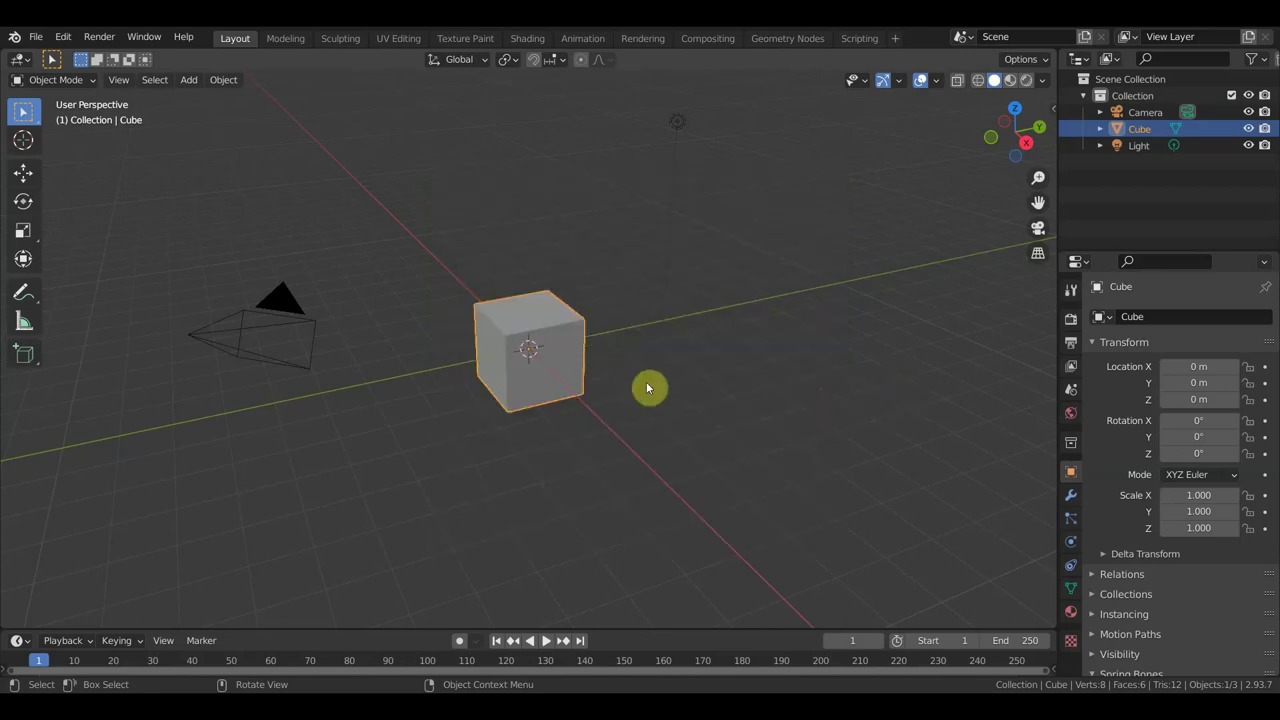
scroll(646, 388, "up", 1)
scroll(646, 388, "up", 1)
scroll(646, 388, "down", 3)
scroll(646, 390, "up", 3)
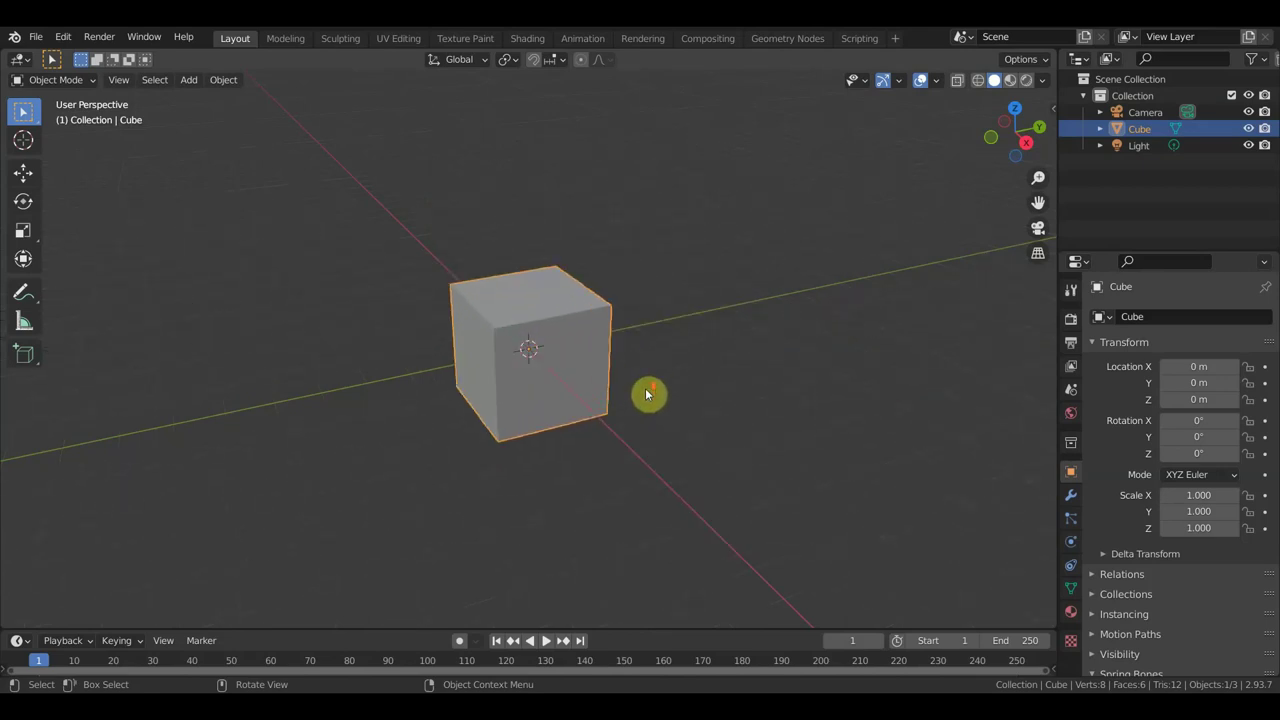
Step: Delete the default cube, camera and light, and switch to front view
key("Delete")
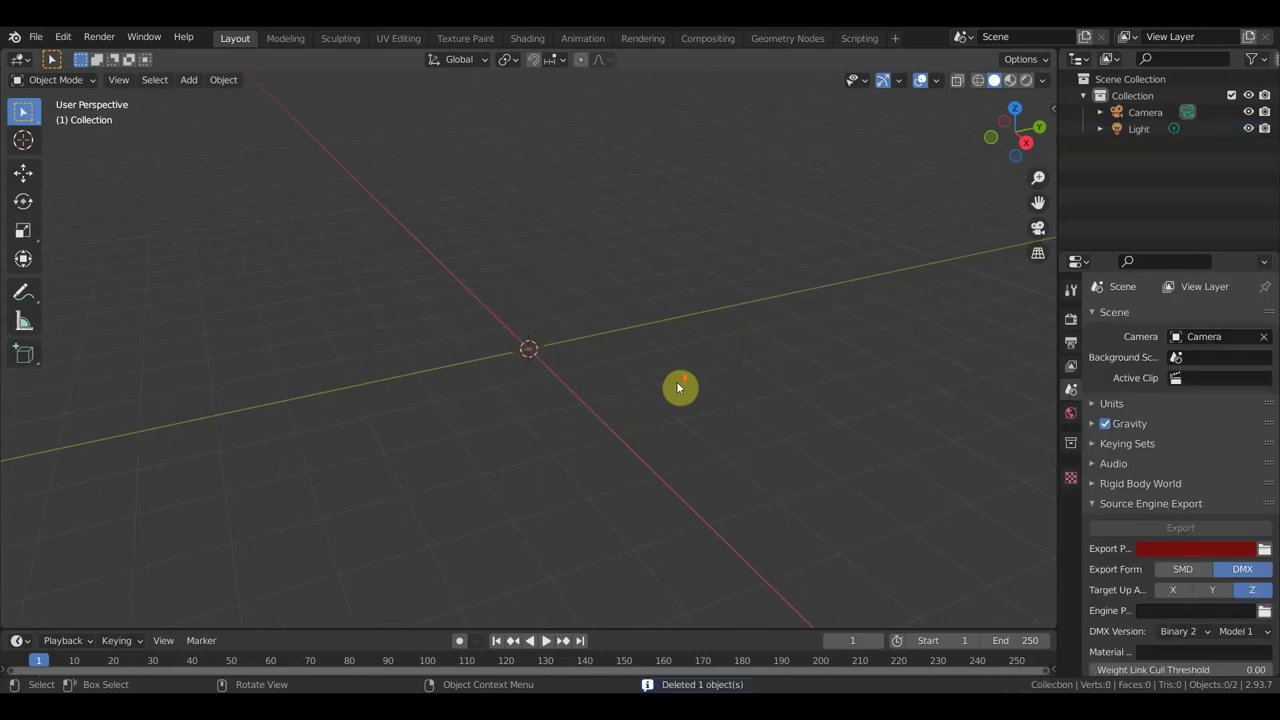
mouse_move(770, 486)
left_mouse_down()
mouse_move(405, 208)
mouse_move(222, 117)
left_mouse_up()
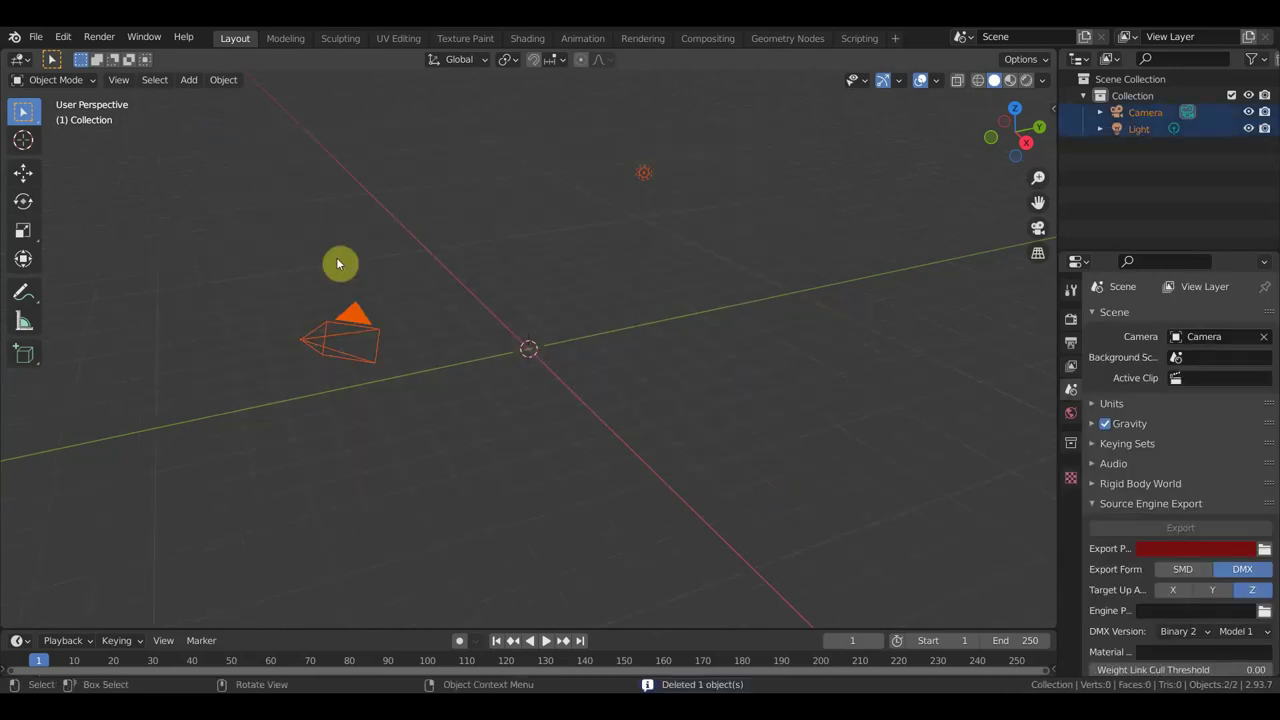
key("Delete")
key("KP_1")
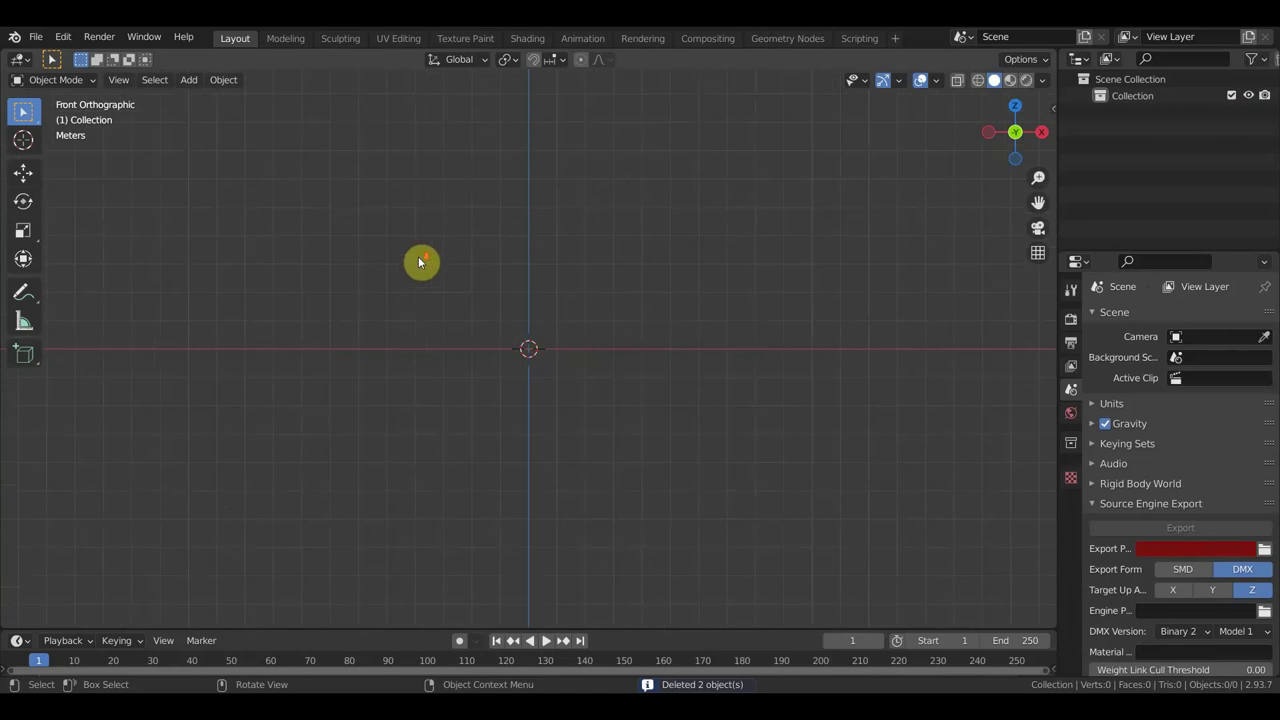
left_click(36, 38)
Step: Import CL_голова4.OBJ from the Desktop as a Wavefront OBJ
mouse_move(62, 262)
left_click(260, 396)
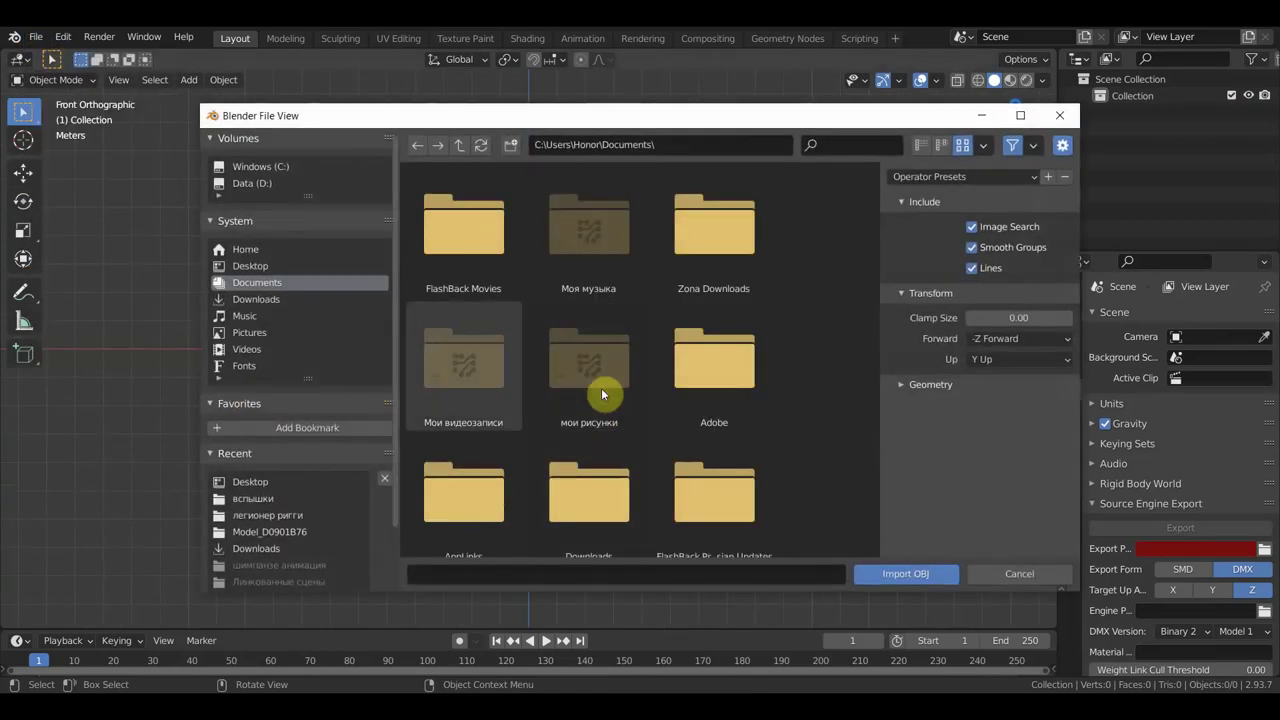
left_click(262, 265)
left_click(618, 387)
scroll(618, 390, "down", 3)
scroll(622, 400, "down", 3)
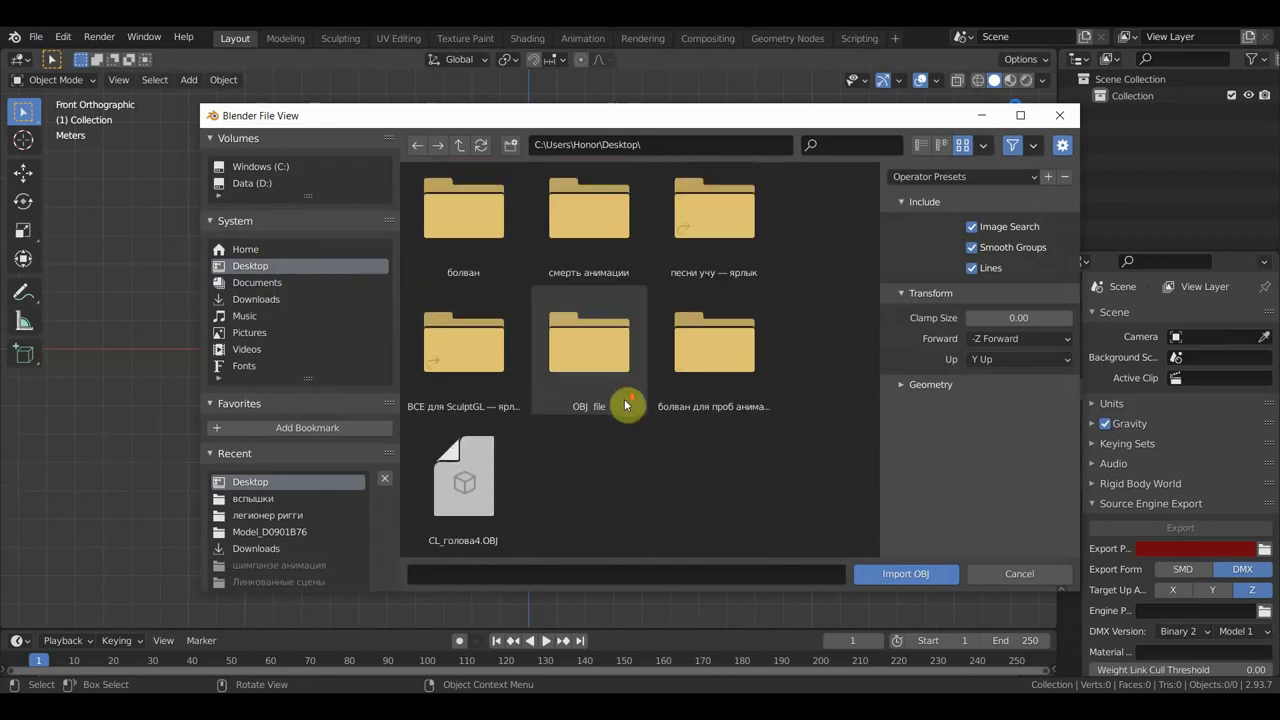
left_click(486, 486)
left_click(894, 572)
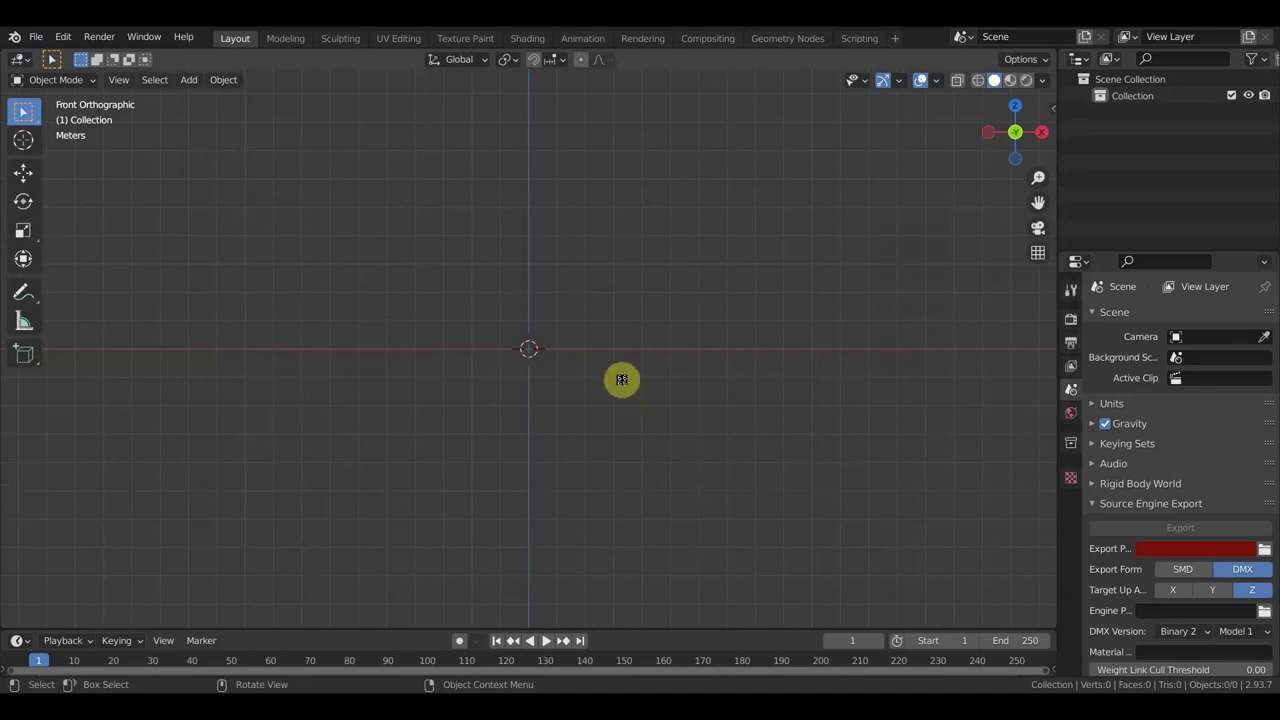
Step: Frame the head and chest and show the BSurfaces sidebar tab
scroll(621, 385, "up", 4)
scroll(621, 385, "up", 5)
scroll(660, 358, "up", 5)
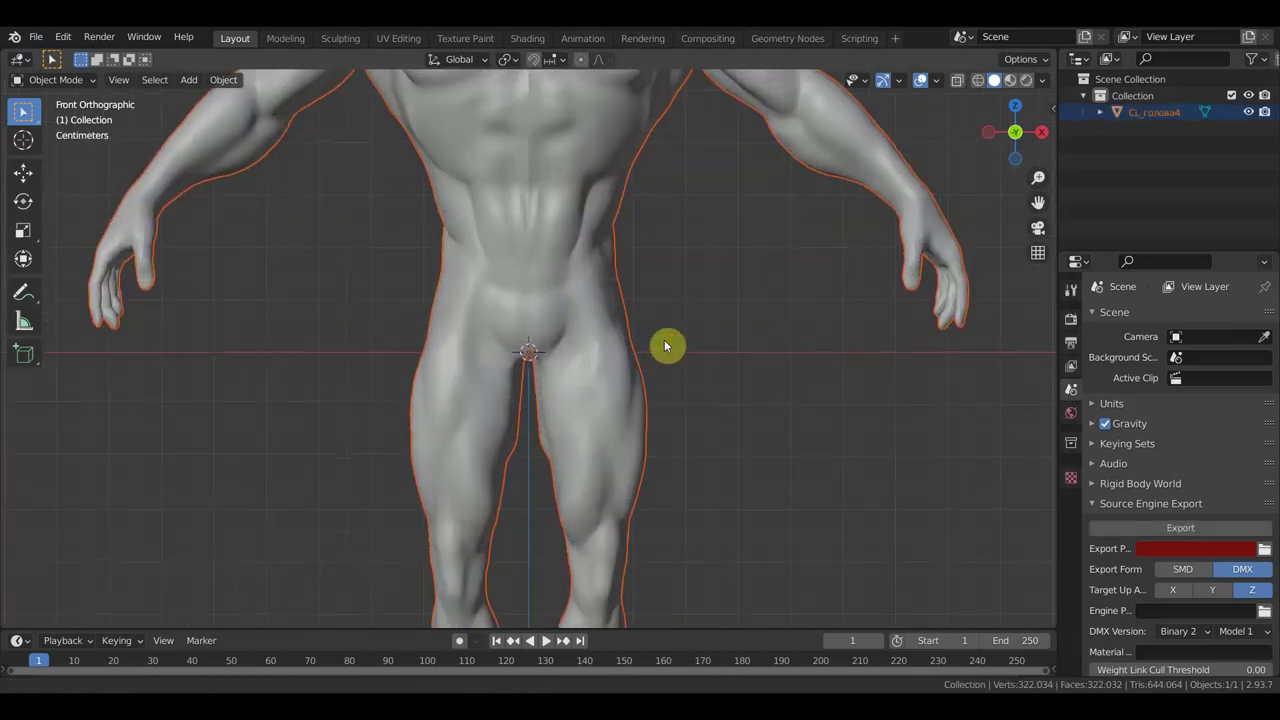
middle_click_drag(666, 346, 758, 64, "shift")
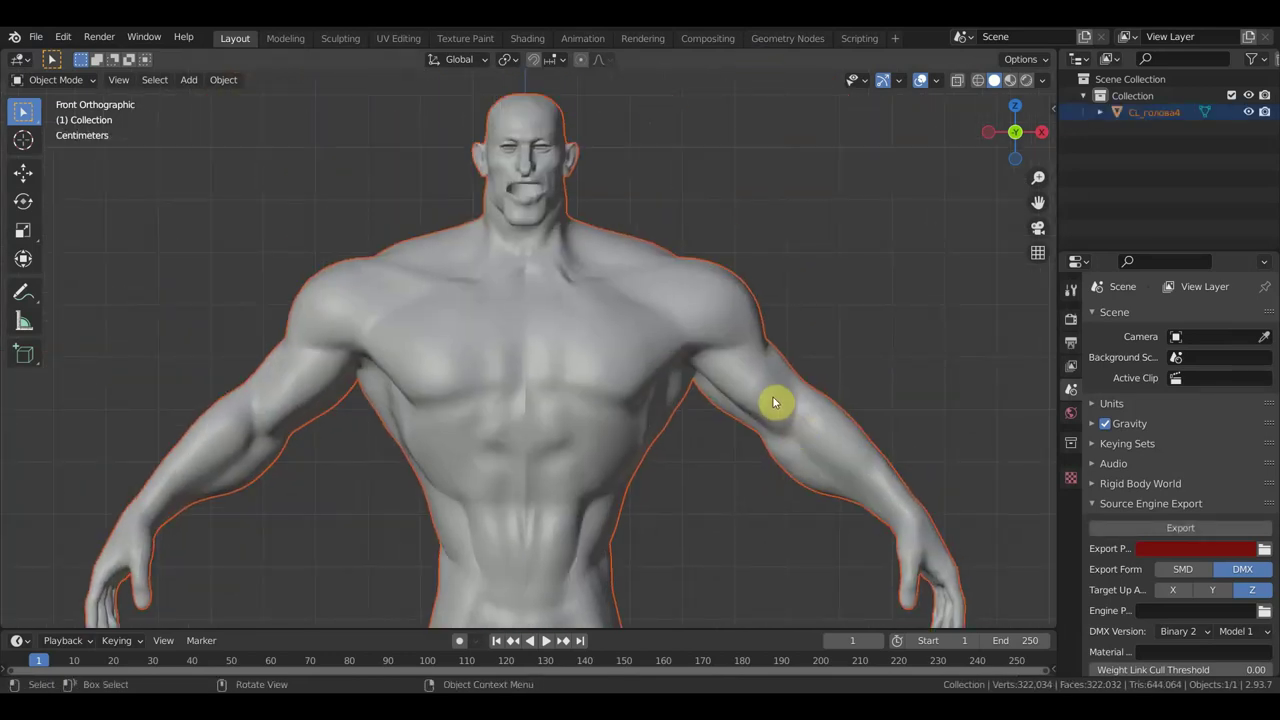
key("n")
left_click(1048, 517)
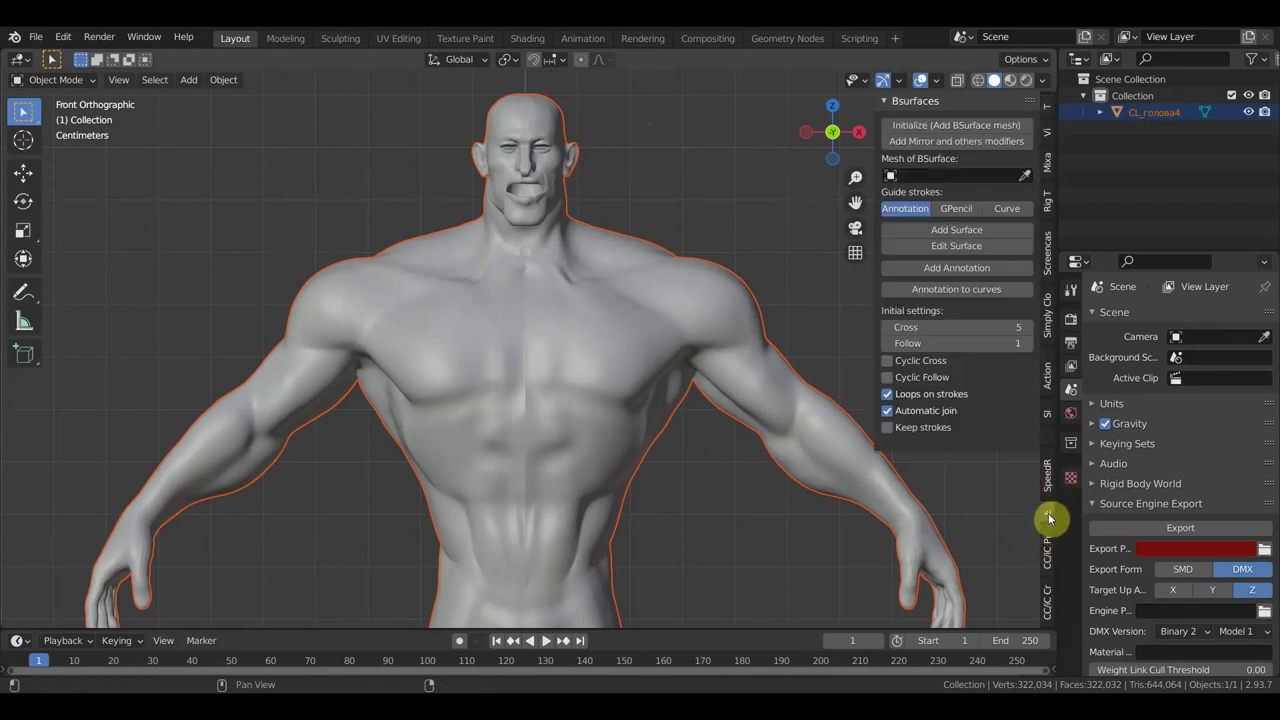
Step: Initialize a BSurface mesh, draw a guide circle on the chest, and make its colour opaque
left_click(938, 128)
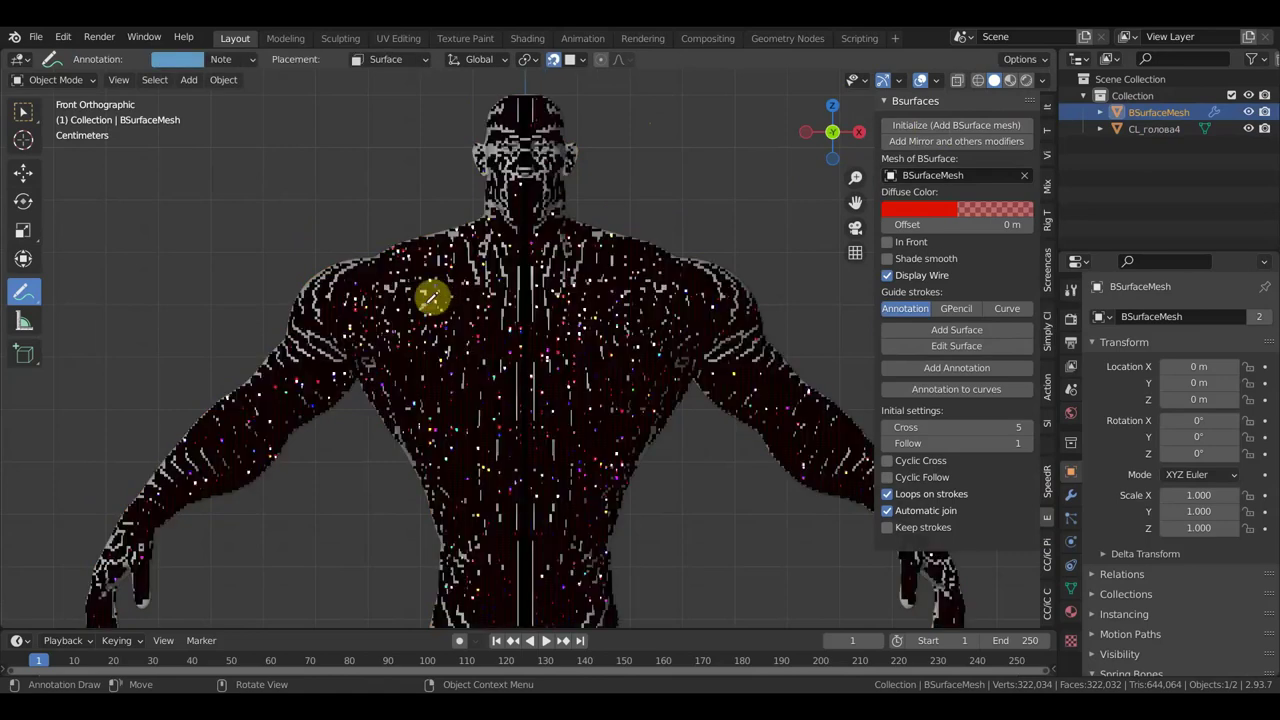
mouse_move(422, 338)
left_mouse_down()
mouse_move(494, 363)
mouse_move(487, 290)
left_mouse_up()
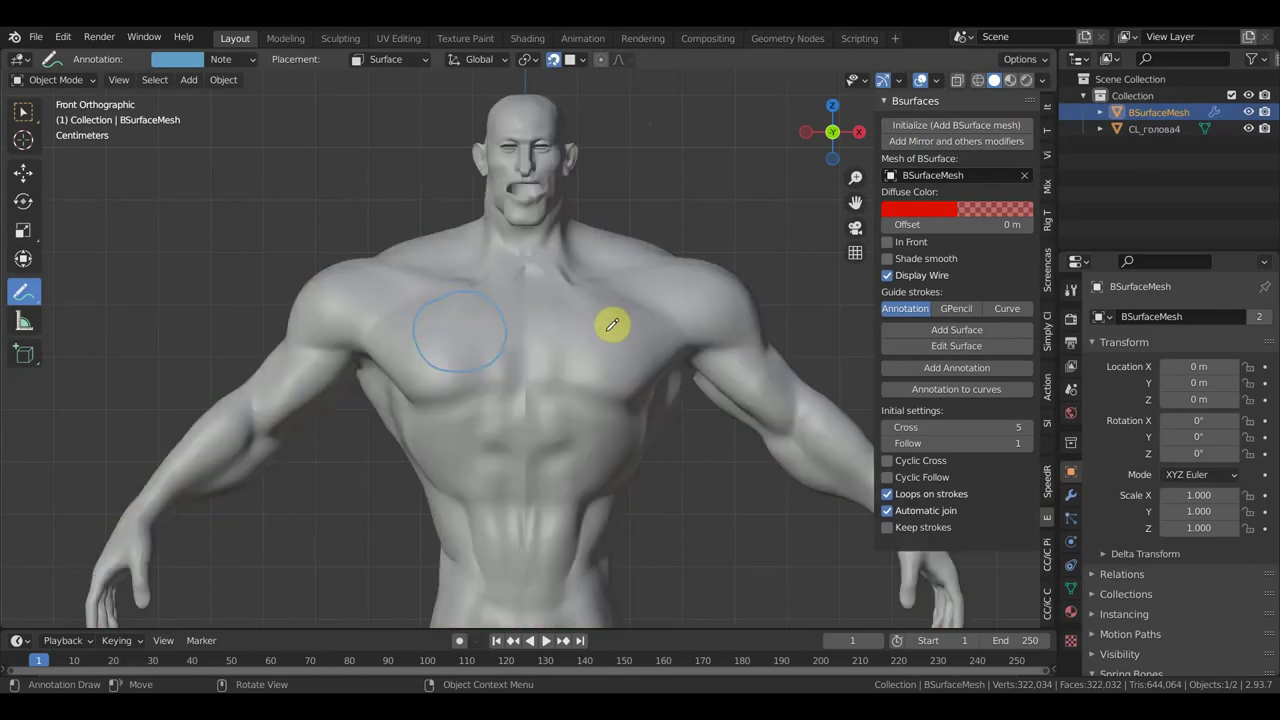
left_click(957, 207)
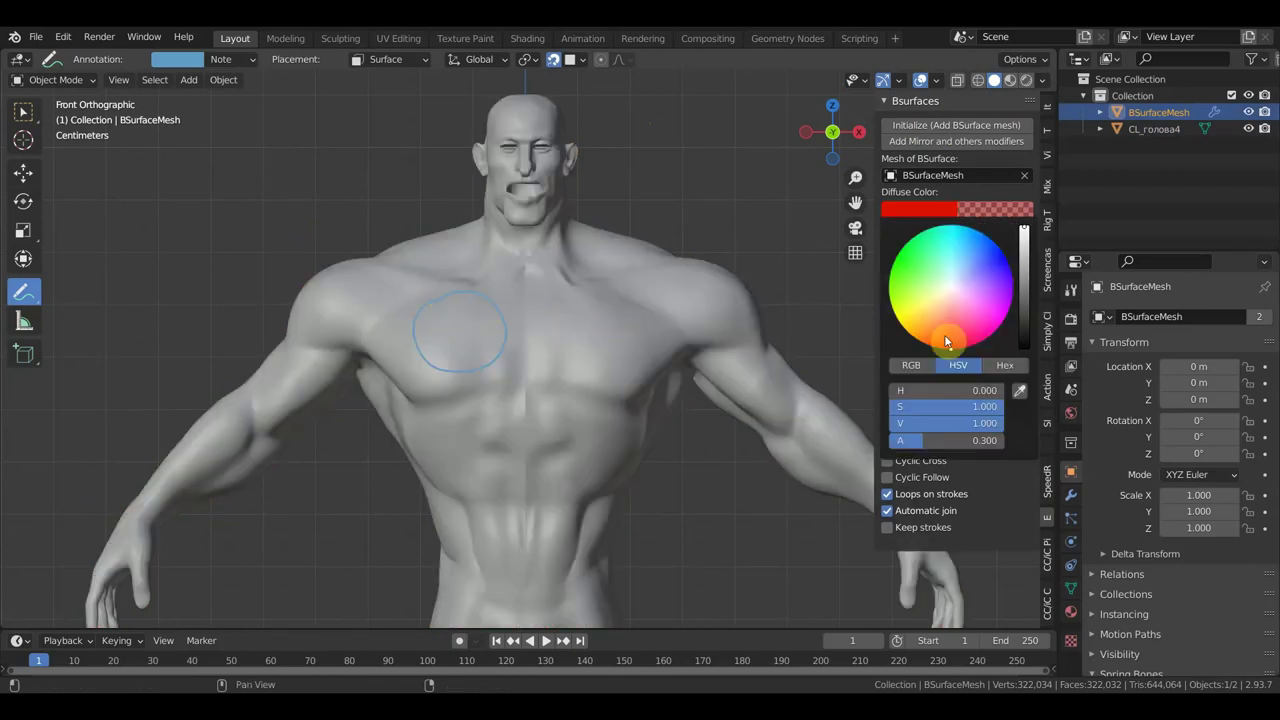
left_click_drag(987, 440, 1004, 440)
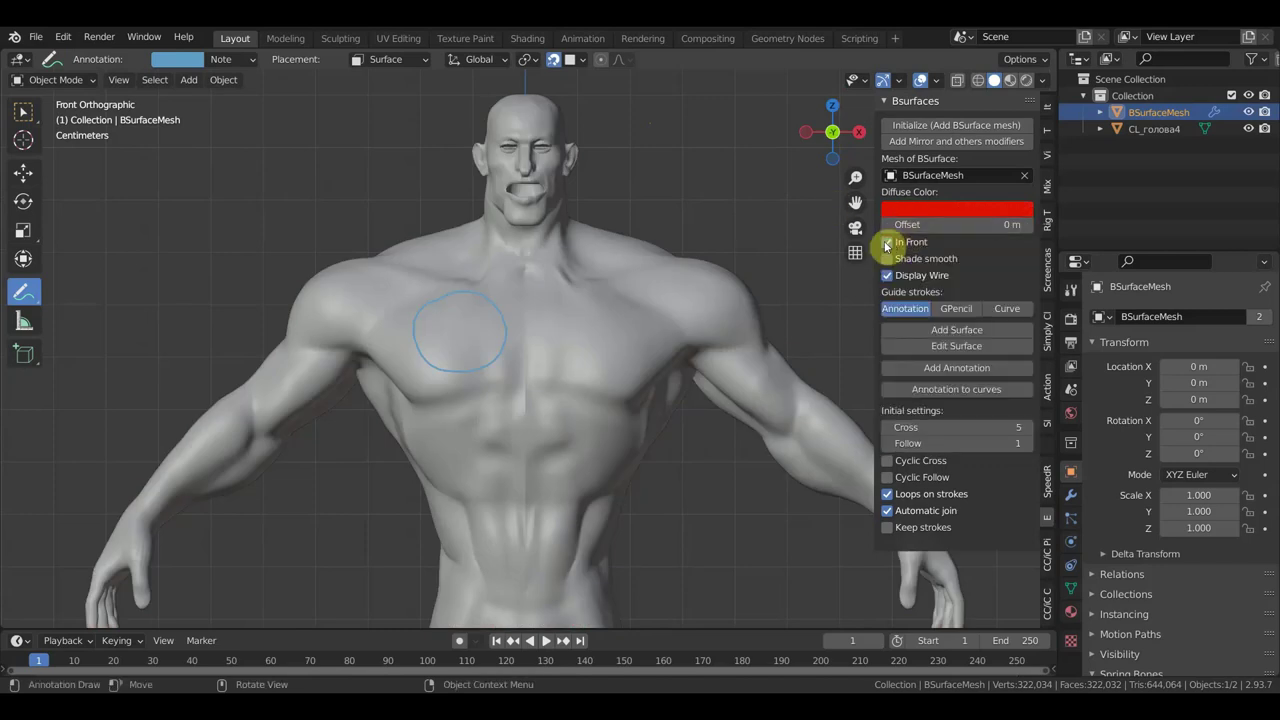
Step: Draw two guide lines across the circle and generate a one-face BSurface patch
left_click_drag(428, 275, 468, 402)
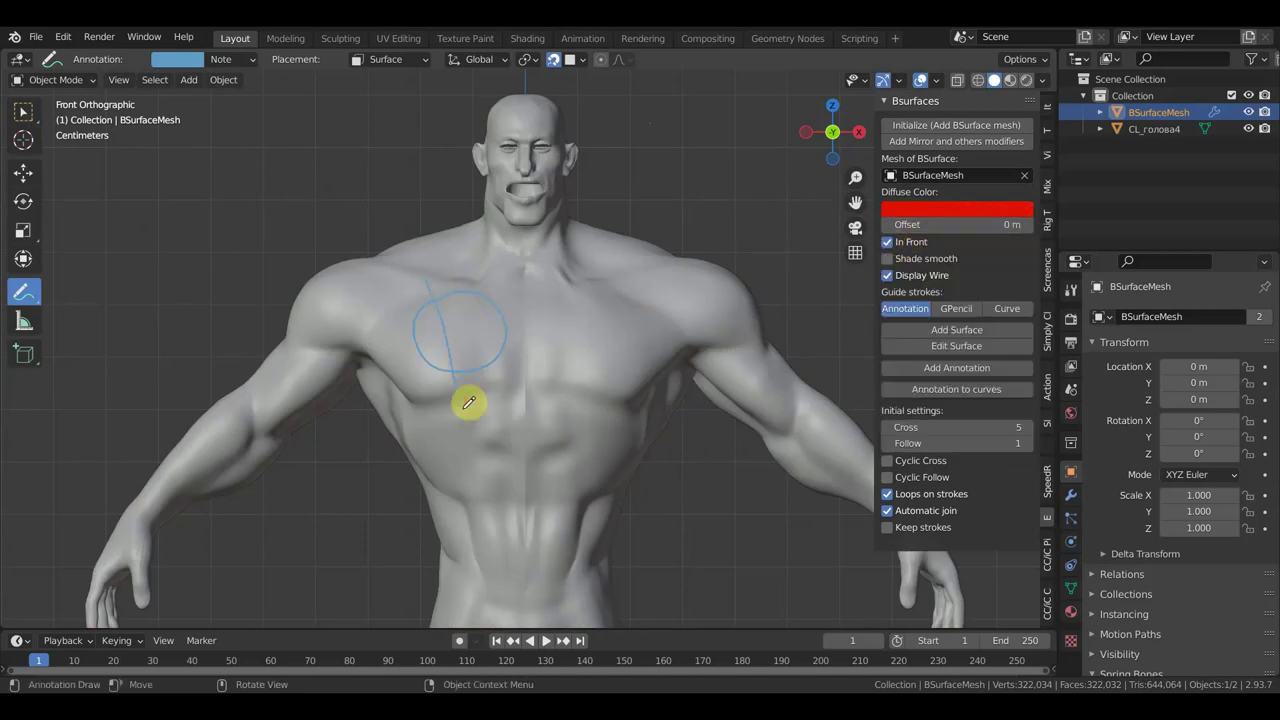
left_click_drag(463, 282, 499, 394)
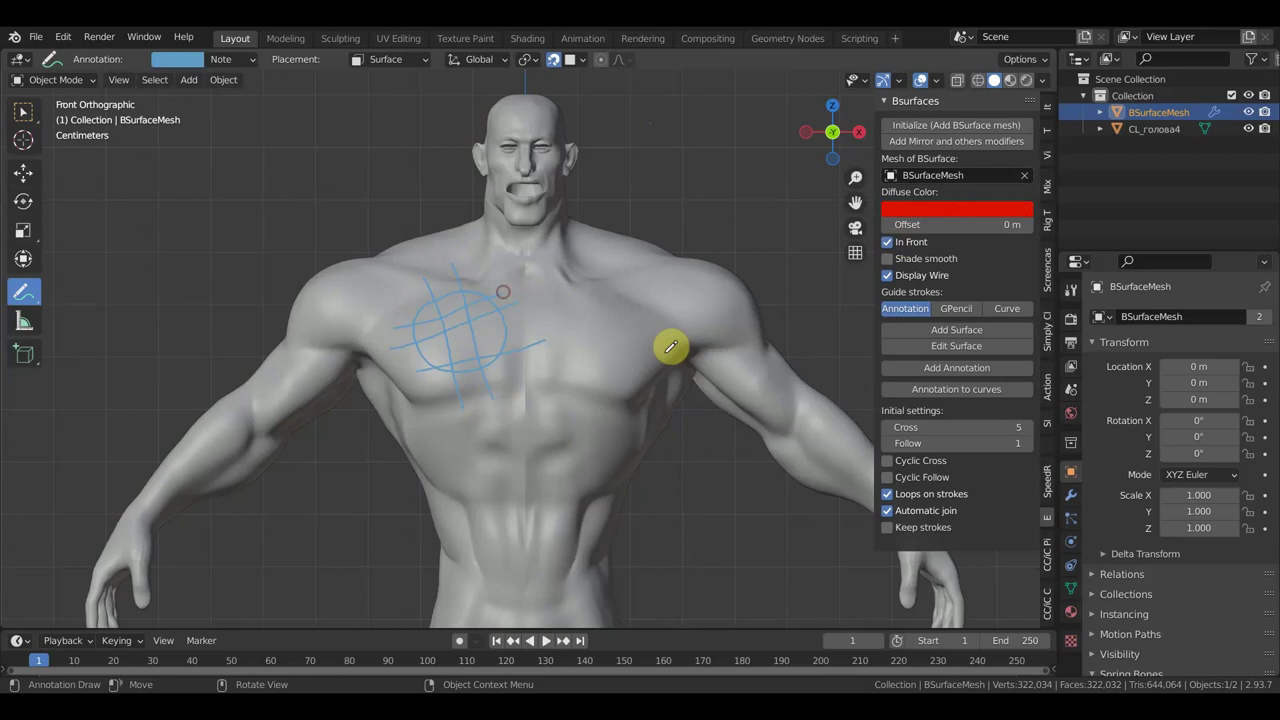
left_click(952, 330)
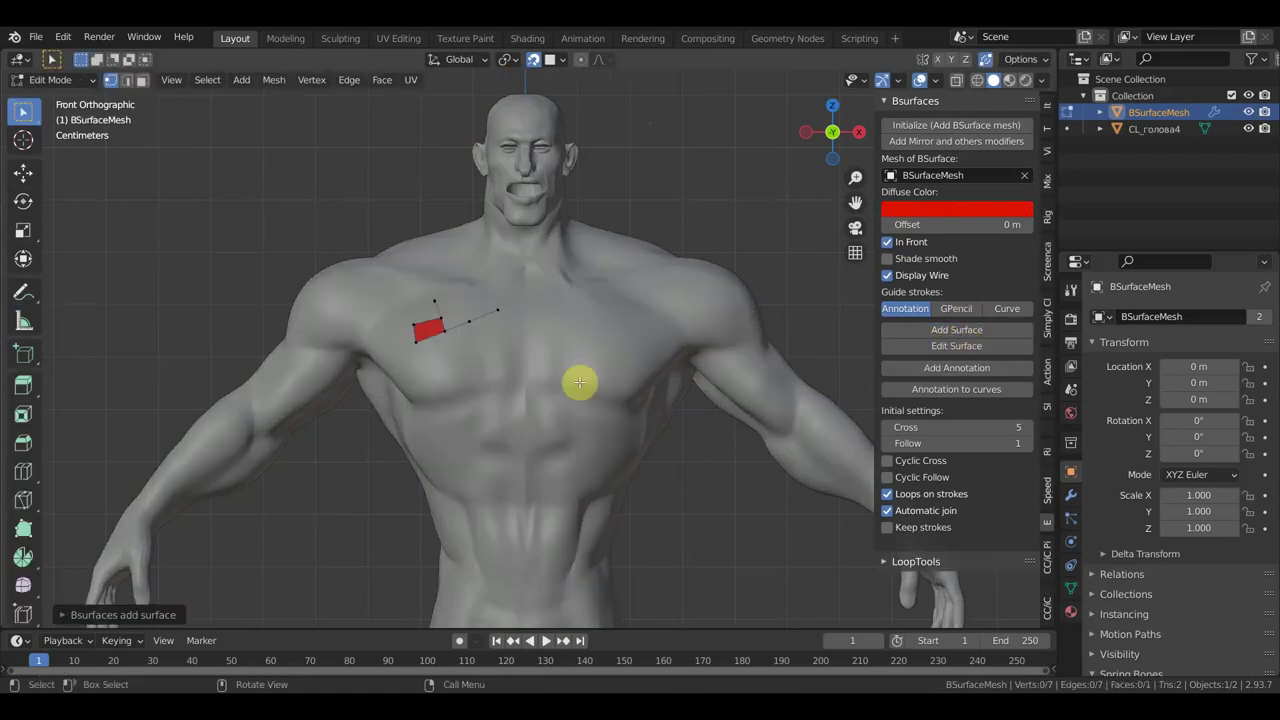
Step: Open the BSurfaceMesh Shrinkwrap modifier's options and return to Object Mode with the Move tool
scroll(579, 382, "up", 2)
middle_click_drag(652, 349, 763, 366)
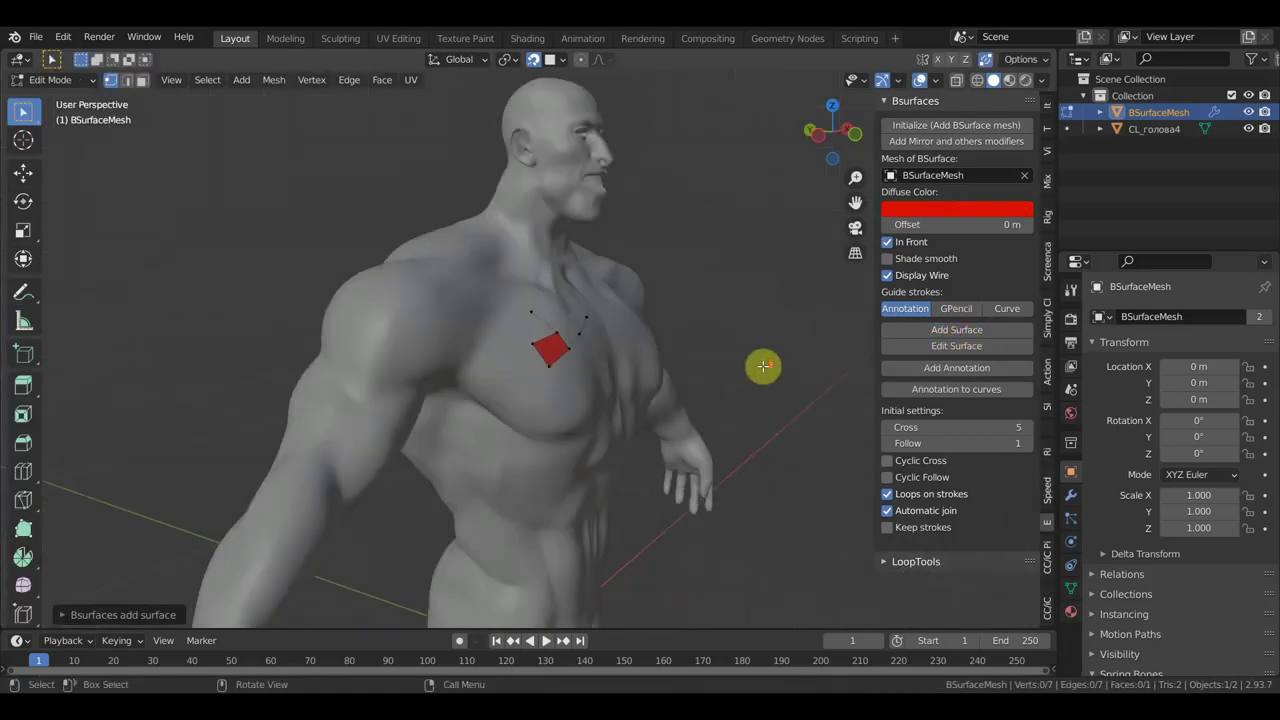
left_click(23, 178)
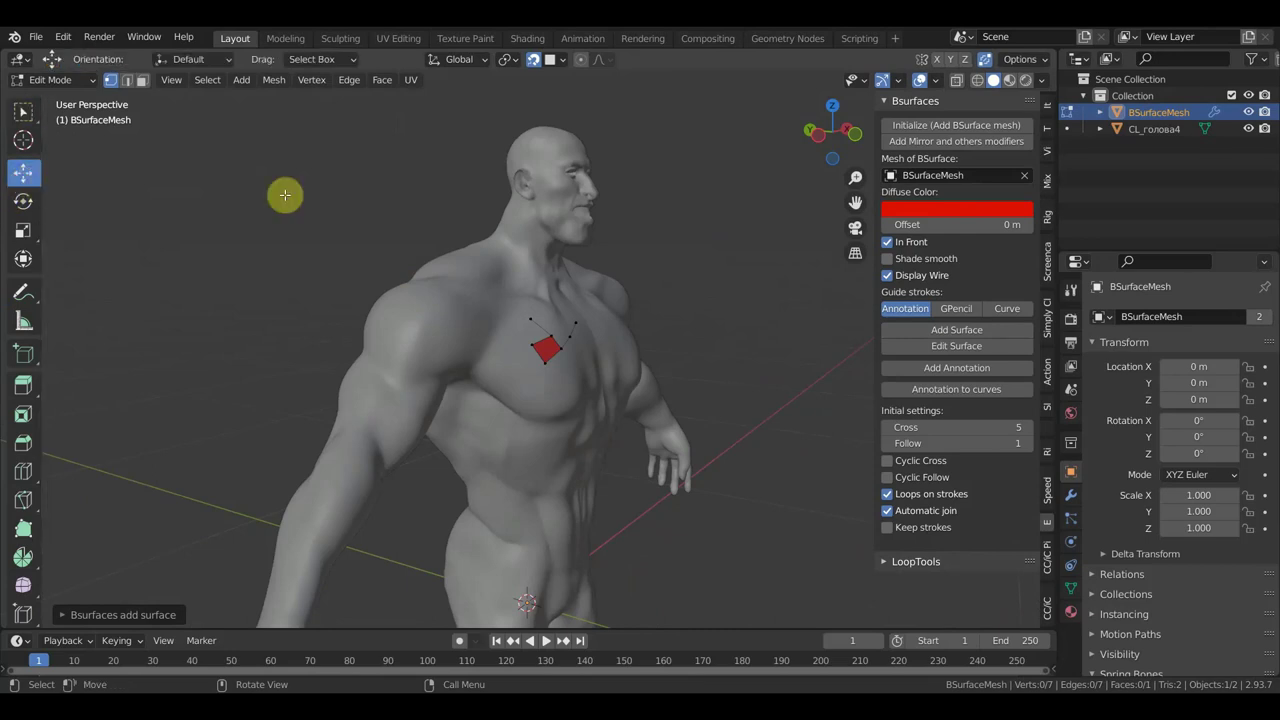
left_click(1071, 498)
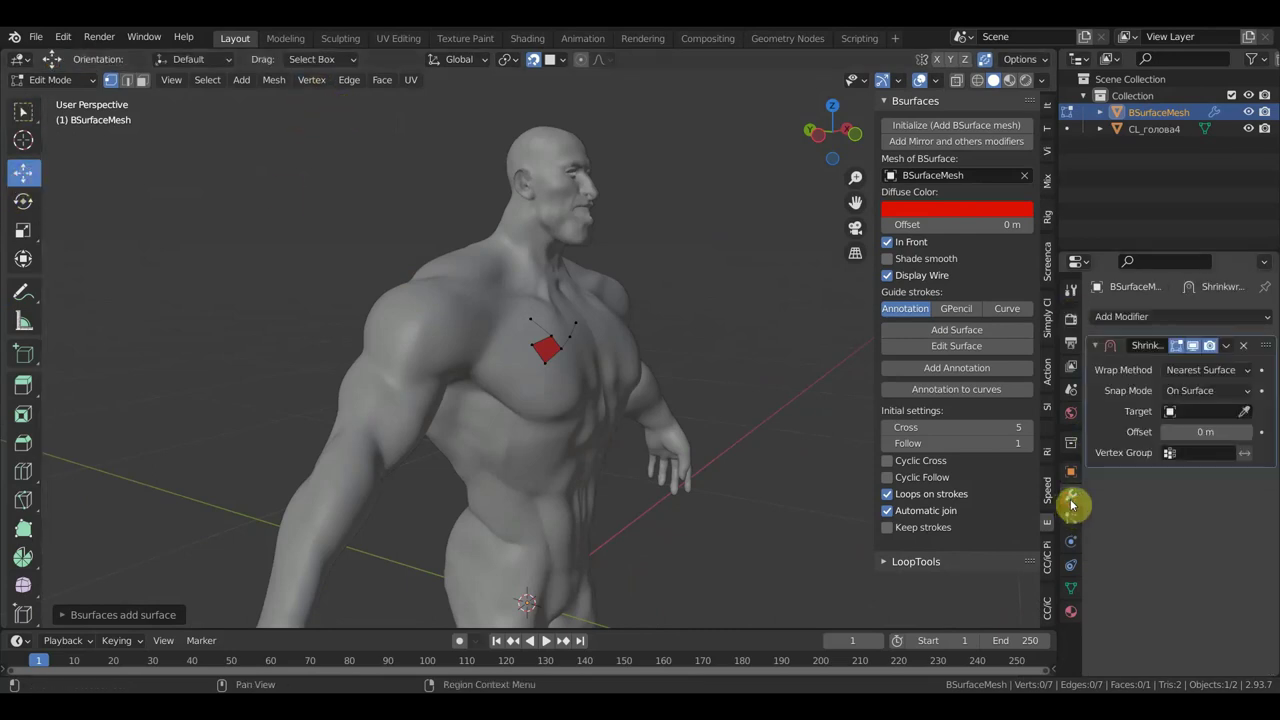
left_click(1226, 346)
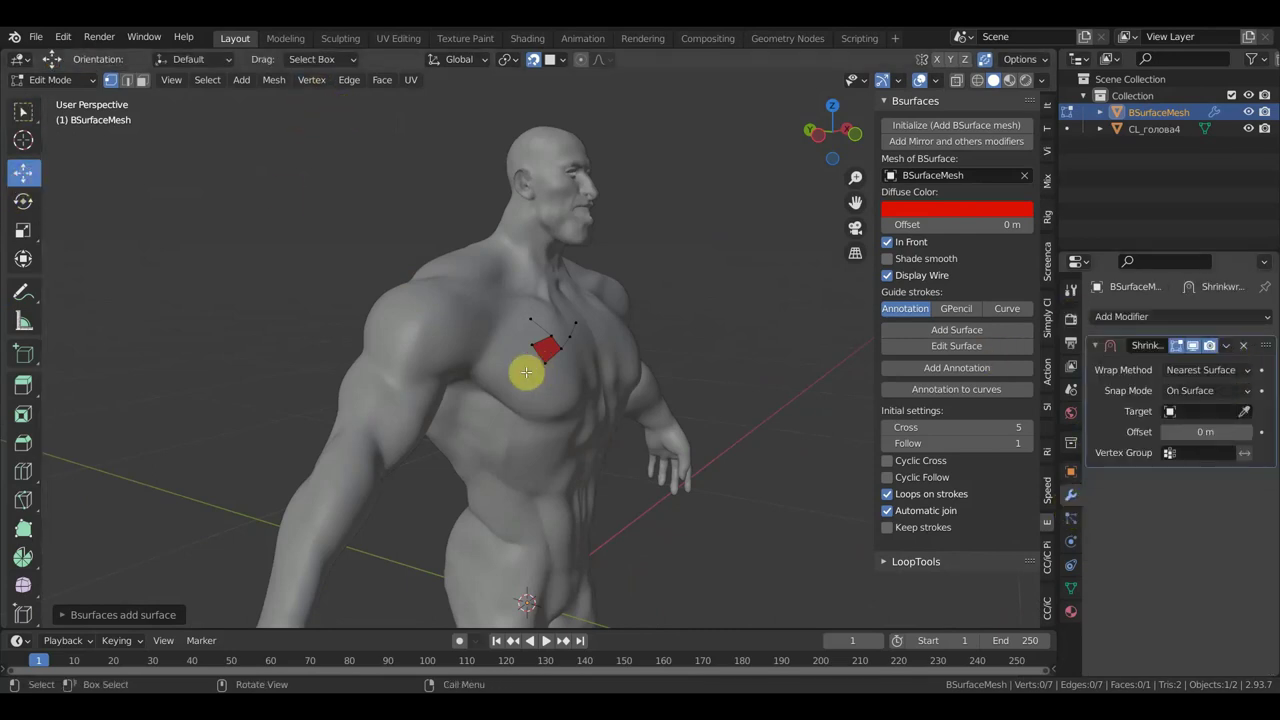
left_click(58, 79)
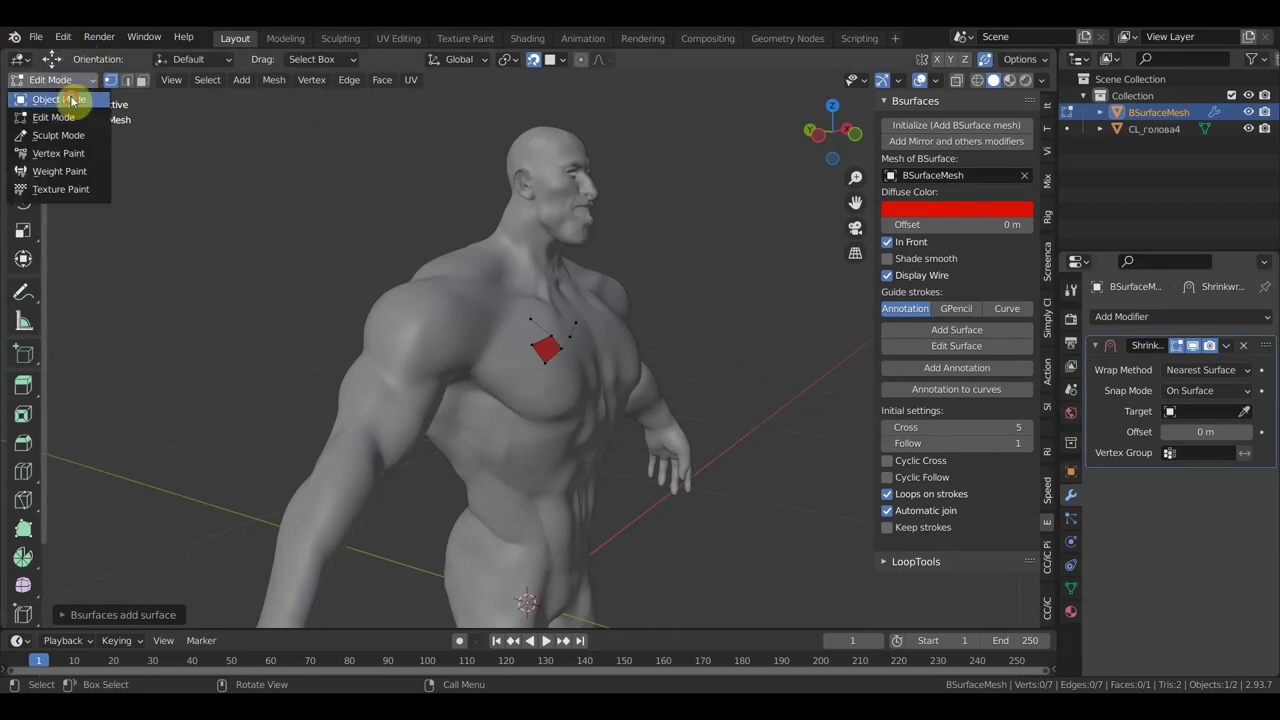
left_click(60, 100)
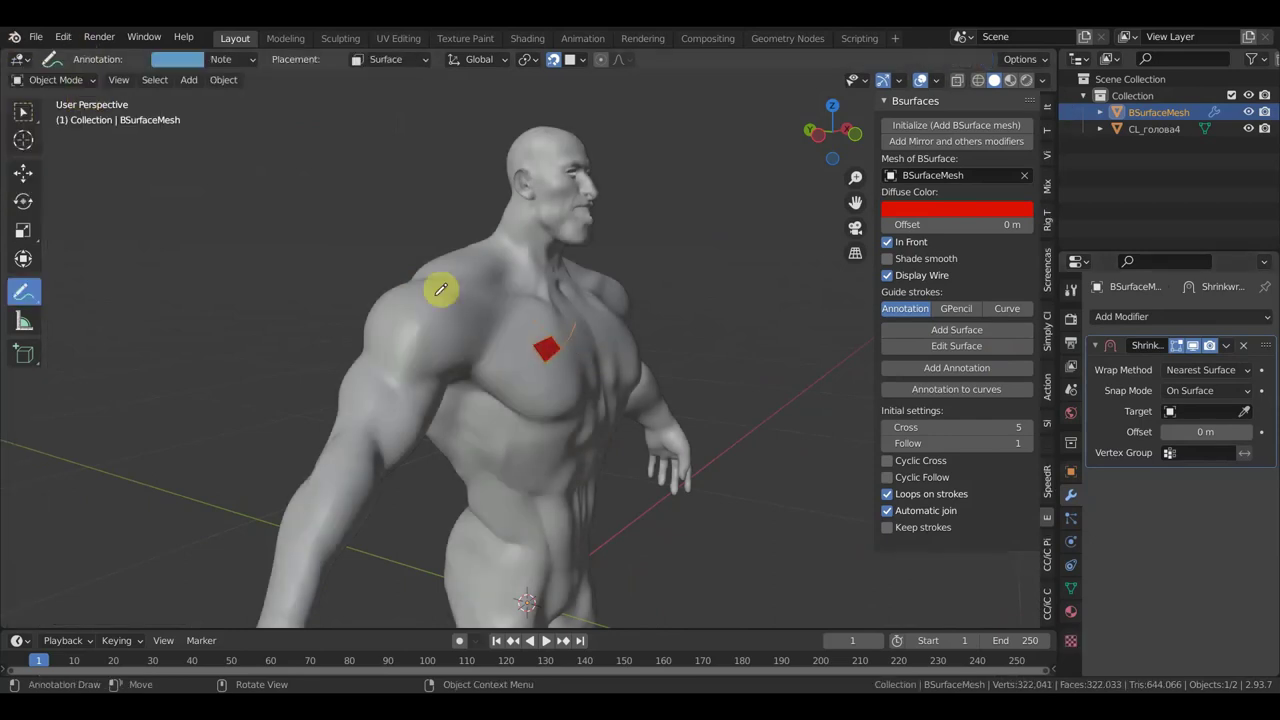
left_click(25, 173)
Step: Set CL_голова4 as BSurfaceMesh's Shrinkwrap target and apply the modifier
left_click(548, 352)
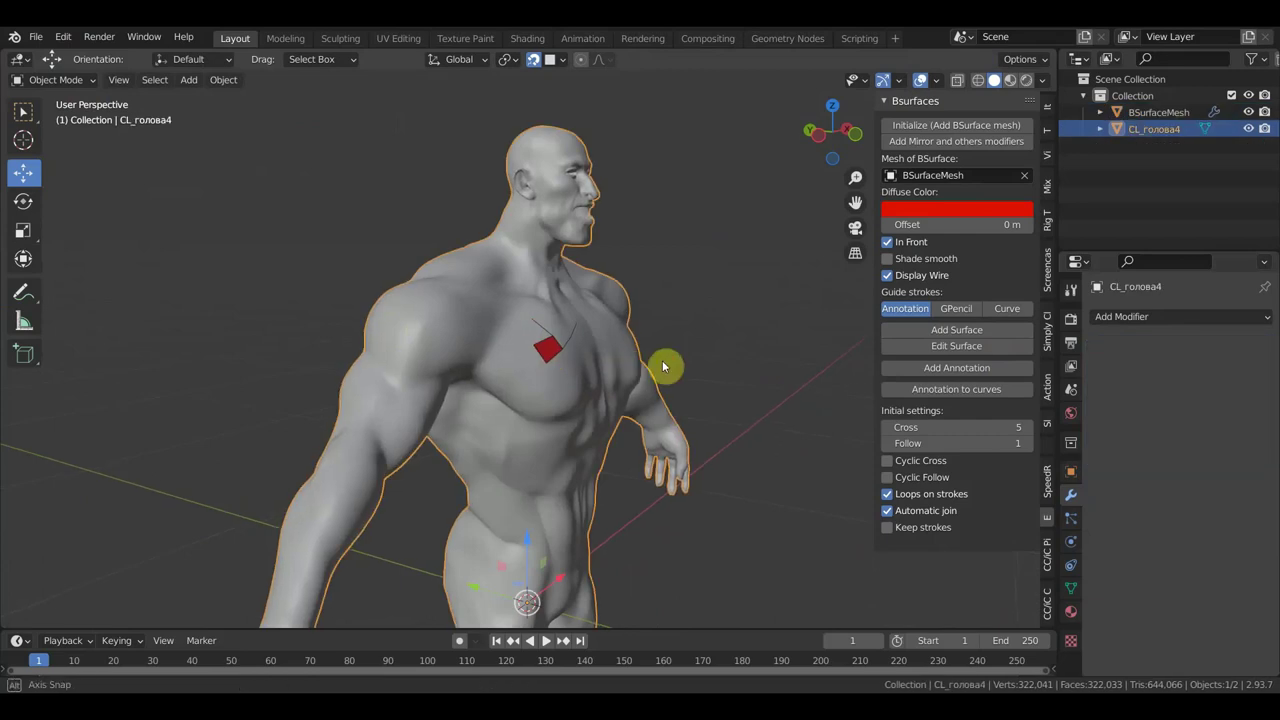
middle_click_drag(666, 366, 630, 368)
left_click(588, 356)
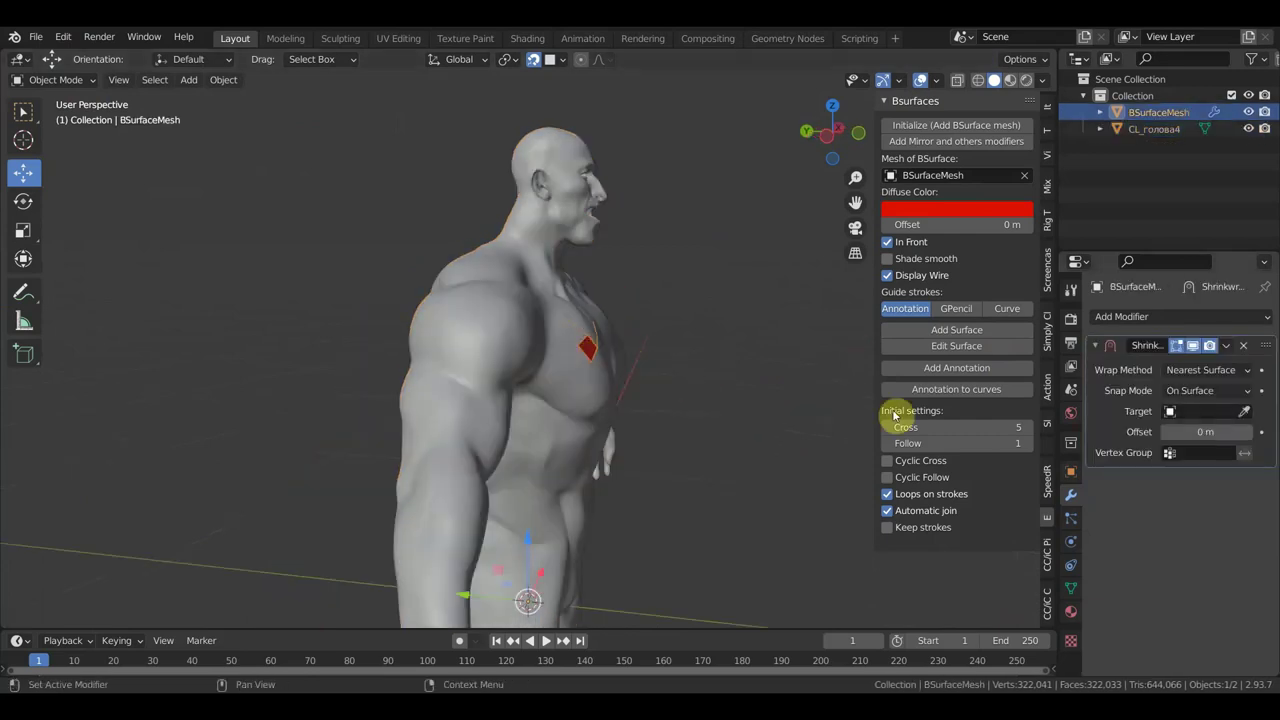
left_click(1244, 411)
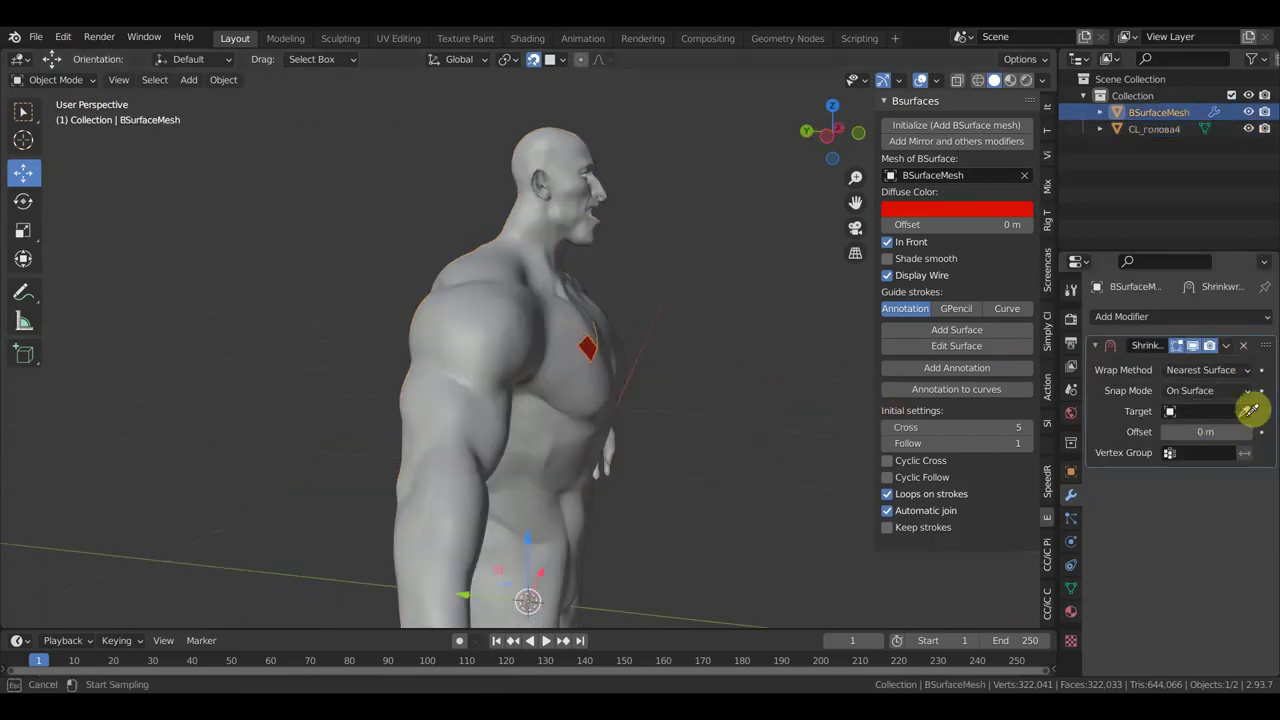
left_click(510, 349)
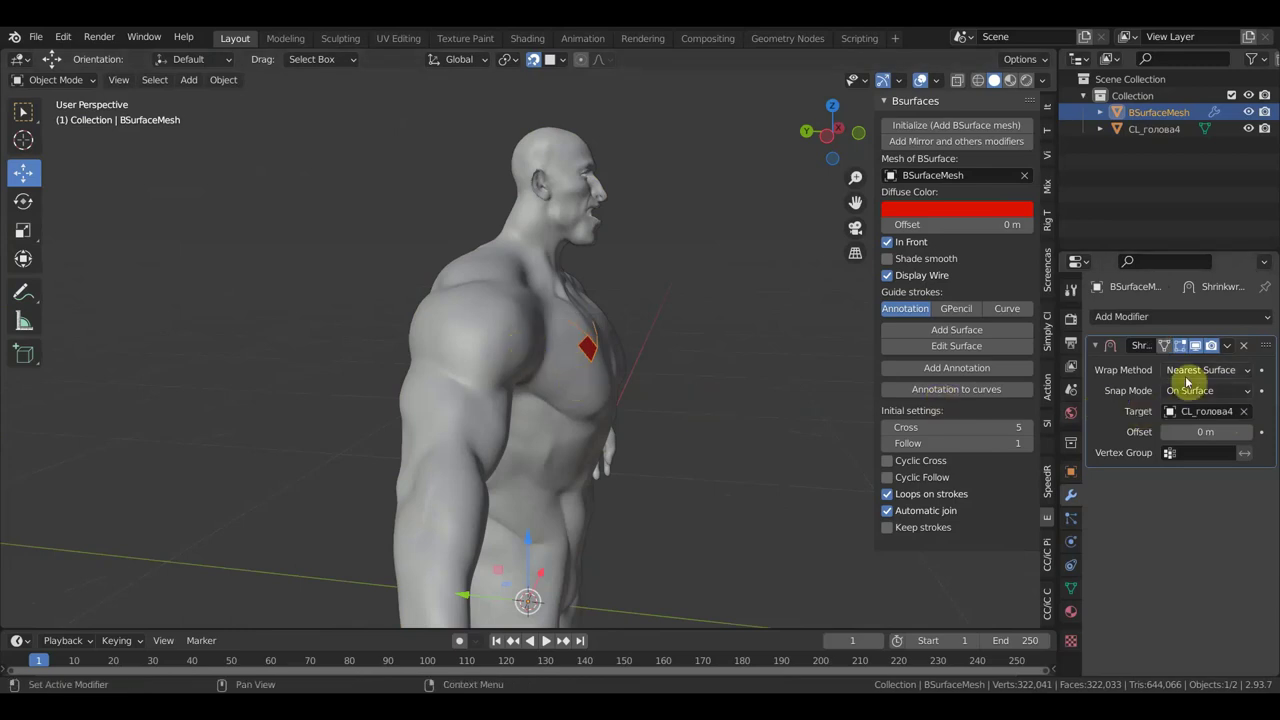
left_click(1228, 345)
left_click(1188, 372)
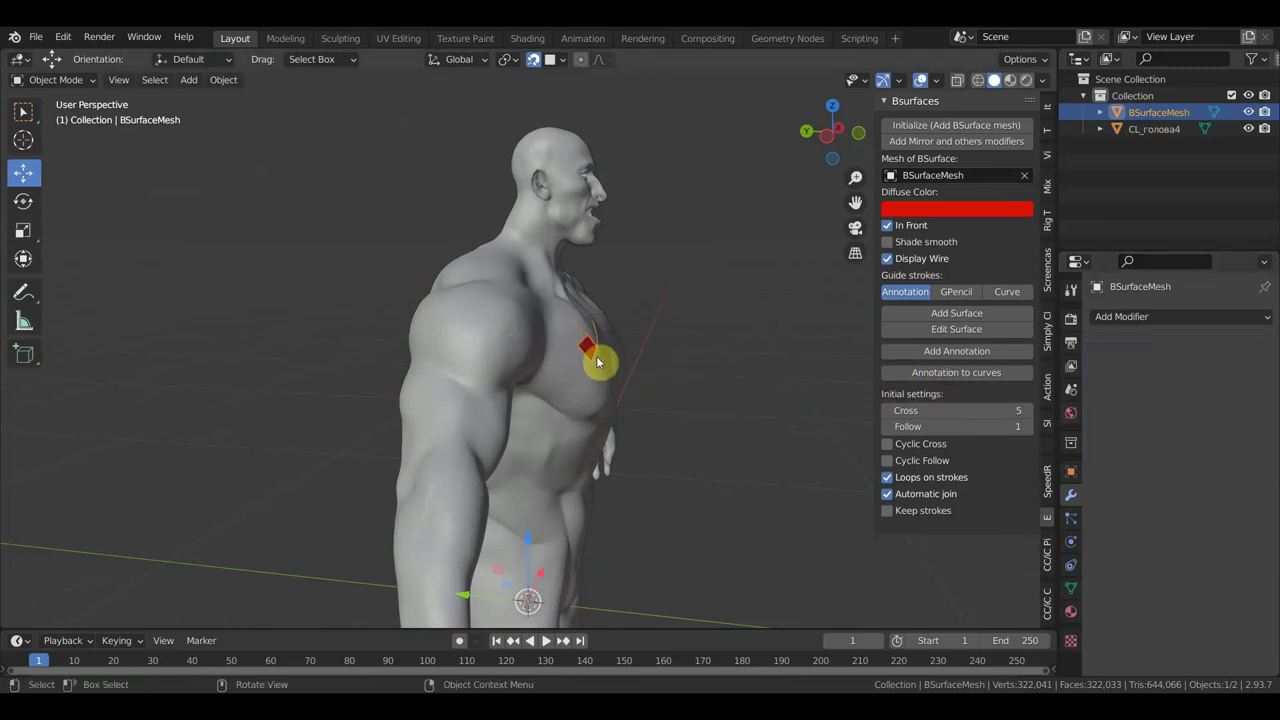
Step: Undo the accidental move of the red patch off the chest
left_click_drag(603, 351, 623, 355)
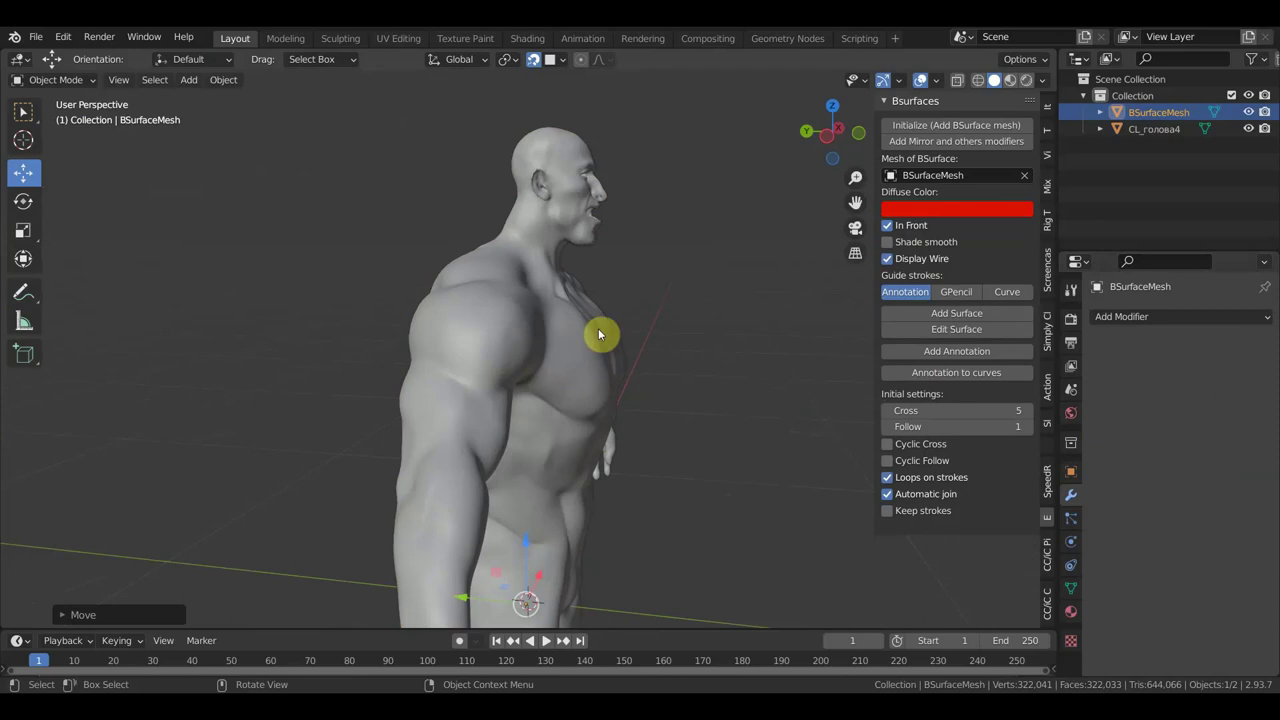
key("ctrl+z")
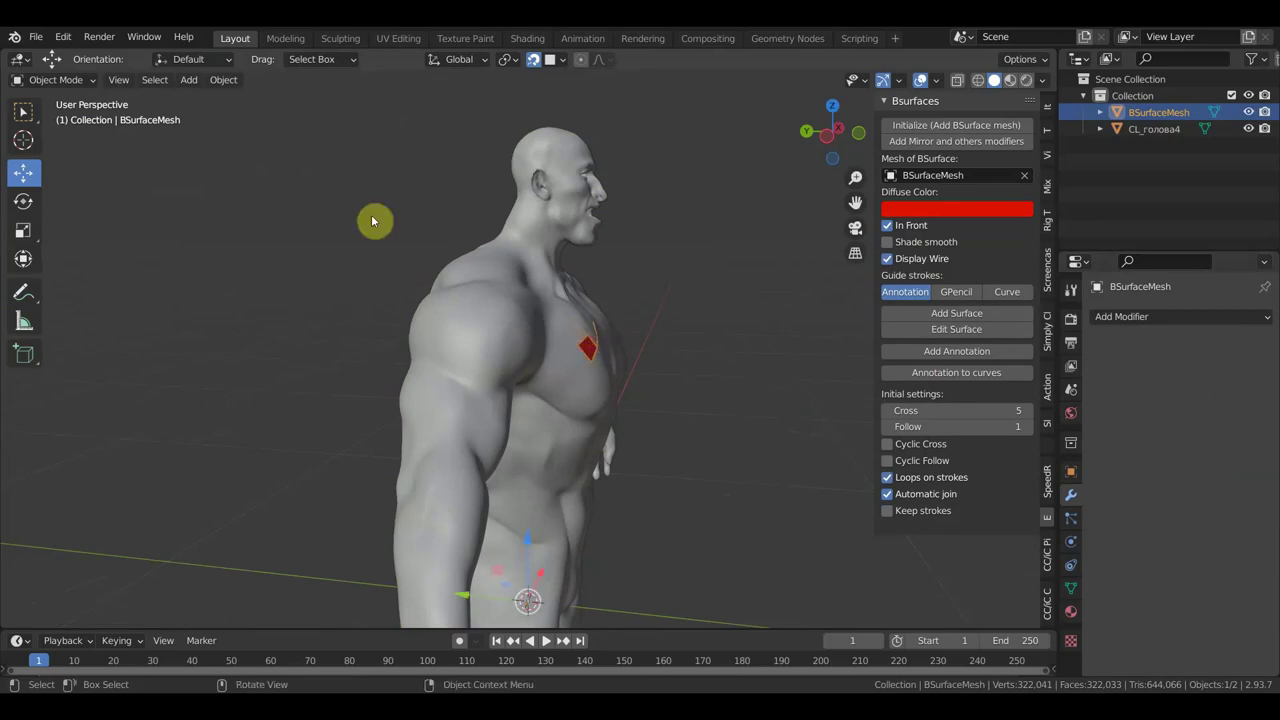
left_click(226, 80)
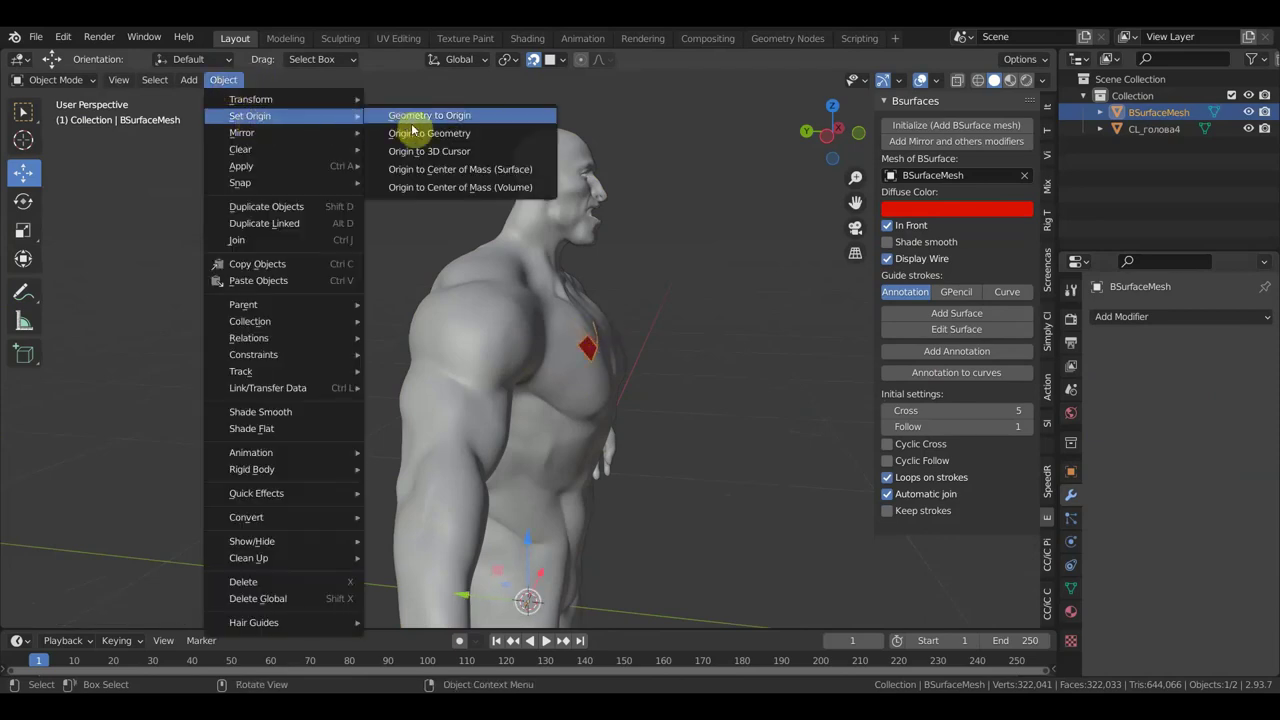
Step: Set the red patch's origin to its geometry, then G-move it onto the upper chest
left_click(420, 131)
key("g")
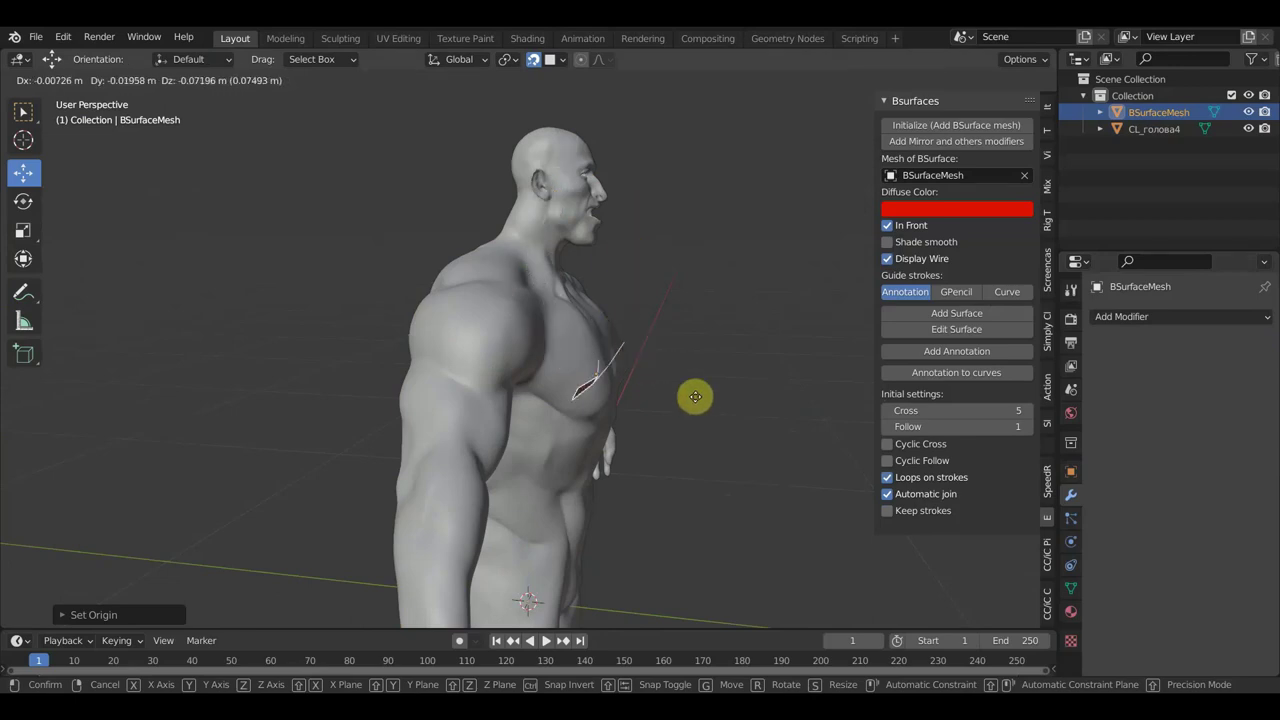
left_click(666, 382)
middle_click_drag(666, 382, 576, 381)
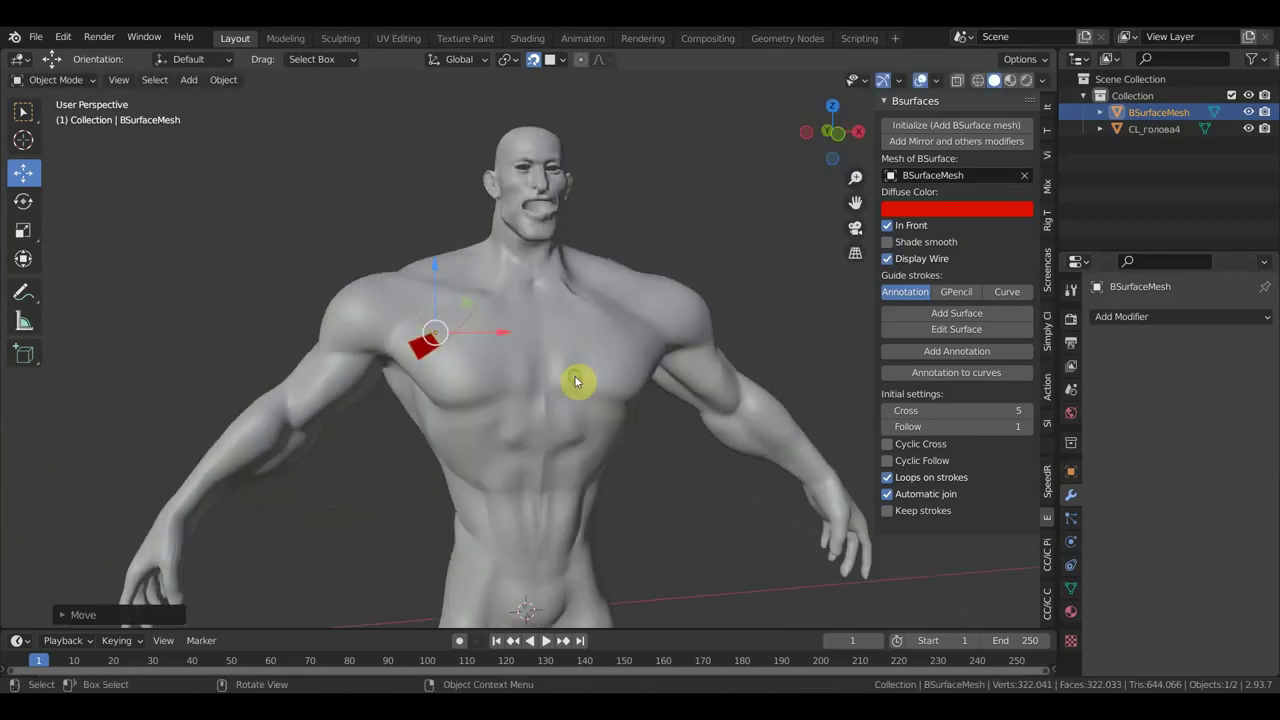
key("g")
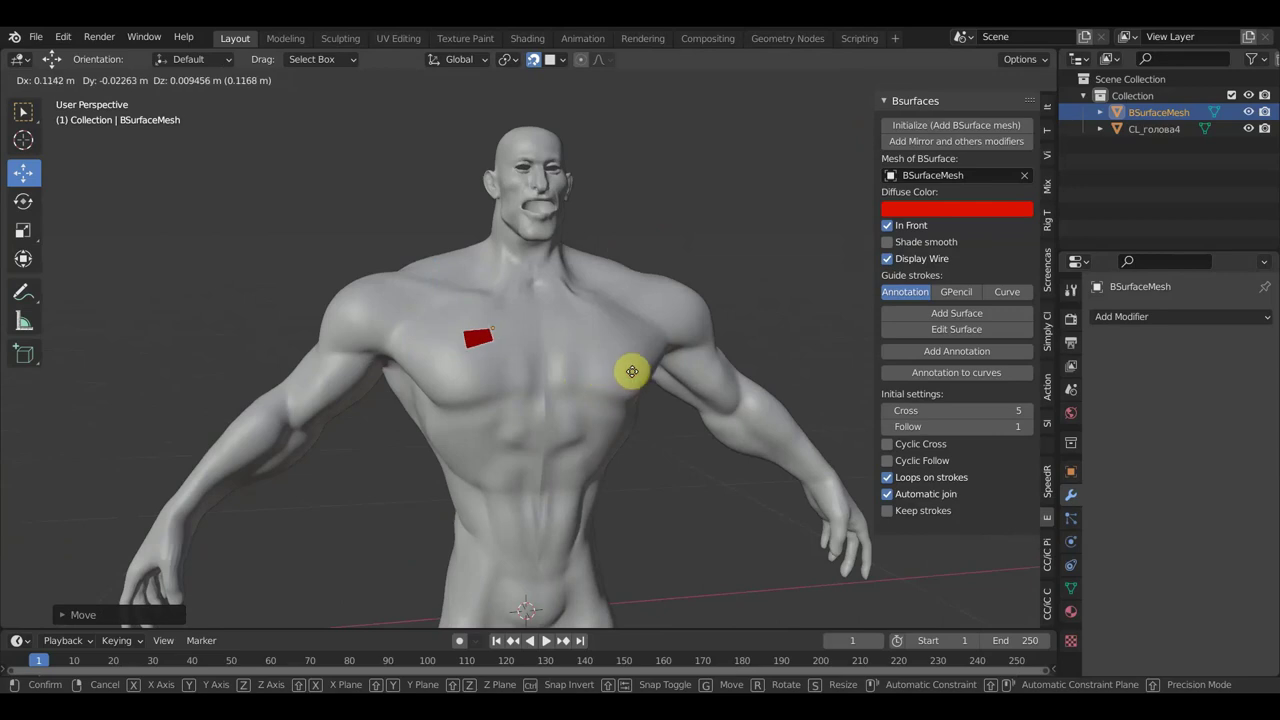
left_click(632, 371)
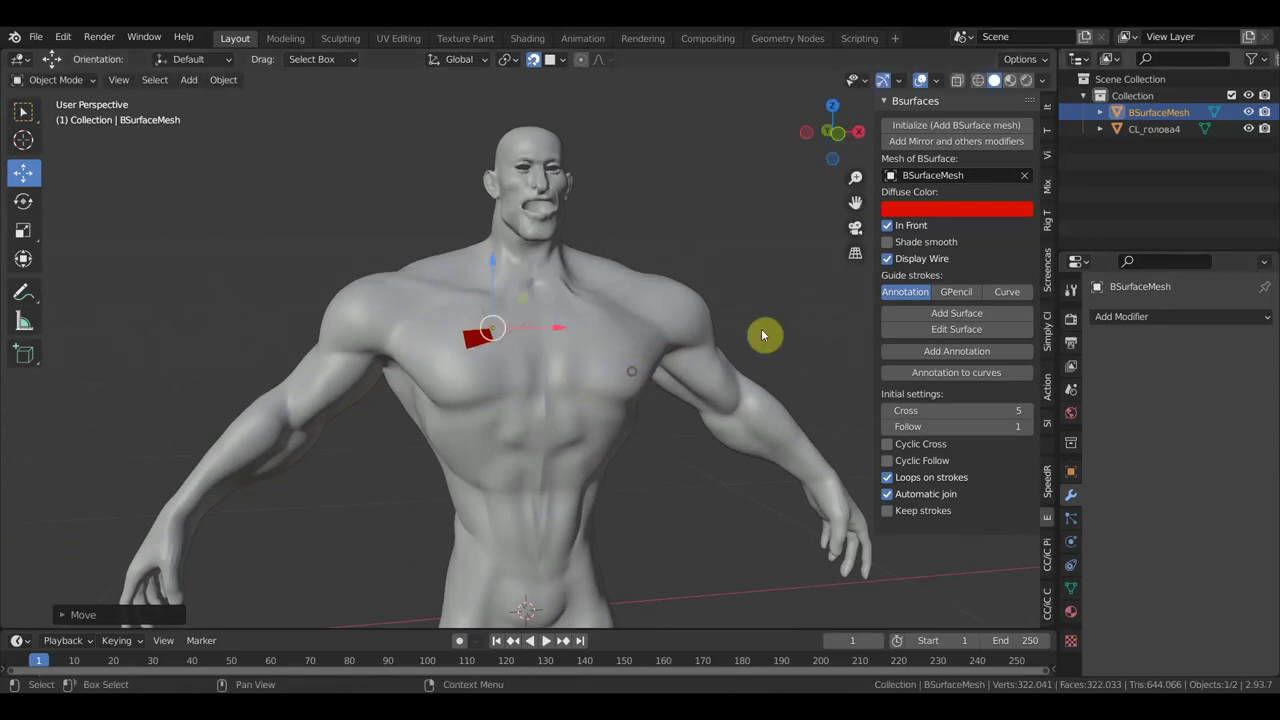
Step: Hide CL_голова4 and reposition the isolated red patch with two G moves
left_click(1248, 128)
scroll(623, 369, "up", 2)
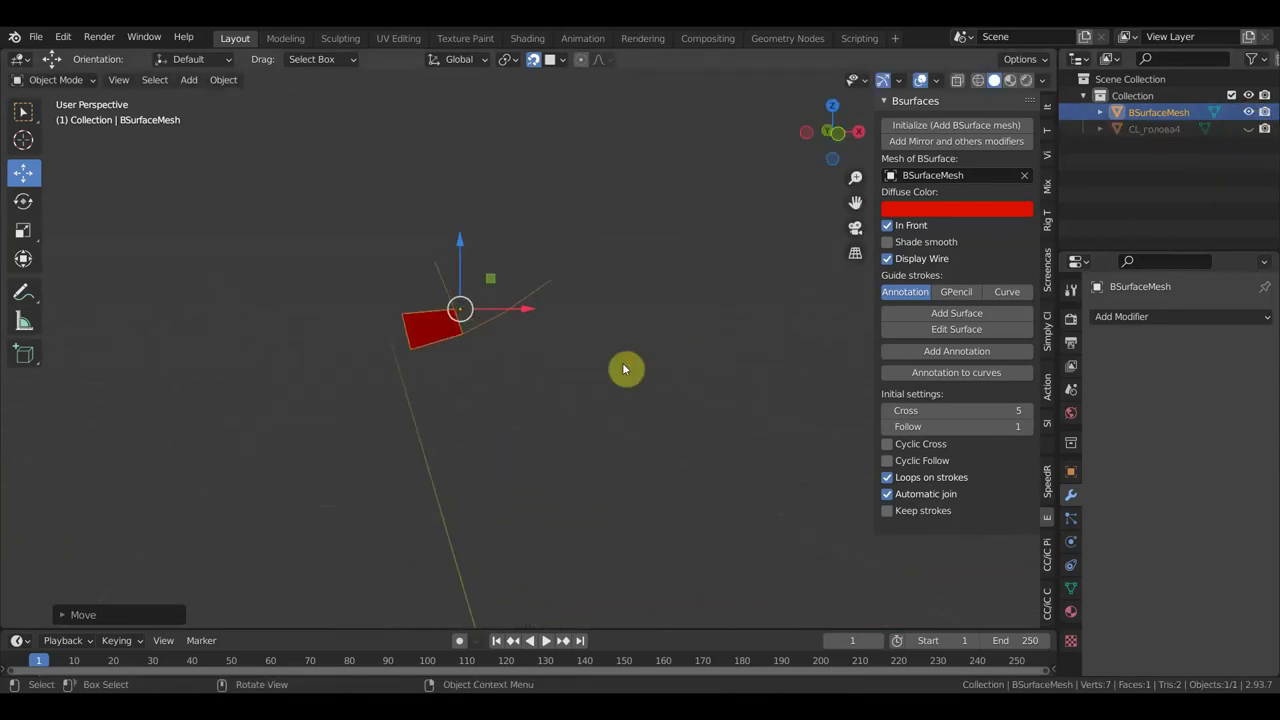
key("g")
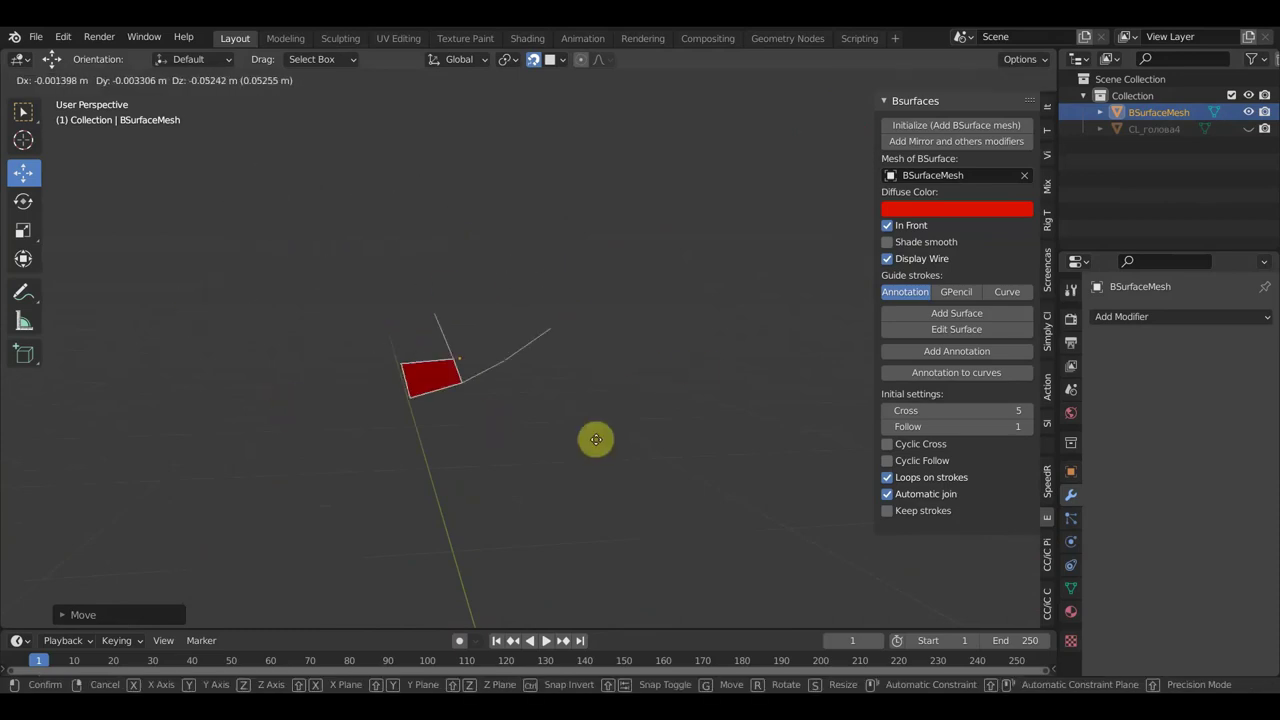
left_click(628, 366)
mouse_move(628, 366)
middle_mouse_down()
mouse_move(714, 411)
mouse_move(723, 397)
mouse_move(786, 405)
middle_mouse_up()
key("g")
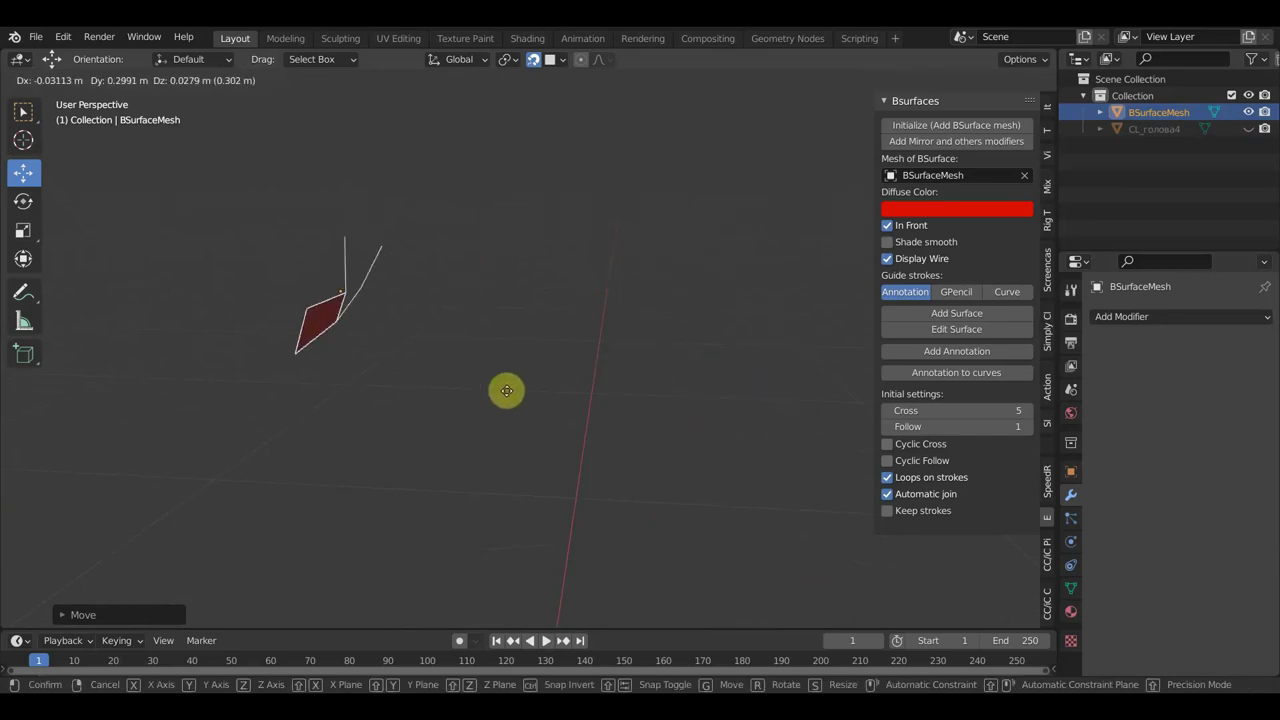
left_click(620, 328)
Step: Unhide CL_голова4 and place the red patch onto the front of the shoulder
left_click(1248, 128)
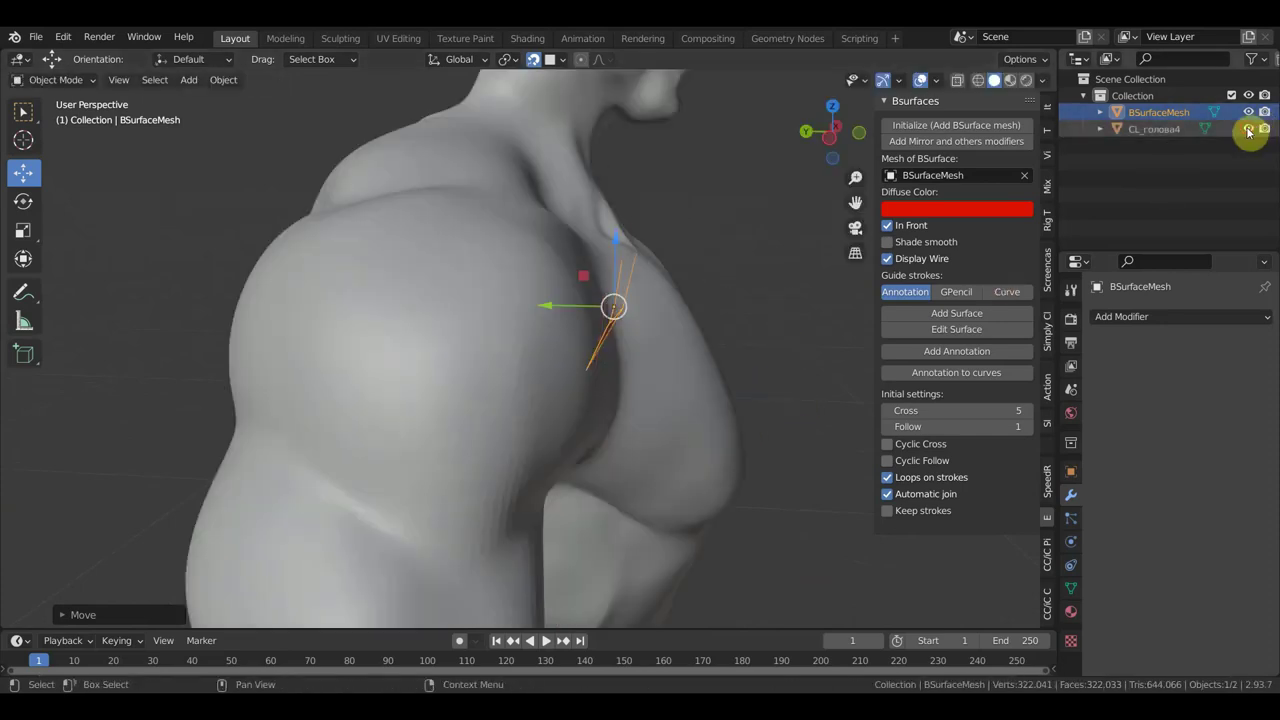
key("g")
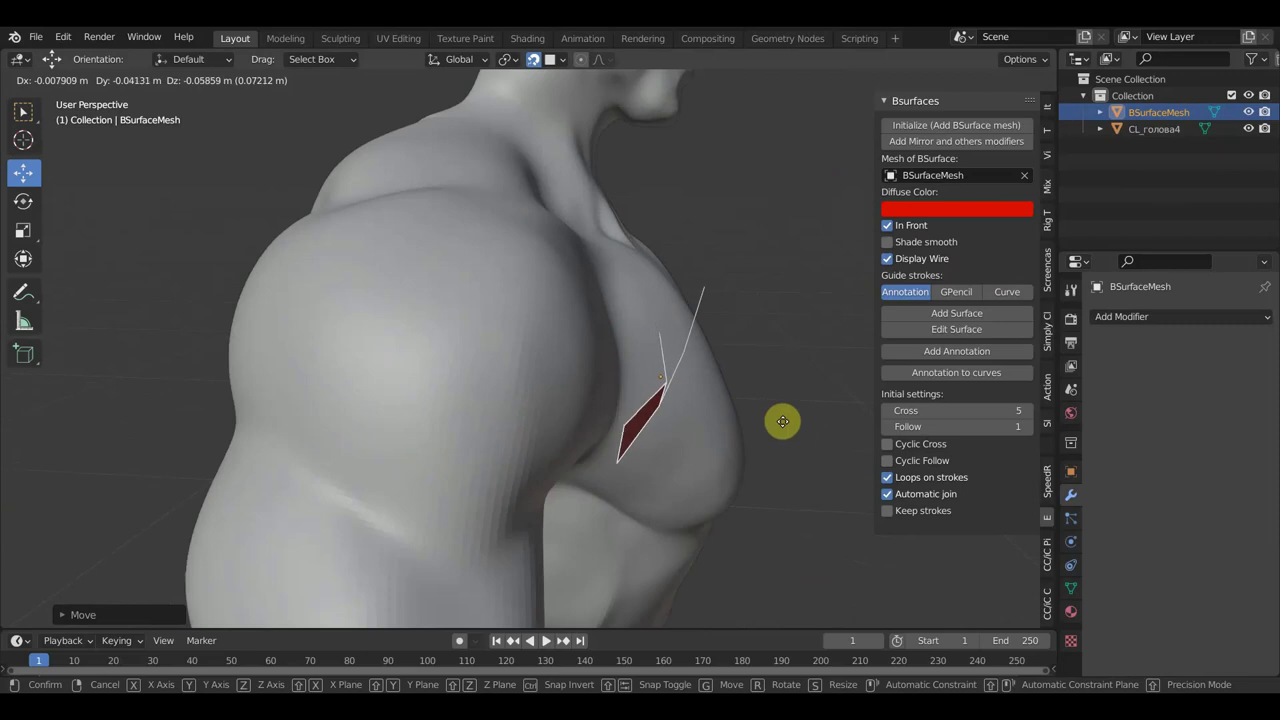
left_click(680, 340)
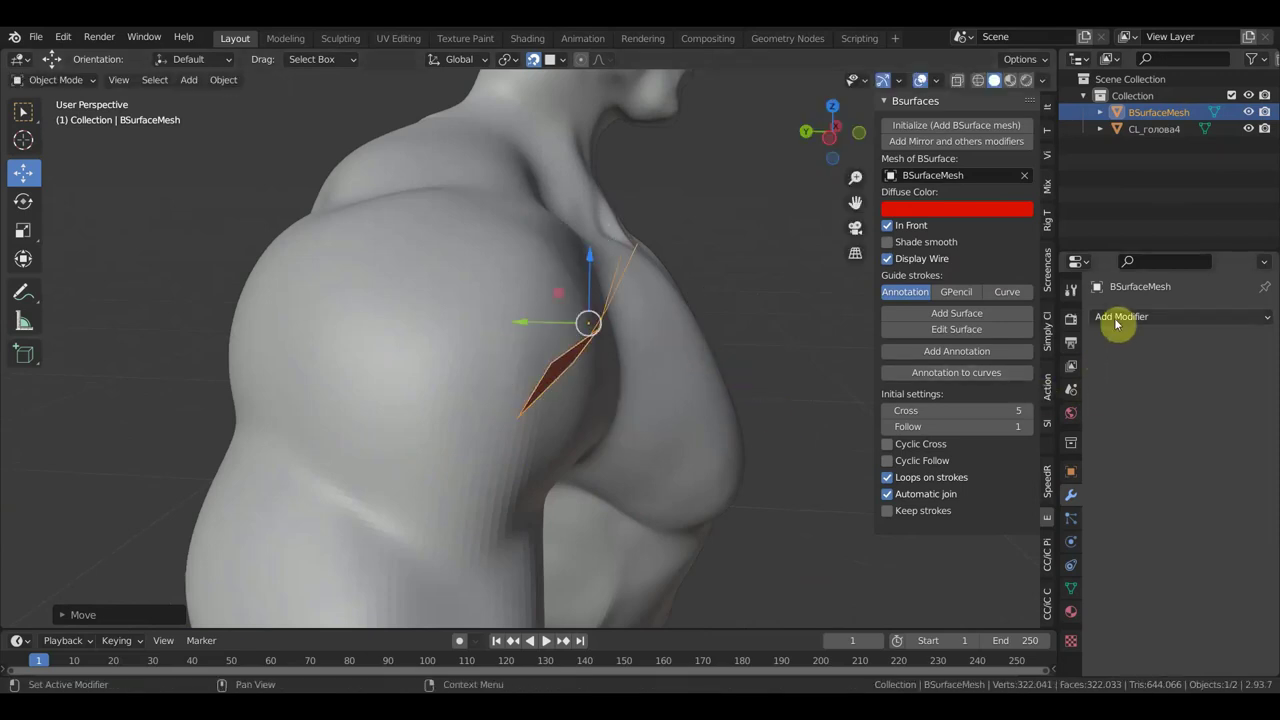
middle_click_drag(808, 363, 652, 344)
Step: In Edit Mode, select all and separate the patch into BSurfaceMesh.001, then return to Object Mode
left_click(58, 80)
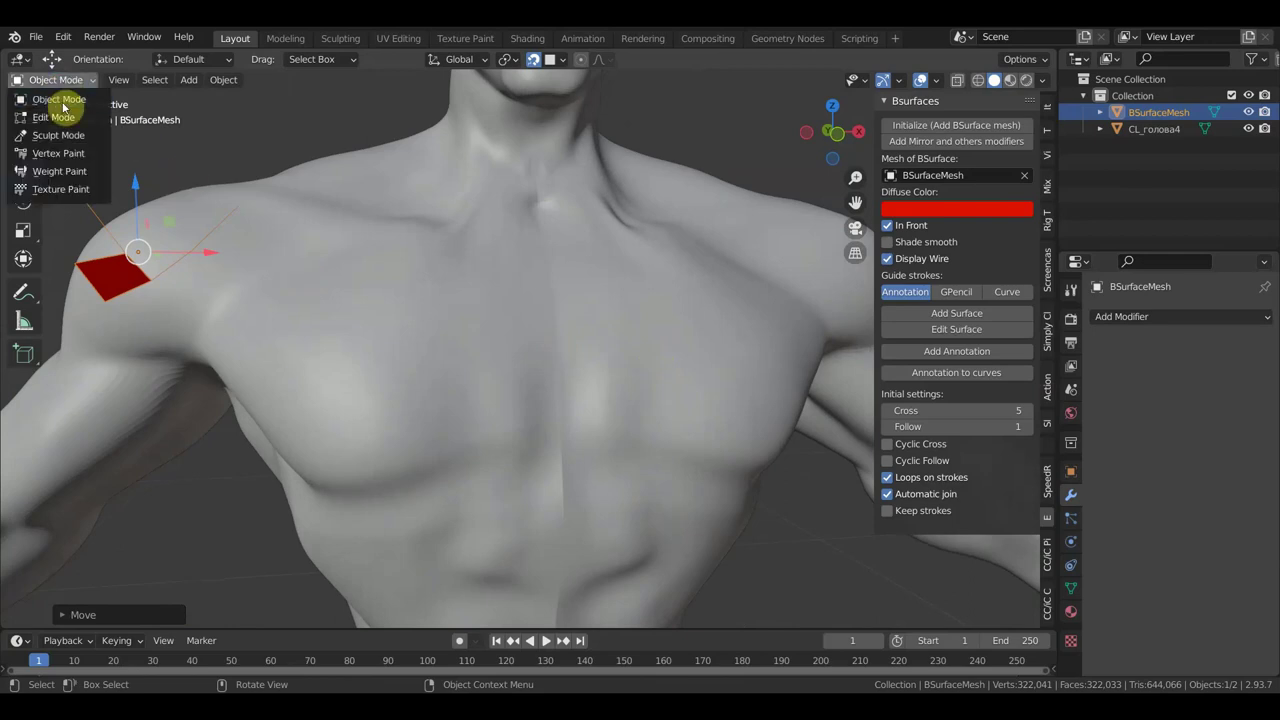
left_click(58, 118)
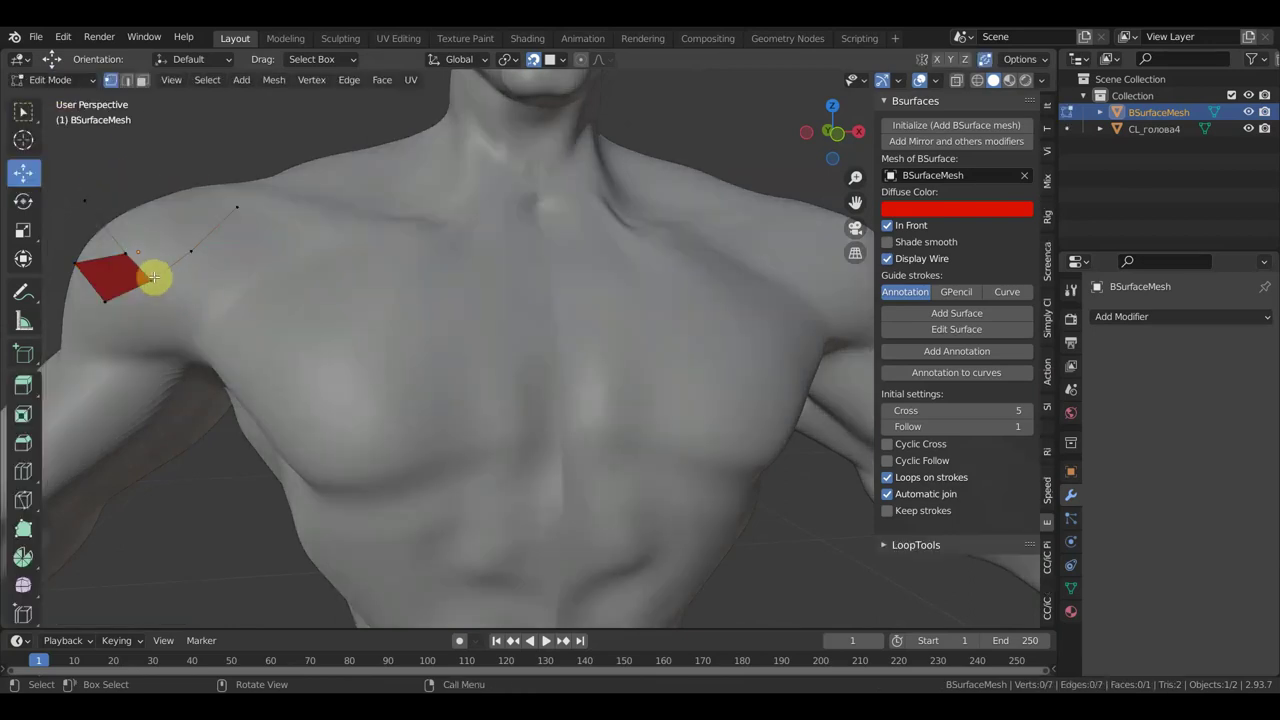
key("a")
key("p")
left_click(195, 277)
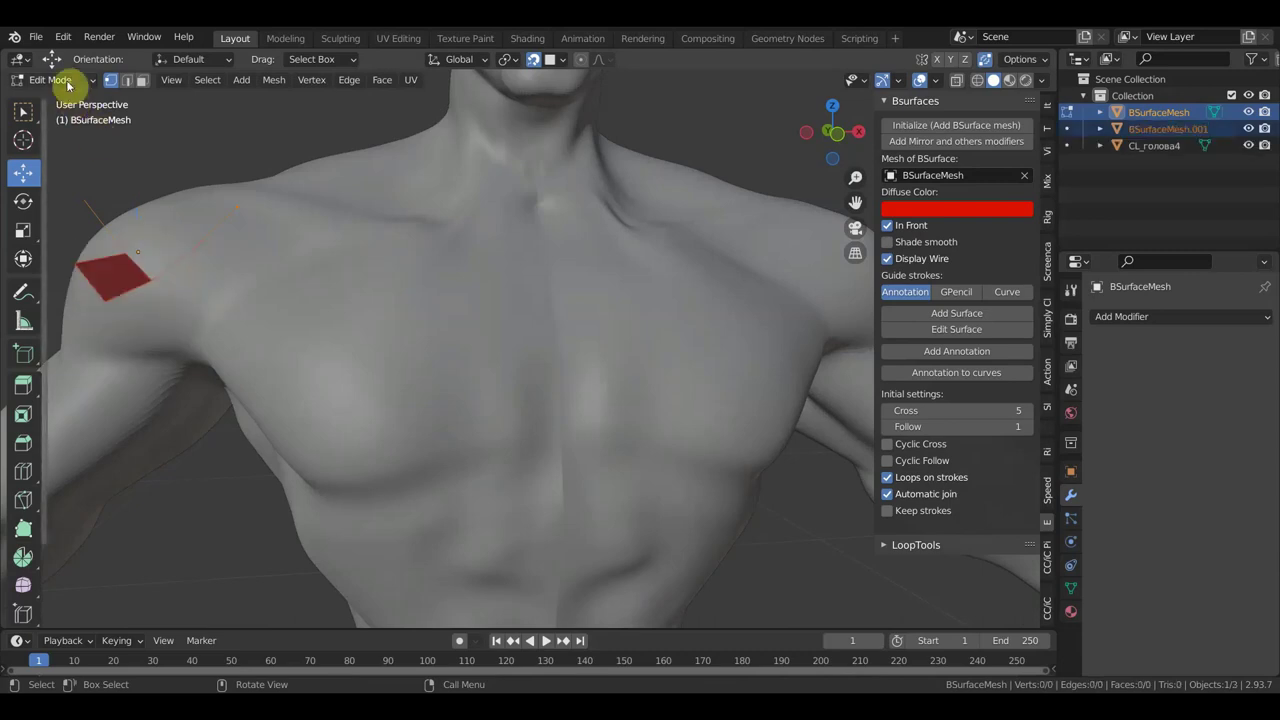
left_click(66, 82)
left_click(59, 99)
middle_click_drag(224, 226, 380, 266)
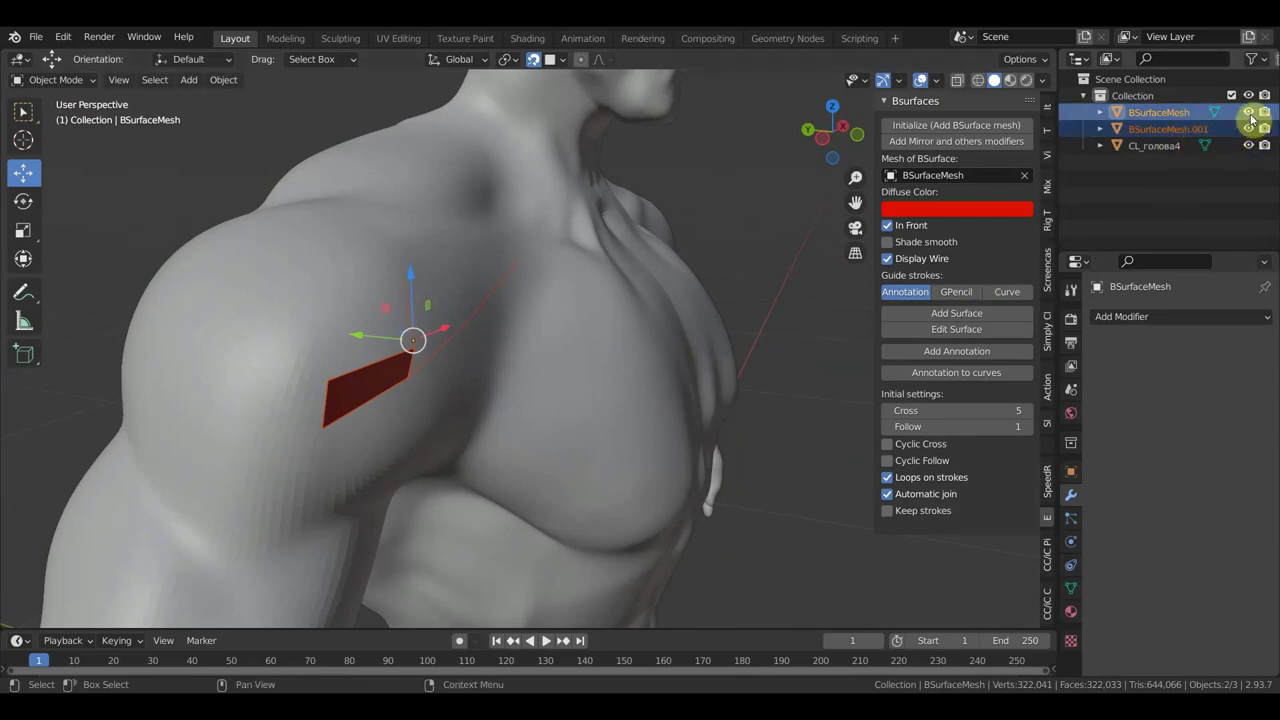
Step: G-move the separated red patch up to the shoulder, ending with the Move tool active
mouse_move(746, 334)
middle_mouse_down()
mouse_move(709, 354)
mouse_move(740, 355)
middle_mouse_up()
key("g")
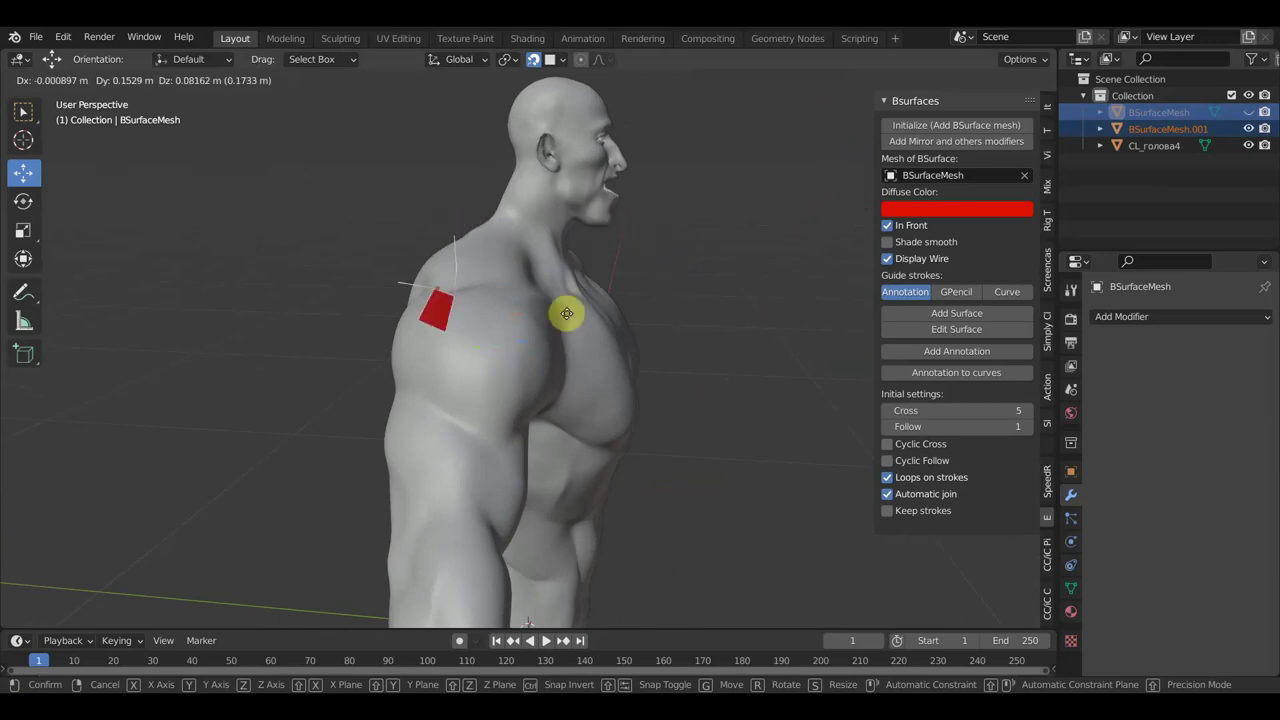
left_click(663, 350)
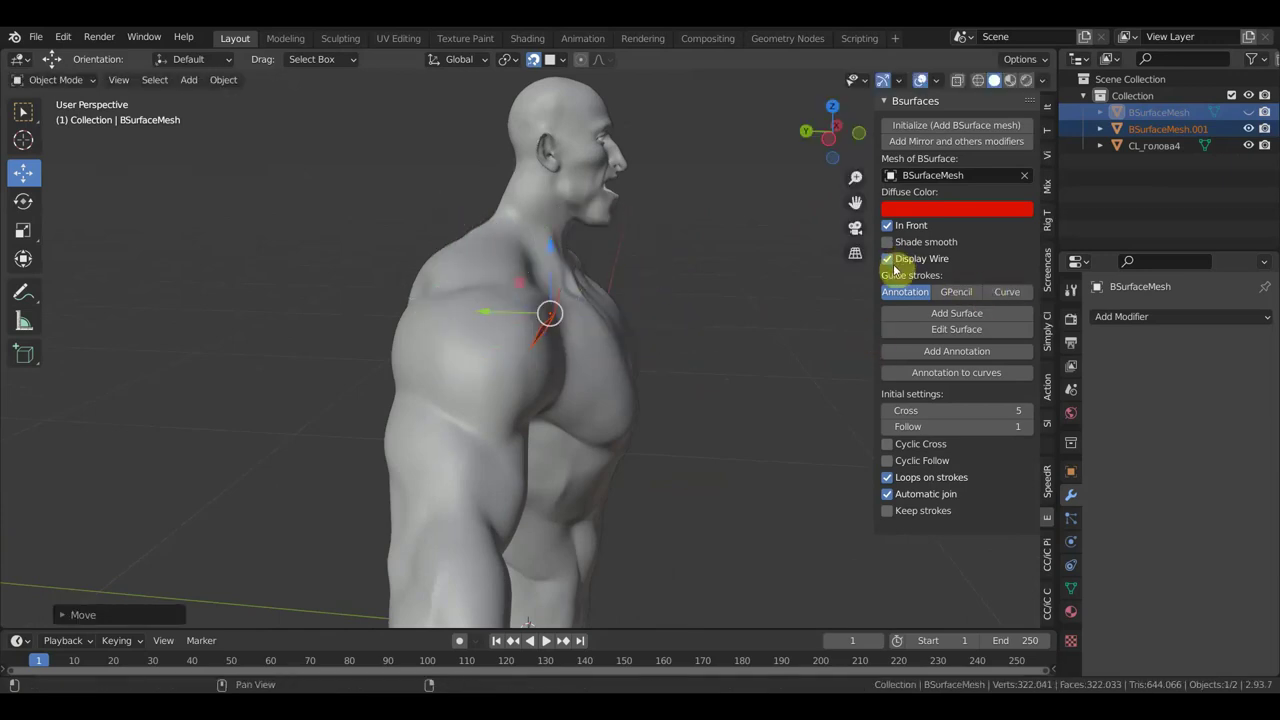
left_click(940, 126)
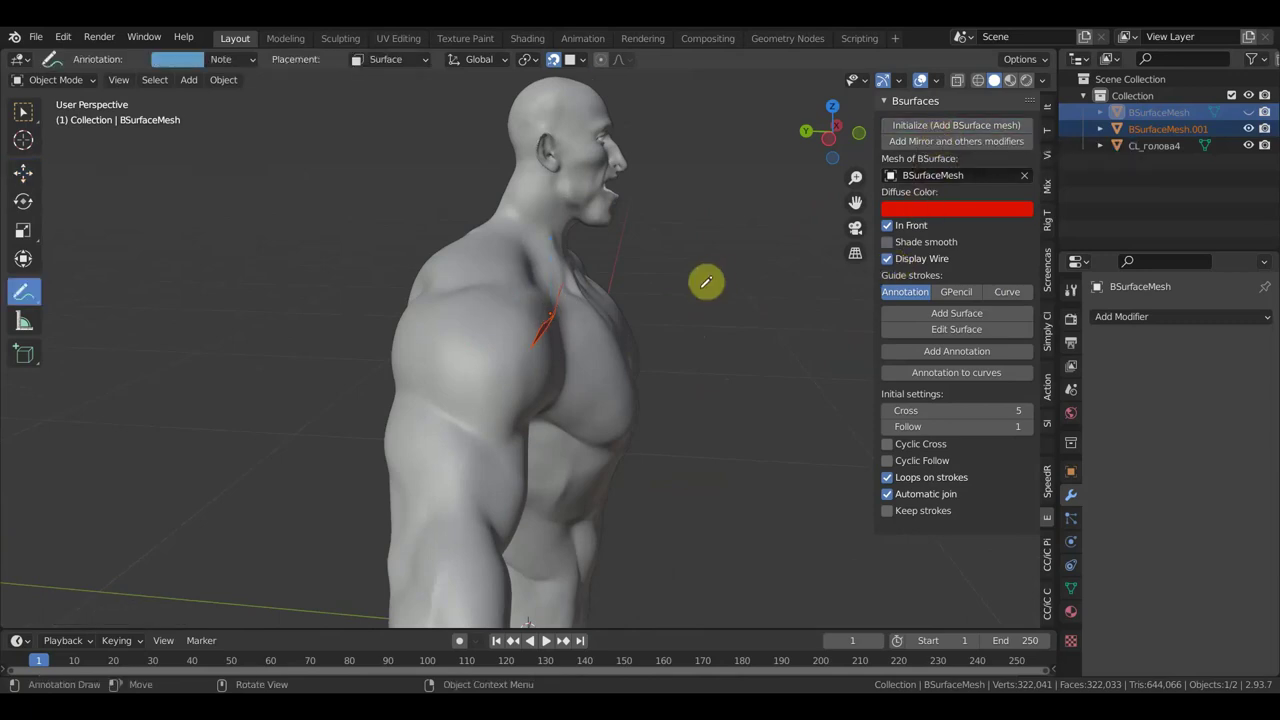
left_click(23, 172)
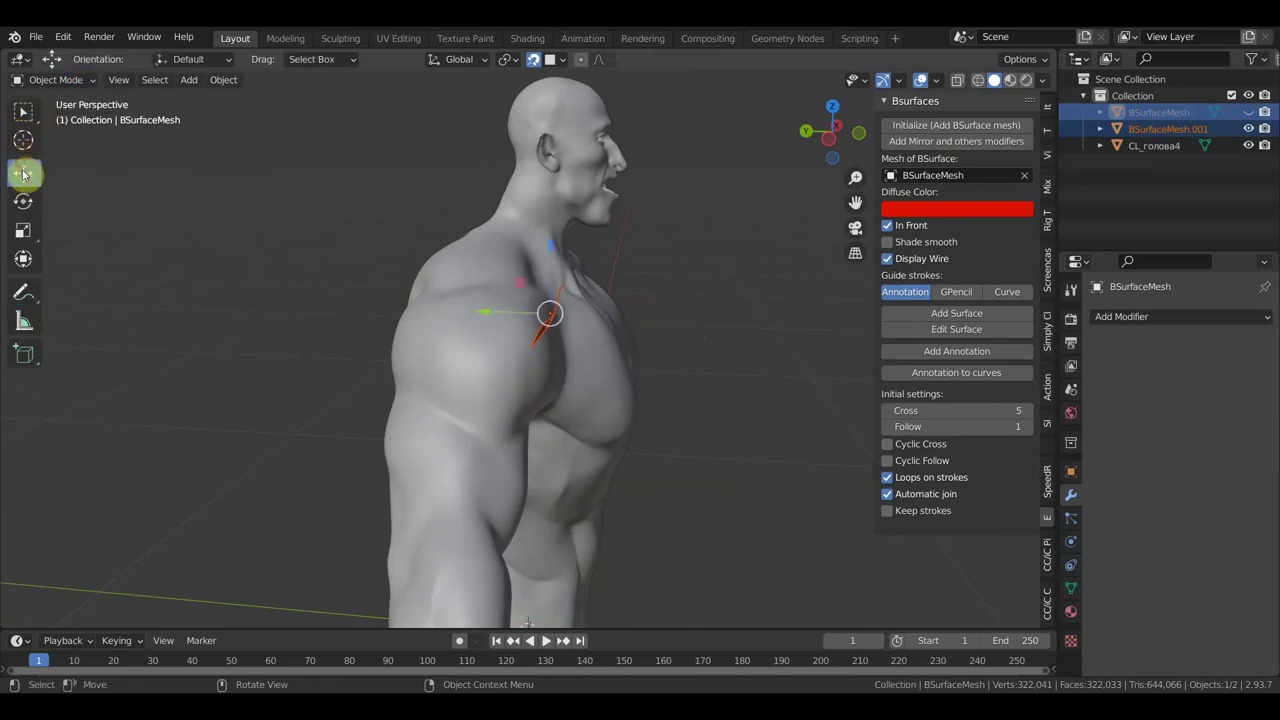
Step: Select BSurfaceMesh.001 in the Outliner and move the red strip to the mouth's corner
left_click(1168, 129)
key("g")
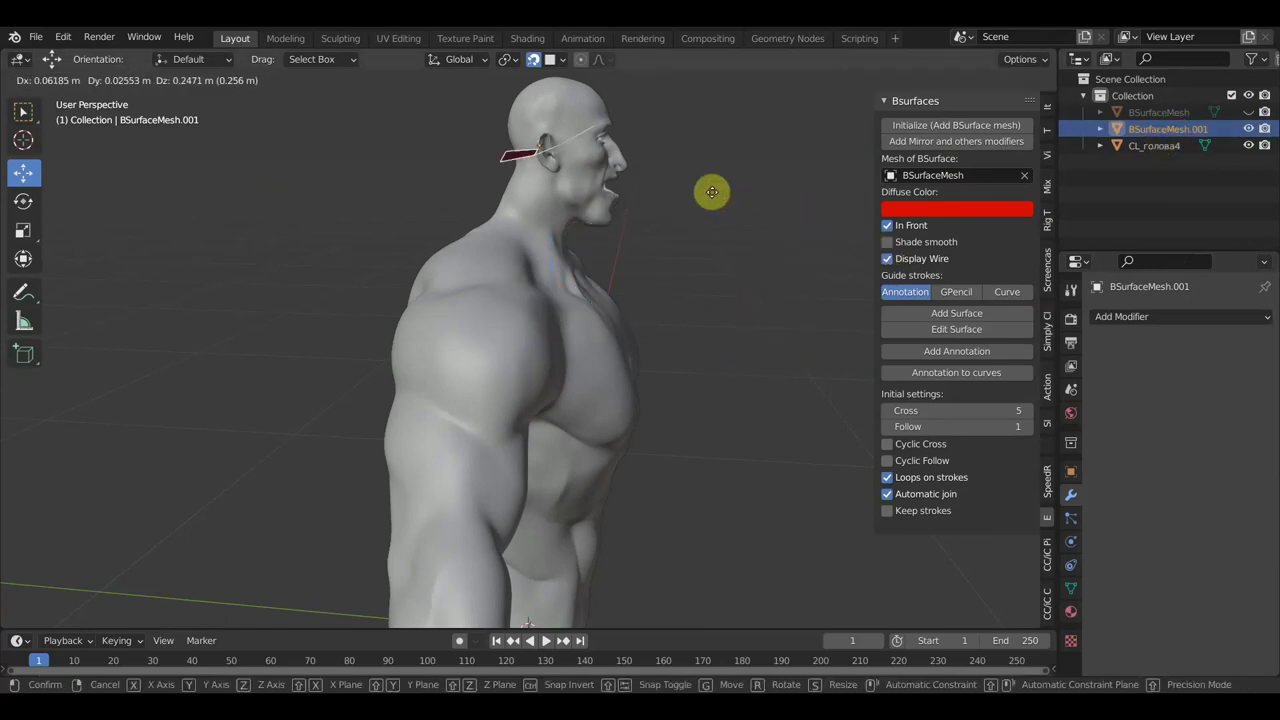
left_click(758, 227)
mouse_move(760, 229)
middle_mouse_down()
mouse_move(623, 306)
mouse_move(522, 312)
mouse_move(751, 258)
mouse_move(748, 217)
mouse_move(716, 377)
mouse_move(686, 341)
middle_mouse_up()
scroll(751, 258, "up", 3)
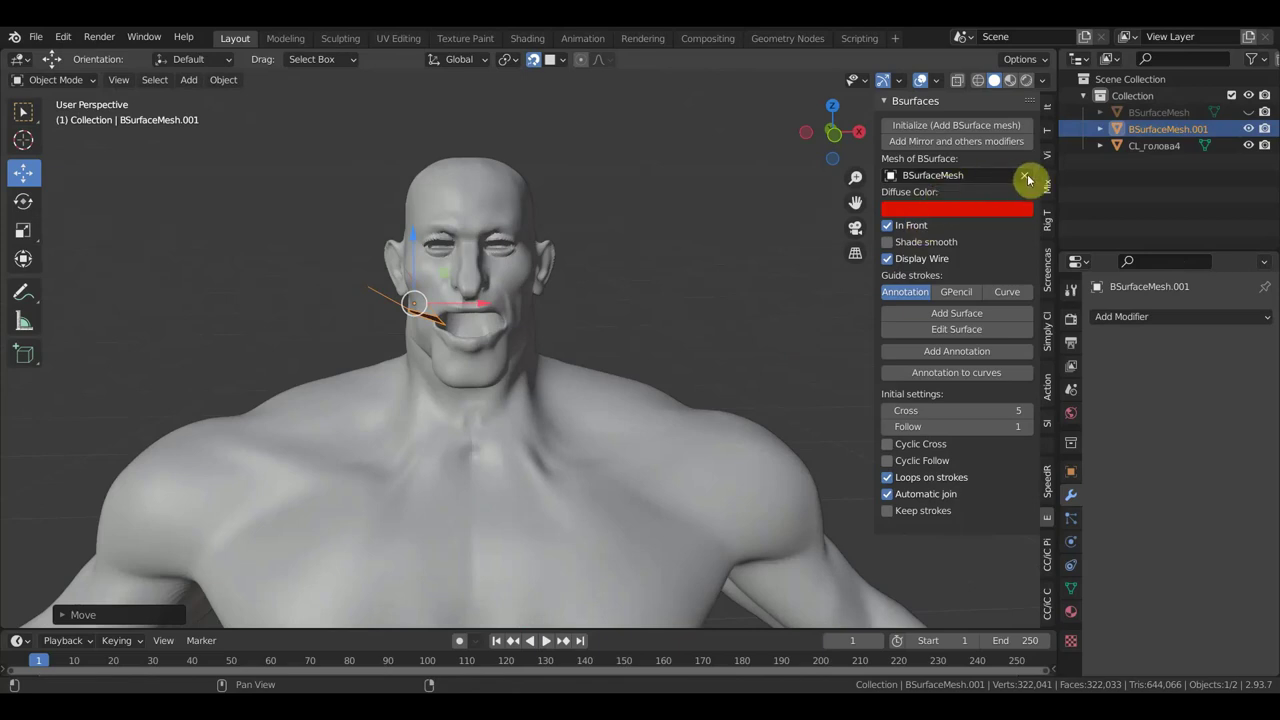
left_click(975, 176)
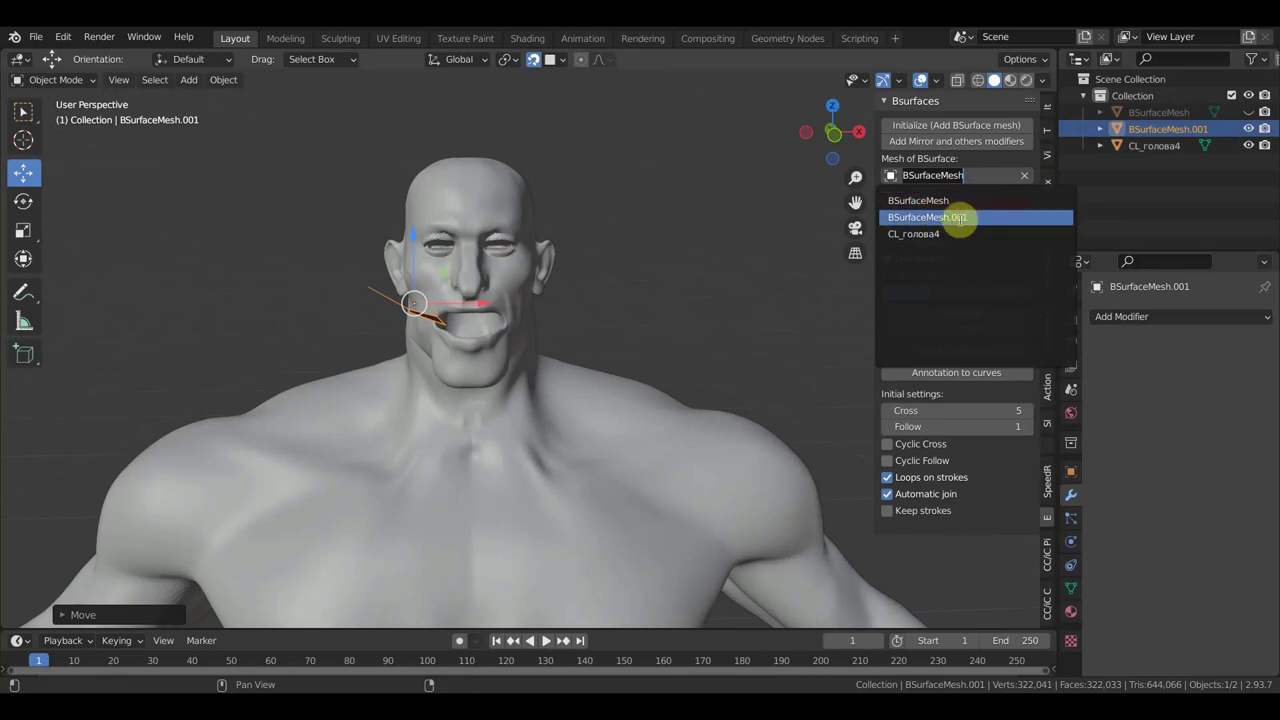
Step: Make CL_голова4 the Mesh of BSurface target with In Front and Display Wire enabled
left_click(922, 234)
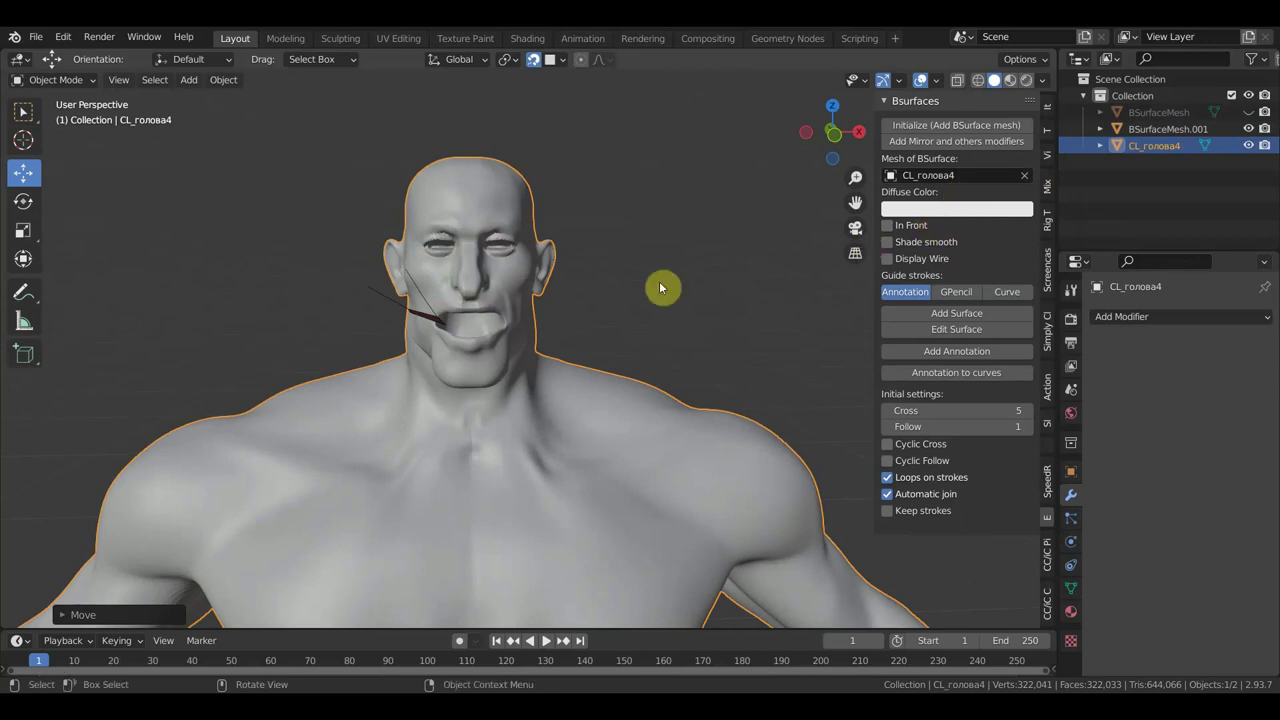
middle_click_drag(666, 294, 729, 234)
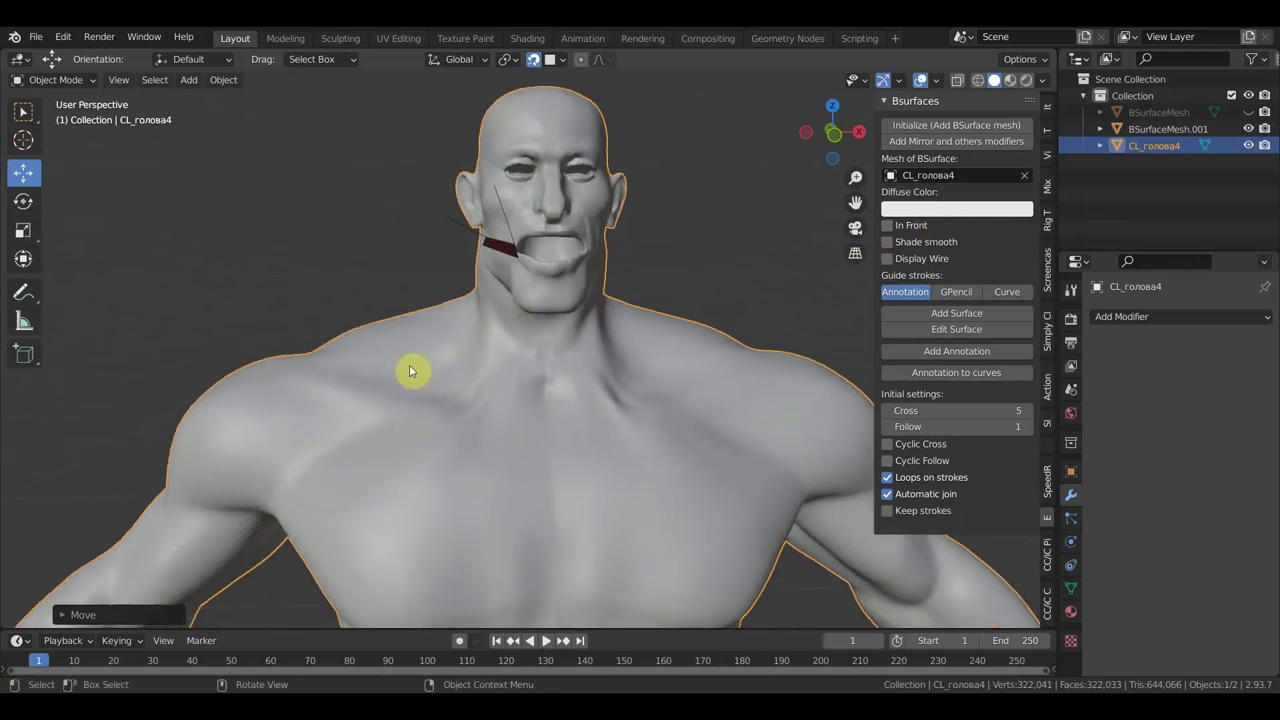
left_click(890, 226)
left_click(887, 259)
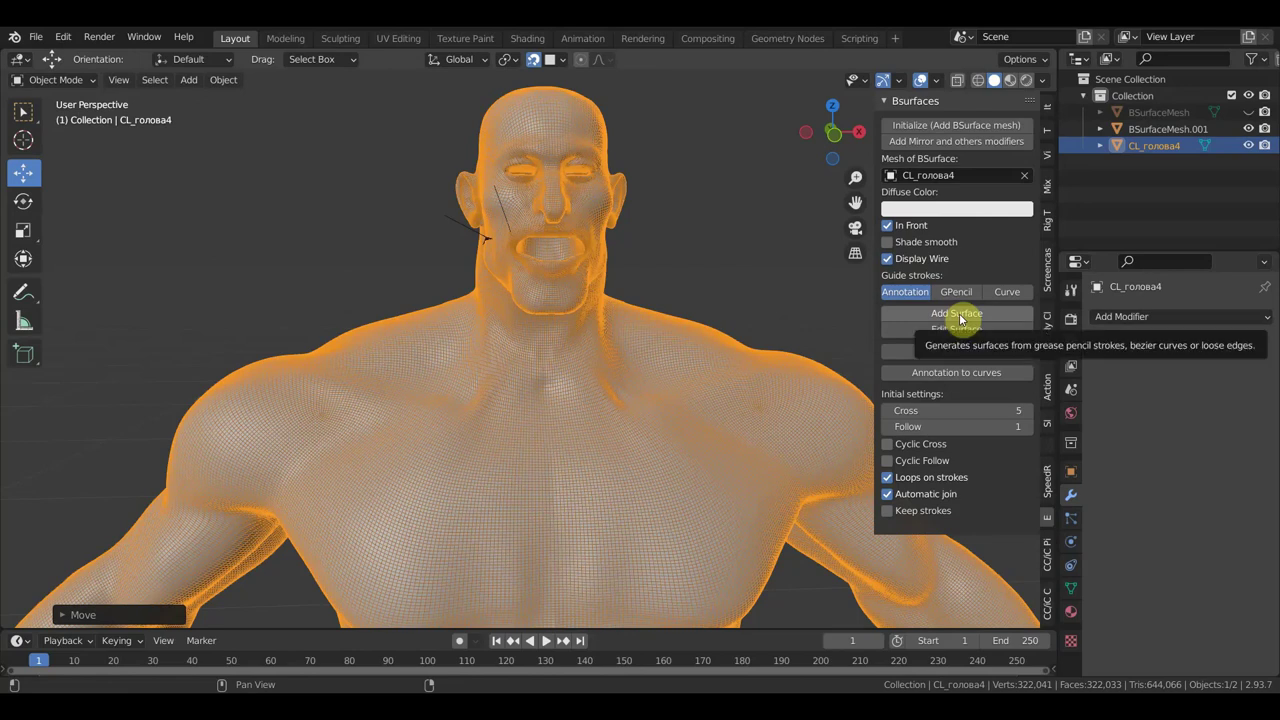
Step: Draw crossing annotation strokes on the chest and turn them into a surface with Add Surface
left_click(944, 127)
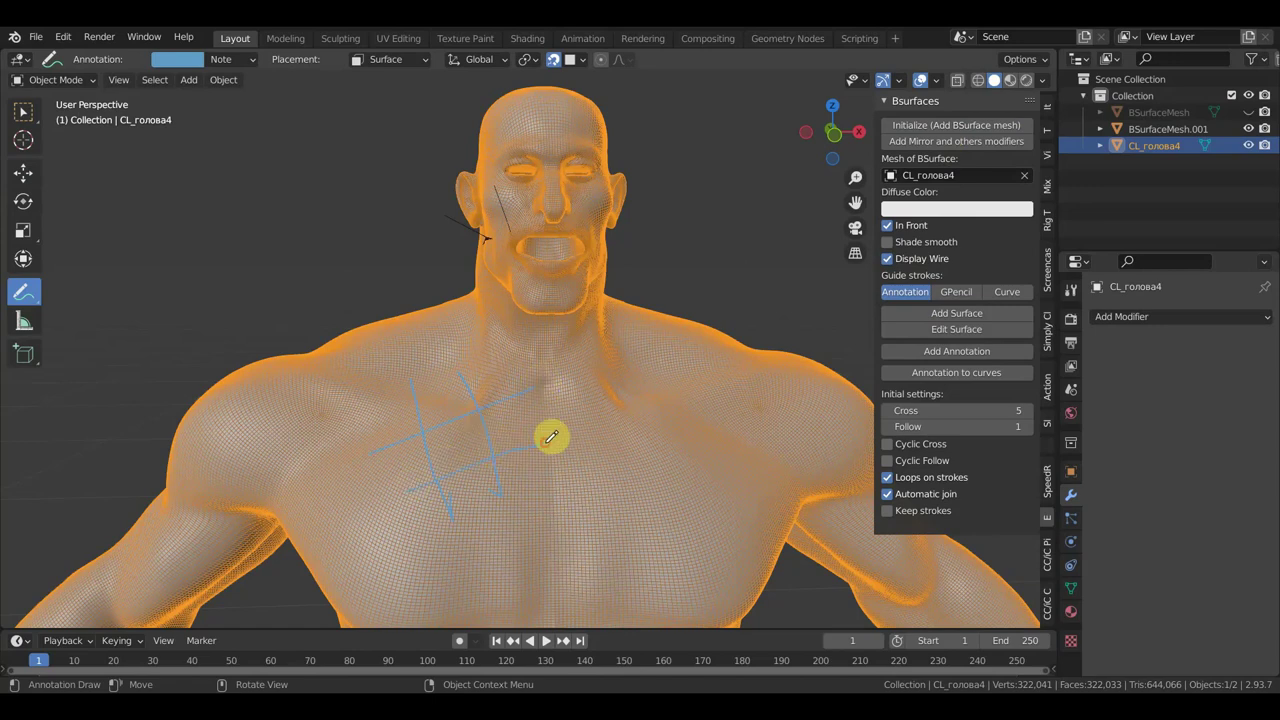
left_click(963, 318)
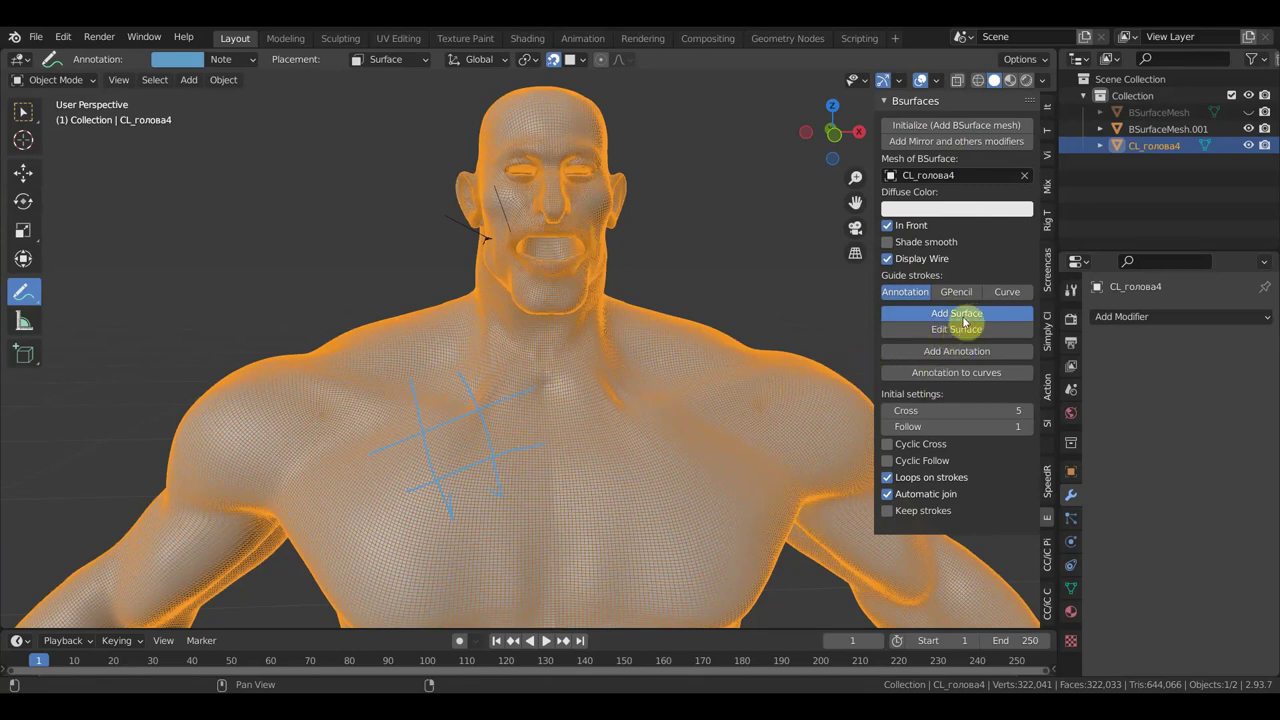
scroll(690, 402, "up", 2)
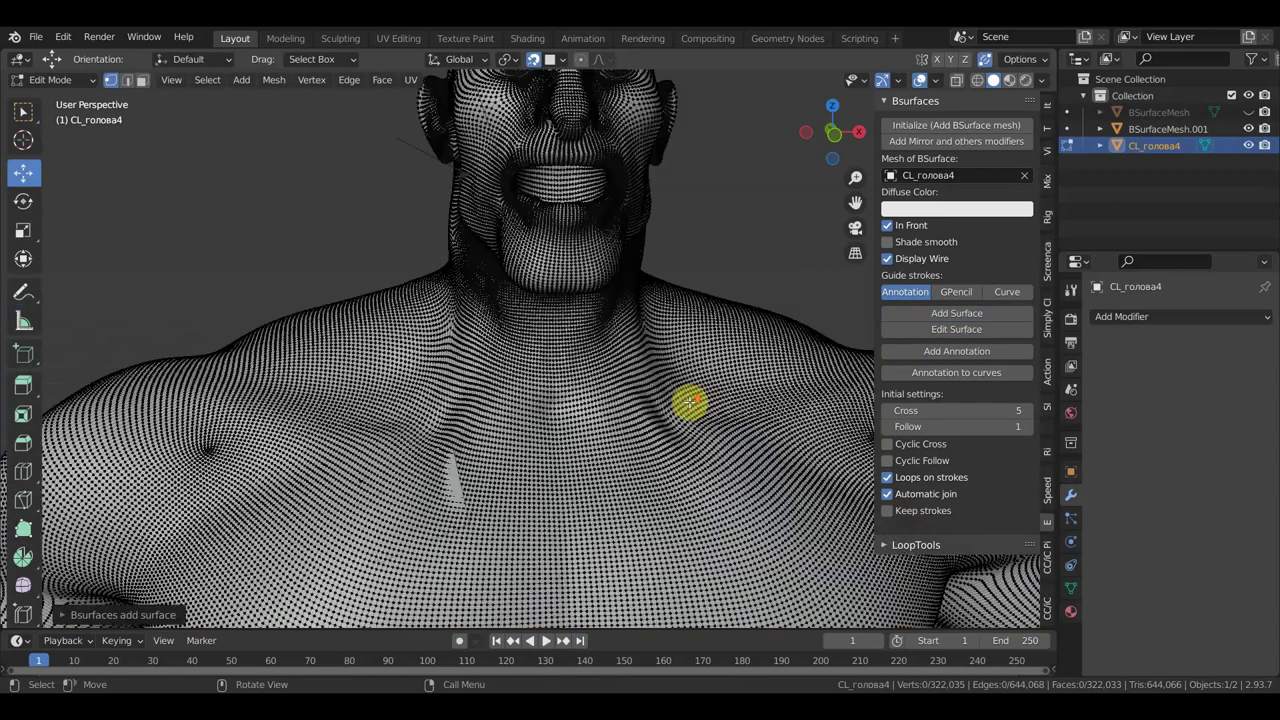
Step: Orbit to a three-quarter view and switch CL_голова4 back to Object Mode
scroll(492, 391, "down", 5)
middle_click_drag(741, 315, 811, 313)
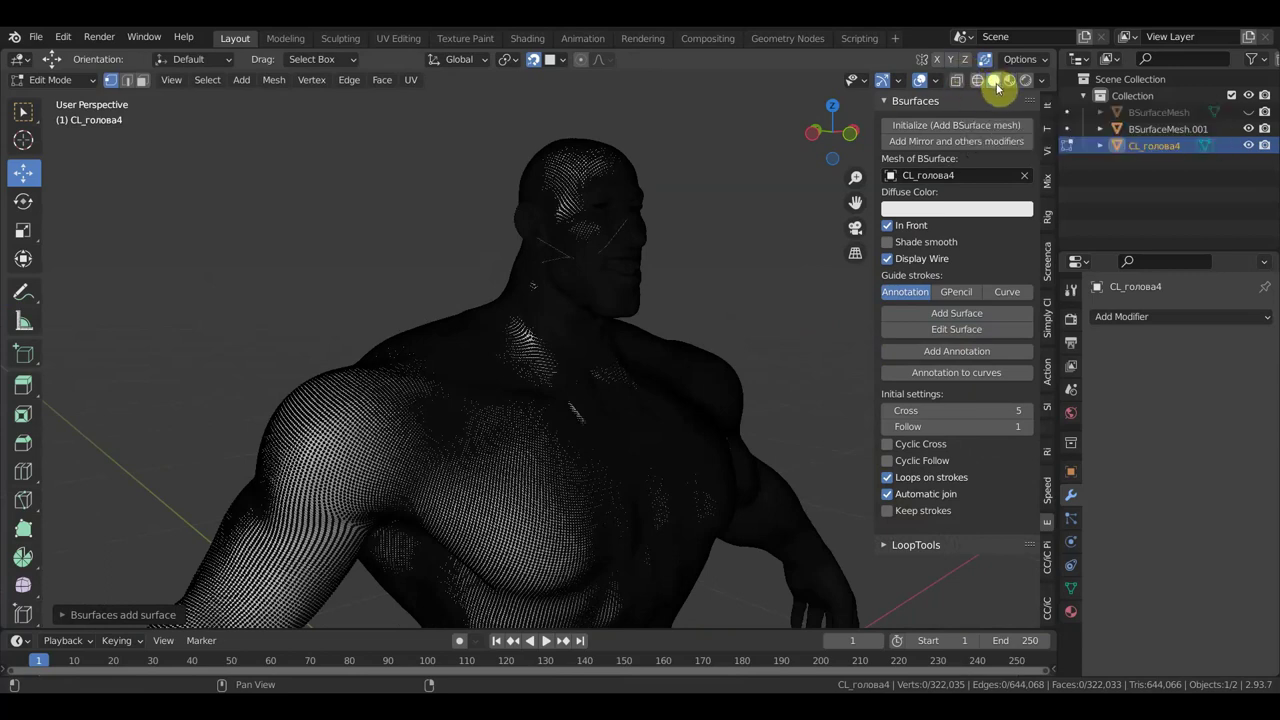
left_click(68, 82)
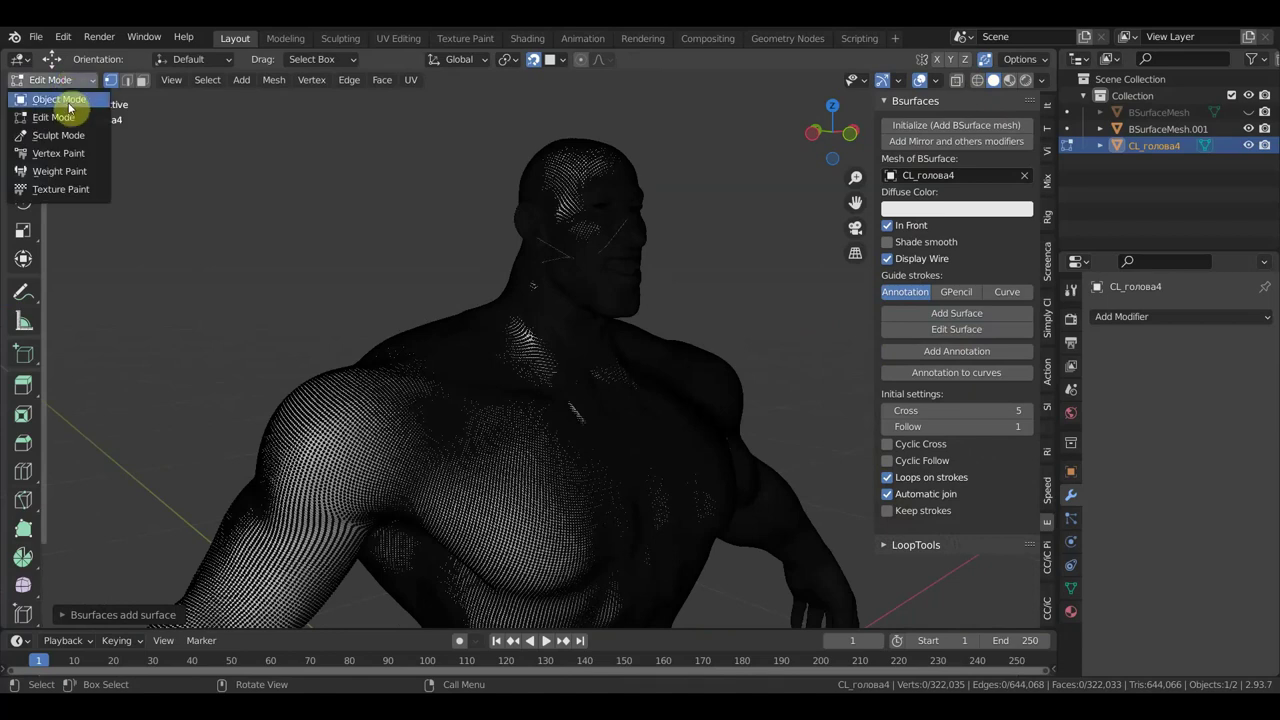
left_click(68, 103)
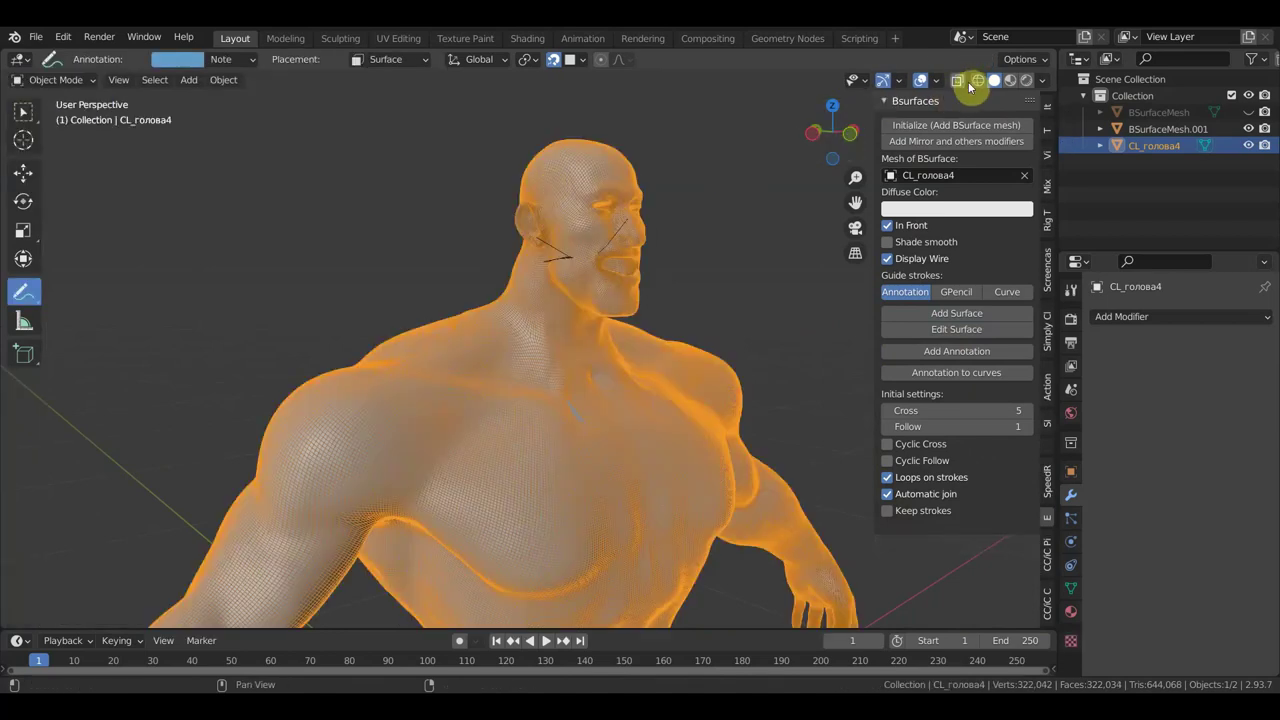
Step: Turn off Display Wire for CL_голова4
middle_click_drag(766, 186, 700, 180)
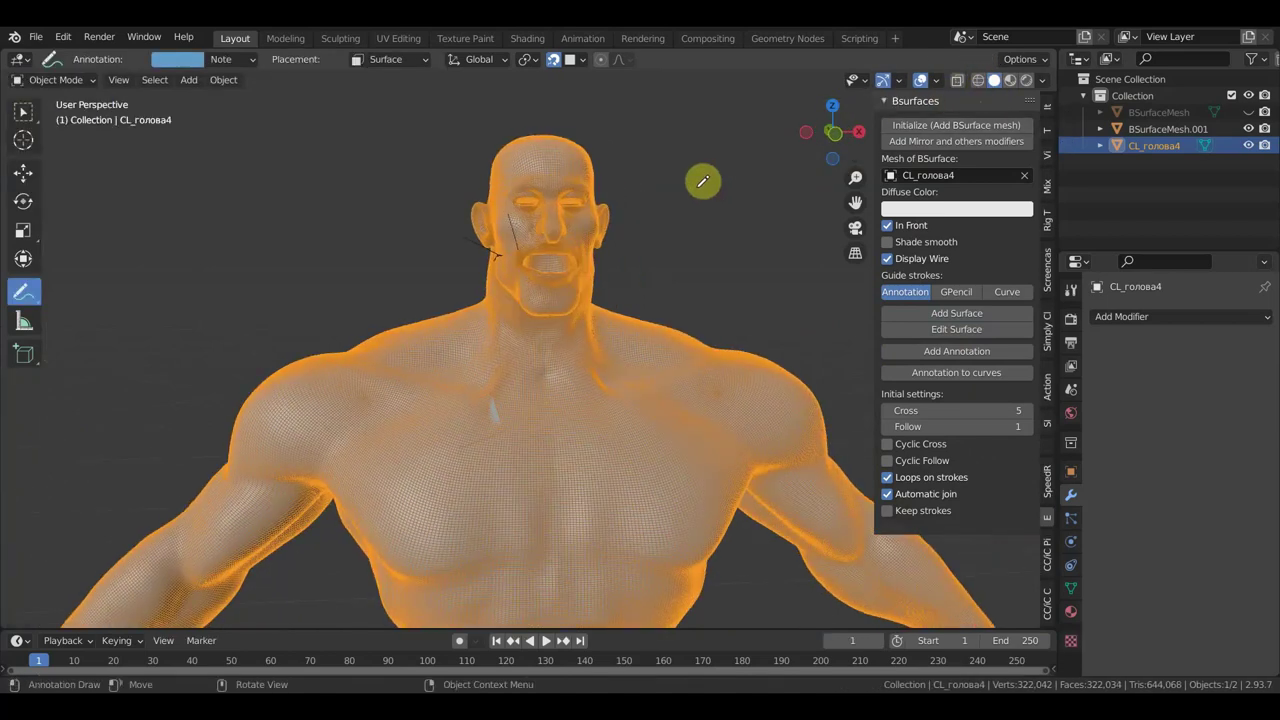
left_click(887, 259)
scroll(737, 271, "up", 2)
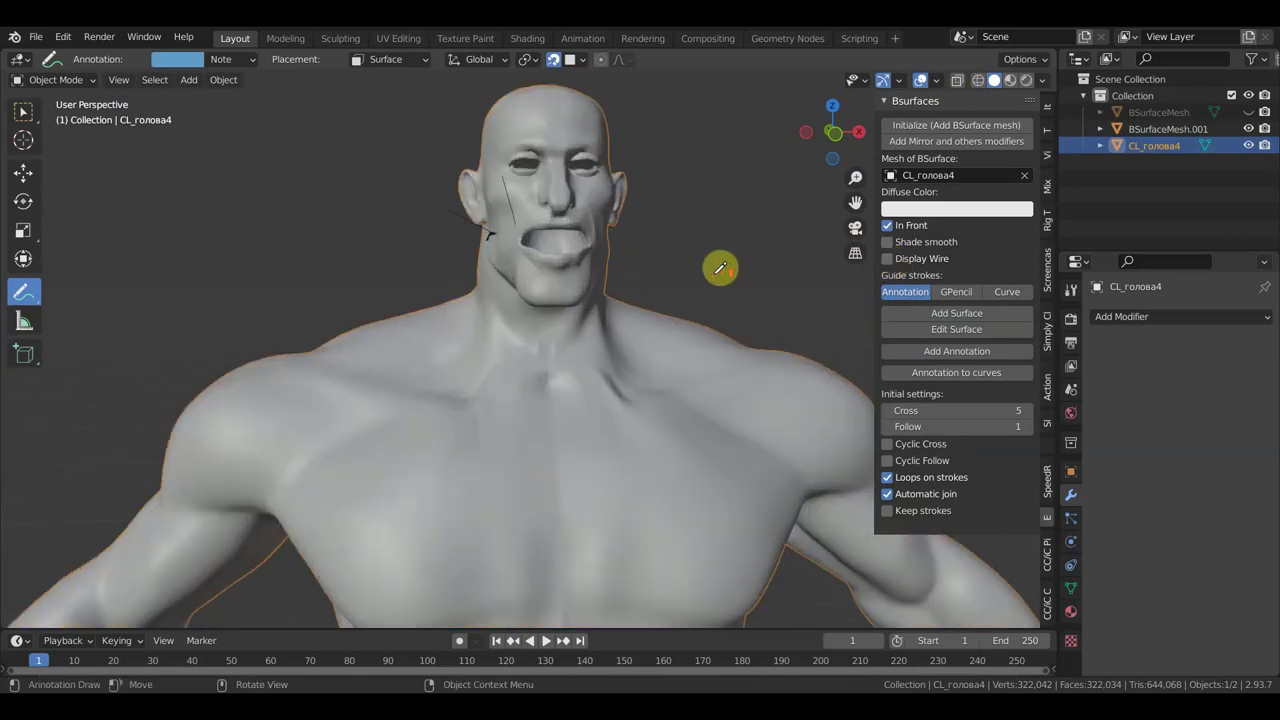
Step: Drag BSurfaceMesh.001 off the mouth to beside the head, then select the body
left_click(23, 173)
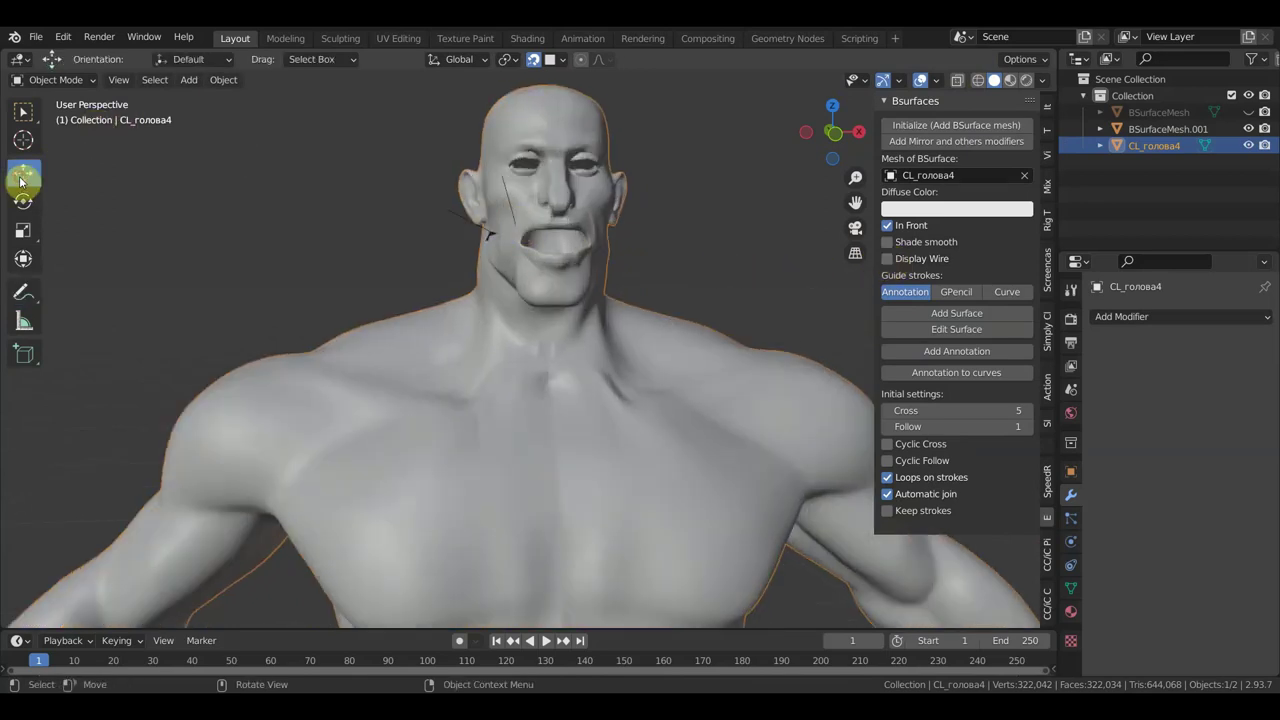
left_click(496, 236)
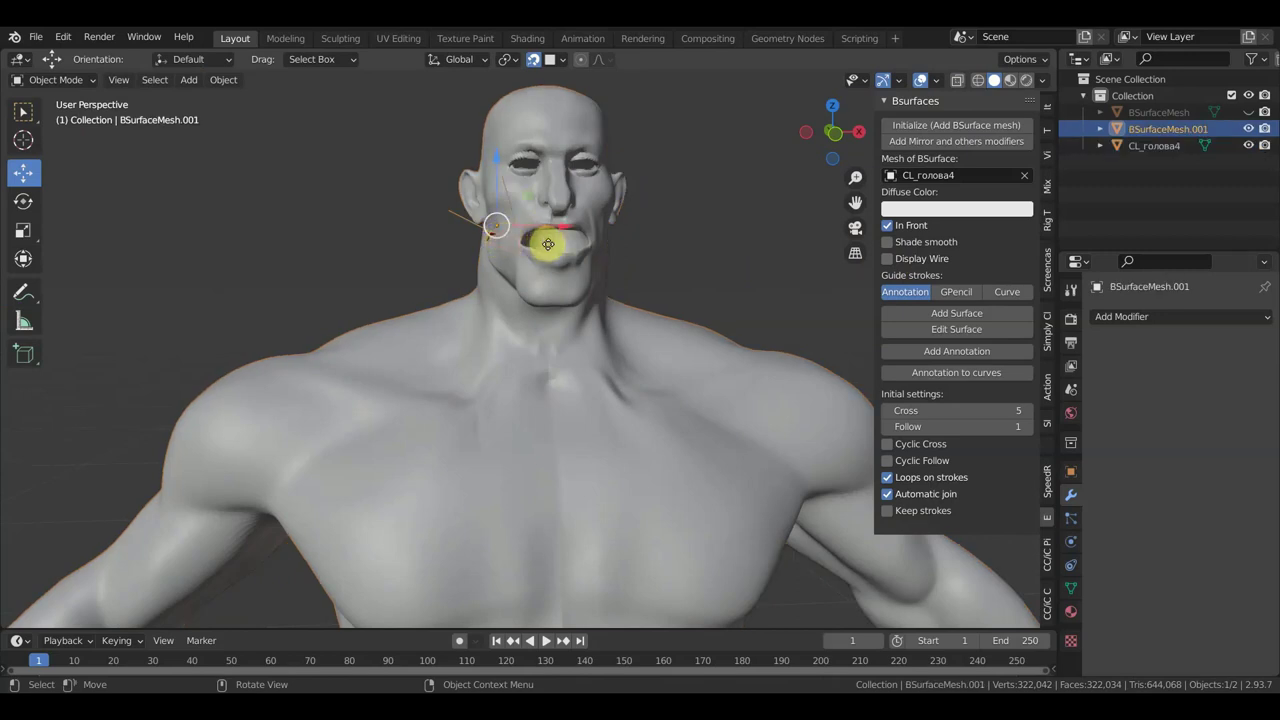
left_click_drag(548, 244, 437, 236)
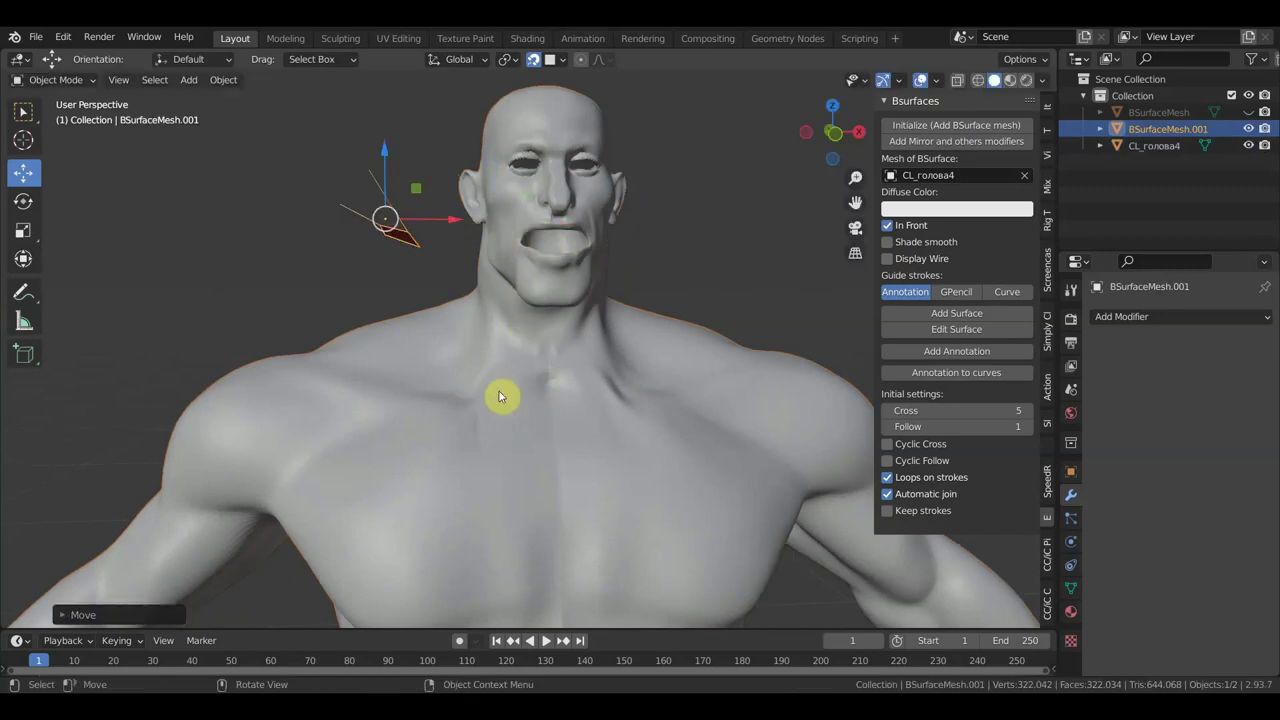
left_click(477, 437)
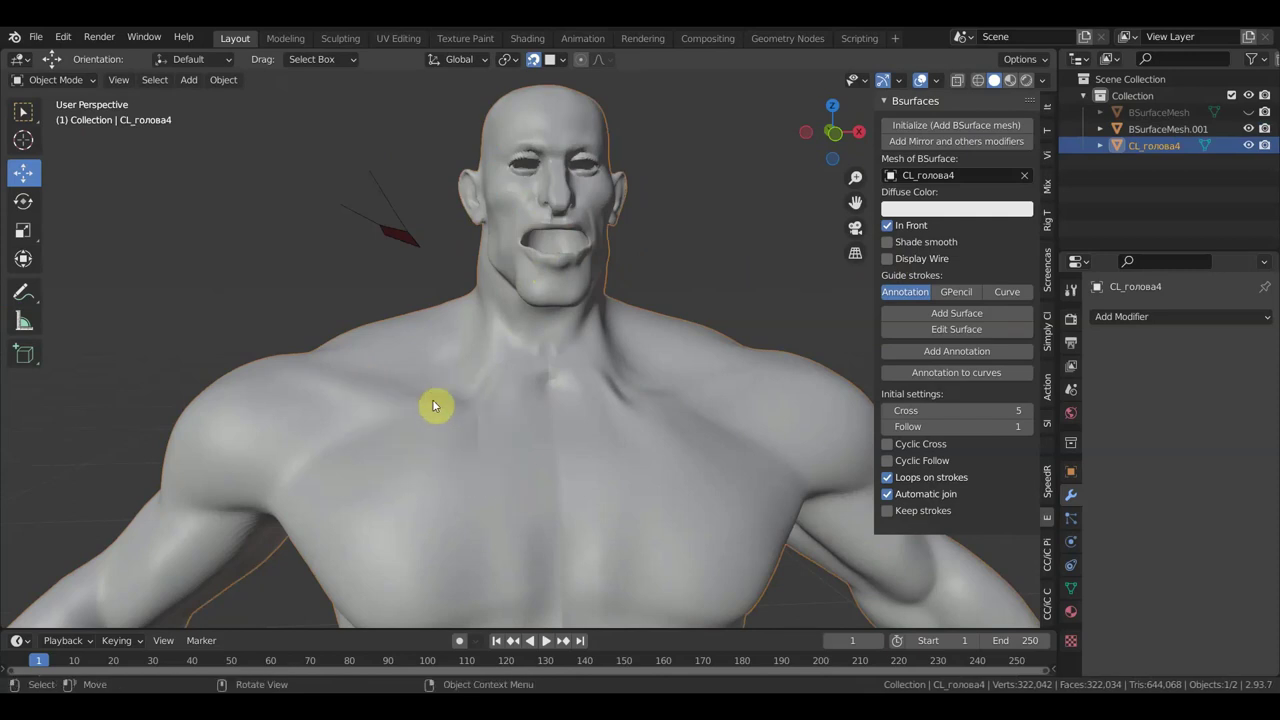
Step: Hide the body CL_голова4 and move the patch BSurfaceMesh.001 to a new position
left_click(1248, 145)
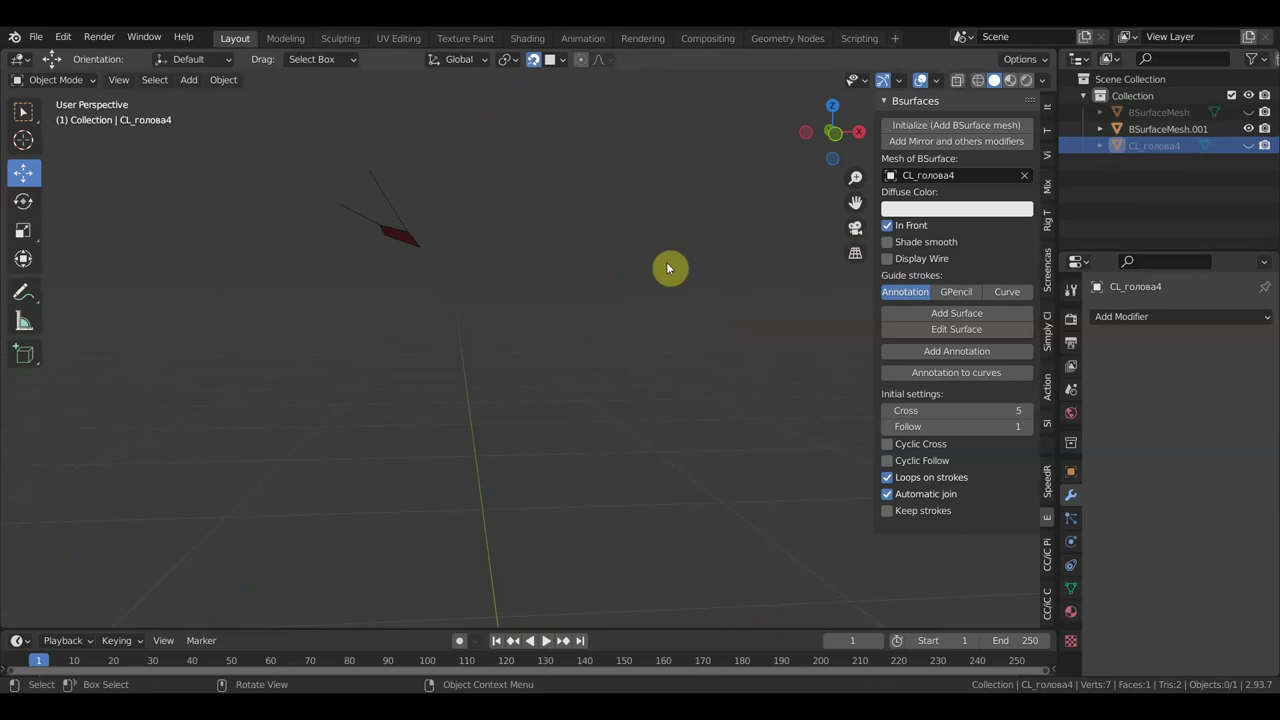
left_click(409, 244)
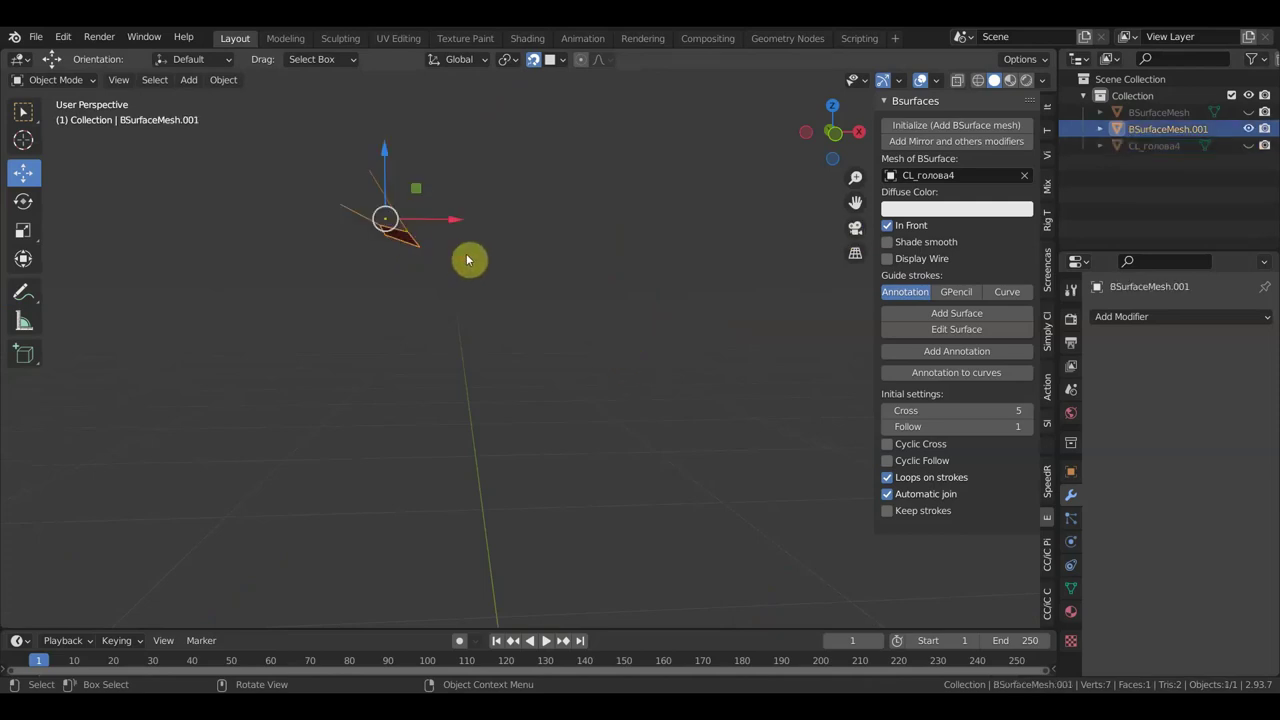
key("g")
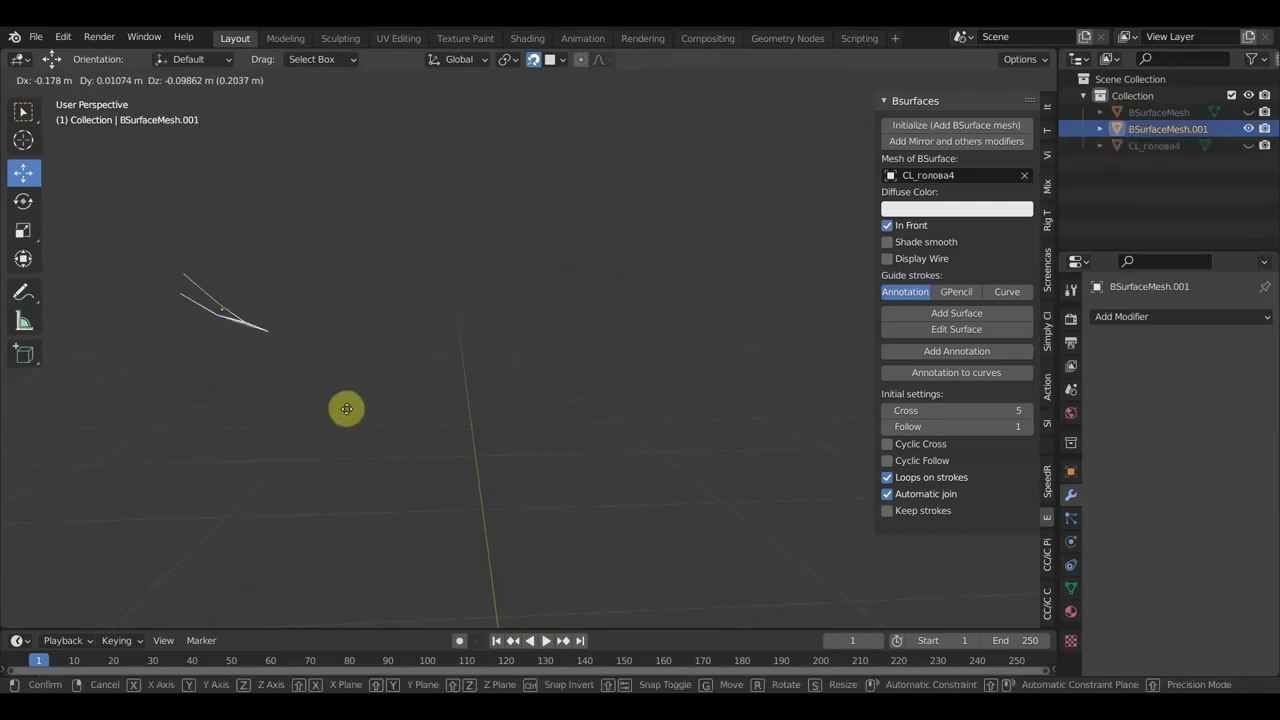
left_click(645, 188)
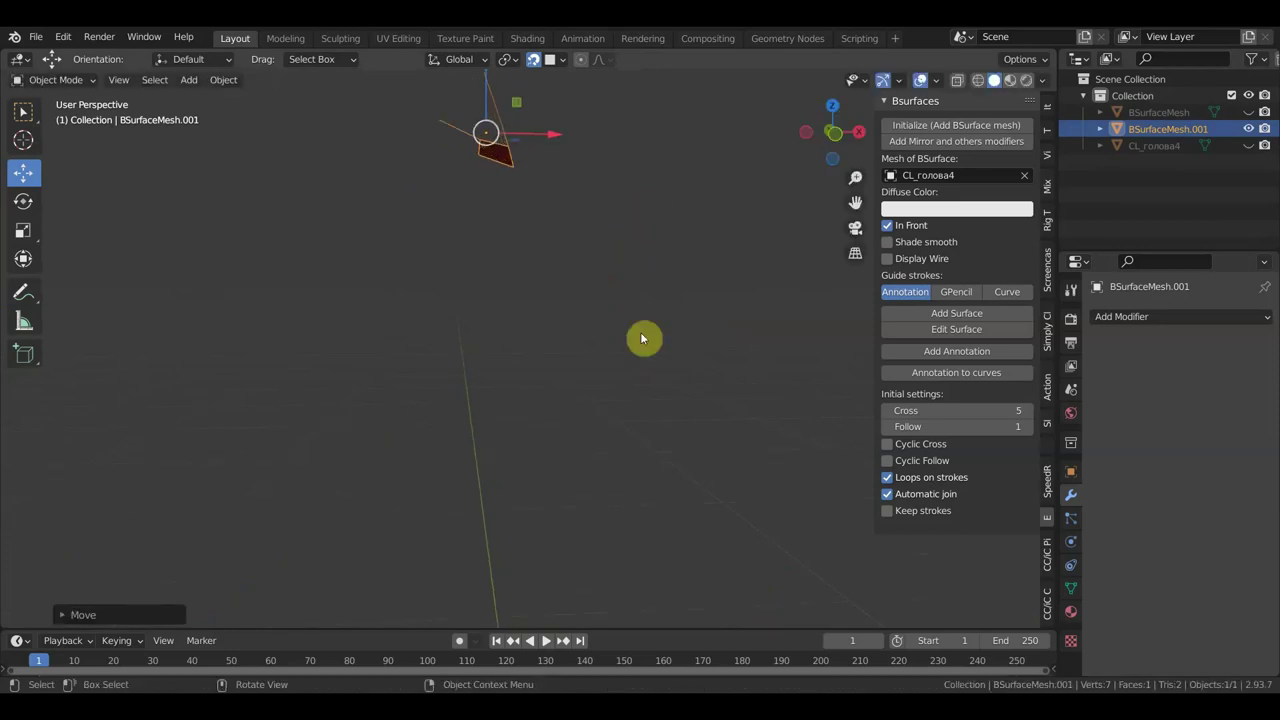
Step: Orbit around the red patch, then clear the Mesh of BSurface target field
mouse_move(690, 318)
middle_mouse_down()
mouse_move(691, 426)
mouse_move(789, 371)
mouse_move(768, 343)
mouse_move(712, 340)
middle_mouse_up()
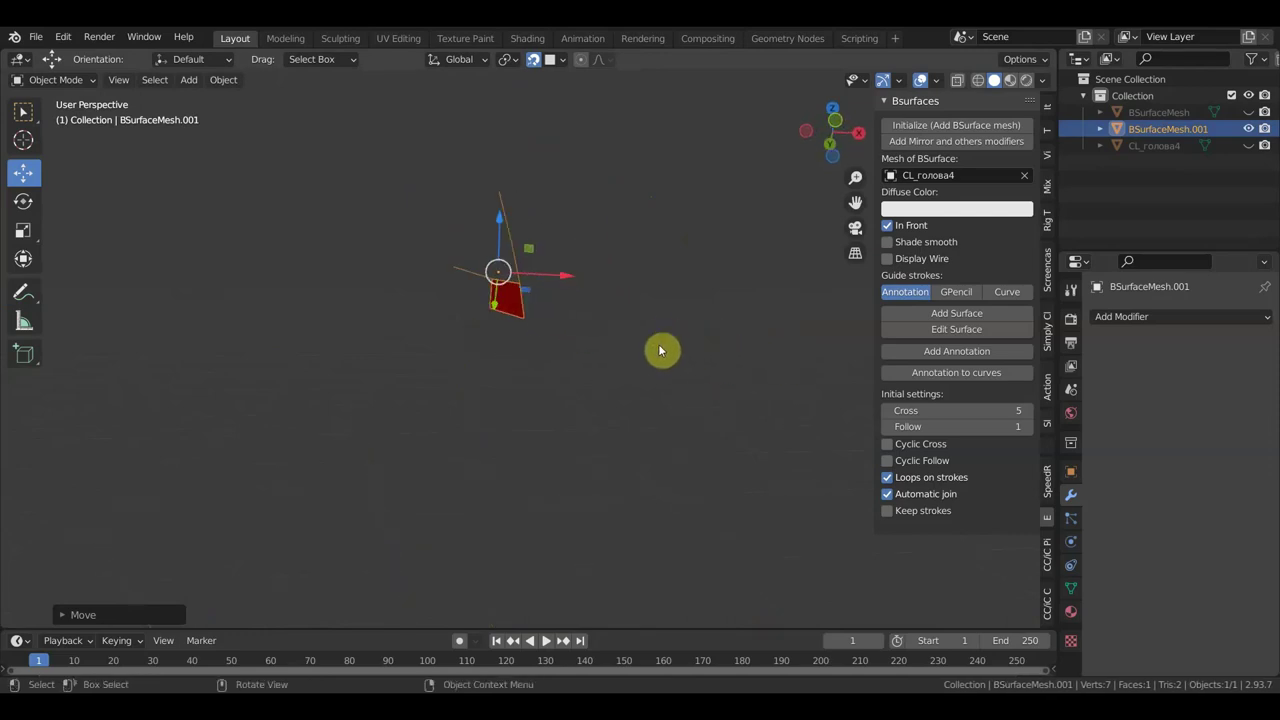
scroll(658, 352, "up", 2)
mouse_move(658, 352)
middle_mouse_down()
mouse_move(709, 352)
mouse_move(700, 383)
mouse_move(677, 346)
middle_mouse_up()
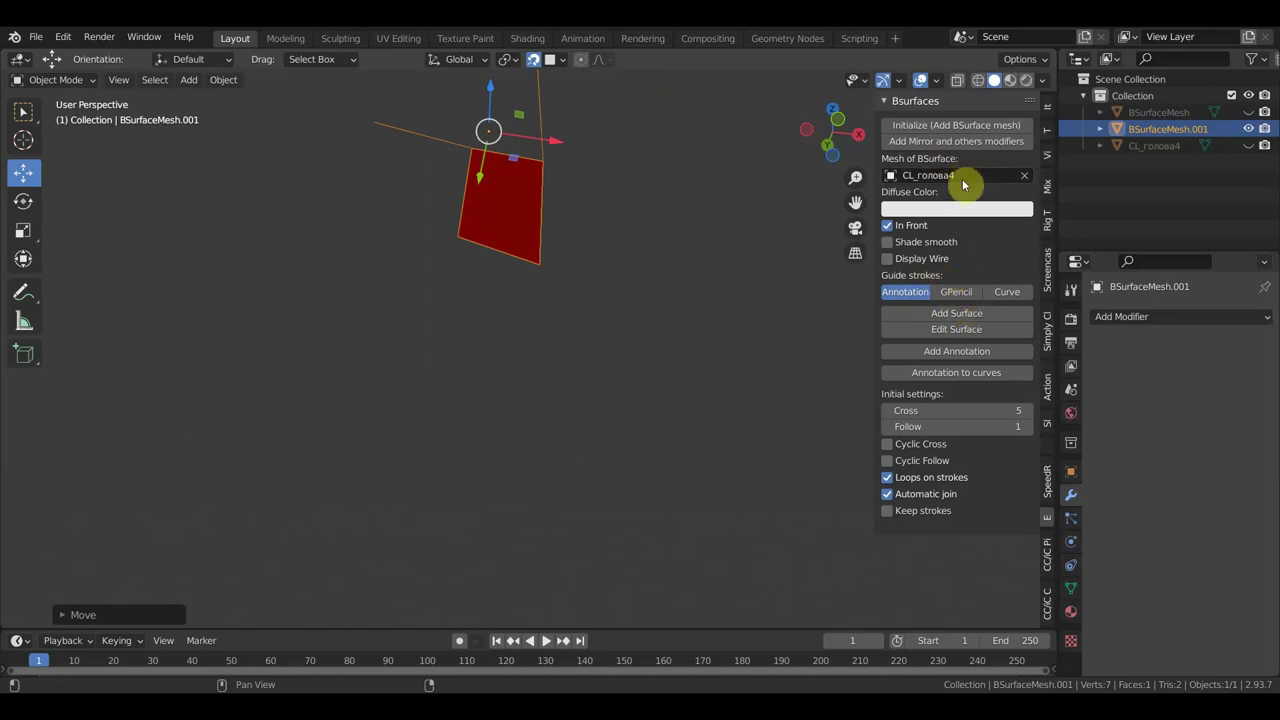
left_click(1022, 177)
Step: Set BSurfaceMesh as the Mesh of BSurface target and start repositioning the red patch
left_click(1010, 177)
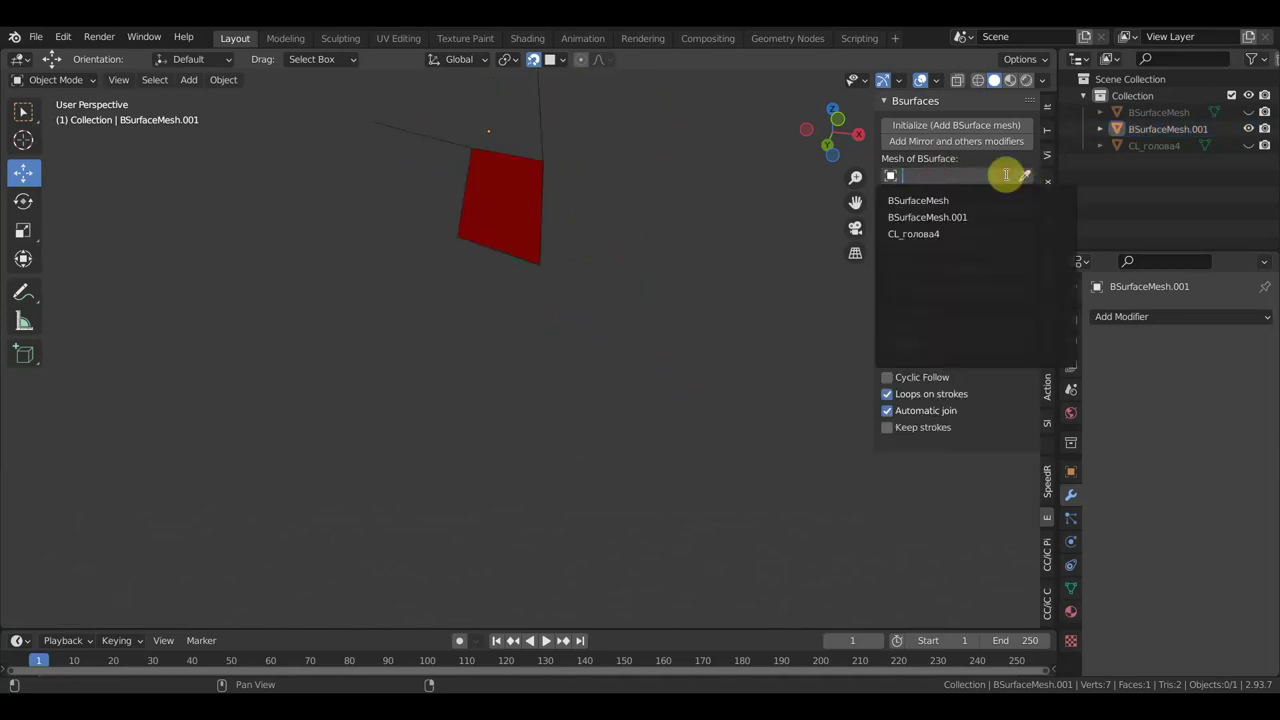
left_click(929, 200)
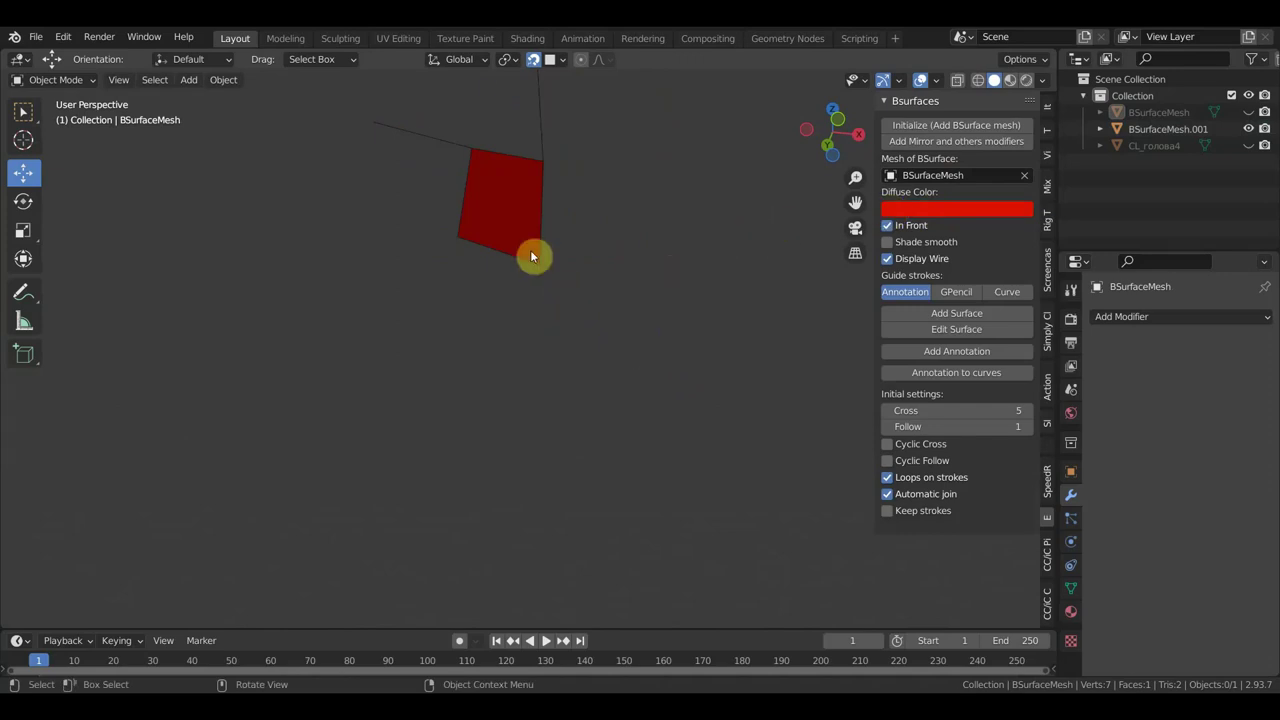
key("shift+d")
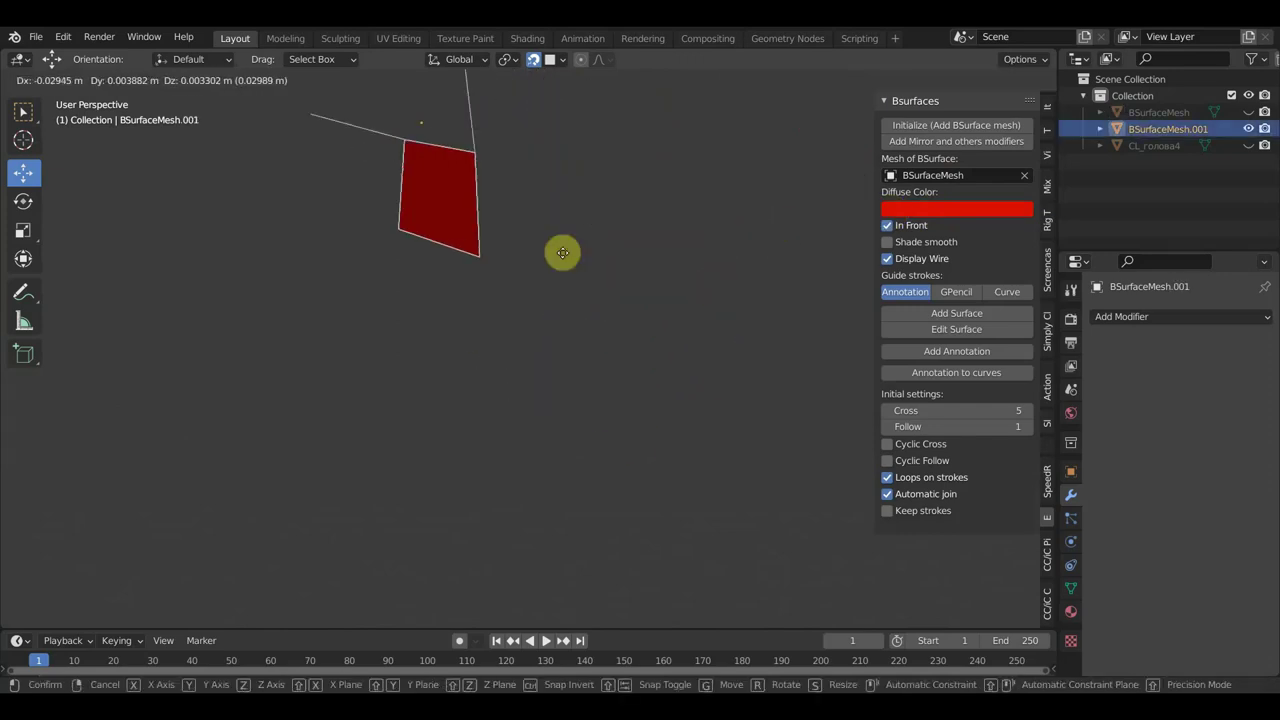